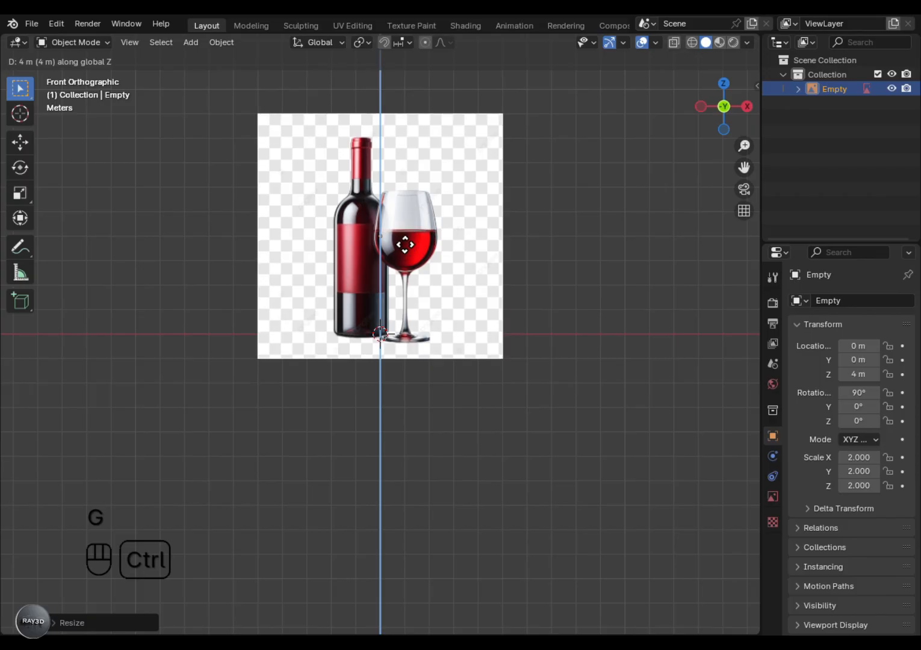
# Raise the reference image 4 m along Z and set its opacity to 0.3.
pyautogui.click(407, 229)
pyautogui.click(772, 497)
pyautogui.click(843, 469)
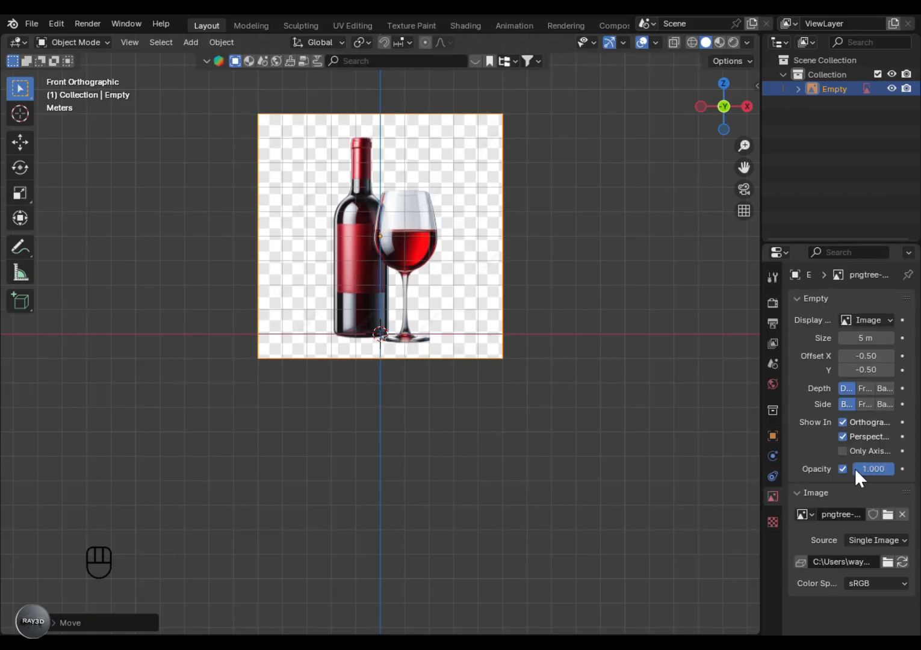
pyautogui.click(867, 468)
pyautogui.write('0.3')
pyautogui.press('Return')
# Shift the reference image slightly up along Z so the bottle's base rests on the red ground axis.
pyautogui.scroll(4, 366, 364)
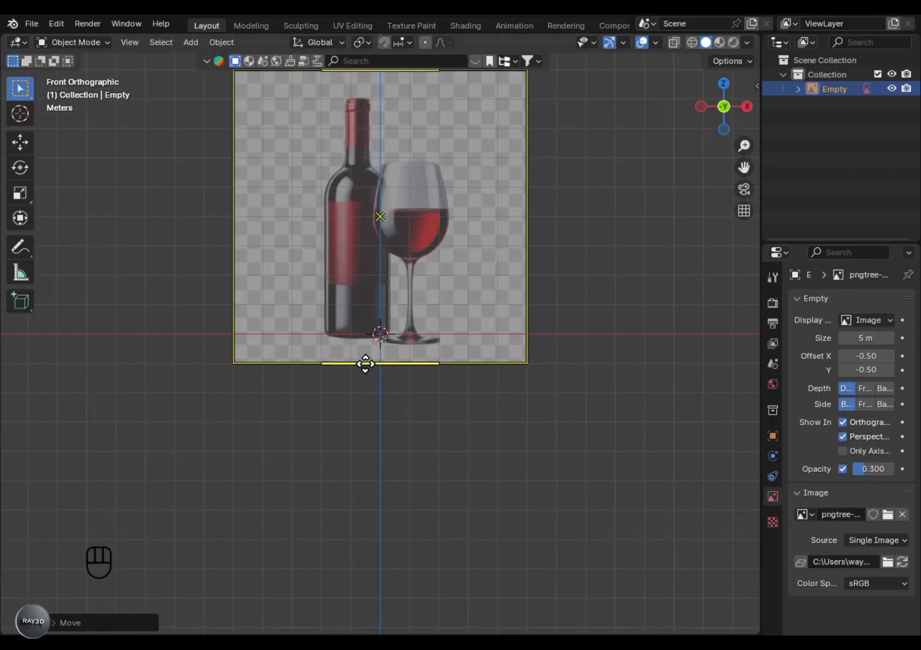
pyautogui.press('g')
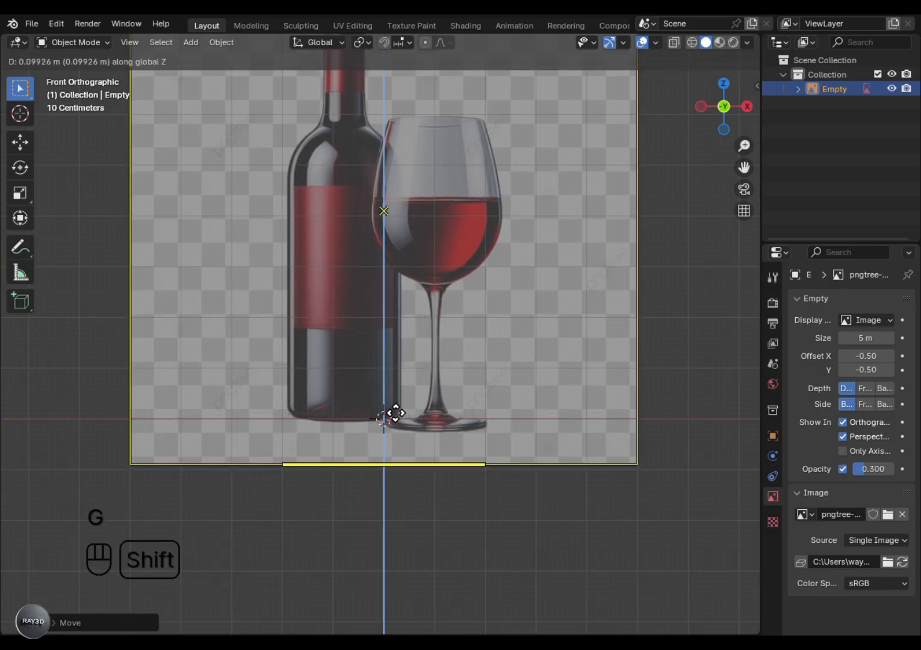
pyautogui.keyDown('shift'); pyautogui.click(395, 392); pyautogui.keyUp('shift')
pyautogui.scroll(-3, 395, 383)
pyautogui.keyDown('shift'); pyautogui.moveTo(370, 391); pyautogui.dragTo(385, 442, button='middle'); pyautogui.keyUp('shift')
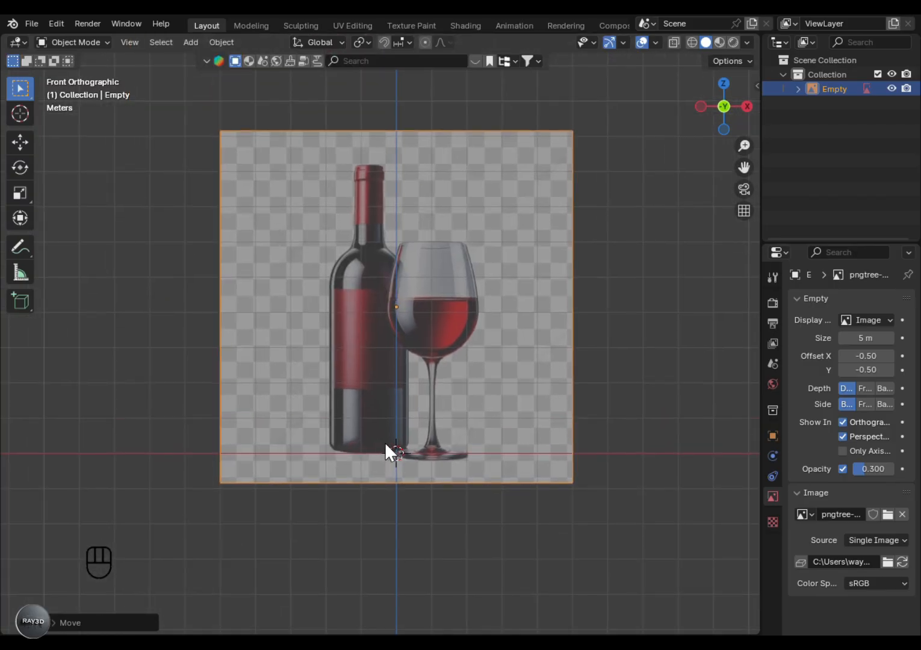
# Add a cylinder mesh and move its geometry up along Z in Edit Mode so its base sits at the origin.
pyautogui.hotkey('shift', 'a')
pyautogui.moveTo(337, 290)
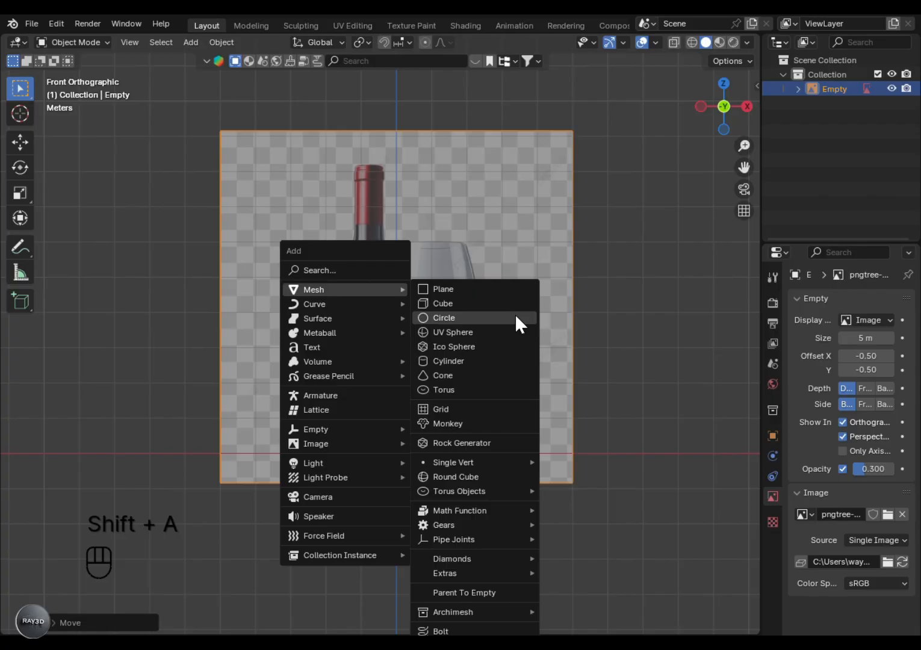
pyautogui.click(478, 361)
pyautogui.scroll(3, 345, 436)
pyautogui.press('Tab')
pyautogui.press('g')
pyautogui.press('z')
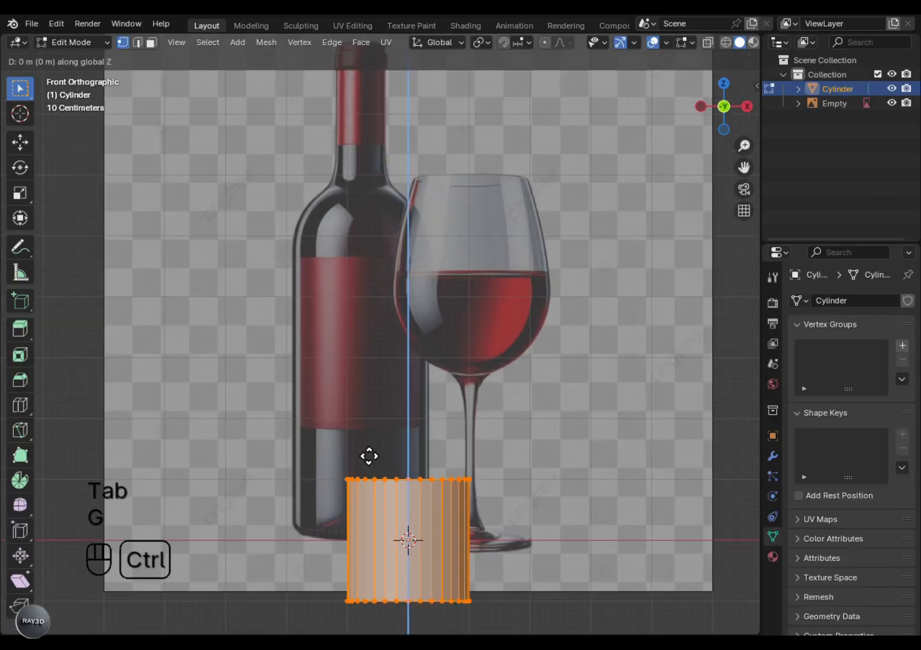
pyautogui.click(370, 380)
pyautogui.press('Tab')
# Move the reference image about 0.73 m along X to centre the bottle on the cylinder.
pyautogui.click(330, 313)
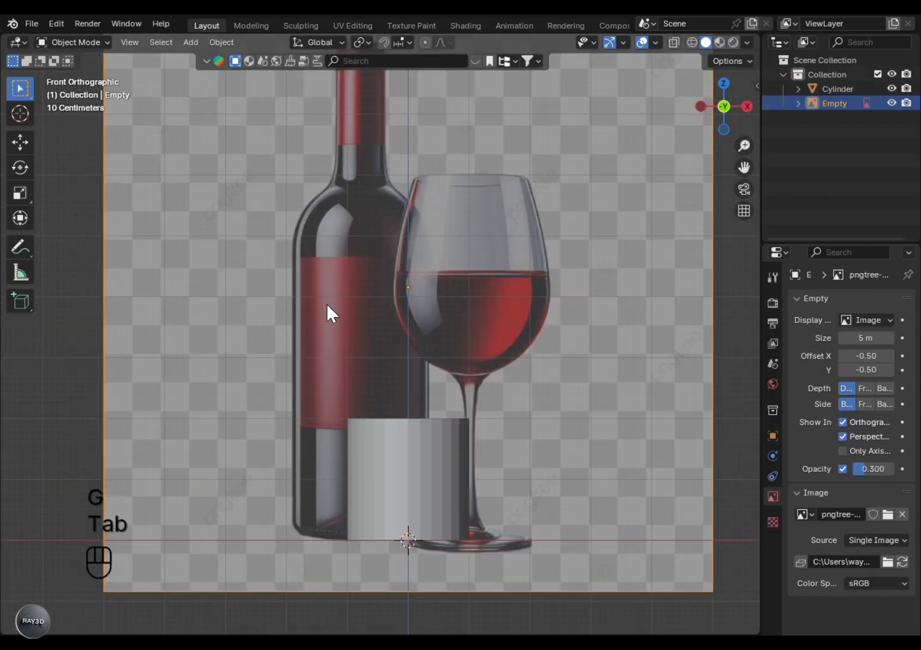
pyautogui.press('g')
pyautogui.press('x')
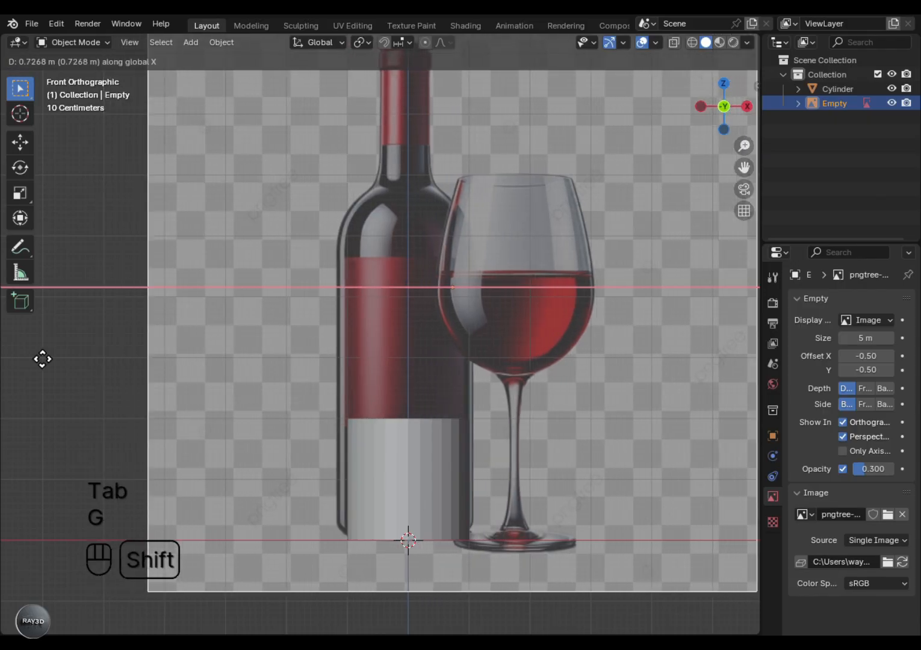
pyautogui.click(61, 373)
# Fine-tune the reference image by about 0.02 m along X so both bottle sides are even around the cylinder.
pyautogui.scroll(4, 445, 395)
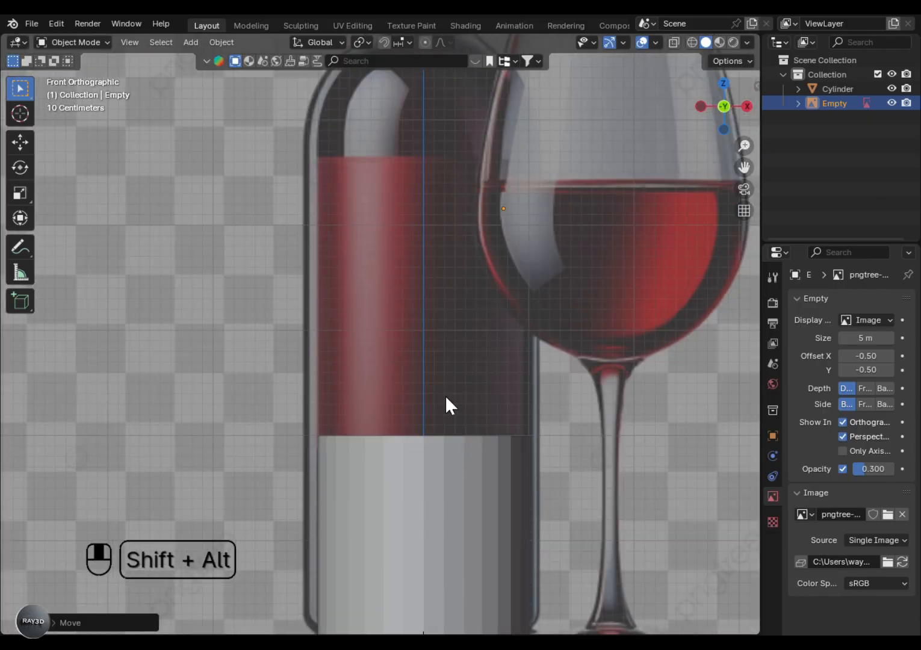
pyautogui.keyDown('shift'); pyautogui.scroll(-3, 445, 395); pyautogui.keyUp('shift')
pyautogui.hotkey('alt', 'z')
pyautogui.hotkey('alt', 'z')
pyautogui.keyDown('ctrl'); pyautogui.hscroll(1, 463, 447); pyautogui.keyUp('ctrl')
pyautogui.scroll(2, 411, 464)
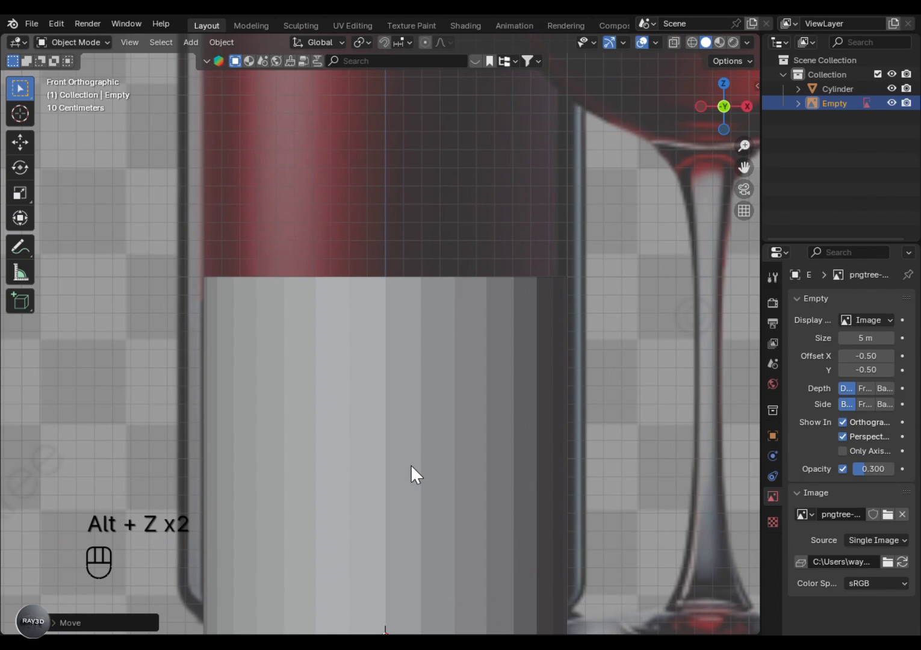
pyautogui.press('g')
pyautogui.press('x')
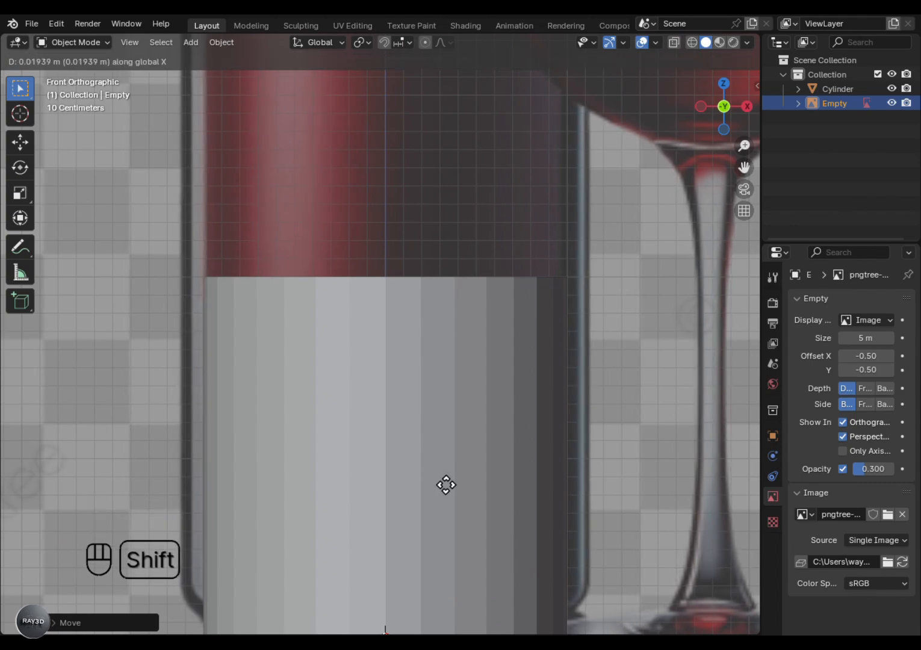
pyautogui.click(446, 486)
# Enable the Outliner's selectable restriction toggle and make the reference image unselectable.
pyautogui.scroll(-4, 293, 439)
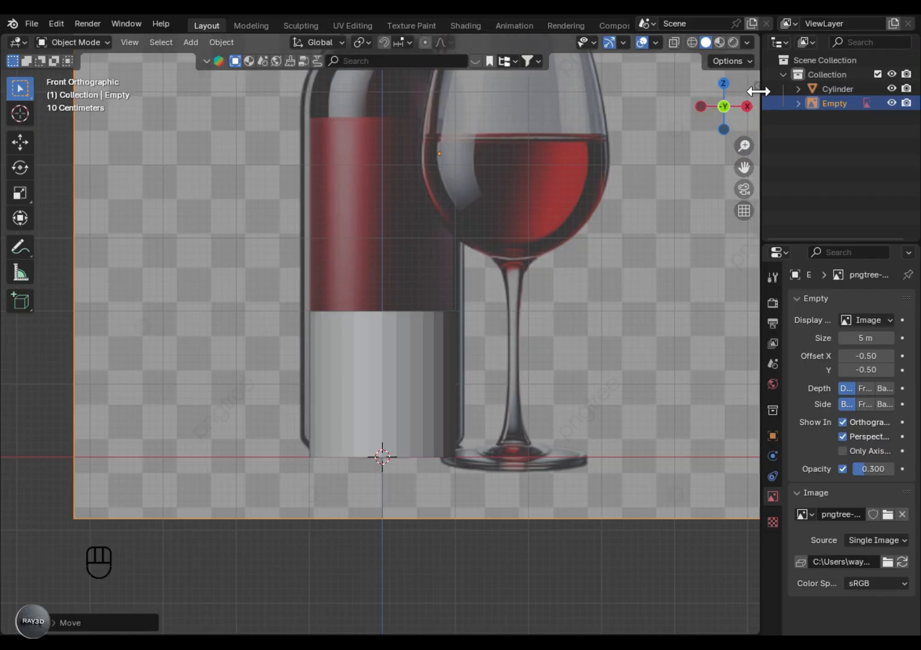
pyautogui.moveTo(758, 90); pyautogui.dragTo(744, 94)
pyautogui.click(916, 43)
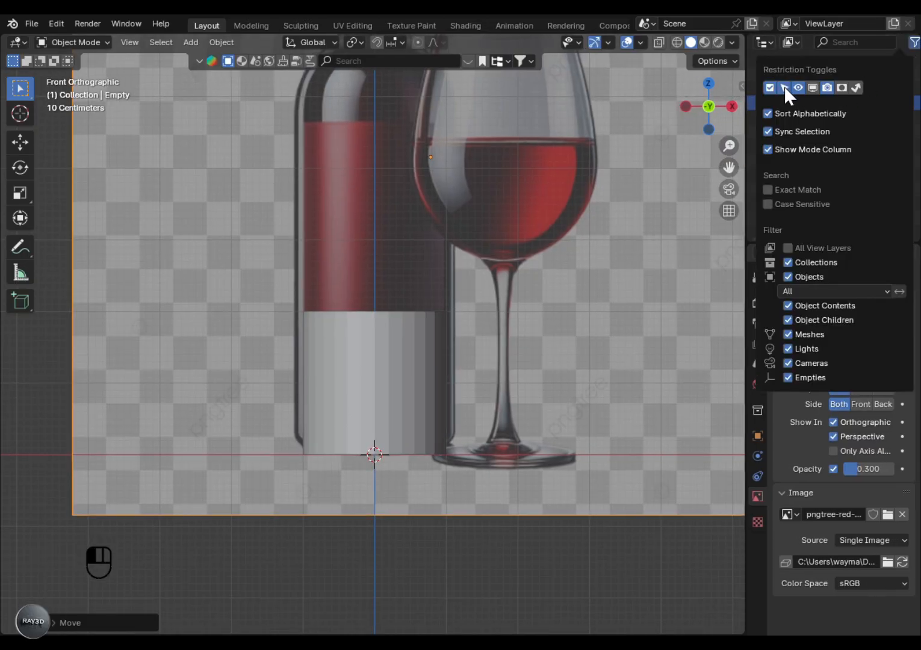
pyautogui.click(873, 102)
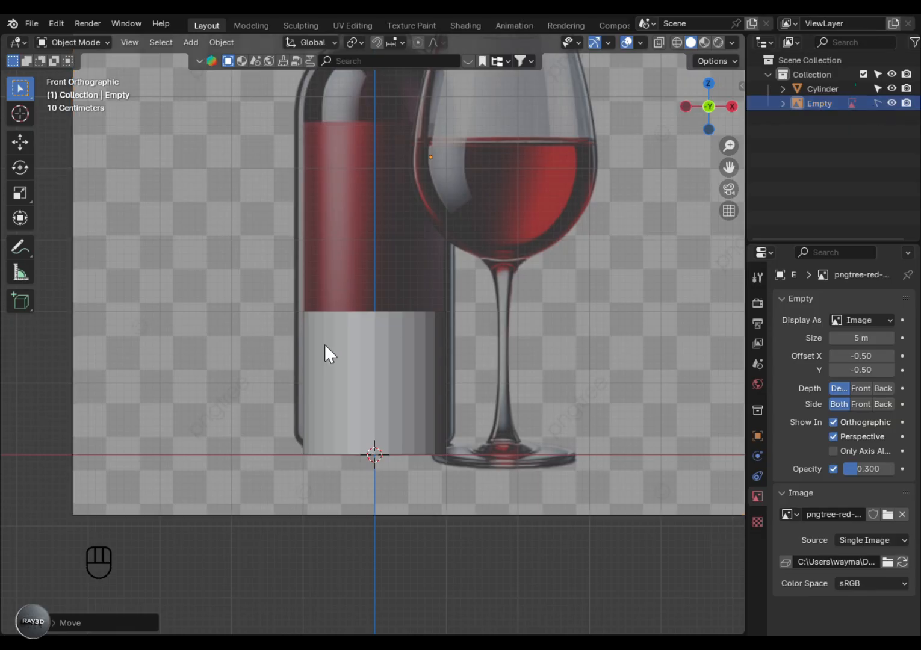
# Select the cylinder and edit its mesh in edge selection mode with X-ray on.
pyautogui.scroll(-5, 355, 319)
pyautogui.moveTo(53, 92); pyautogui.dragTo(609, 444)
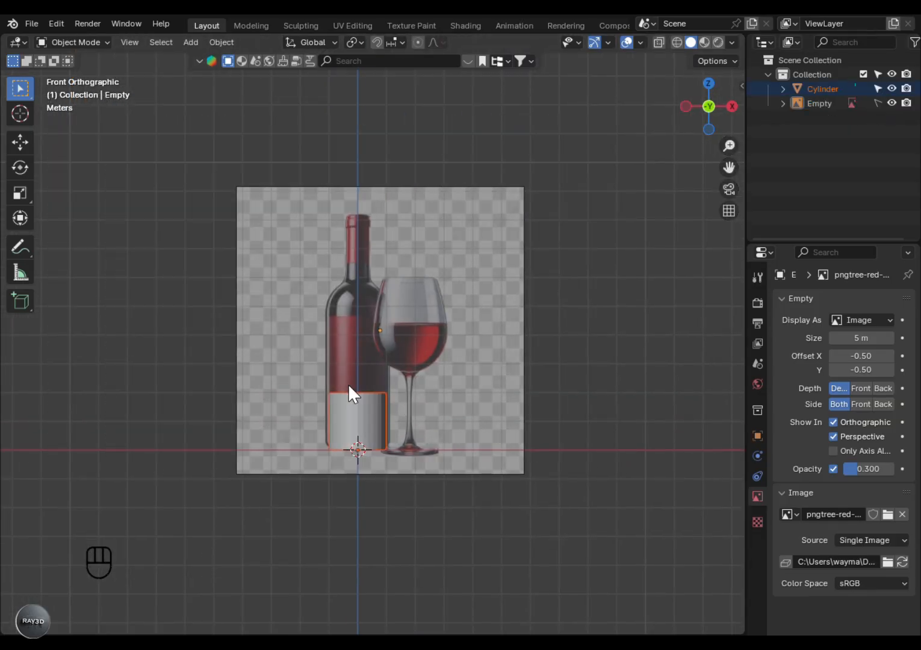
pyautogui.press('Tab')
pyautogui.scroll(5, 361, 415)
pyautogui.press('2')
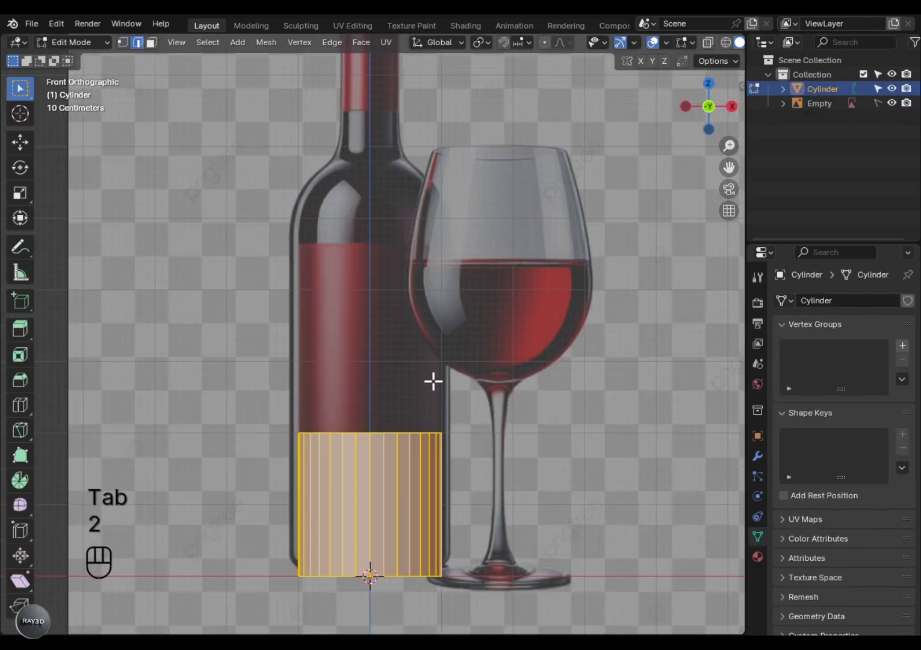
pyautogui.hotkey('alt', 'z')
# Scale the whole cylinder mesh by about 1.11 on X and Y only to match the bottle body's width.
pyautogui.scroll(3, 446, 464)
pyautogui.keyDown('shift'); pyautogui.moveTo(459, 504); pyautogui.dragTo(444, 447, button='middle'); pyautogui.keyUp('shift')
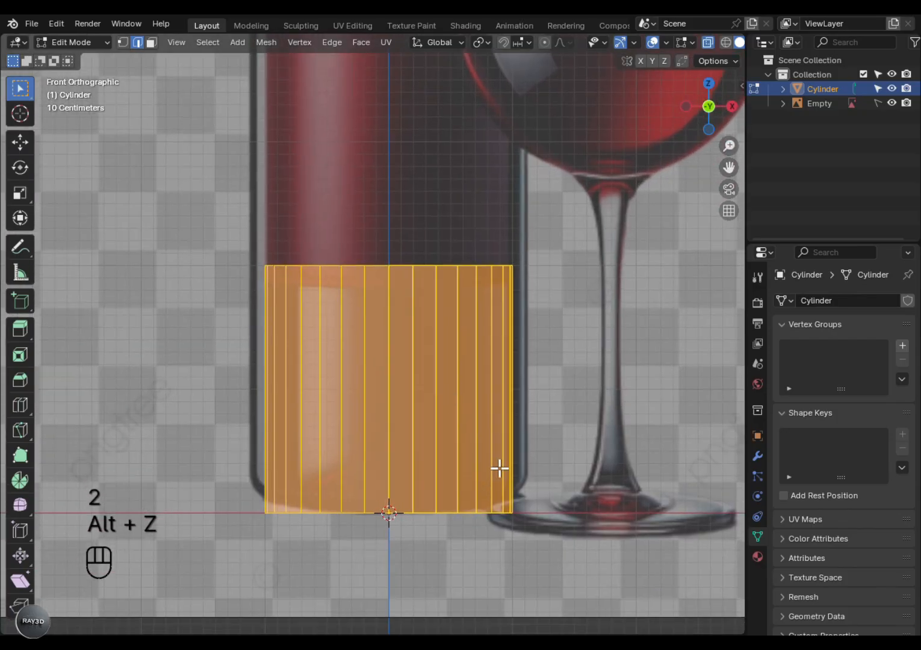
pyautogui.press('s')
pyautogui.hotkey('shift', 'z')
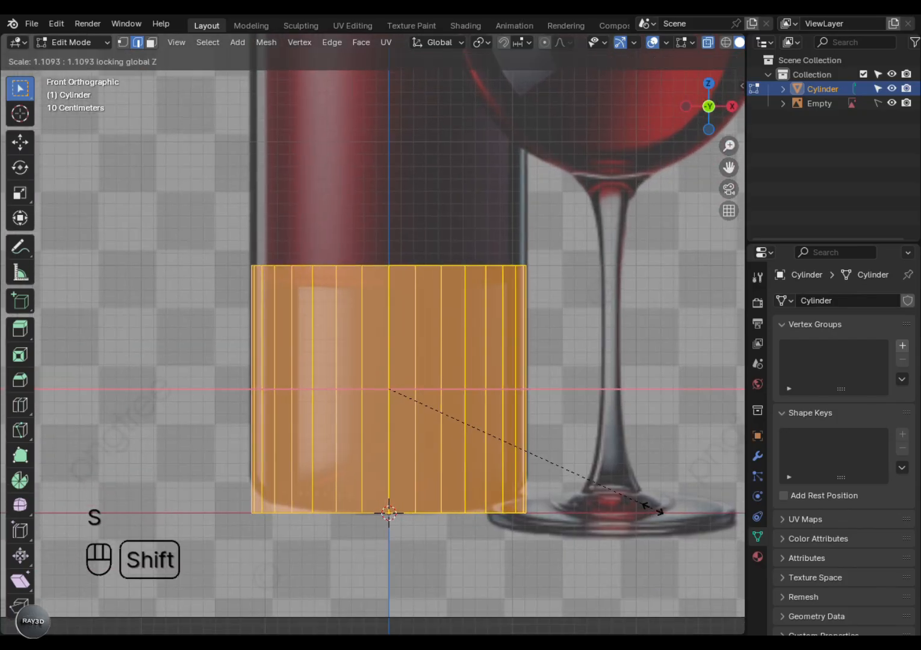
pyautogui.click(667, 503)
# Raise the cylinder's top edge loop along Z to where the bottle's shoulder begins.
pyautogui.scroll(-3, 482, 416)
pyautogui.keyDown('alt'); pyautogui.keyDown('shift'); pyautogui.moveTo(435, 319); pyautogui.dragTo(422, 511); pyautogui.keyUp('shift'); pyautogui.keyUp('alt')
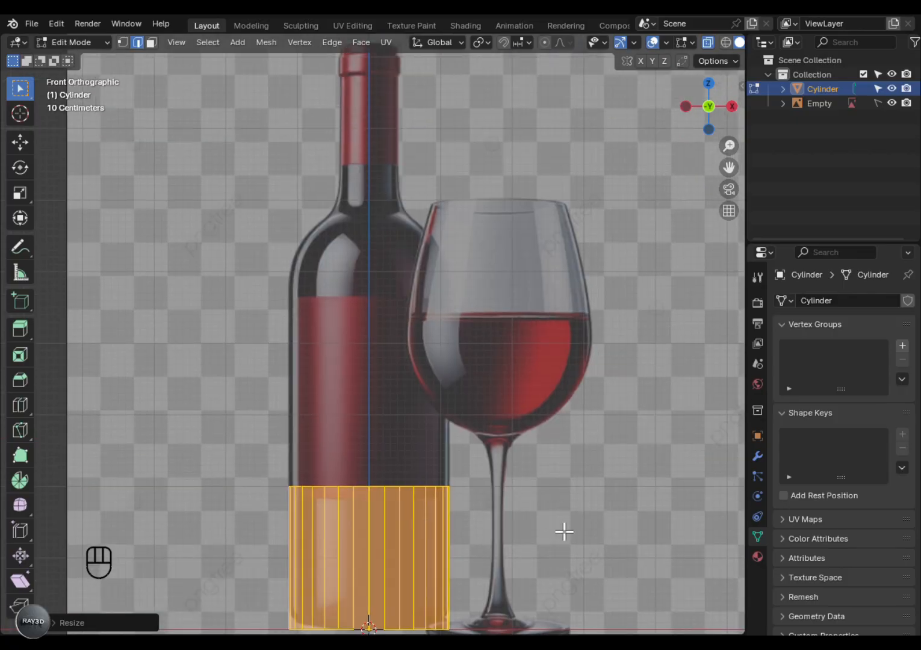
pyautogui.moveTo(629, 544); pyautogui.dragTo(284, 384)
pyautogui.press('g')
pyautogui.press('z')
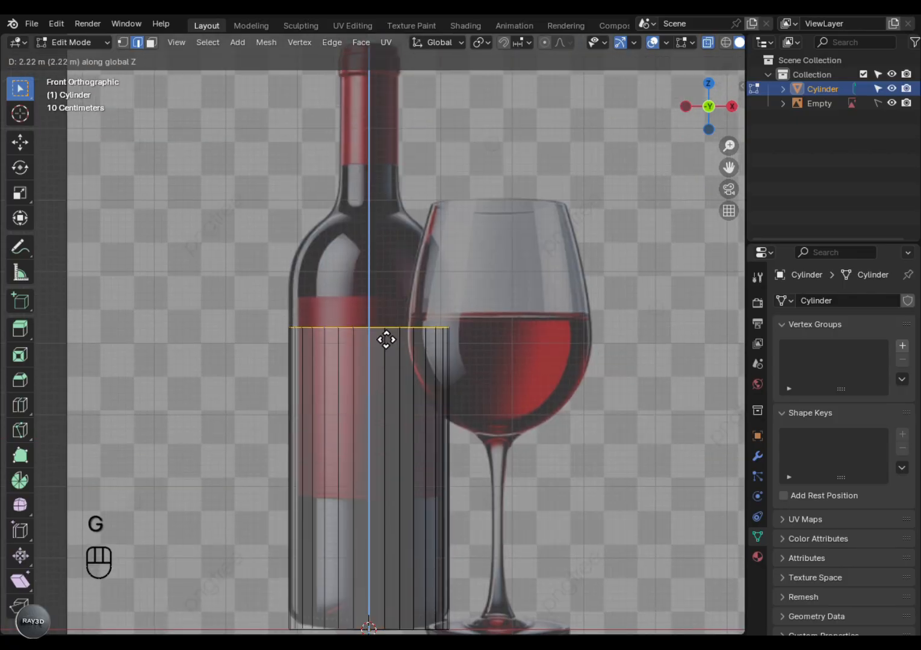
pyautogui.click(385, 275)
# Extrude the top edge loop upward about 0.8 m to the base of the bottle's neck.
pyautogui.scroll(3, 381, 283)
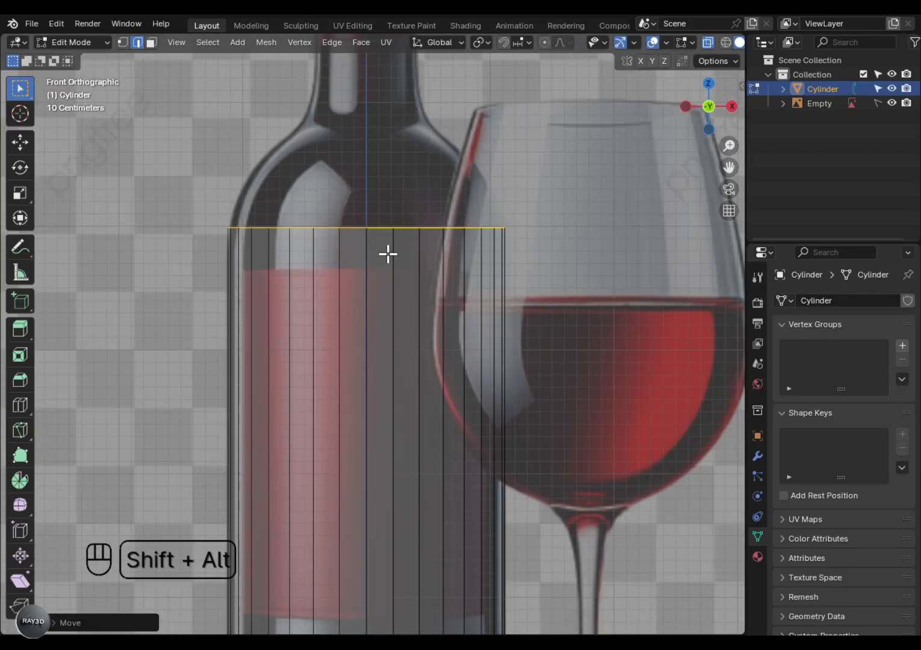
pyautogui.keyDown('alt'); pyautogui.keyDown('shift'); pyautogui.moveTo(386, 253); pyautogui.dragTo(338, 393); pyautogui.keyUp('shift'); pyautogui.keyUp('alt')
pyautogui.scroll(3, 355, 434)
pyautogui.keyDown('alt'); pyautogui.keyDown('shift'); pyautogui.moveTo(387, 430); pyautogui.dragTo(467, 410); pyautogui.keyUp('shift'); pyautogui.keyUp('alt')
pyautogui.press('e')
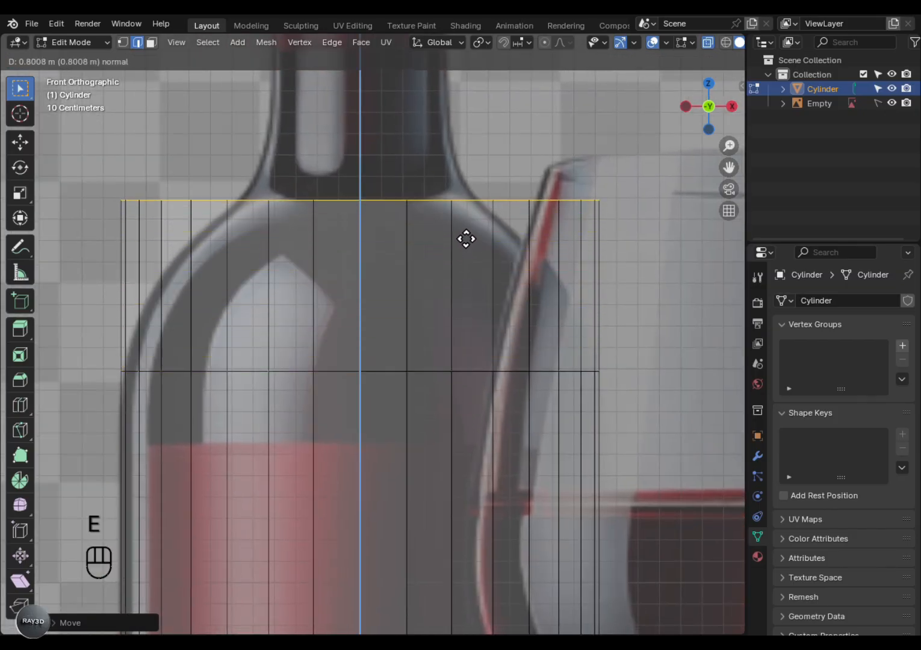
pyautogui.click(466, 237)
# Add a centred loop cut across the extruded shoulder section and scale it in to the bottle's outline.
pyautogui.hotkey('ctrl', 'r')
pyautogui.click(511, 301)
pyautogui.click(512, 301)
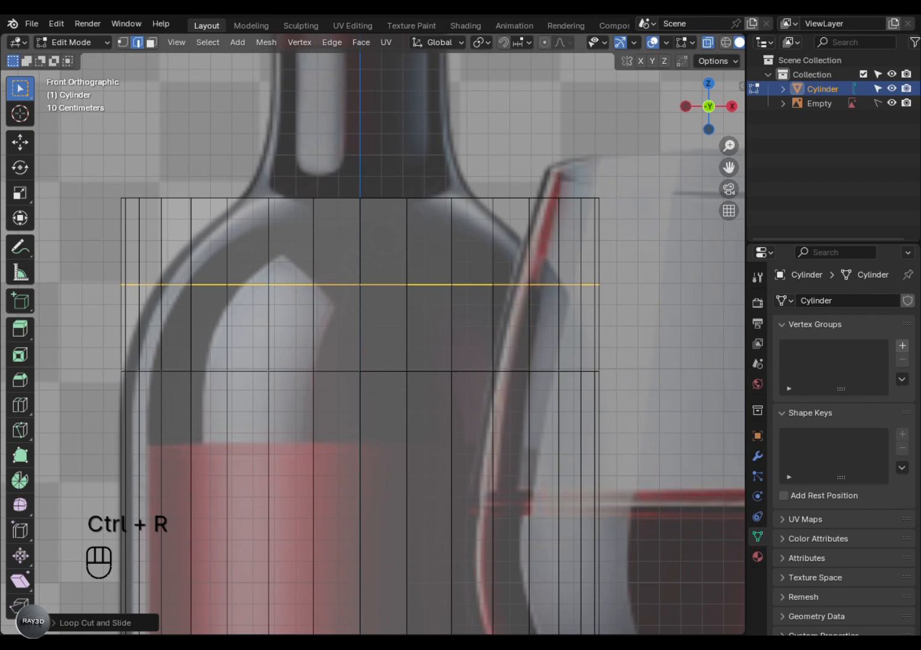
pyautogui.press('s')
pyautogui.click(610, 406)
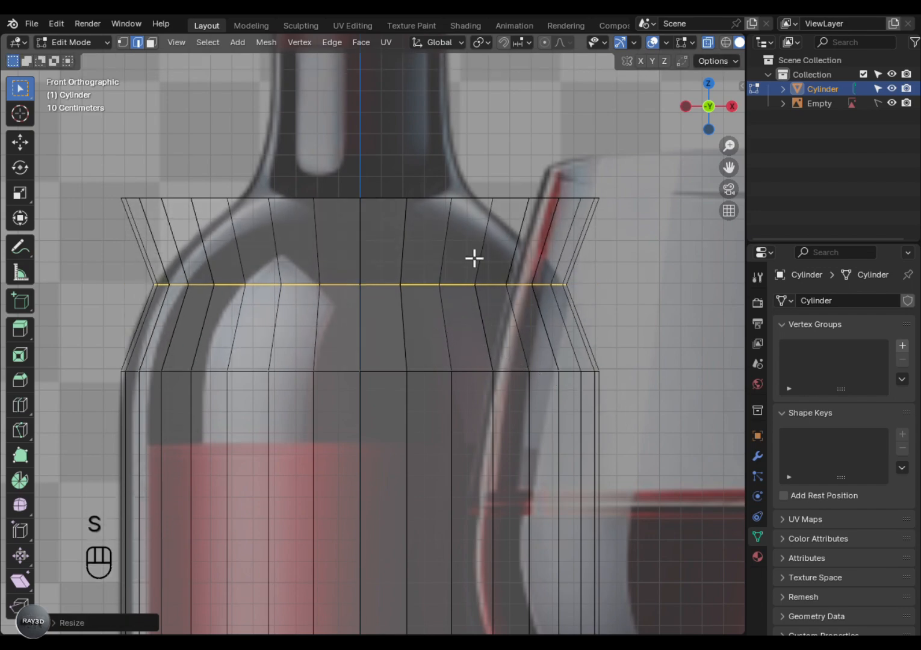
# Try to scale the top edge loop to about 0.55 so it meets the bottle's outline.
pyautogui.keyDown('alt'); pyautogui.click(423, 197); pyautogui.keyUp('alt')
pyautogui.press('s')
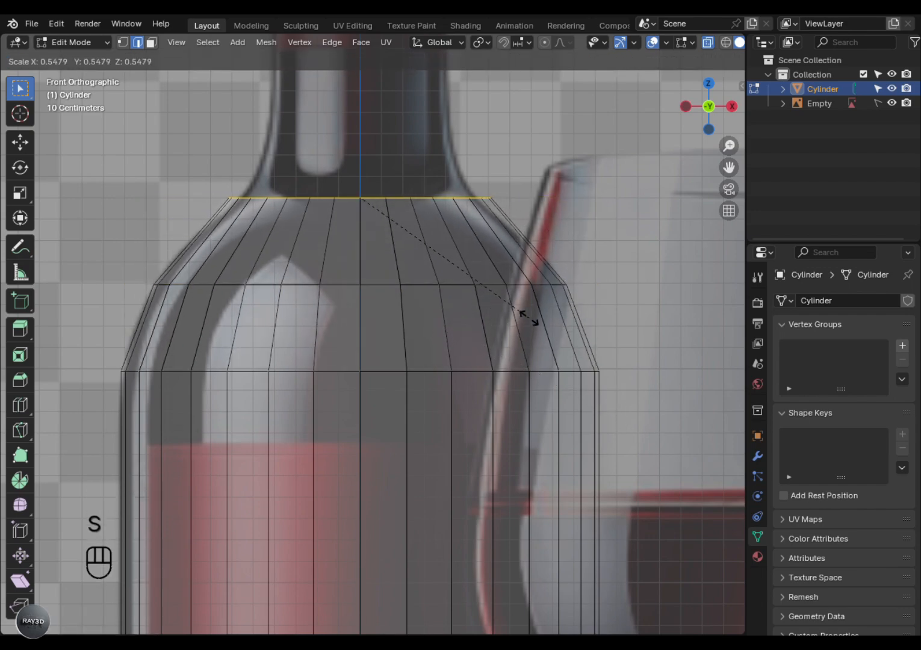
pyautogui.click(529, 318)
pyautogui.press('f')
pyautogui.rightClick(529, 318)
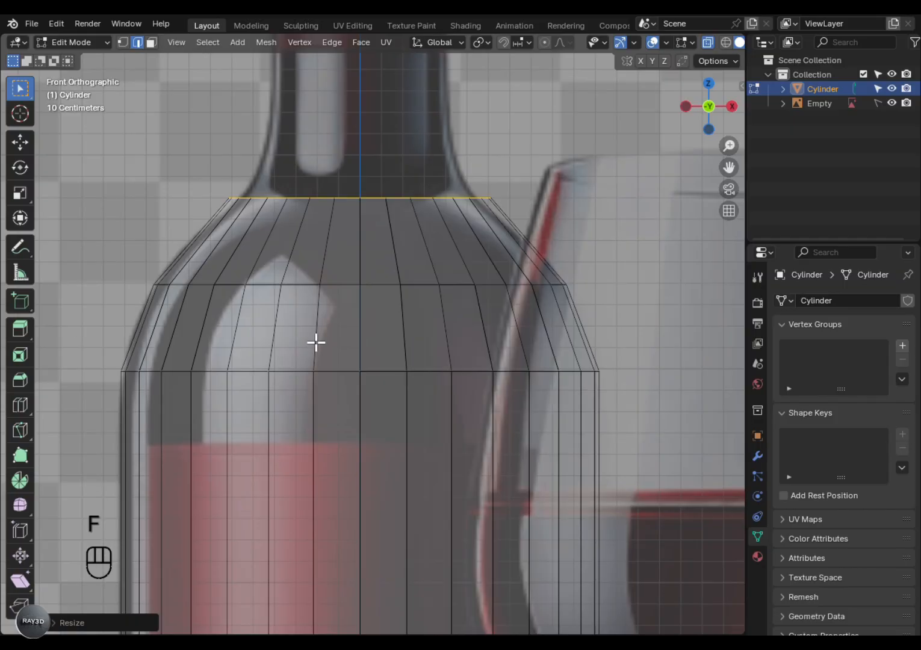
pyautogui.hotkey('ctrl', 'z')
# Lower the top edge loop along Z and scale it to about 0.67 to follow the upper shoulder curve.
pyautogui.press('g')
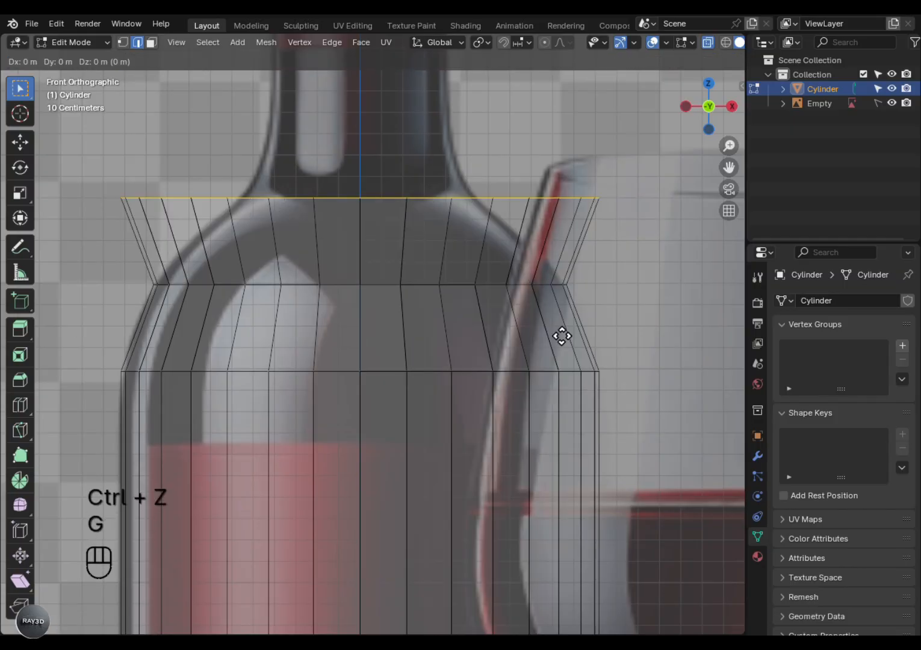
pyautogui.press('z')
pyautogui.click(569, 368)
pyautogui.press('s')
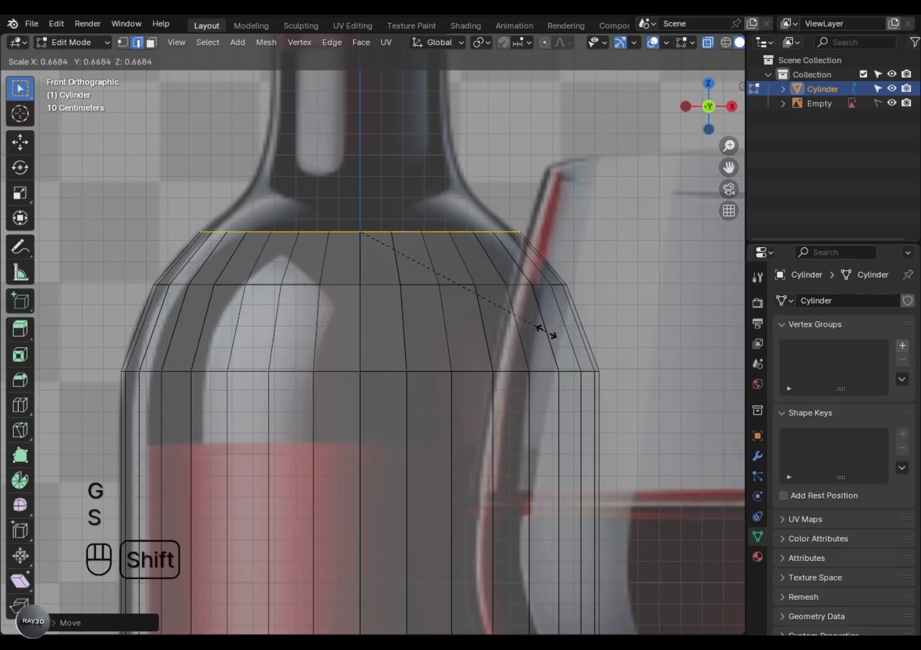
pyautogui.click(490, 375)
# Extrude the top edge loop up to the neck base and scale it in toward the neck's outline.
pyautogui.scroll(-1, 422, 360)
pyautogui.press('e')
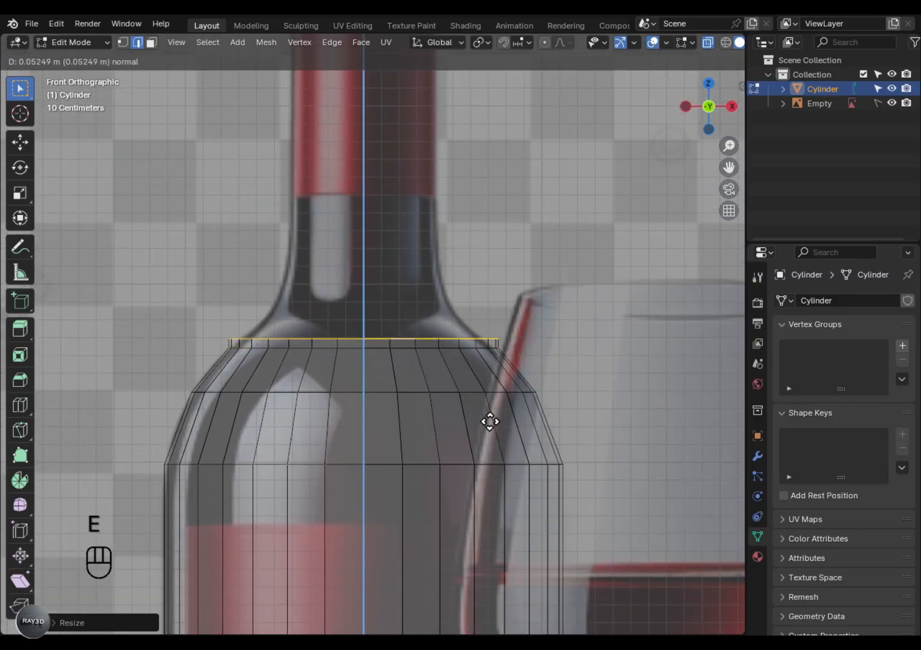
pyautogui.click(478, 377)
pyautogui.press('s')
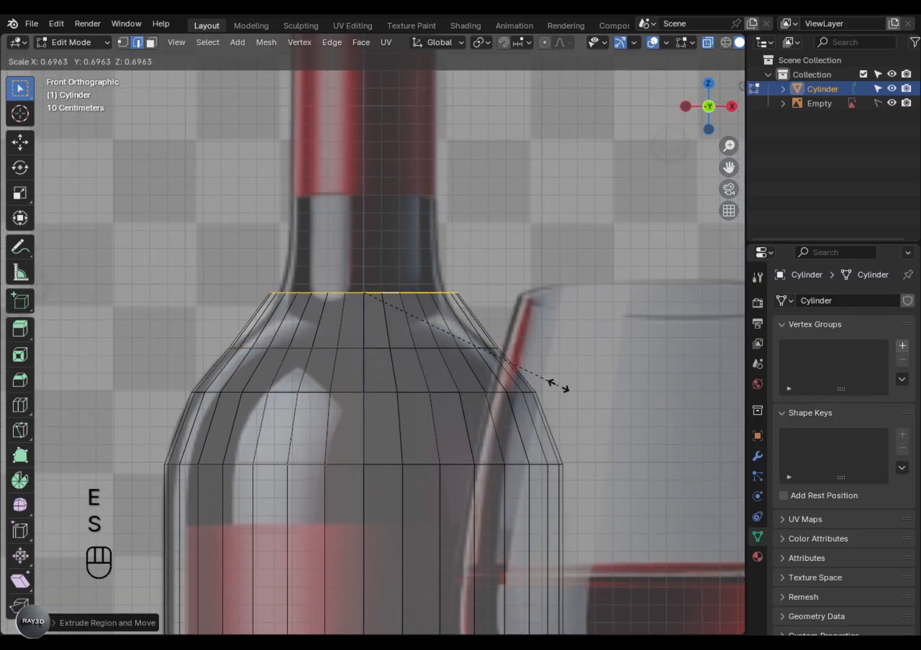
pyautogui.click(540, 352)
# Lower the neck-base edge loop about 0.07 m along Z and widen it to meet the bottle's outline.
pyautogui.press('g')
pyautogui.press('z')
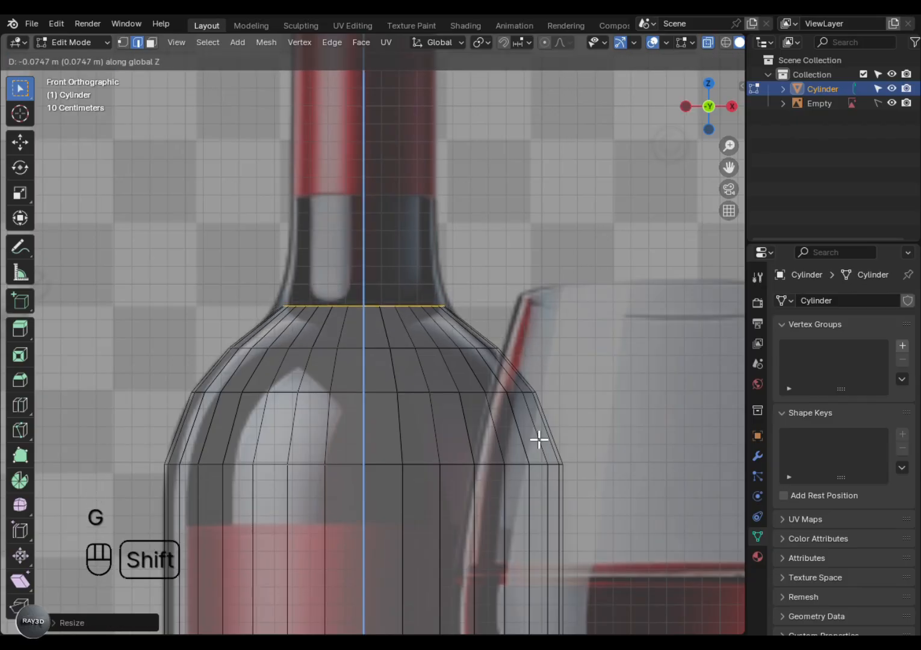
pyautogui.click(538, 438)
pyautogui.press('s')
pyautogui.click(709, 507)
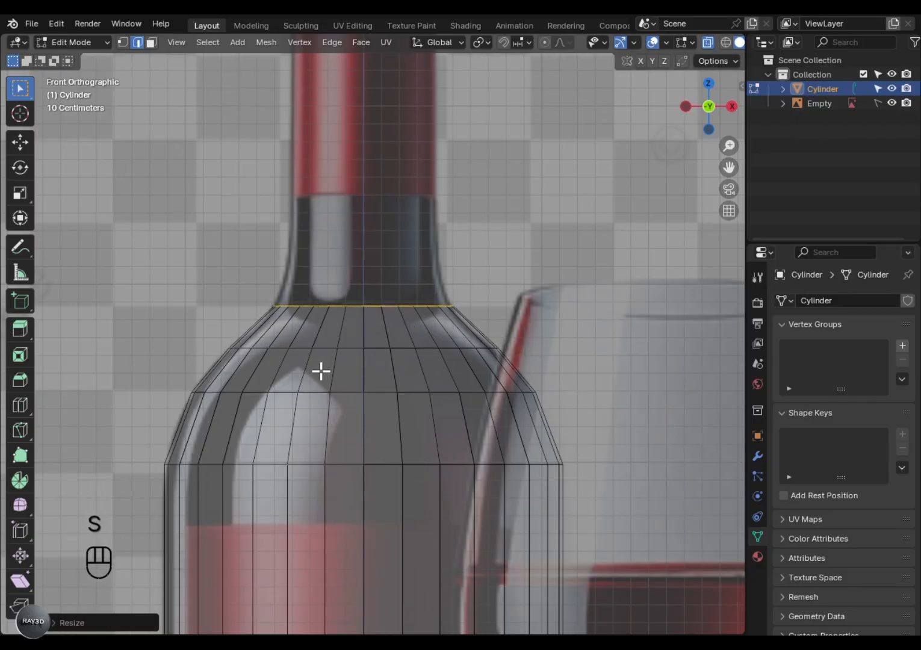
# Refine the neck-base edge loop by moving it slightly down along Z and scaling it slightly outward.
pyautogui.scroll(2, 337, 381)
pyautogui.press('g')
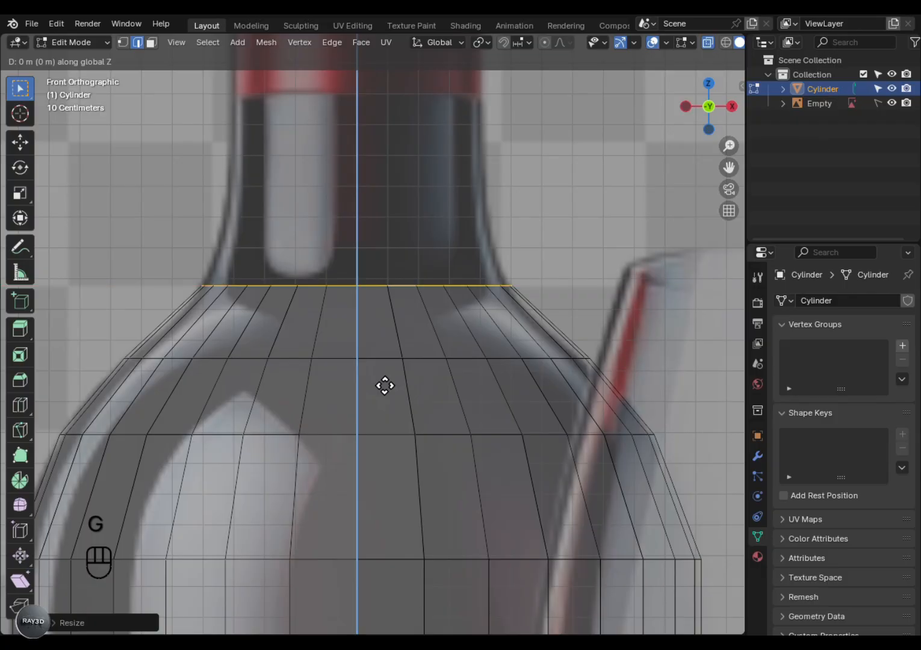
pyautogui.click(406, 474)
pyautogui.press('s')
pyautogui.click(500, 500)
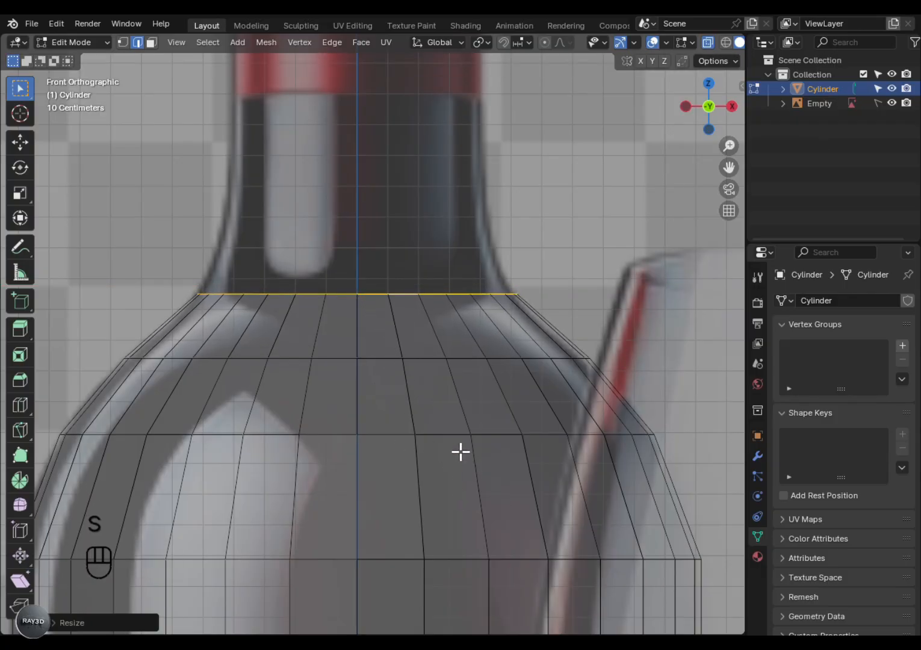
# Extrude the top edge loop up into the lower neck and scale it in to match the reference outline.
pyautogui.press('e')
pyautogui.click(483, 380)
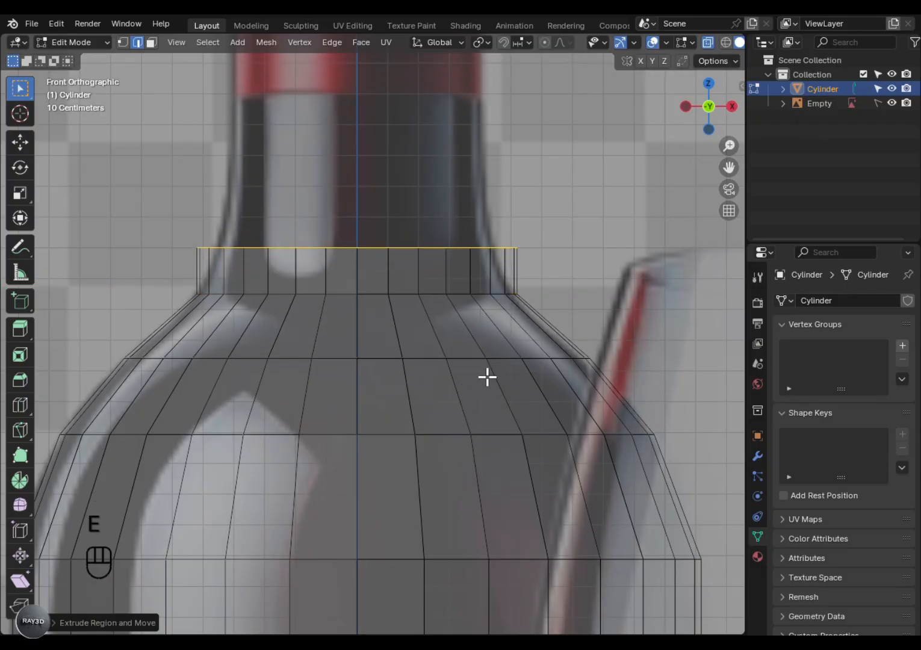
pyautogui.press('s')
pyautogui.click(583, 489)
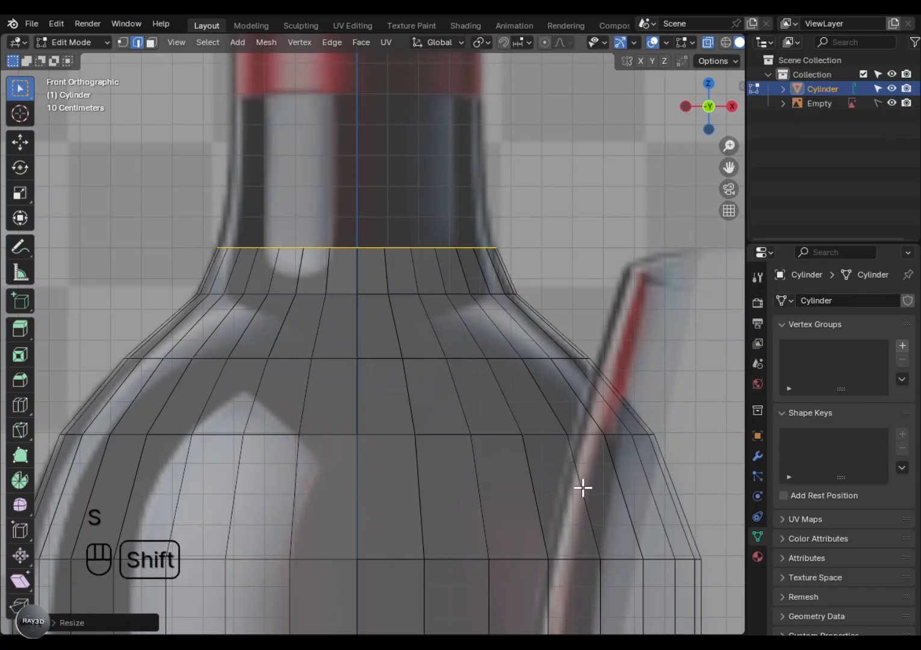
# Extrude another short ring up from the lower neck and scale it slightly in to continue the curve.
pyautogui.scroll(-4, 506, 481)
pyautogui.keyDown('alt'); pyautogui.keyDown('shift'); pyautogui.moveTo(446, 349); pyautogui.dragTo(453, 445); pyautogui.keyUp('shift'); pyautogui.keyUp('alt')
pyautogui.scroll(4, 472, 485)
pyautogui.press('e')
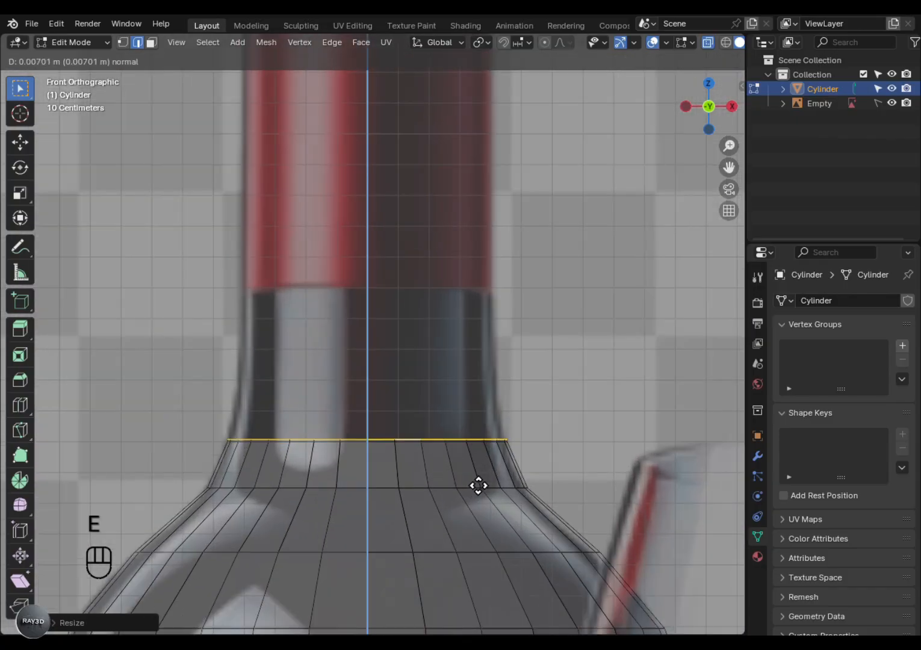
pyautogui.click(497, 502)
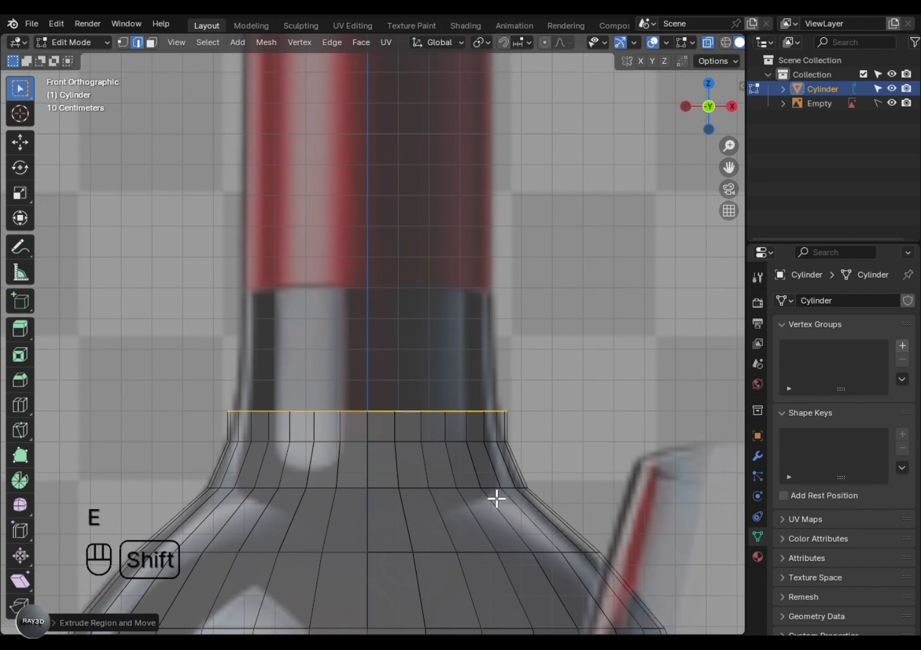
pyautogui.press('s')
pyautogui.click(526, 522)
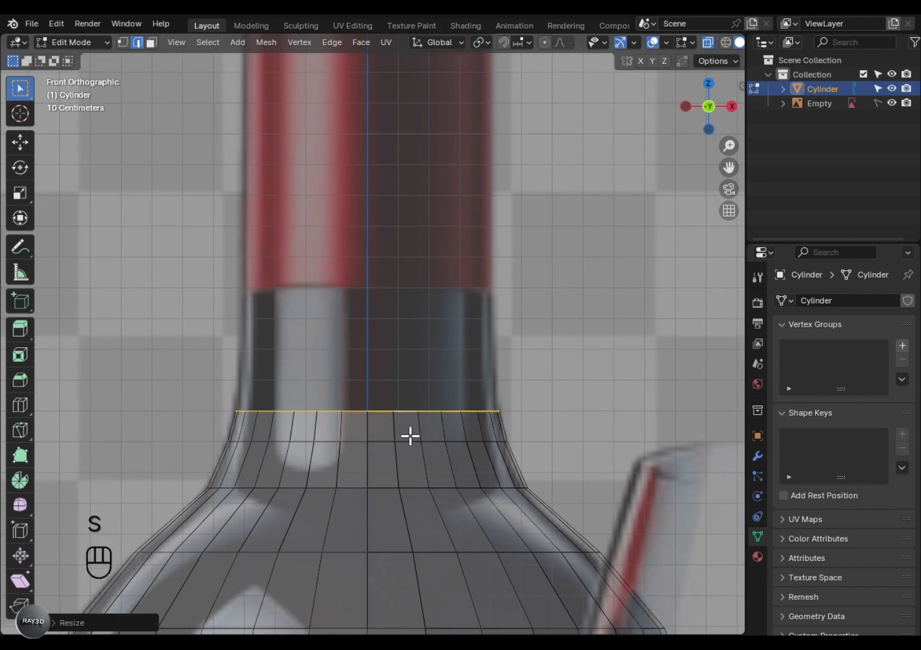
# Extrude the neck up to the lower edge of the red capsule and scale the loop slightly inward.
pyautogui.scroll(-1, 410, 432)
pyautogui.keyDown('alt'); pyautogui.keyDown('shift'); pyautogui.moveTo(428, 417); pyautogui.dragTo(435, 479); pyautogui.keyUp('shift'); pyautogui.keyUp('alt')
pyautogui.press('e')
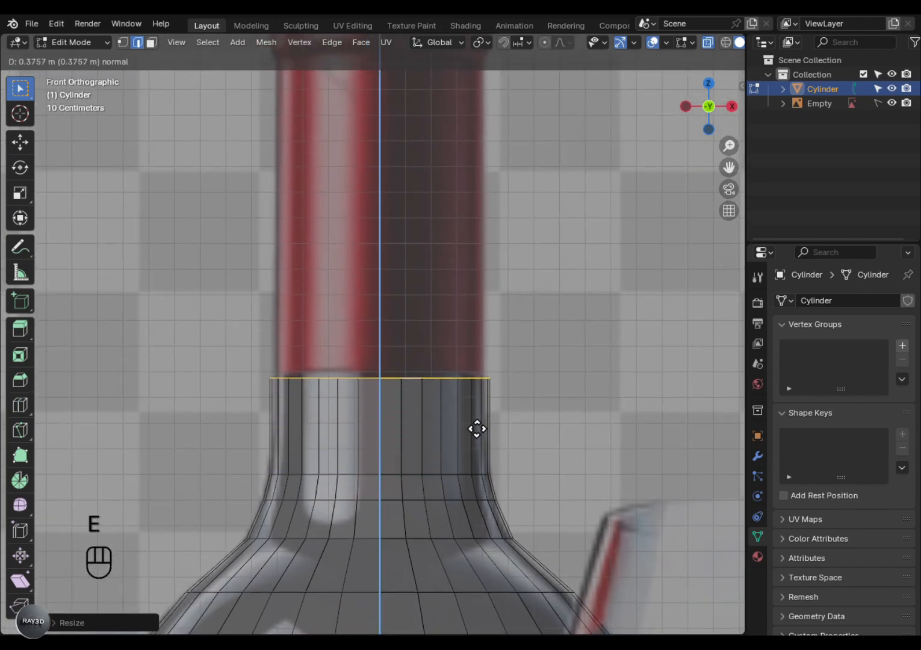
pyautogui.click(477, 424)
pyautogui.press('s')
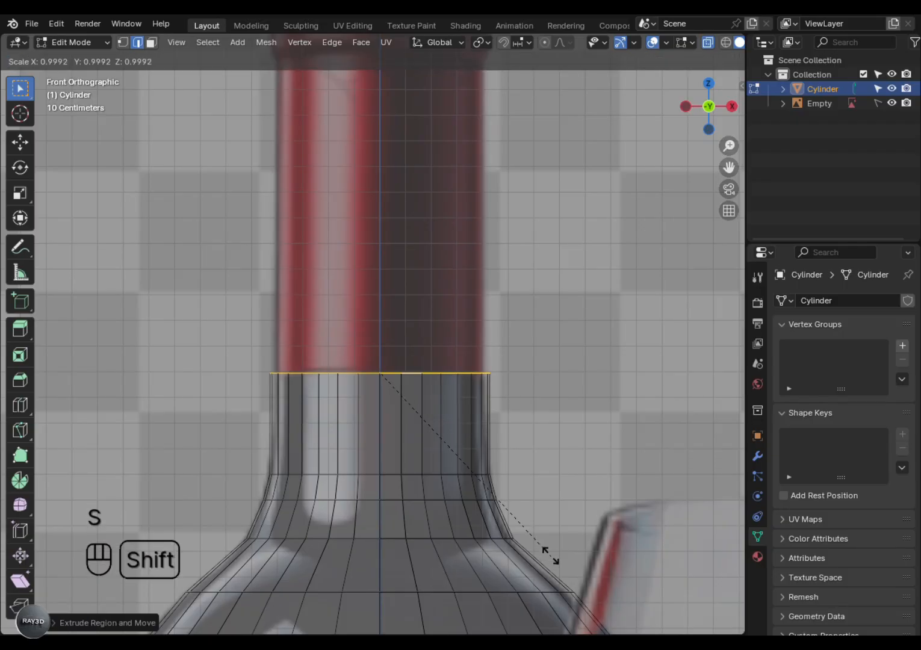
pyautogui.click(399, 524)
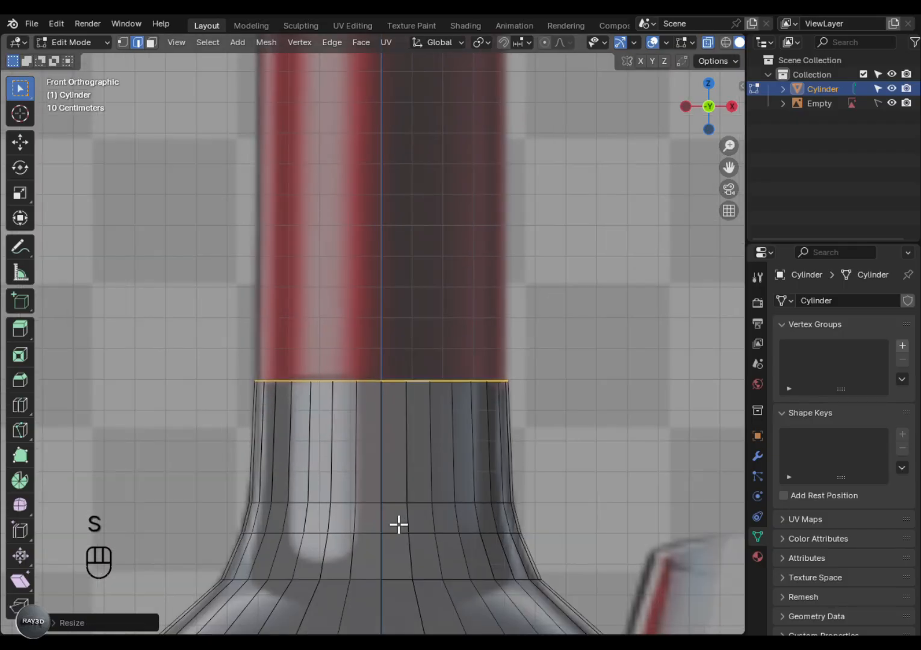
# Add a loop cut in the neck section below the capsule, slide it downward and scale it slightly in.
pyautogui.keyDown('ctrl'); pyautogui.moveTo(400, 524); pyautogui.dragTo(442, 567, button='middle'); pyautogui.keyUp('ctrl')
pyautogui.click(398, 551)
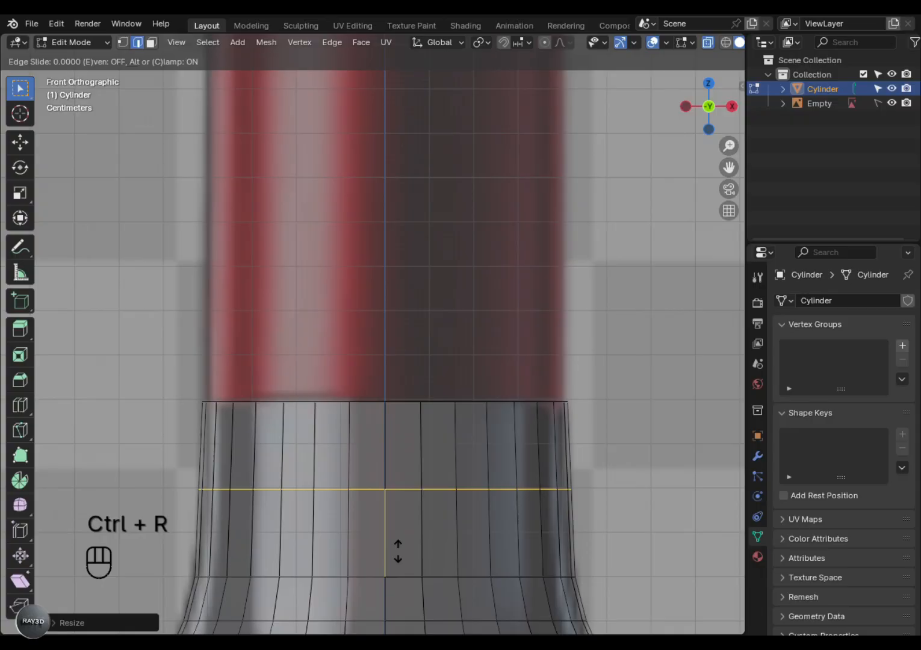
pyautogui.click(410, 606)
pyautogui.press('s')
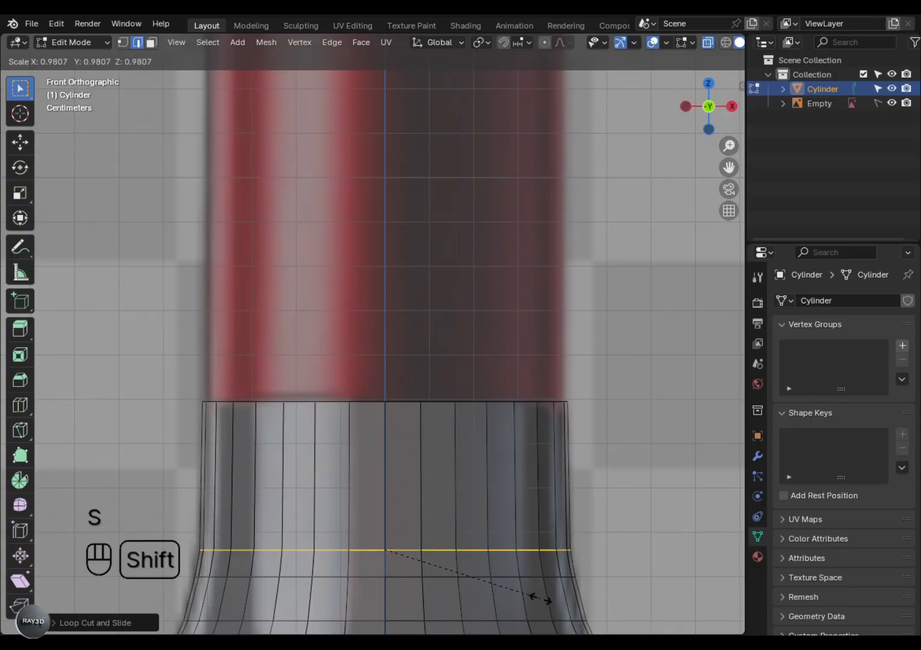
pyautogui.click(531, 590)
# Extrude the neck's top edge loop up through the red capsule to the base of the rim collar.
pyautogui.scroll(-6, 487, 580)
pyautogui.keyDown('shift'); pyautogui.moveTo(398, 404); pyautogui.dragTo(384, 501, button='middle'); pyautogui.keyUp('shift')
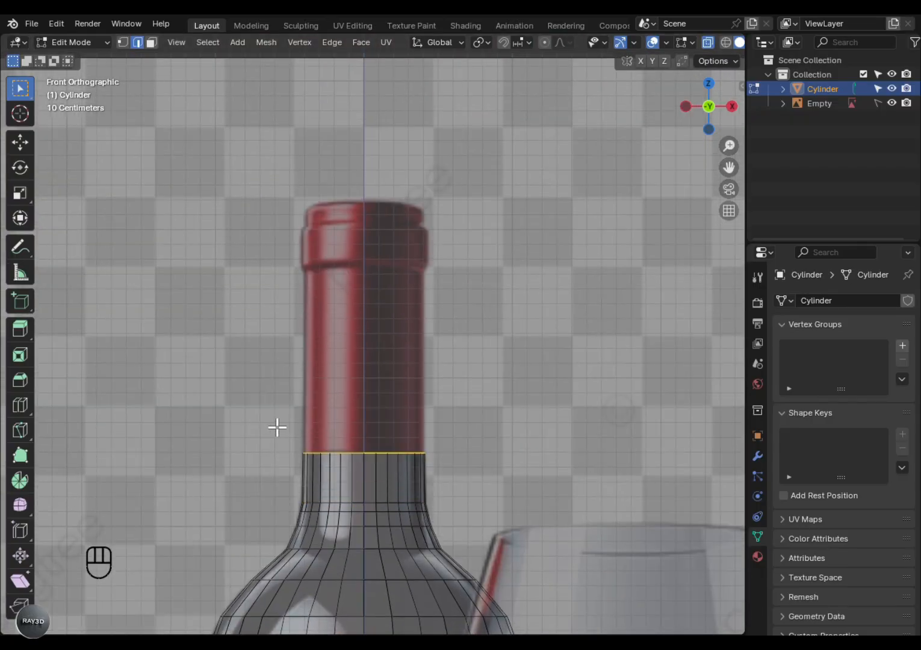
pyautogui.scroll(3, 277, 427)
pyautogui.press('e')
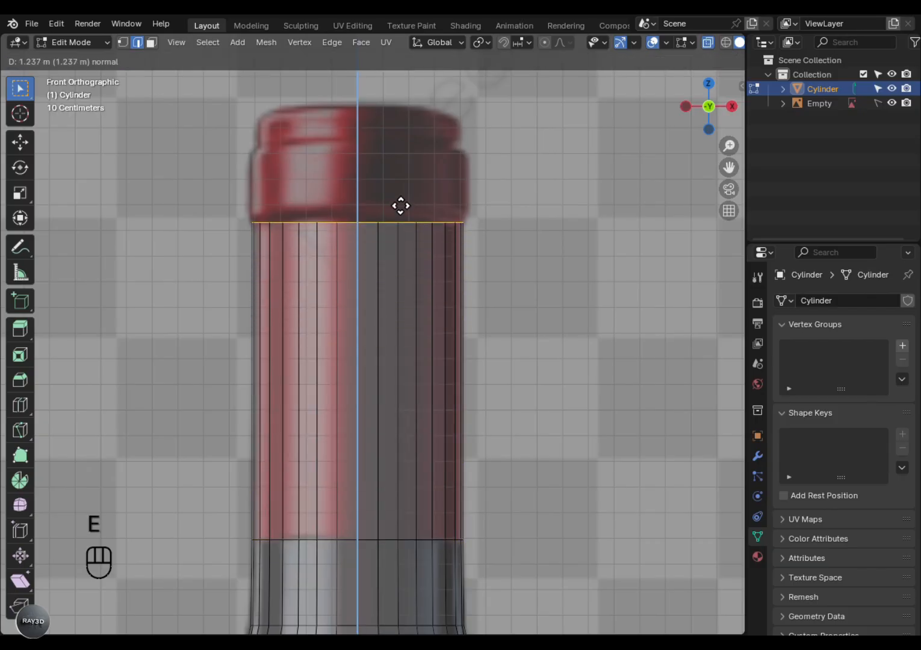
pyautogui.click(401, 194)
# Extrude the top loop slightly outward as a ledge and extrude it up to form the rim collar.
pyautogui.keyDown('shift'); pyautogui.moveTo(399, 273); pyautogui.dragTo(386, 380, button='middle'); pyautogui.keyUp('shift')
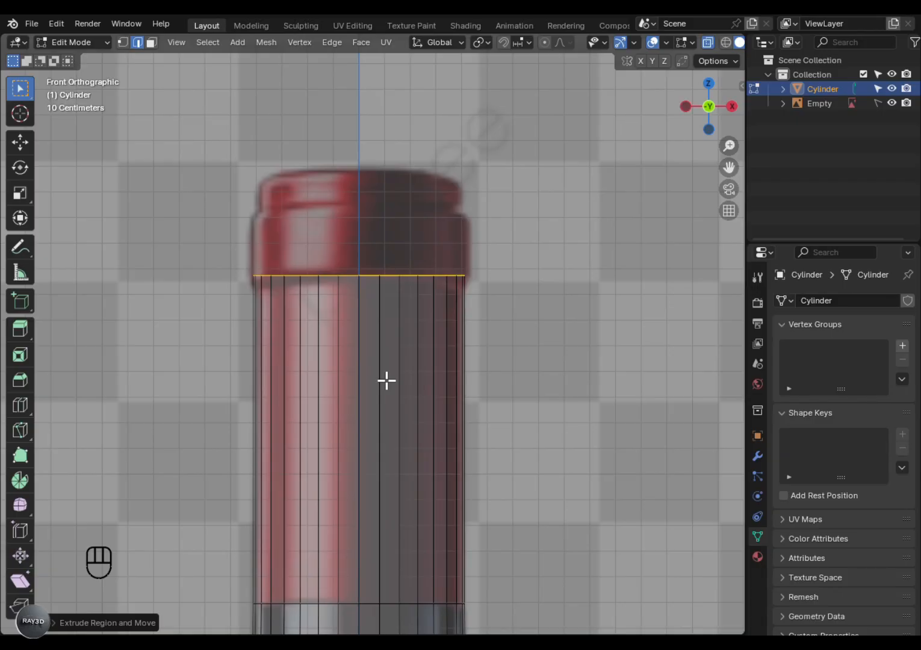
pyautogui.press('s')
pyautogui.click(413, 413)
pyautogui.press('e')
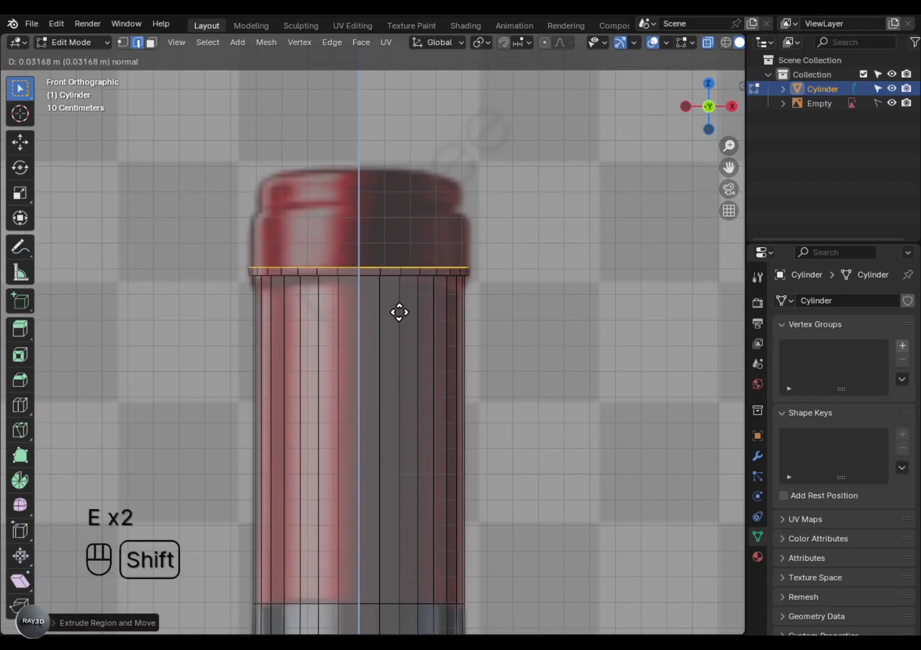
pyautogui.click(383, 164)
# Extrude the collar's top loop in place and scale it slightly inward to create a narrow ledge.
pyautogui.keyDown('alt'); pyautogui.keyDown('shift'); pyautogui.moveTo(407, 307); pyautogui.dragTo(471, 482); pyautogui.keyUp('shift'); pyautogui.keyUp('alt')
pyautogui.press('e')
pyautogui.press('s')
pyautogui.click(444, 426)
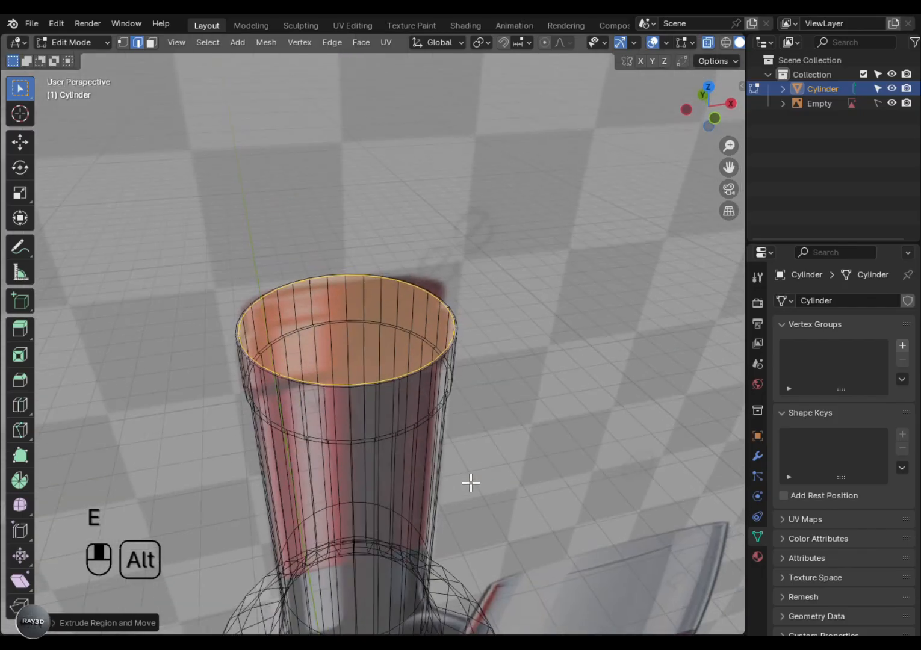
pyautogui.hotkey('alt', 'z')
pyautogui.scroll(3, 407, 462)
pyautogui.press('s')
pyautogui.click(420, 487)
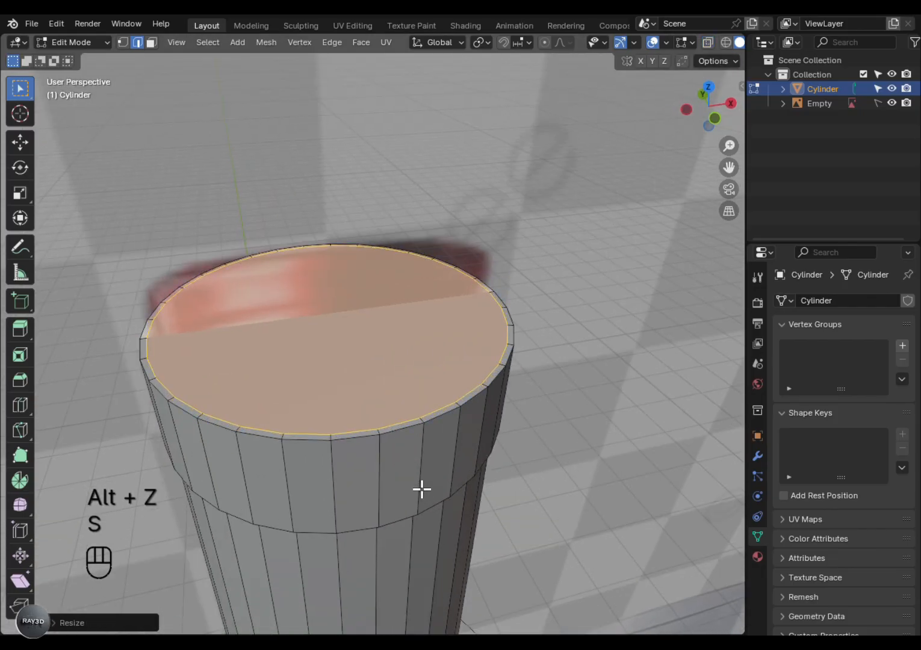
# Extrude the inner loop up a short distance for the groove and lower it slightly in front view.
pyautogui.press('e')
pyautogui.click(417, 468)
pyautogui.press('KP_1')
pyautogui.hotkey('alt', 'z')
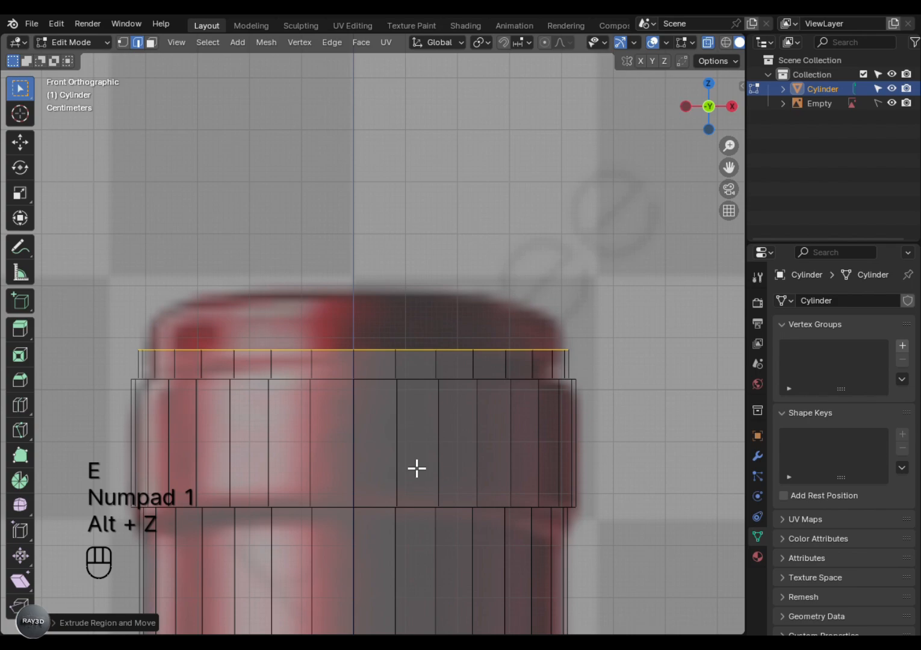
pyautogui.press('g')
pyautogui.click(362, 464)
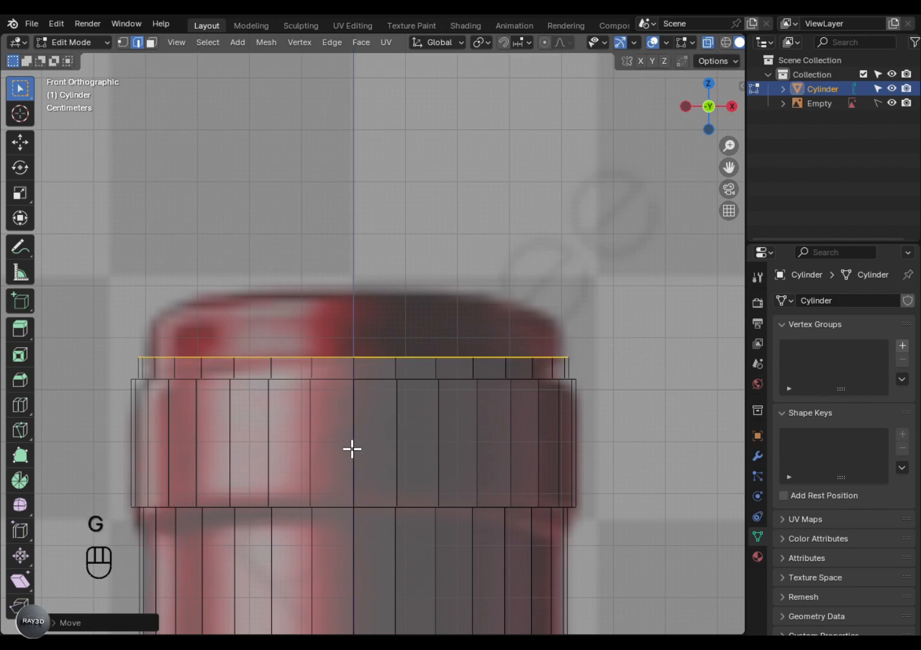
# Extrude the groove's top loop outward to the collar's width and extrude it up to the bottle's top.
pyautogui.press('e')
pyautogui.press('s')
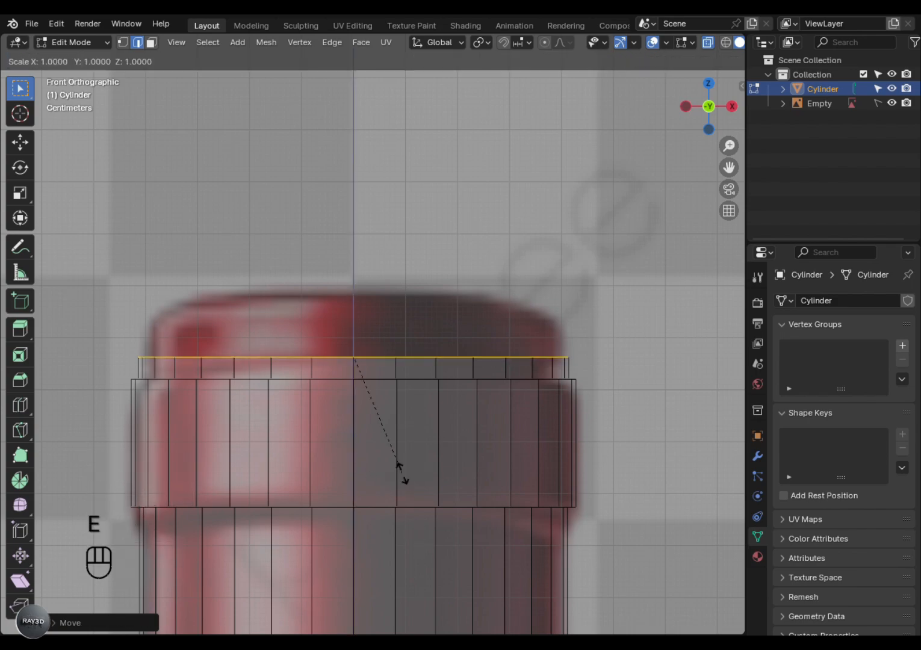
pyautogui.rightClick(439, 506)
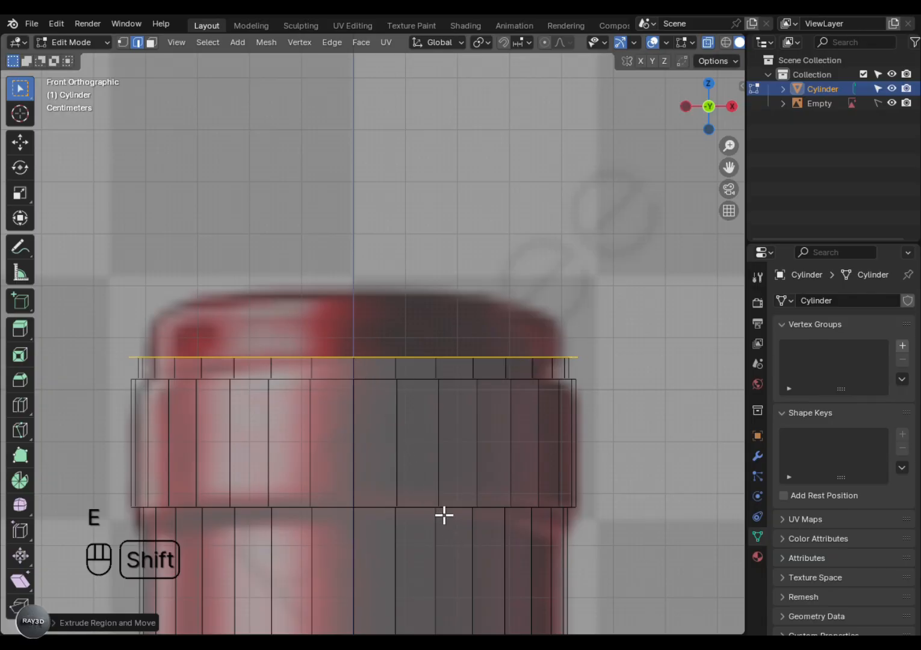
pyautogui.press('e')
pyautogui.click(441, 453)
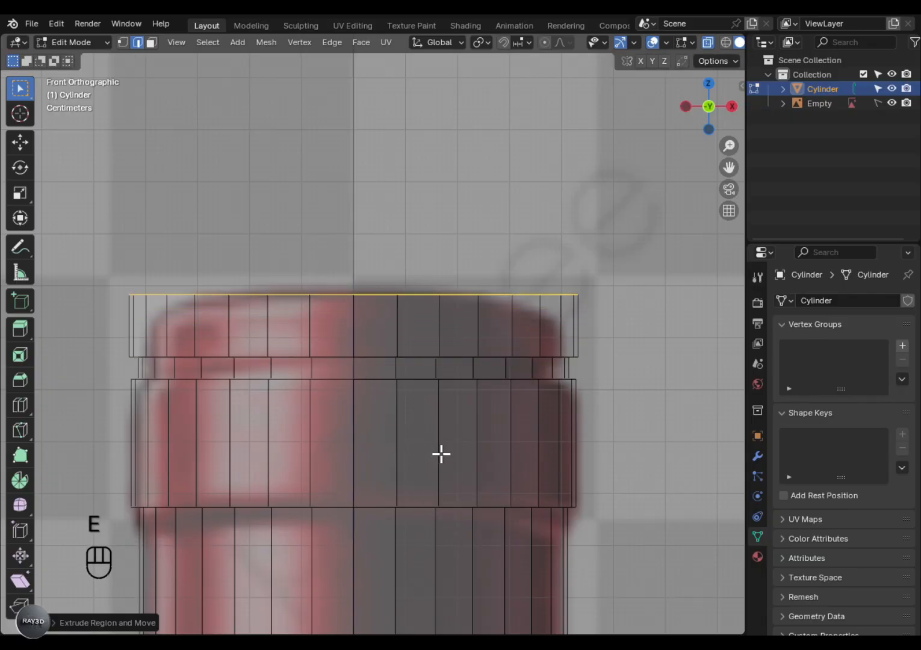
# Try a narrow multi-segment bevel on the bottle's top rim and compare it with the front reference.
pyautogui.keyDown('alt'); pyautogui.moveTo(413, 423); pyautogui.dragTo(481, 479); pyautogui.keyUp('alt')
pyautogui.hotkey('alt', 'z')
pyautogui.scroll(2, 321, 433)
pyautogui.keyDown('alt'); pyautogui.keyDown('shift'); pyautogui.moveTo(321, 433); pyautogui.dragTo(594, 430); pyautogui.keyUp('shift'); pyautogui.keyUp('alt')
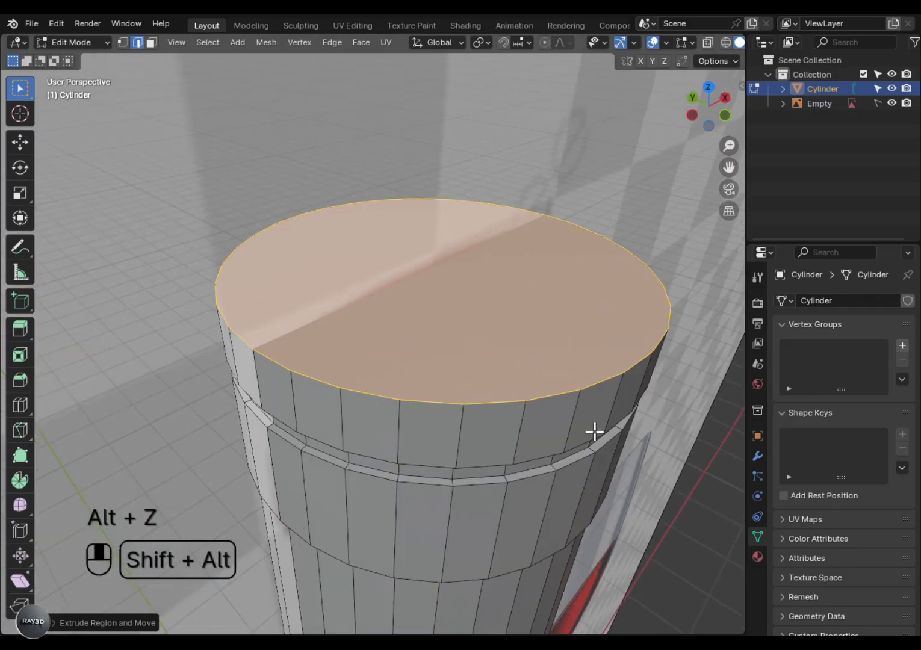
pyautogui.scroll(1, 436, 379)
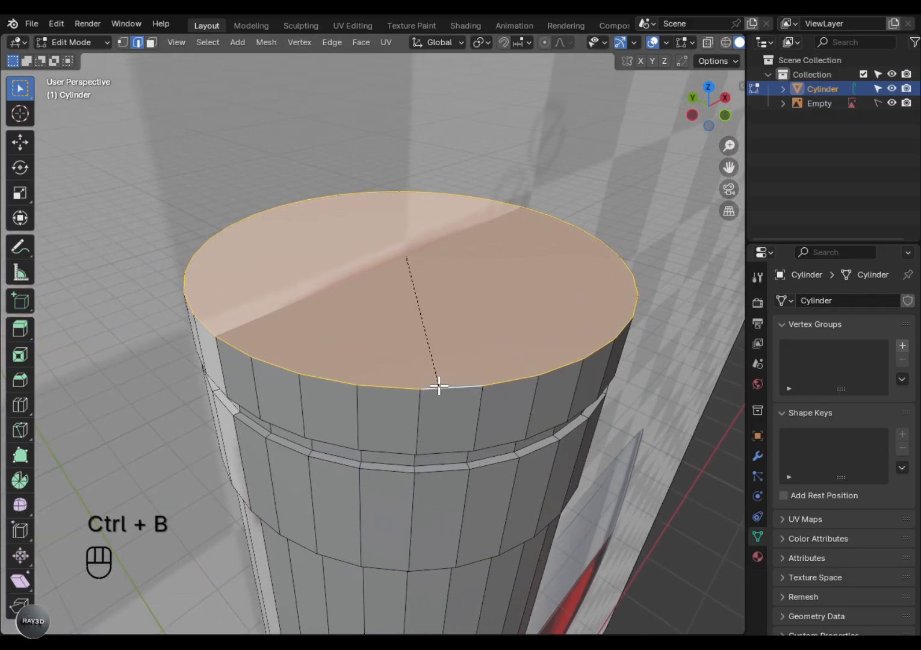
pyautogui.keyDown('shift'); pyautogui.scroll(3, 493, 539); pyautogui.keyUp('shift')
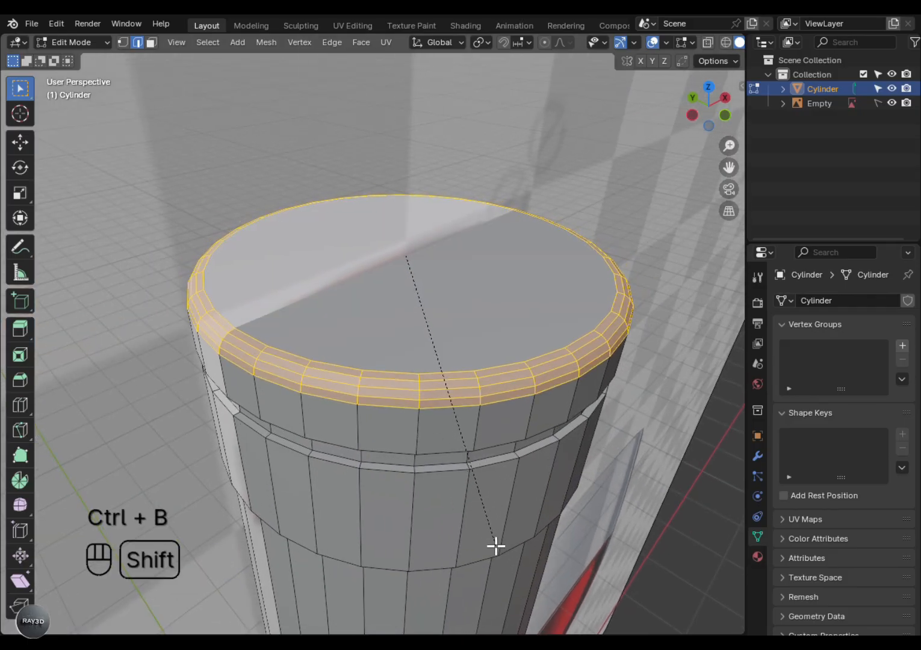
pyautogui.press('KP_1')
pyautogui.hotkey('alt', 'z')
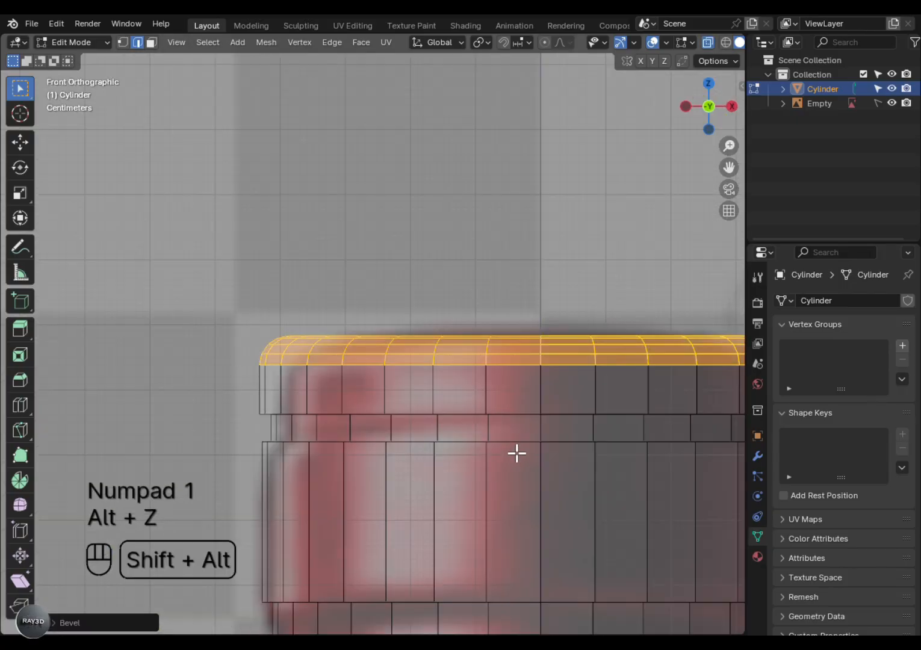
pyautogui.keyDown('alt'); pyautogui.keyDown('shift'); pyautogui.moveTo(516, 452); pyautogui.dragTo(387, 468); pyautogui.keyUp('shift'); pyautogui.keyUp('alt')
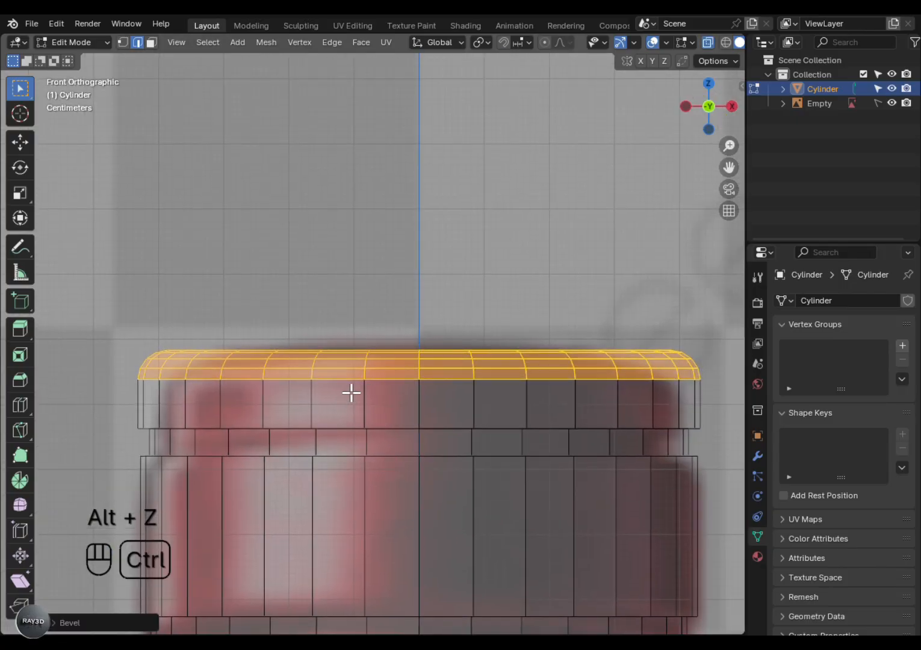
# Undo the narrow rim bevel and bevel the top edge loop again with a wider, multi-segment rounding.
pyautogui.hotkey('ctrl', 'z')
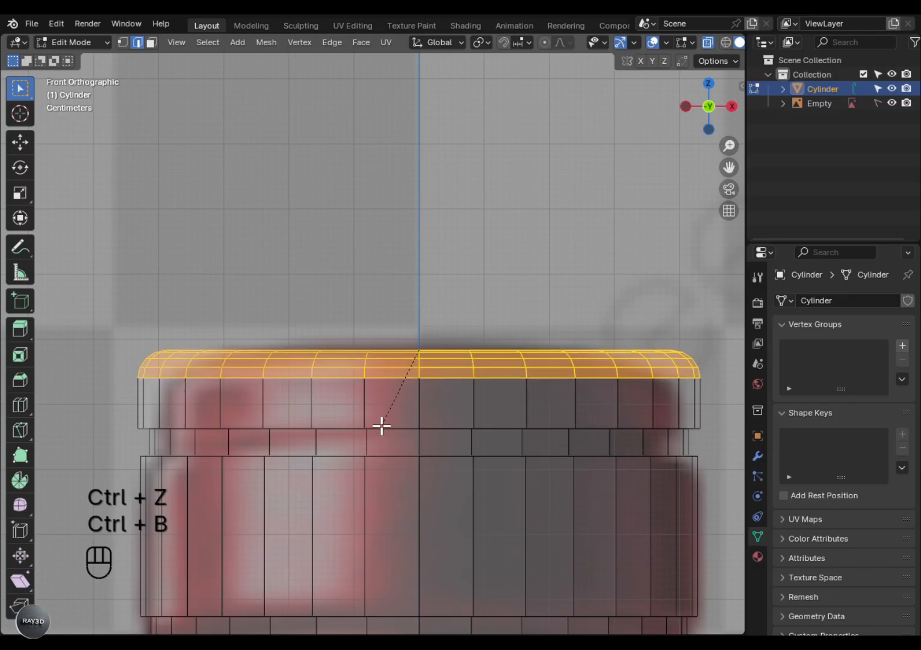
pyautogui.click(385, 445)
pyautogui.keyDown('alt'); pyautogui.moveTo(385, 445); pyautogui.dragTo(411, 486); pyautogui.keyUp('alt')
pyautogui.hotkey('alt', 'z')
# Inset the bottle's top face three times toward the centre, leaving a small central face.
pyautogui.keyDown('alt'); pyautogui.keyDown('shift'); pyautogui.moveTo(373, 420); pyautogui.dragTo(395, 468); pyautogui.keyUp('shift'); pyautogui.keyUp('alt')
pyautogui.click(379, 374)
pyautogui.press('3')
pyautogui.click(379, 374)
pyautogui.press('i')
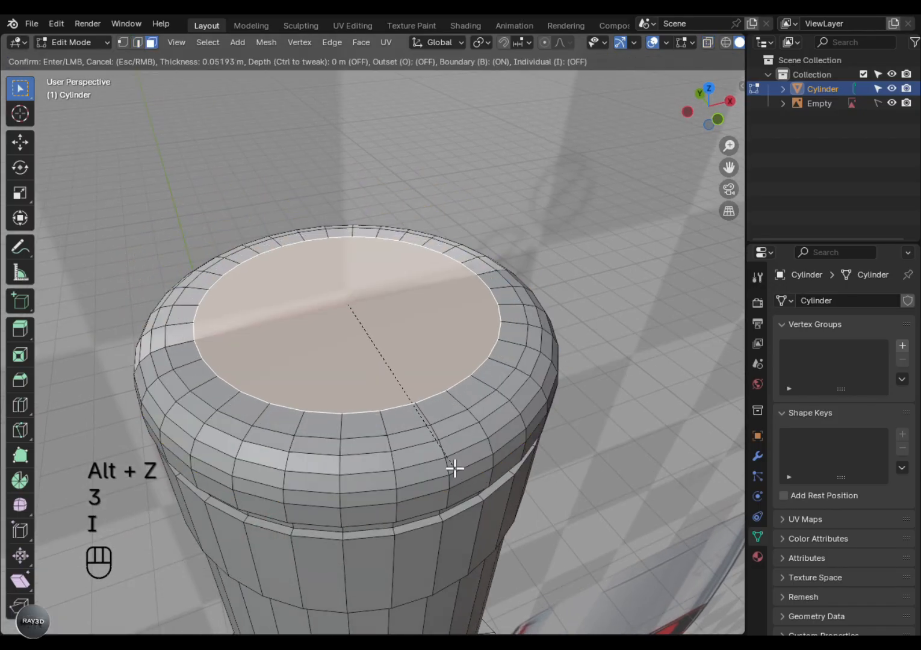
pyautogui.click(453, 465)
pyautogui.press('i')
pyautogui.click(437, 424)
pyautogui.press('i')
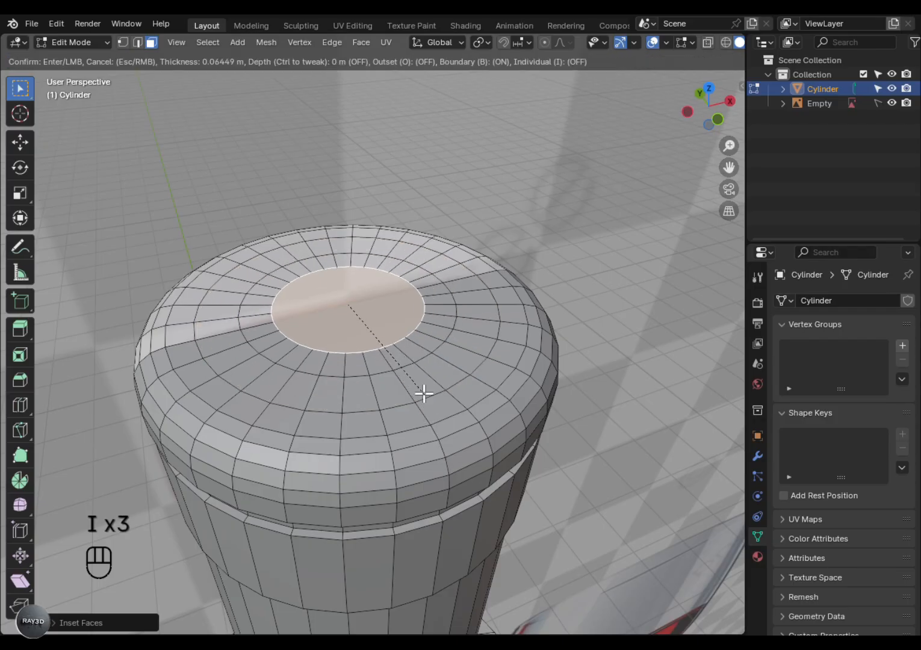
pyautogui.click(409, 366)
# Try to merge the small central top face into a single point.
pyautogui.click(411, 375)
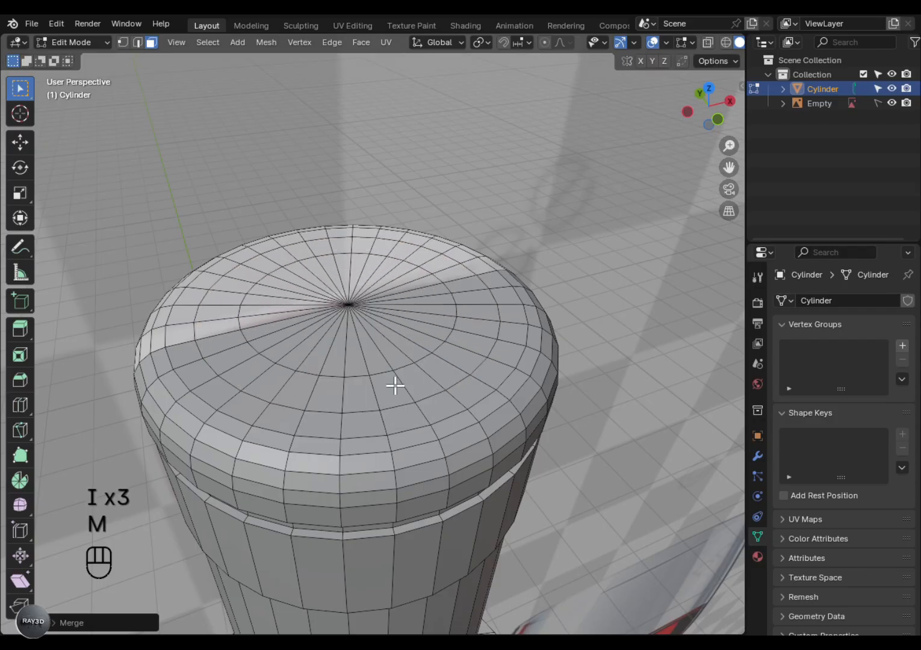
pyautogui.keyDown('alt'); pyautogui.moveTo(395, 385); pyautogui.dragTo(413, 449); pyautogui.keyUp('alt')
pyautogui.hotkey('ctrl', 'z')
# Inset the small central face on the bottle's top once more.
pyautogui.scroll(2, 357, 437)
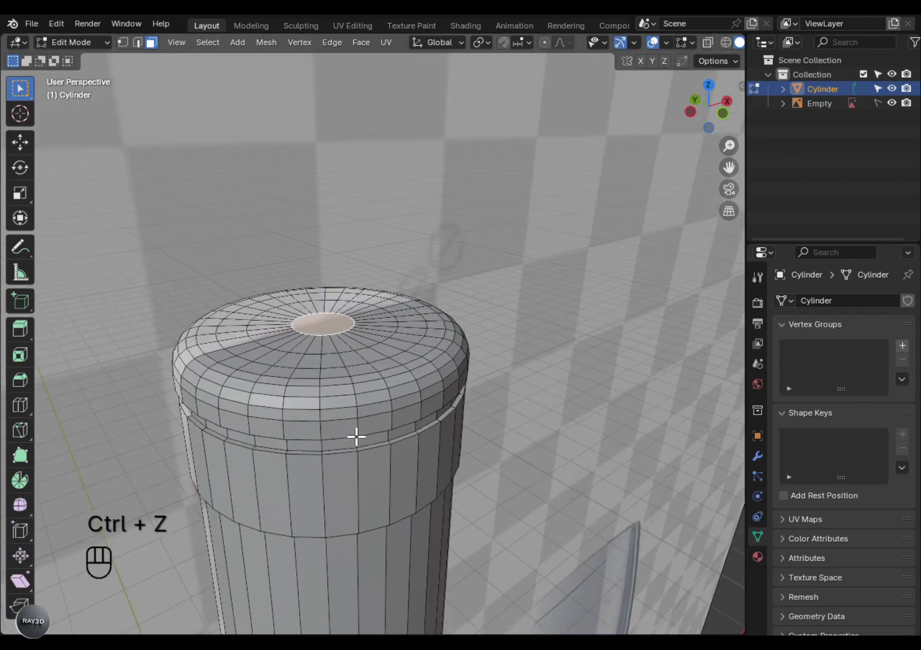
pyautogui.press('i')
pyautogui.click(351, 421)
# Bevel the bottle's bottom edge loop with several segments, rounding the base to follow the reference image.
pyautogui.keyDown('alt'); pyautogui.keyDown('shift'); pyautogui.moveTo(325, 473); pyautogui.dragTo(327, 333); pyautogui.keyUp('shift'); pyautogui.keyUp('alt')
pyautogui.press('KP_1')
pyautogui.hotkey('alt', 'z')
pyautogui.scroll(4, 361, 428)
pyautogui.scroll(-12, 327, 333)
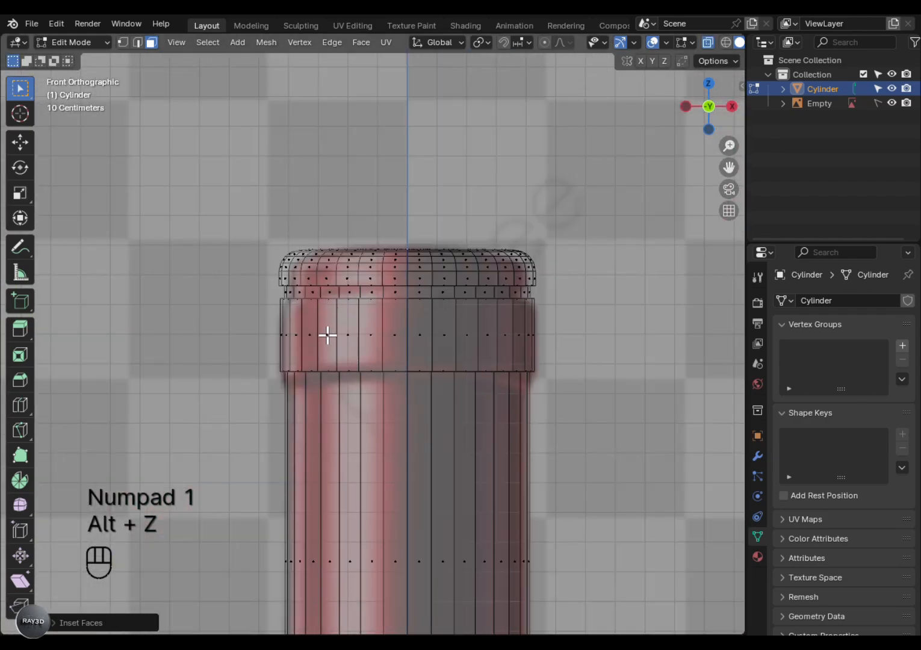
pyautogui.keyDown('alt'); pyautogui.keyDown('shift'); pyautogui.moveTo(429, 504); pyautogui.dragTo(288, 86); pyautogui.keyUp('shift'); pyautogui.keyUp('alt')
pyautogui.scroll(4, 287, 86)
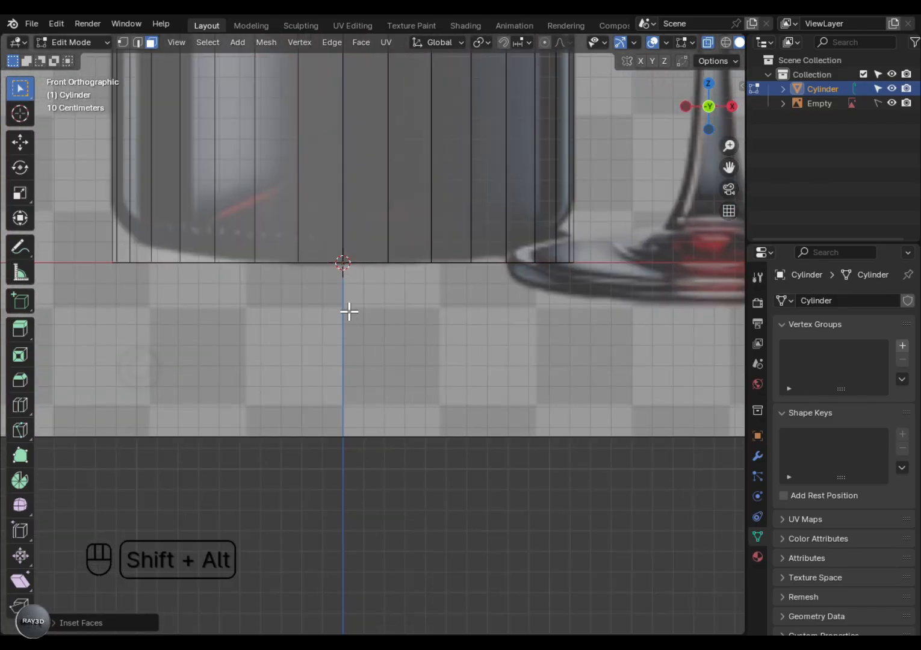
pyautogui.keyDown('alt'); pyautogui.keyDown('shift'); pyautogui.moveTo(349, 308); pyautogui.dragTo(403, 376); pyautogui.keyUp('shift'); pyautogui.keyUp('alt')
pyautogui.click(401, 379)
pyautogui.press('2')
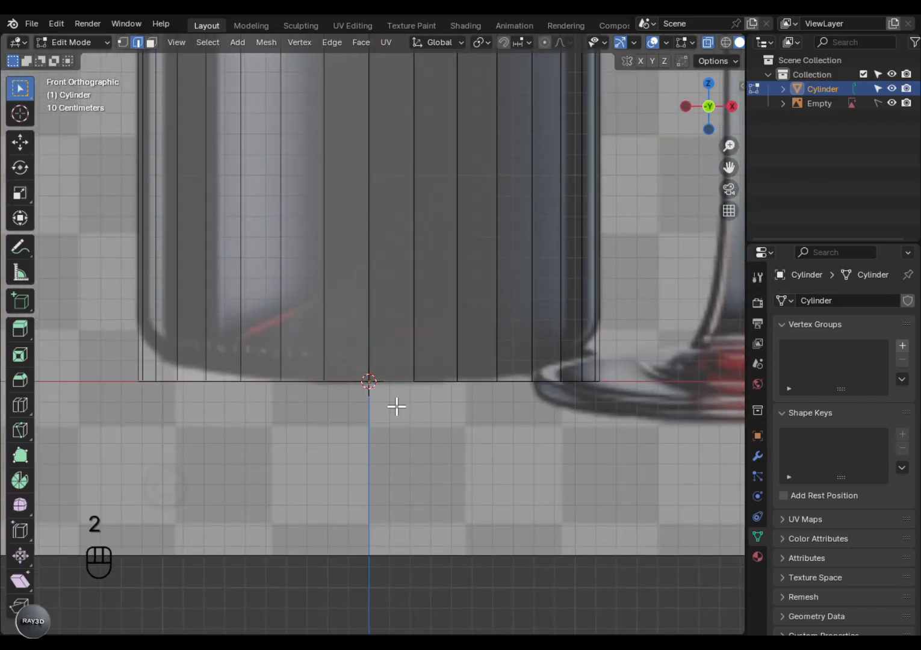
pyautogui.hotkey('ctrl', 'b')
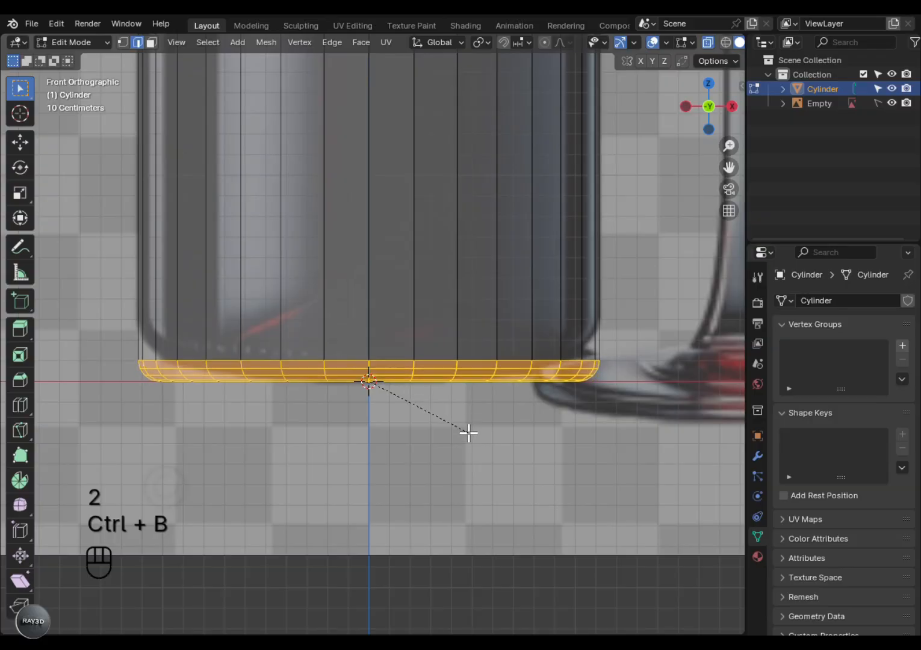
pyautogui.scroll(1, 494, 478)
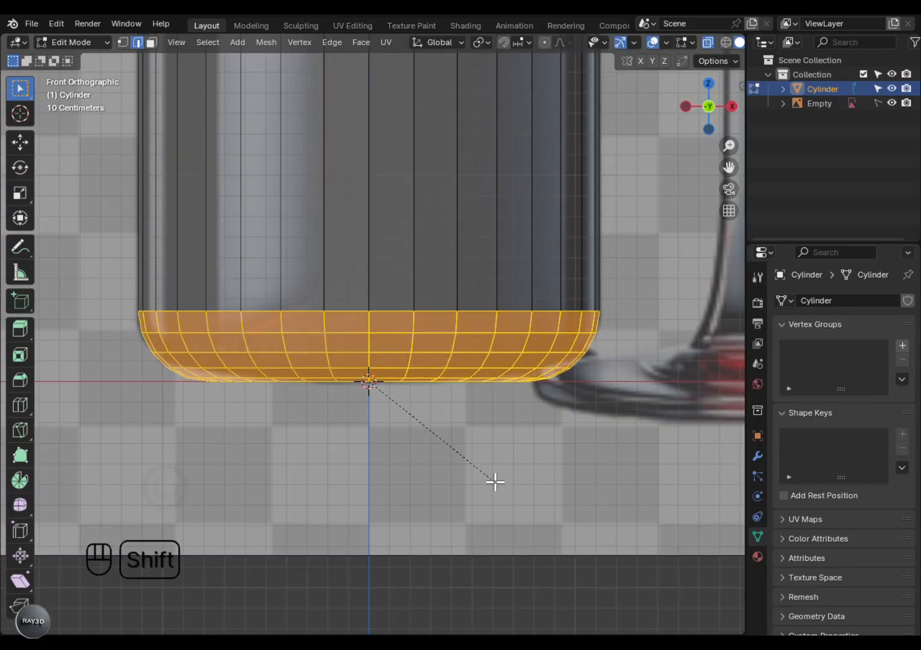
pyautogui.keyDown('shift'); pyautogui.click(513, 554); pyautogui.keyUp('shift')
# Inset the bottle's bottom face and raise the inner face slightly into the body.
pyautogui.moveTo(513, 555); pyautogui.dragTo(379, 346, button='middle')
pyautogui.hotkey('alt', 'z')
pyautogui.press('3')
pyautogui.press('i')
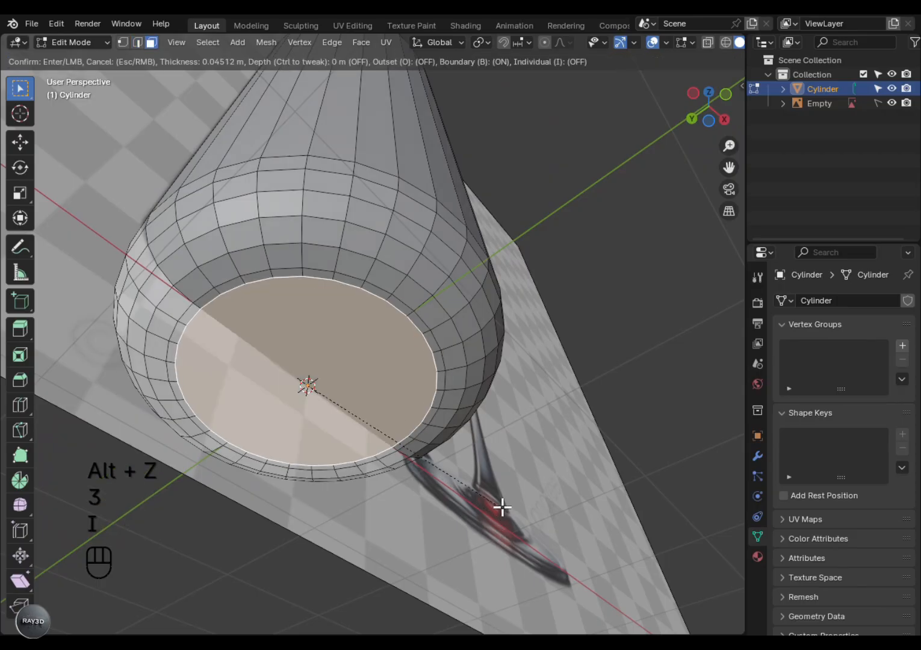
pyautogui.click(485, 482)
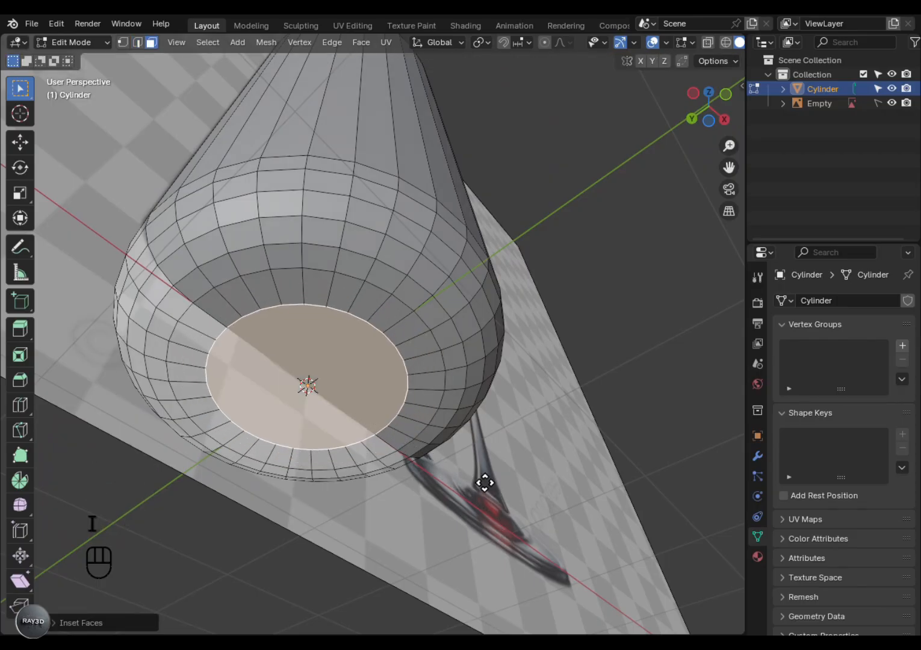
pyautogui.press('g')
pyautogui.click(477, 469)
# Inset the recessed bottom face twice more, raising it along Z after each inset to deepen the hollow.
pyautogui.press('i')
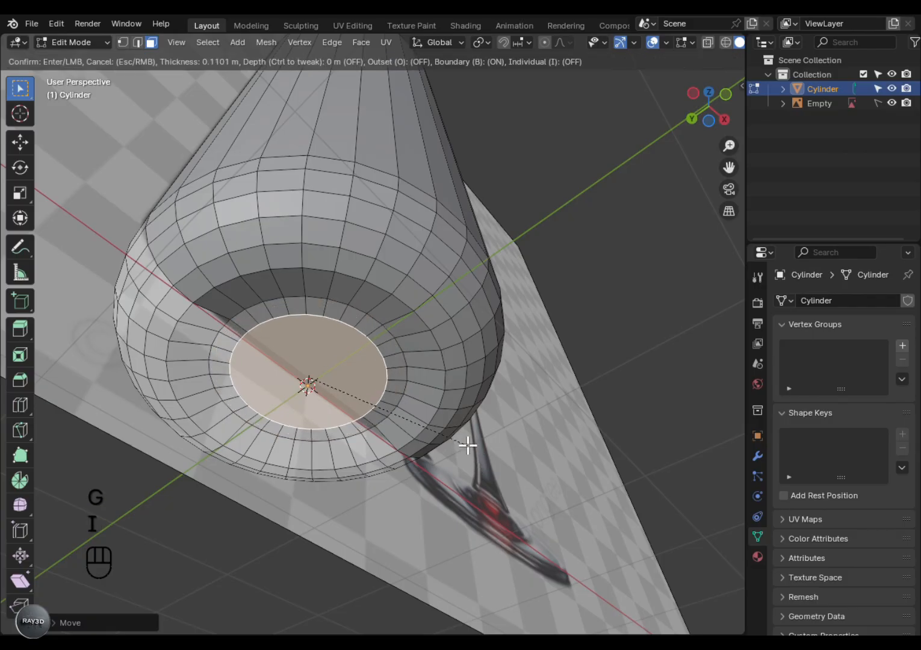
pyautogui.click(455, 436)
pyautogui.press('g')
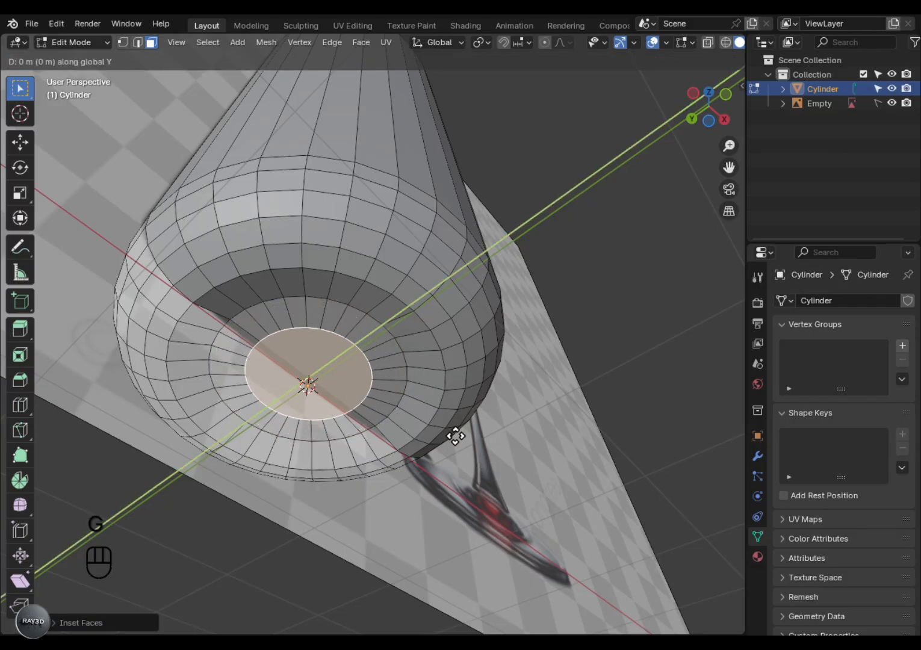
pyautogui.press('z')
pyautogui.click(452, 373)
pyautogui.press('i')
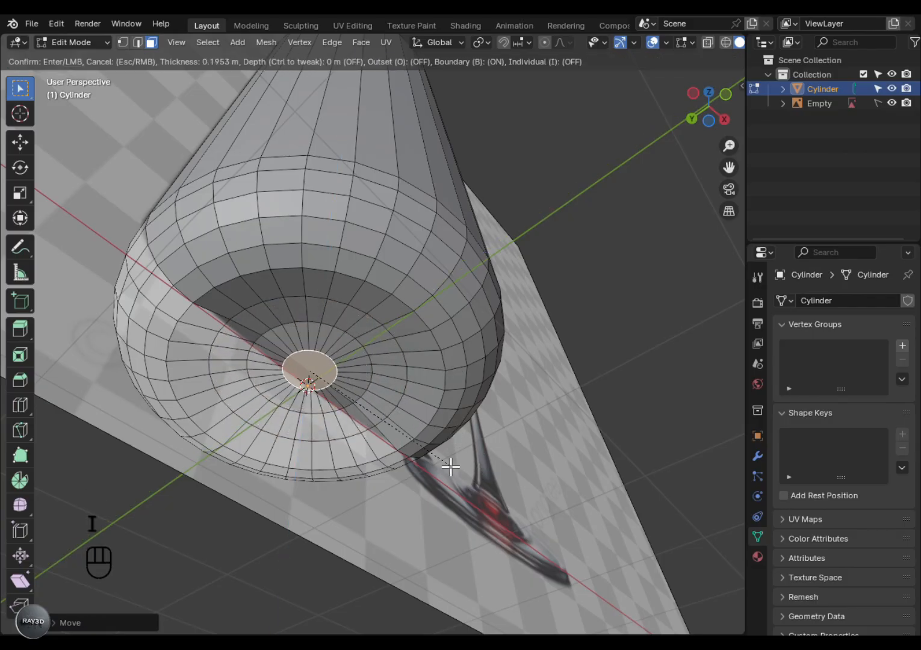
pyautogui.click(436, 457)
pyautogui.press('g')
pyautogui.press('z')
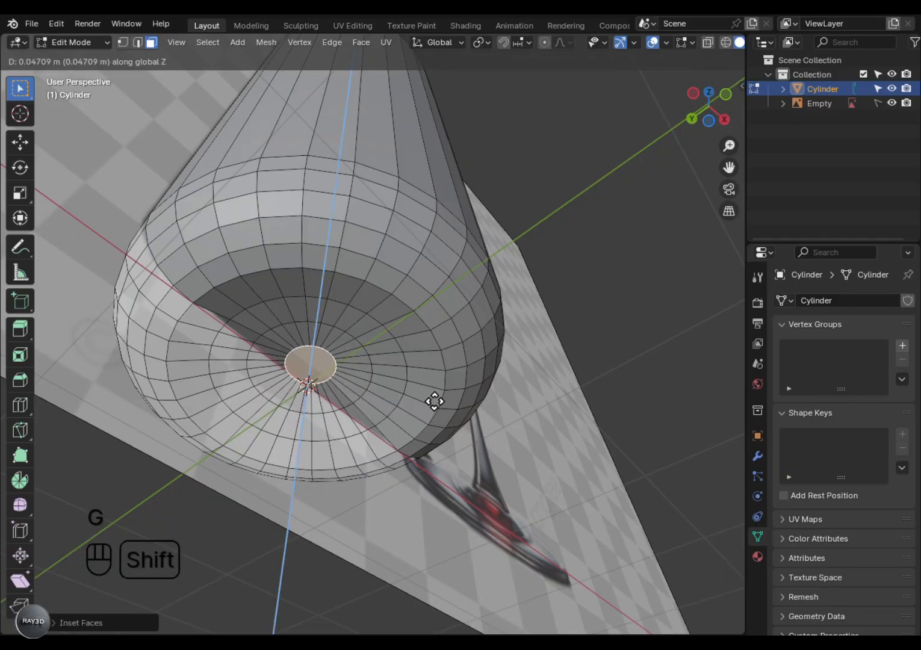
pyautogui.click(434, 390)
# Return to Object Mode and move the reference image along Y, well behind the bottle.
pyautogui.keyDown('alt'); pyautogui.moveTo(407, 406); pyautogui.dragTo(322, 383); pyautogui.keyUp('alt')
pyautogui.scroll(-6, 350, 432)
pyautogui.press('Tab')
pyautogui.keyDown('alt'); pyautogui.moveTo(346, 425); pyautogui.dragTo(351, 452); pyautogui.keyUp('alt')
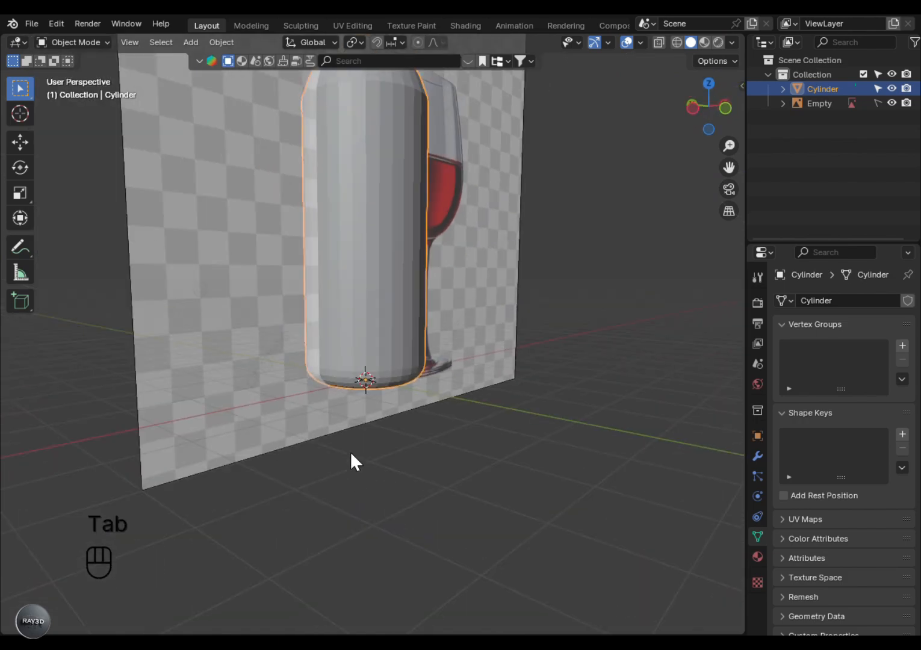
pyautogui.scroll(-2, 352, 452)
pyautogui.keyDown('alt'); pyautogui.keyDown('shift'); pyautogui.moveTo(347, 181); pyautogui.dragTo(399, 474); pyautogui.keyUp('shift'); pyautogui.keyUp('alt')
pyautogui.click(522, 358)
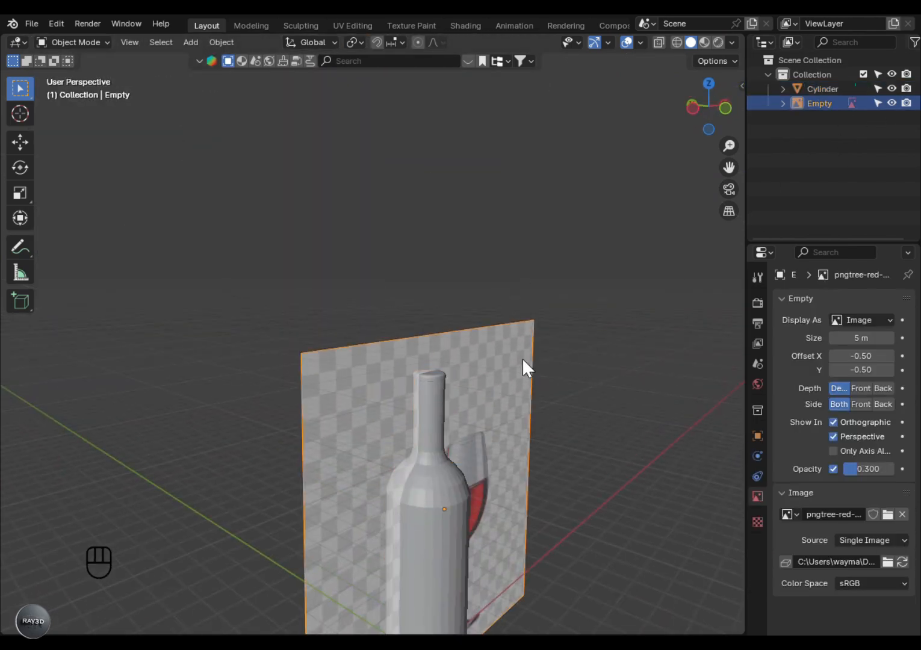
pyautogui.press('g')
pyautogui.press('y')
pyautogui.click(251, 251)
# Reopen the bottle mesh in Edit Mode and select the edge loop just outside the bottom rim of the base.
pyautogui.click(405, 482)
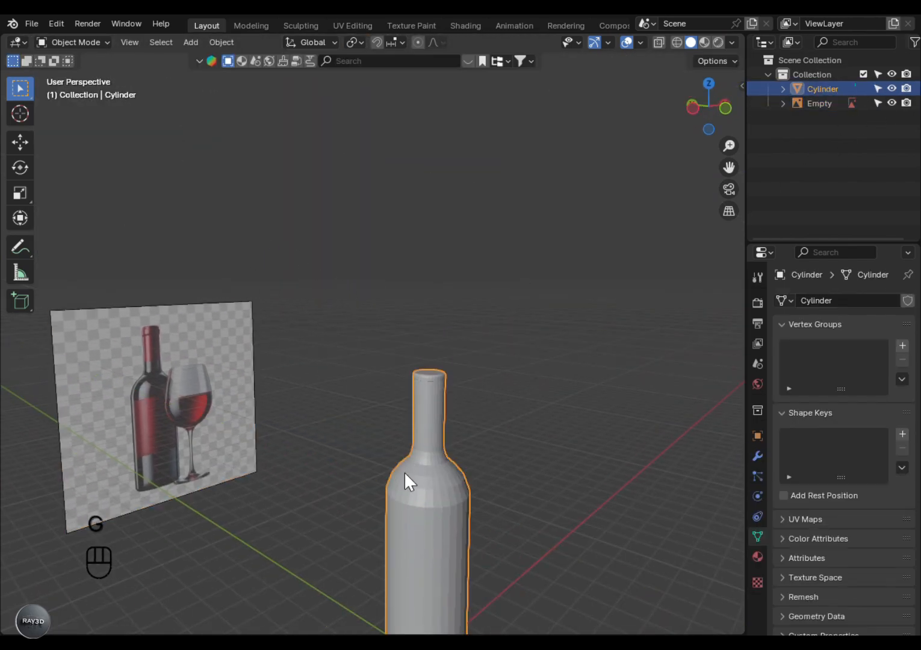
pyautogui.press('Tab')
pyautogui.press('KP_1')
pyautogui.keyDown('alt'); pyautogui.keyDown('shift'); pyautogui.moveTo(431, 485); pyautogui.dragTo(365, 142); pyautogui.keyUp('shift'); pyautogui.keyUp('alt')
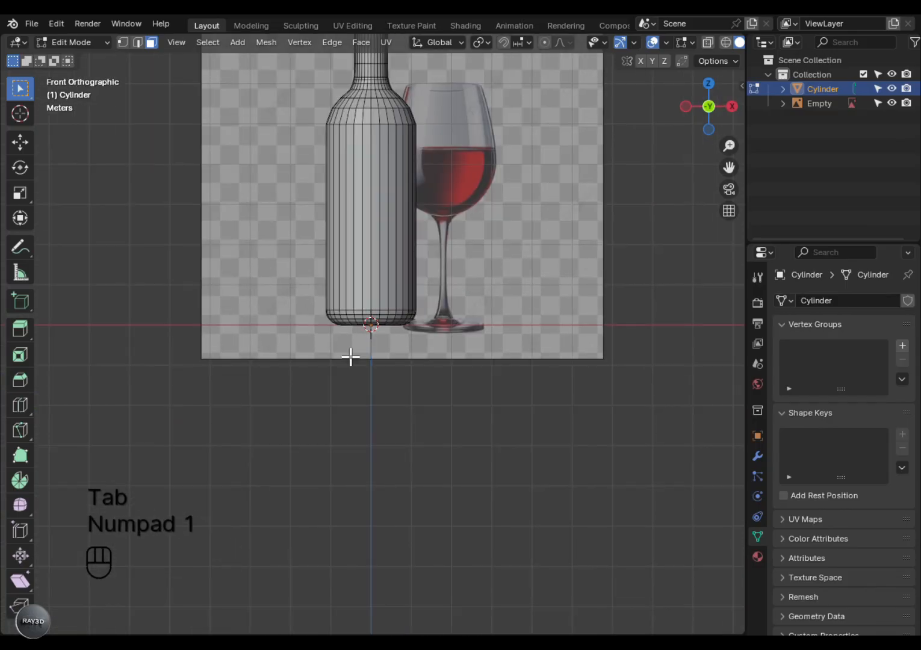
pyautogui.scroll(9, 365, 431)
pyautogui.hotkey('alt', 'z')
pyautogui.keyDown('alt'); pyautogui.keyDown('shift'); pyautogui.moveTo(346, 355); pyautogui.dragTo(494, 394); pyautogui.keyUp('shift'); pyautogui.keyUp('alt')
pyautogui.hotkey('alt', 'z')
pyautogui.scroll(4, 271, 427)
pyautogui.keyDown('alt'); pyautogui.keyDown('shift'); pyautogui.moveTo(250, 425); pyautogui.dragTo(408, 391); pyautogui.keyUp('shift'); pyautogui.keyUp('alt')
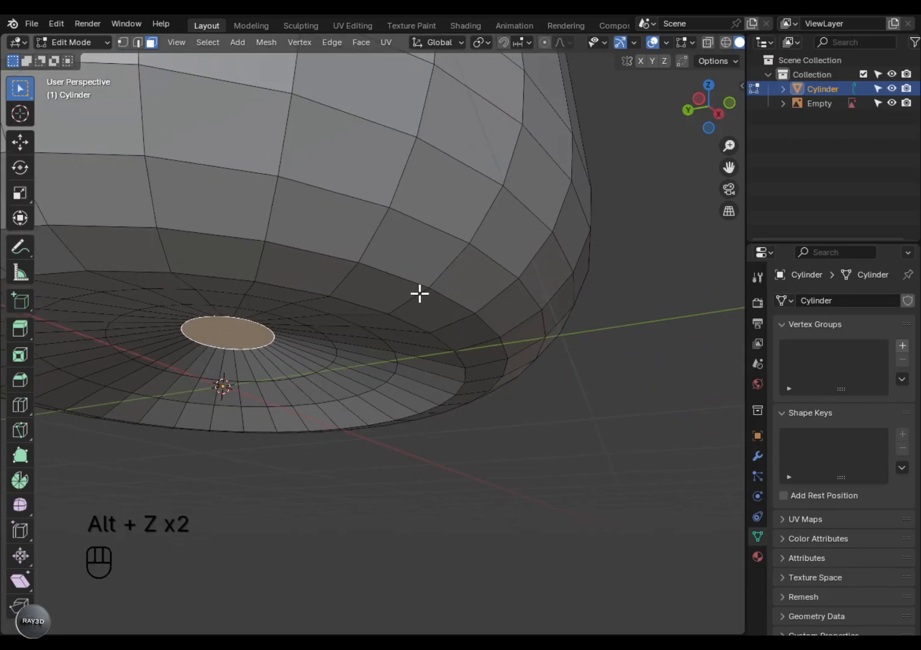
pyautogui.press('2')
pyautogui.keyDown('alt'); pyautogui.click(408, 279); pyautogui.keyUp('alt')
pyautogui.press('s')
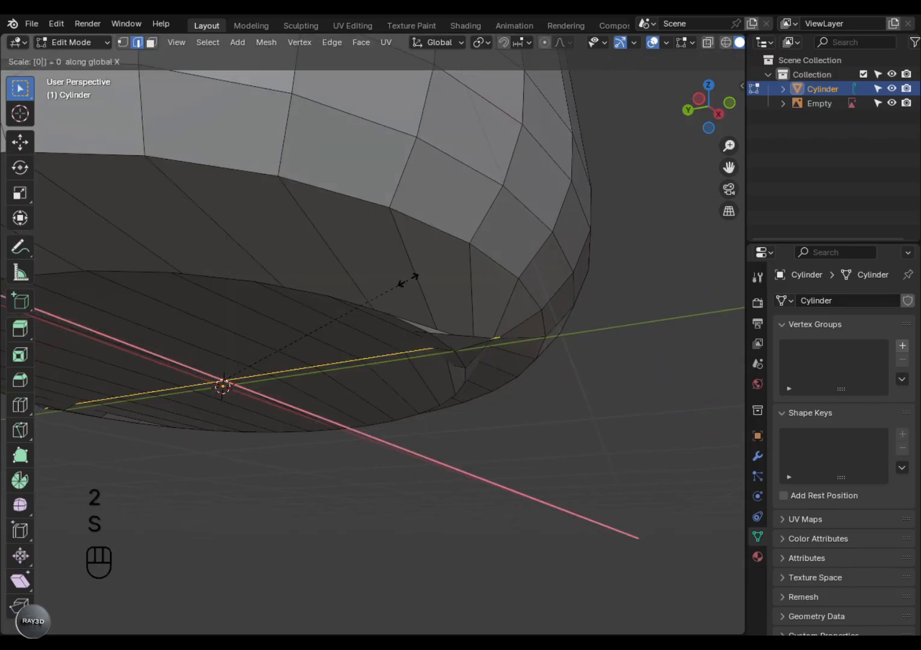
pyautogui.rightClick(407, 278)
pyautogui.press('s')
pyautogui.press('y')
pyautogui.press('0')
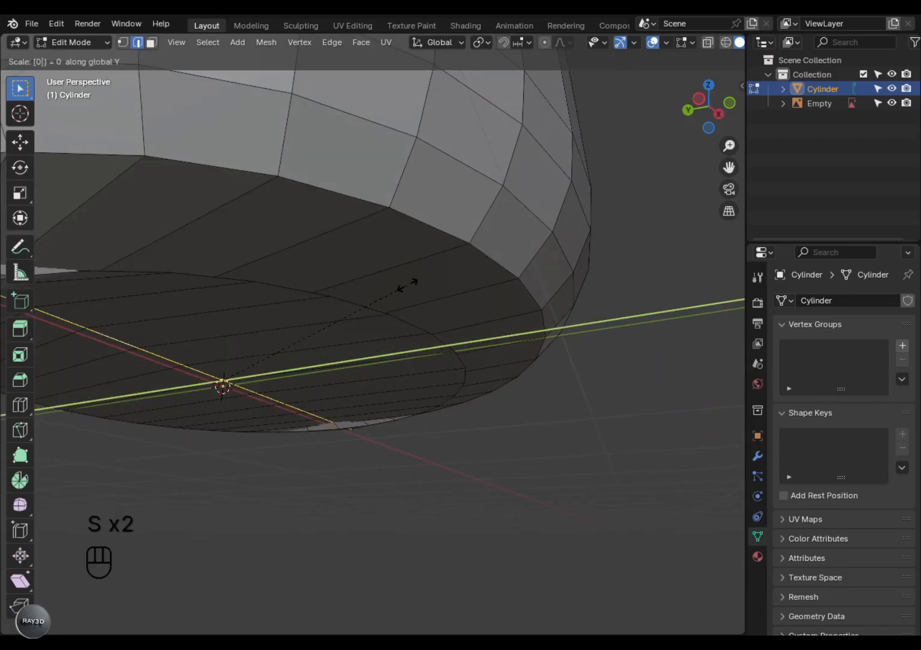
pyautogui.rightClick(408, 284)
# Flatten the selected base loop and the next loop inward by scaling each to 0 along Z.
pyautogui.press('s')
pyautogui.press('z')
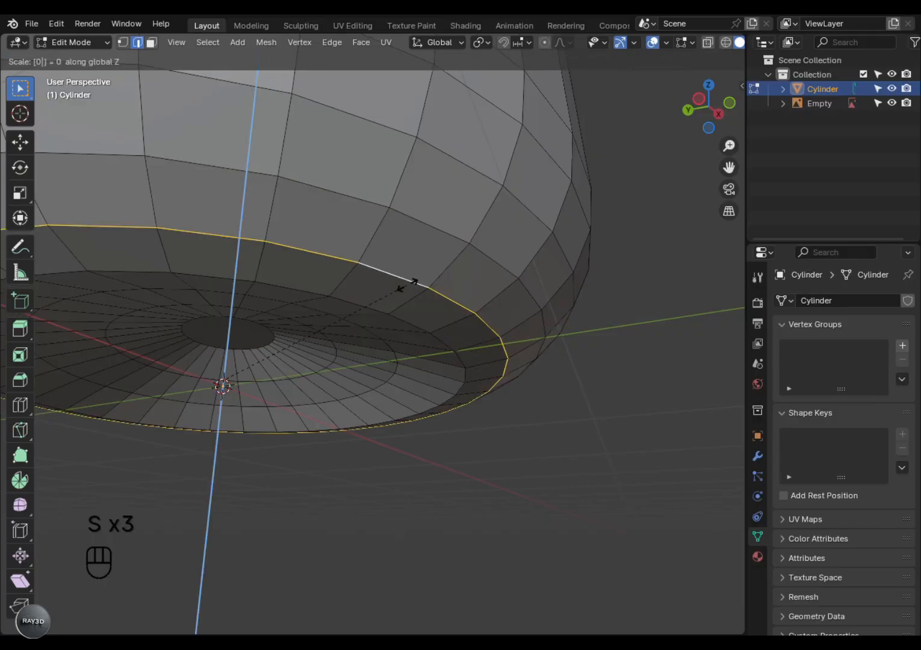
pyautogui.click(407, 284)
pyautogui.press('s')
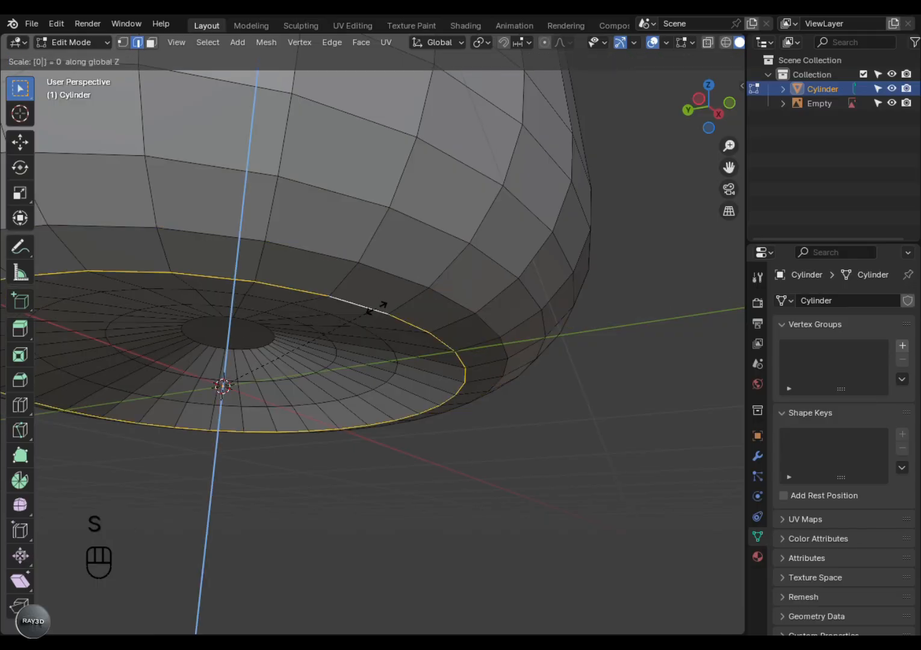
pyautogui.click(376, 309)
# Raise the small central face of the base's hollow further along Z.
pyautogui.scroll(-3, 373, 313)
pyautogui.press('Tab')
pyautogui.keyDown('alt'); pyautogui.moveTo(369, 355); pyautogui.dragTo(383, 382, button='middle'); pyautogui.keyUp('alt')
pyautogui.scroll(4, 283, 369)
pyautogui.press('Tab')
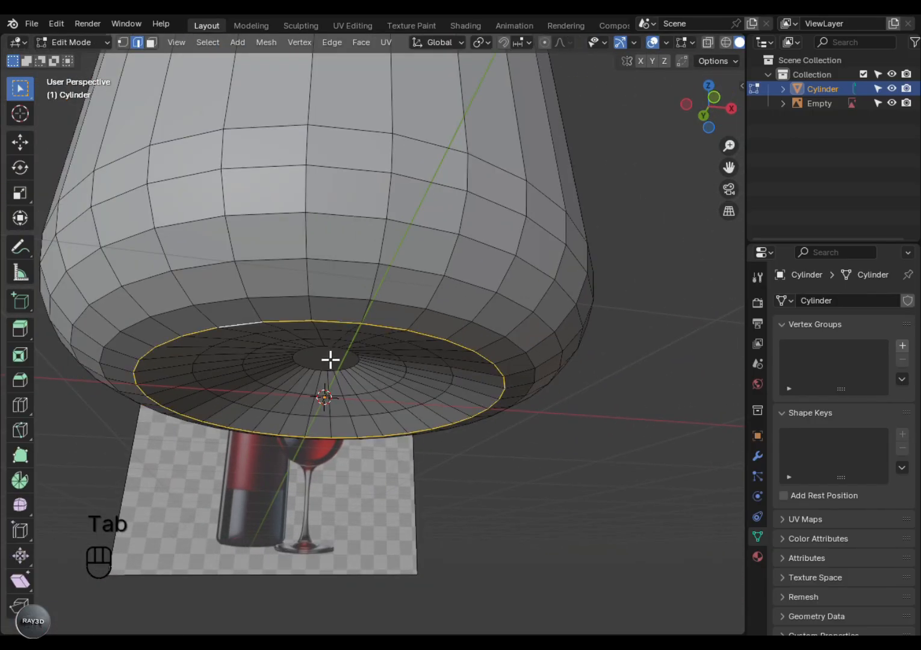
pyautogui.press('g')
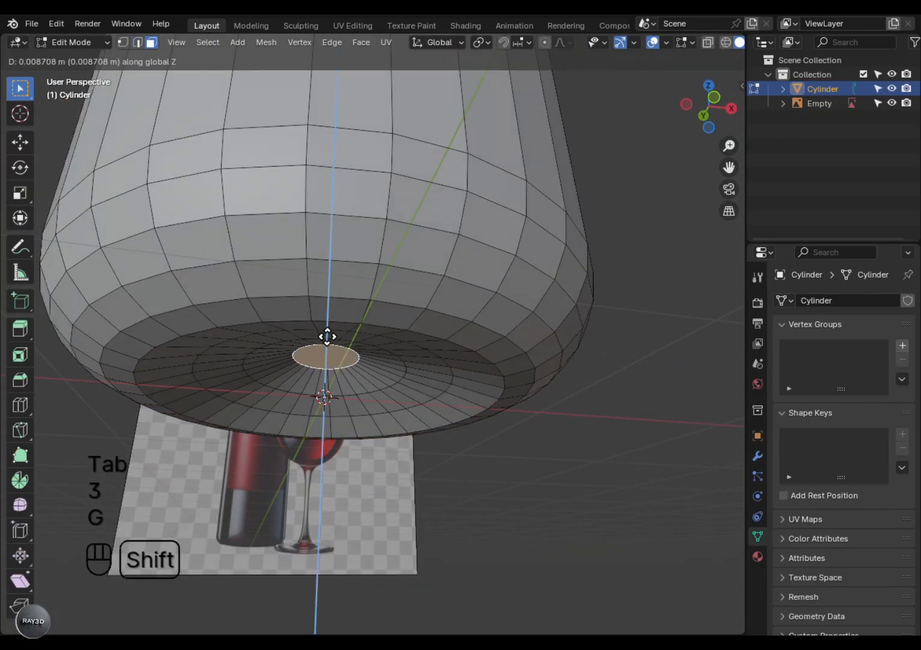
pyautogui.click(327, 282)
# Raise the two edge loops surrounding the hollow's central face along Z to smooth its curve.
pyautogui.press('2')
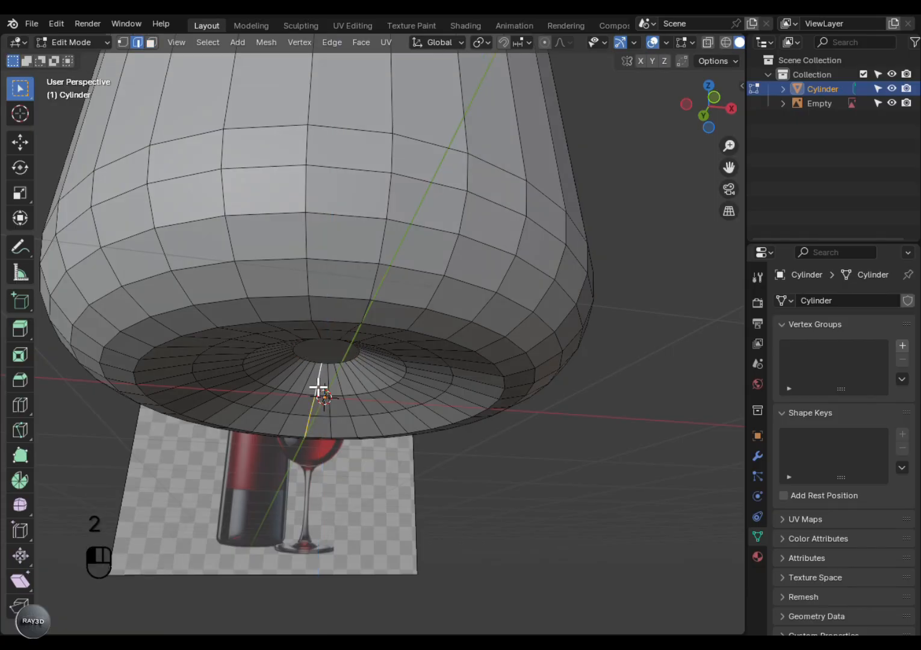
pyautogui.press('g')
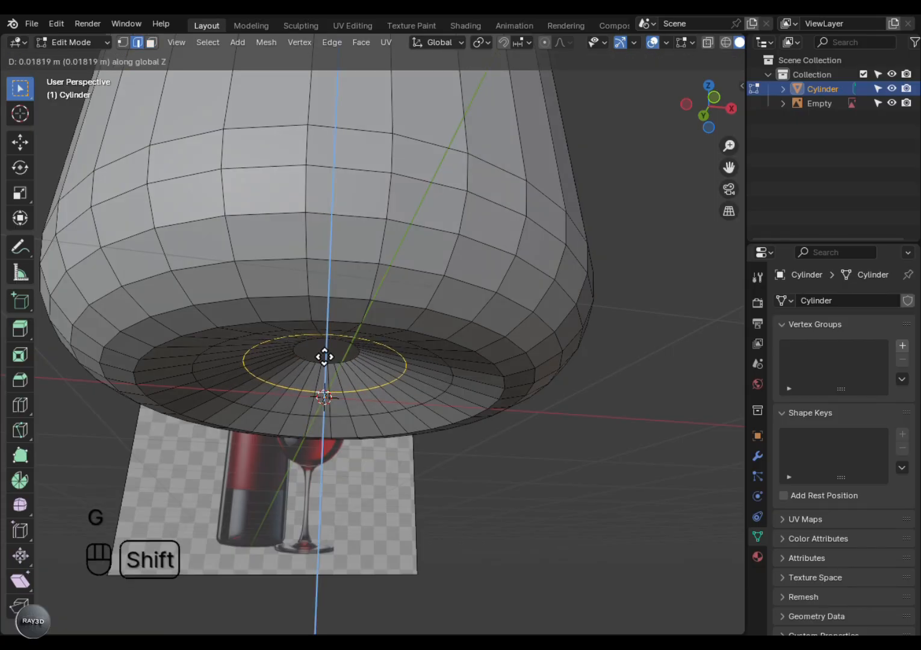
pyautogui.click(324, 315)
pyautogui.hotkey('ctrl', 'z')
pyautogui.press('g')
pyautogui.press('z')
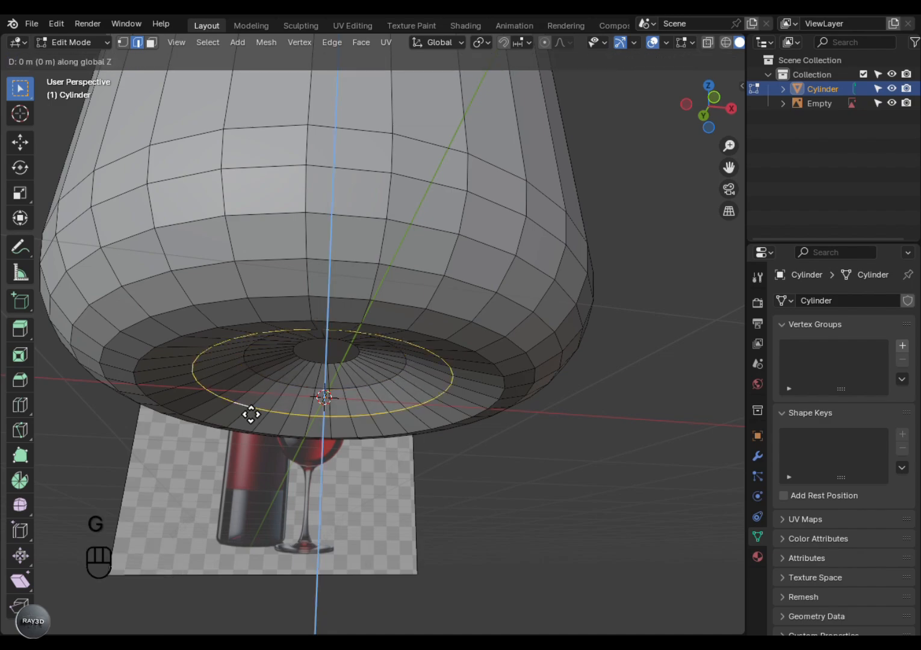
pyautogui.click(259, 381)
# Add a level 2 Subdivision Surface to the bottle in Object Mode and display its modifier settings.
pyautogui.scroll(-5, 260, 381)
pyautogui.press('Tab')
pyautogui.moveTo(312, 306); pyautogui.dragTo(357, 415, button='middle')
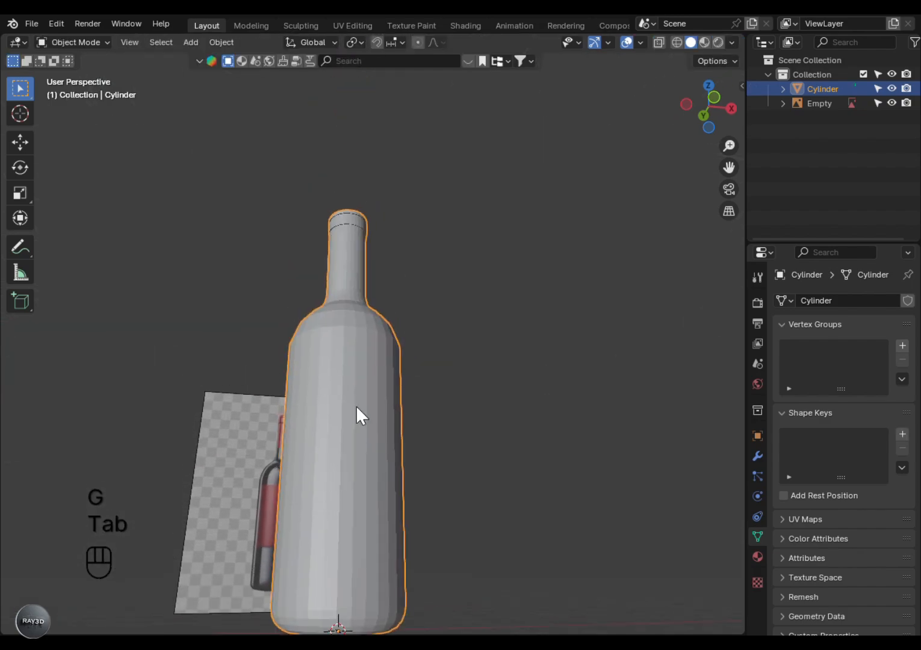
pyautogui.hotkey('ctrl', '2')
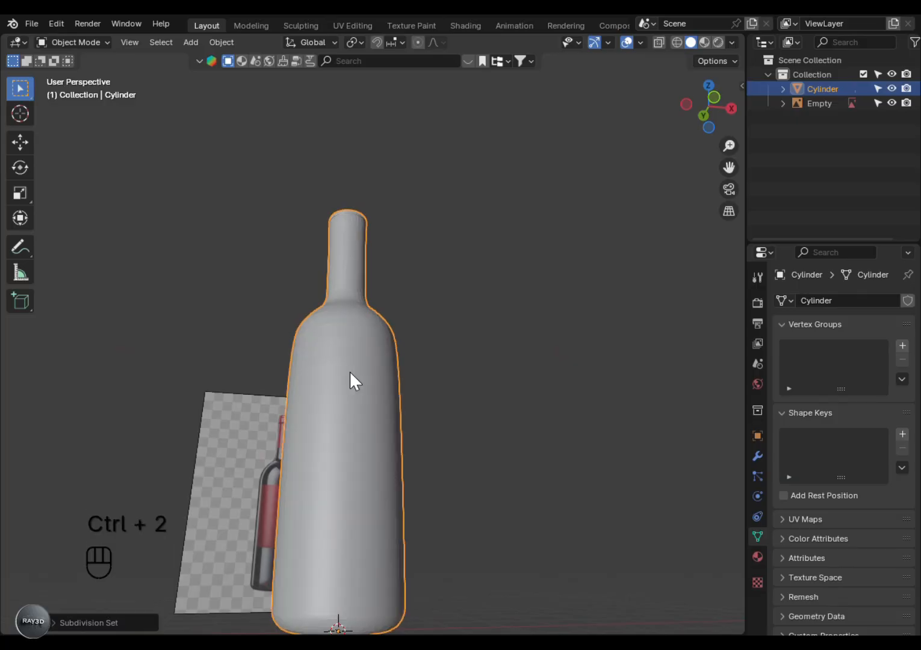
pyautogui.click(757, 456)
pyautogui.moveTo(662, 421); pyautogui.dragTo(583, 362, button='middle')
pyautogui.scroll(4, 557, 406)
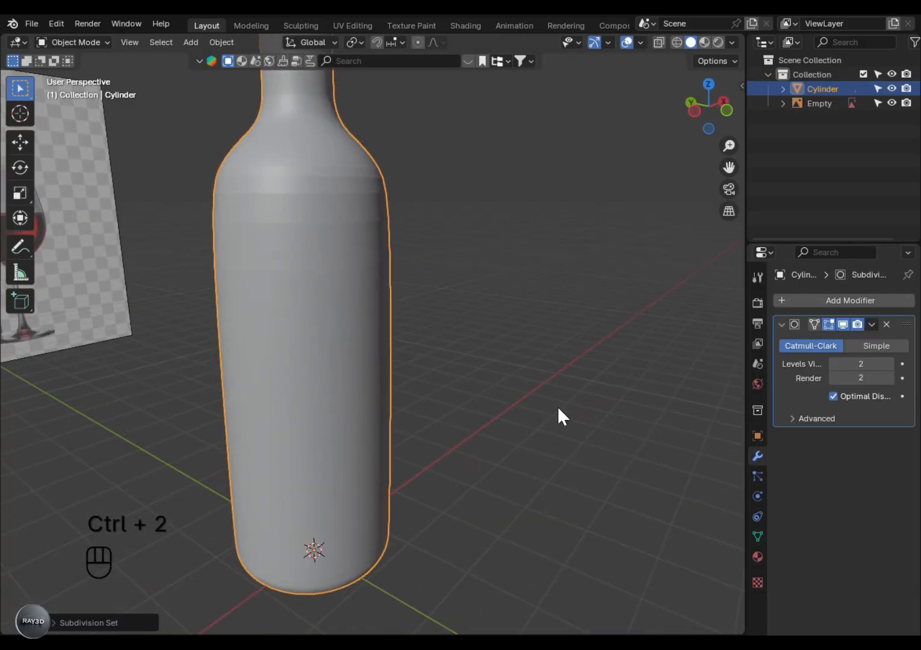
# Cut a loop around the bottle's straight body and bevel it widely into supporting loops near the shoulder and base.
pyautogui.moveTo(557, 406); pyautogui.dragTo(526, 417, button='middle')
pyautogui.press('Tab')
pyautogui.press('KP_1')
pyautogui.scroll(5, 382, 398)
pyautogui.scroll(2, 380, 402)
pyautogui.scroll(-1, 527, 417)
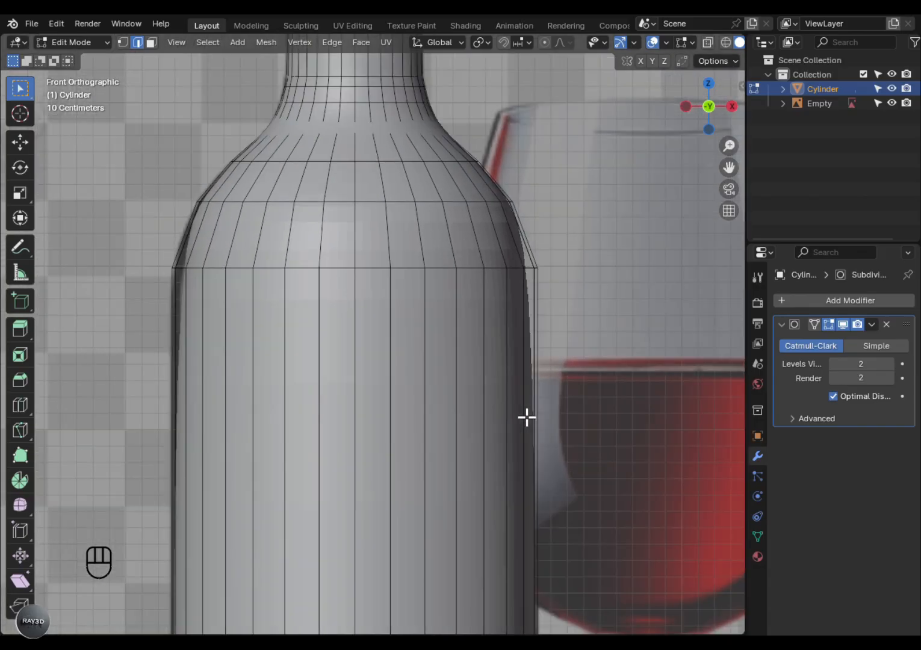
pyautogui.scroll(-4, 498, 389)
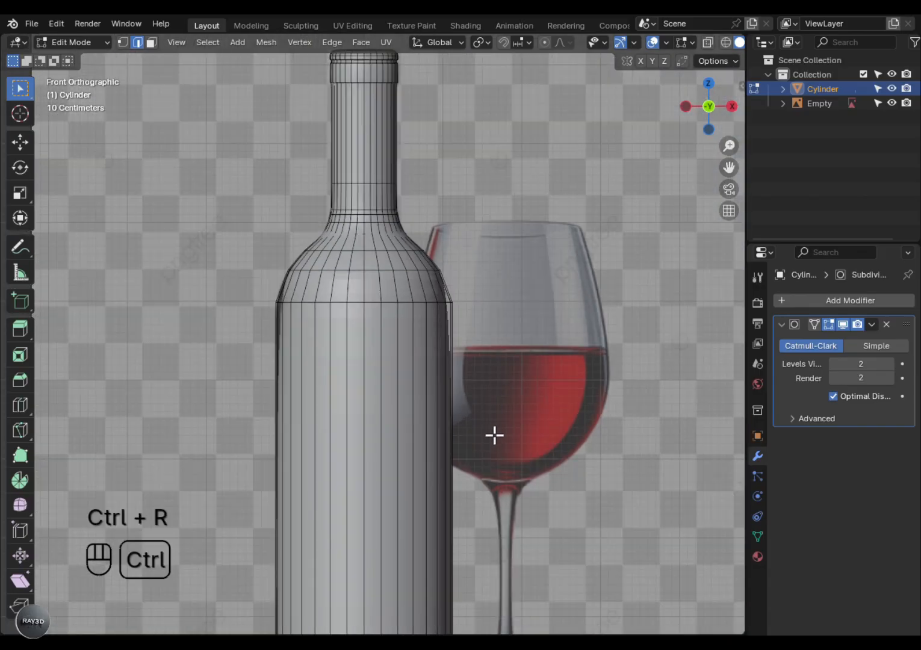
pyautogui.click(477, 482)
pyautogui.rightClick(477, 481)
pyautogui.hotkey('ctrl', 'b')
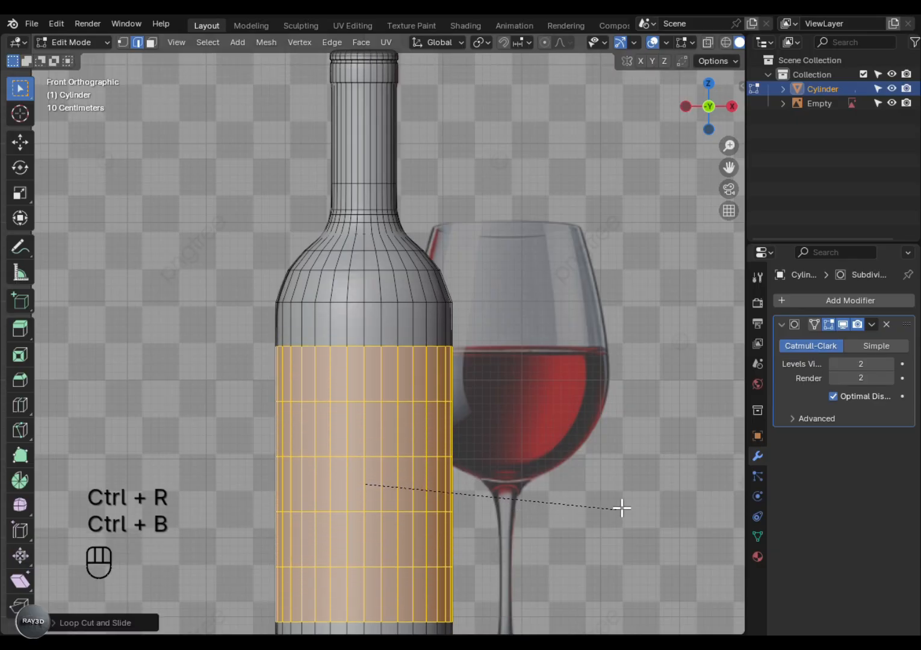
pyautogui.press('shift')
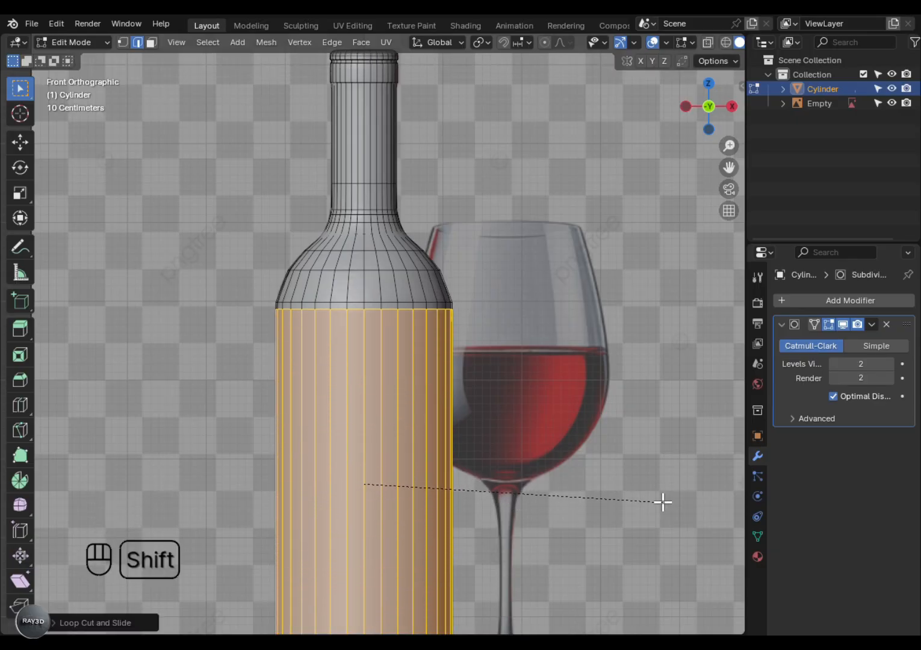
# Add a centred edge loop around the lower shoulder, between the body's top edge and the next loop above.
pyautogui.keyDown('alt'); pyautogui.keyDown('shift'); pyautogui.moveTo(524, 528); pyautogui.dragTo(529, 464, button='middle'); pyautogui.keyUp('shift'); pyautogui.keyUp('alt')
pyautogui.scroll(5, 360, 343)
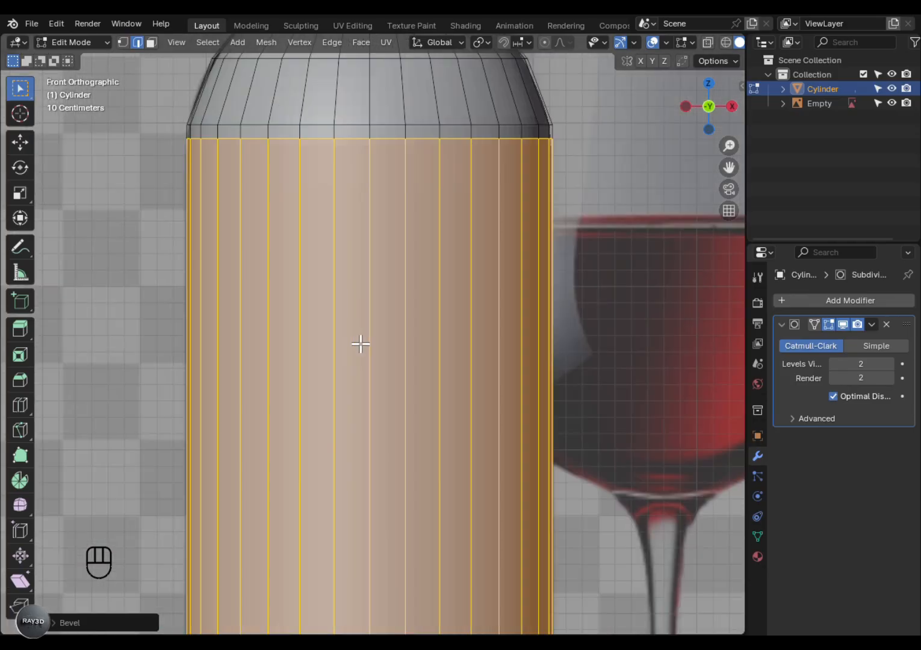
pyautogui.keyDown('alt'); pyautogui.keyDown('shift'); pyautogui.moveTo(386, 254); pyautogui.dragTo(367, 460, button='middle'); pyautogui.keyUp('shift'); pyautogui.keyUp('alt')
pyautogui.keyDown('alt'); pyautogui.keyDown('shift'); pyautogui.moveTo(441, 321); pyautogui.dragTo(483, 424, button='middle'); pyautogui.keyUp('shift'); pyautogui.keyUp('alt')
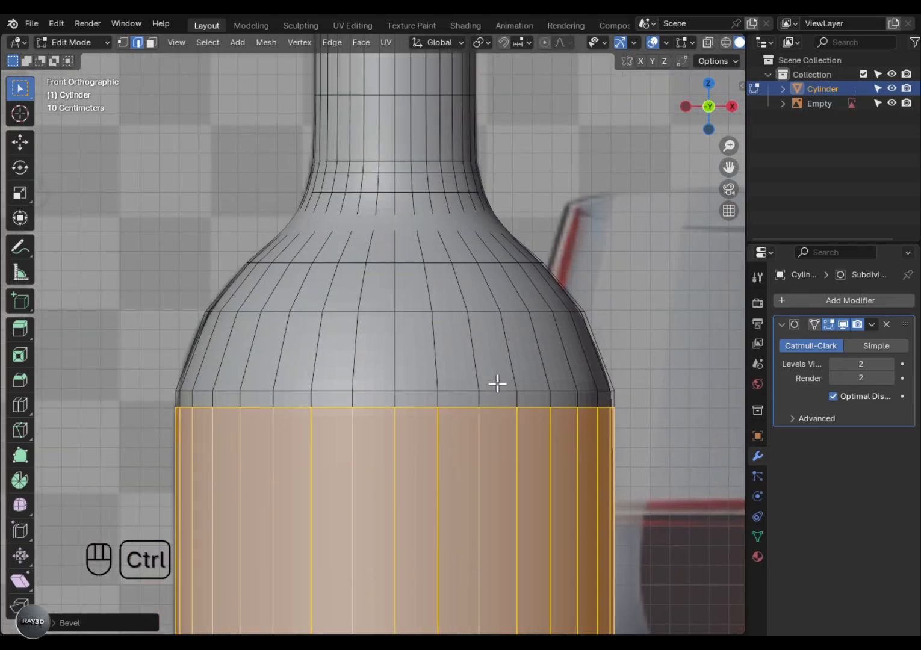
pyautogui.click(417, 359)
pyautogui.rightClick(417, 359)
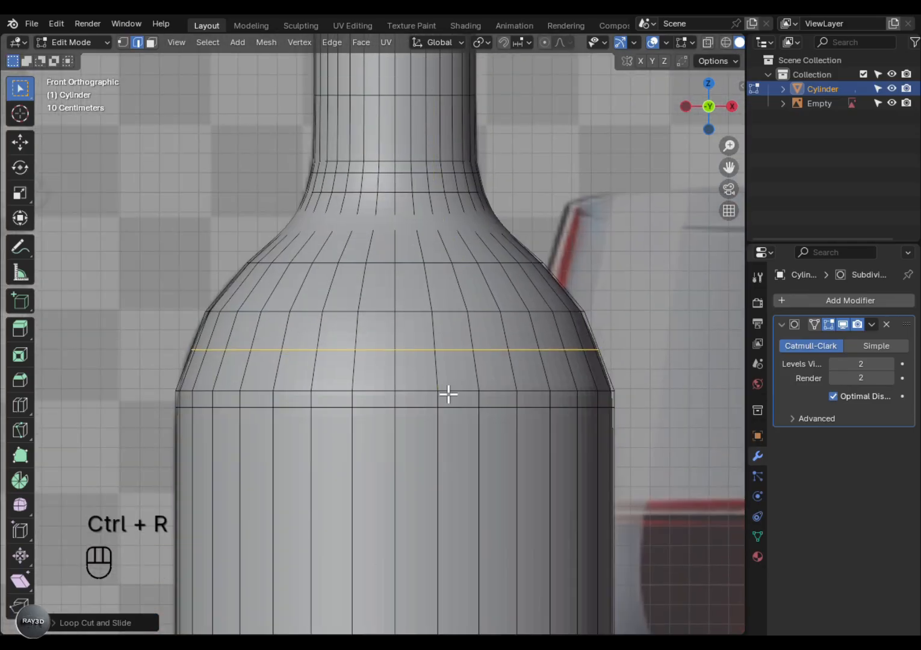
# Bevel the centred lower-shoulder loop into two spaced loops and remove the Subdivision Surface modifier from the bottle.
pyautogui.hotkey('ctrl', 'b')
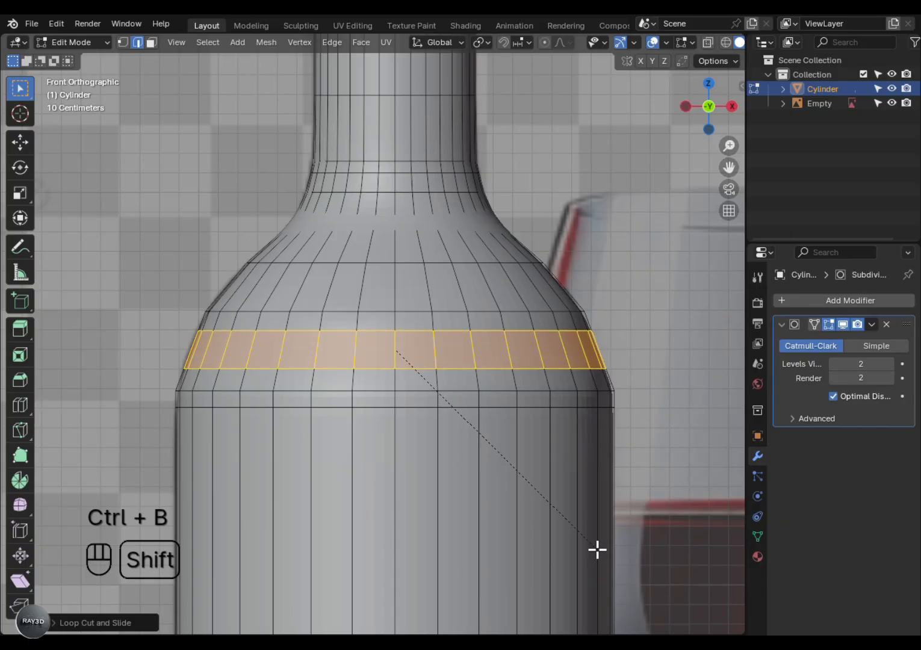
pyautogui.click(613, 568)
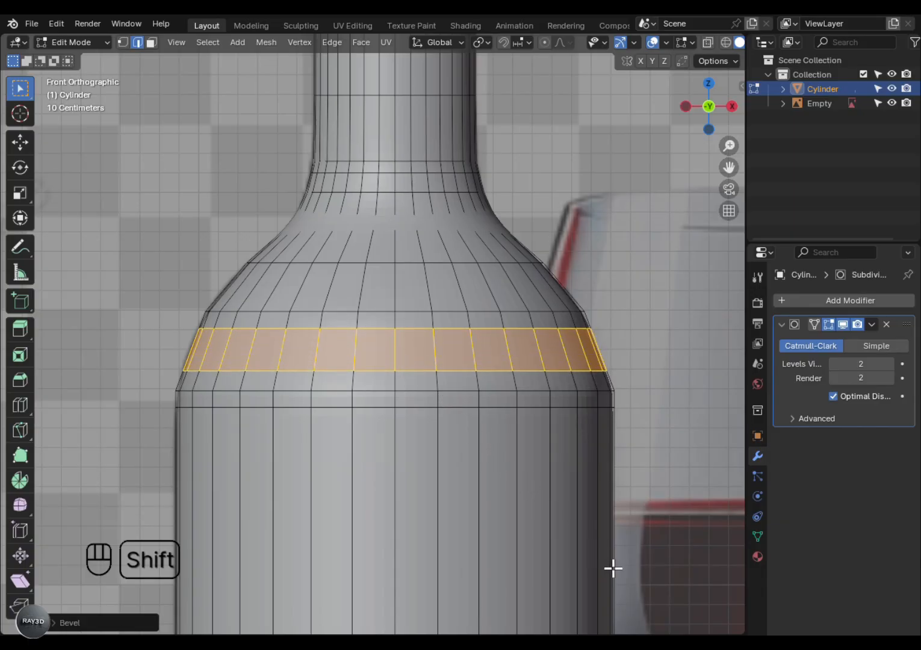
pyautogui.click(885, 324)
# Scale the two bevelled lower-shoulder loops slightly outward in X-ray view to round the bottle's profile along the reference.
pyautogui.scroll(1, 520, 412)
pyautogui.hotkey('alt', 'z')
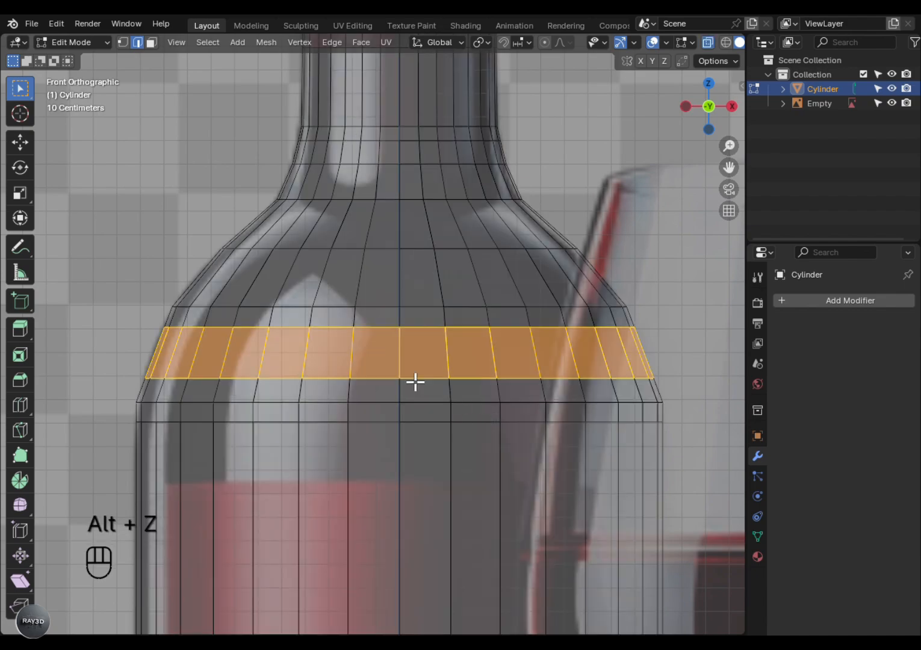
pyautogui.keyDown('alt'); pyautogui.click(415, 380); pyautogui.keyUp('alt')
pyautogui.press('s')
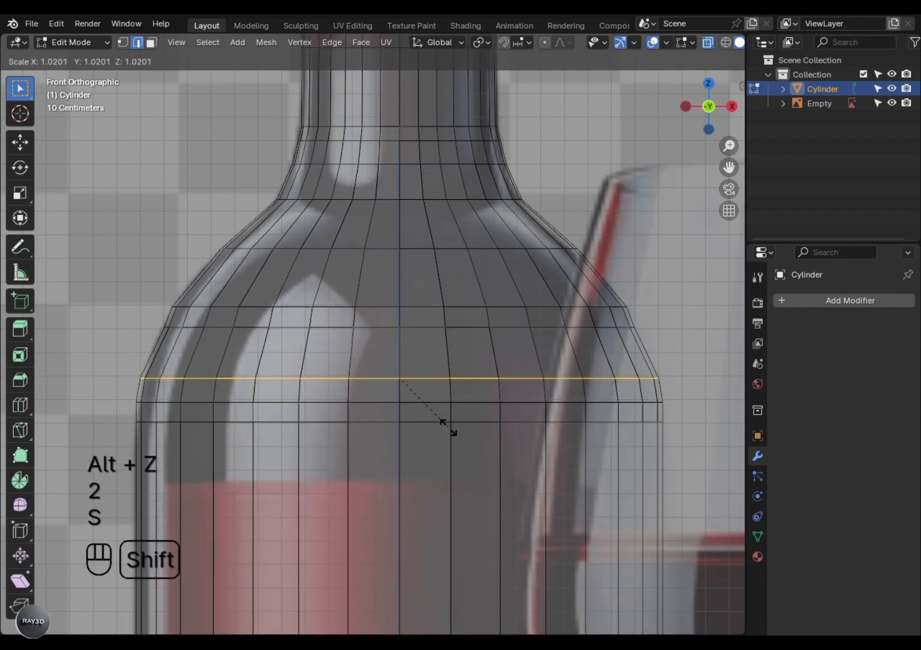
pyautogui.click(440, 420)
pyautogui.keyDown('alt'); pyautogui.click(415, 327); pyautogui.keyUp('alt')
pyautogui.press('s')
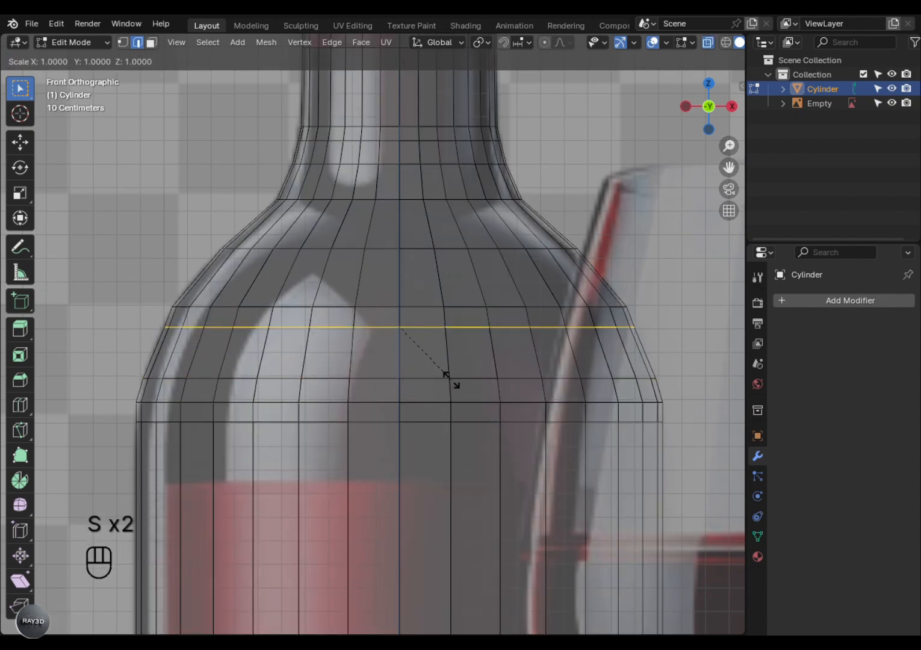
pyautogui.click(458, 383)
# Add an edge loop on the next shoulder section up and scale it outward to round the profile.
pyautogui.keyDown('shift'); pyautogui.scroll(3, 445, 374); pyautogui.keyUp('shift')
pyautogui.hotkey('ctrl', 'r')
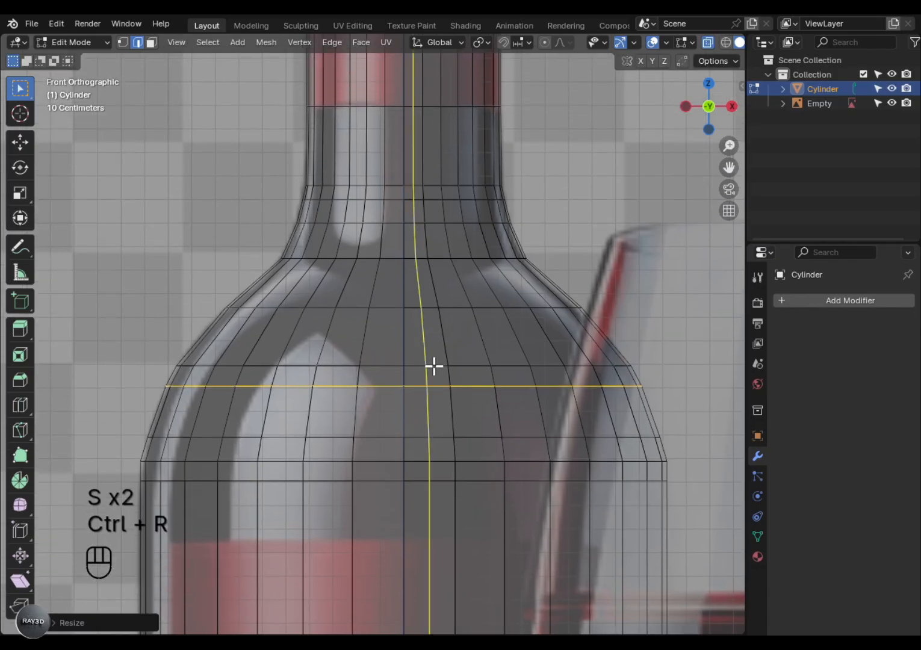
pyautogui.click(429, 344)
pyautogui.press('s')
pyautogui.click(442, 382)
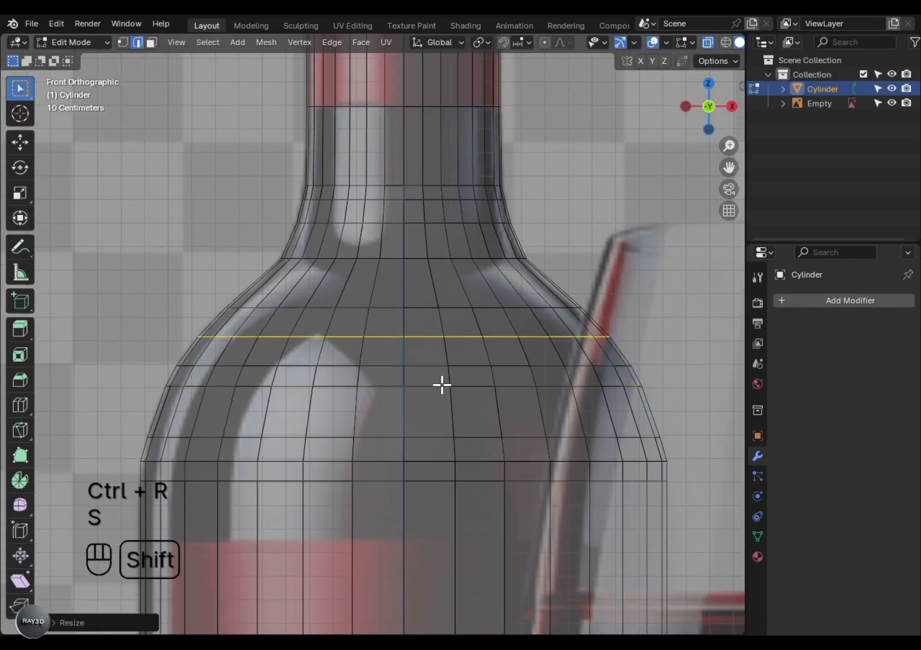
# Add one centred edge loop to the short lower neck section and three evenly spaced loops to the long neck section.
pyautogui.keyDown('shift'); pyautogui.scroll(3, 396, 367); pyautogui.keyUp('shift')
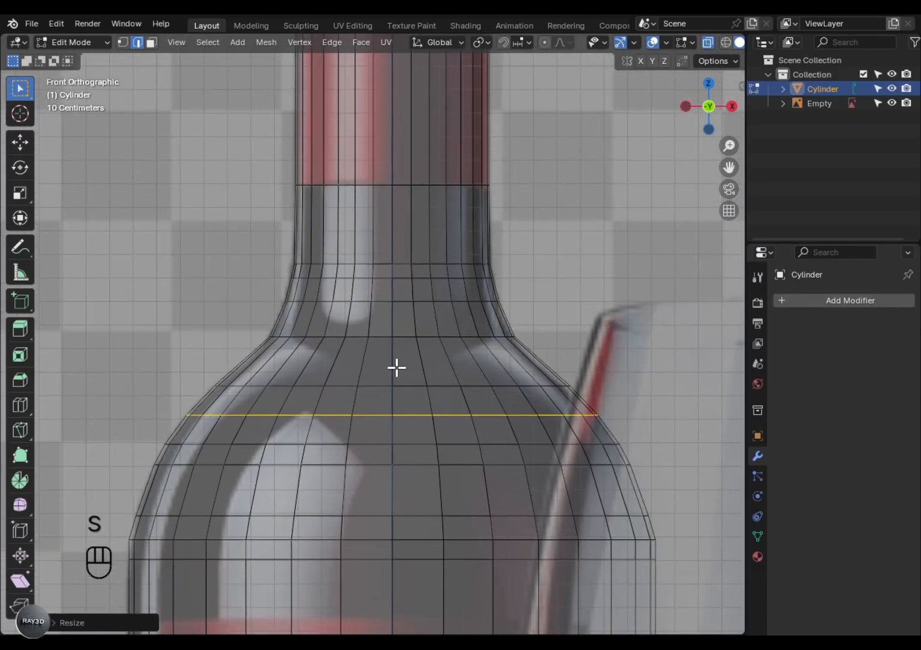
pyautogui.click(392, 222)
pyautogui.click(395, 221)
pyautogui.keyDown('alt'); pyautogui.keyDown('shift'); pyautogui.scroll(4, 397, 222); pyautogui.keyUp('shift'); pyautogui.keyUp('alt')
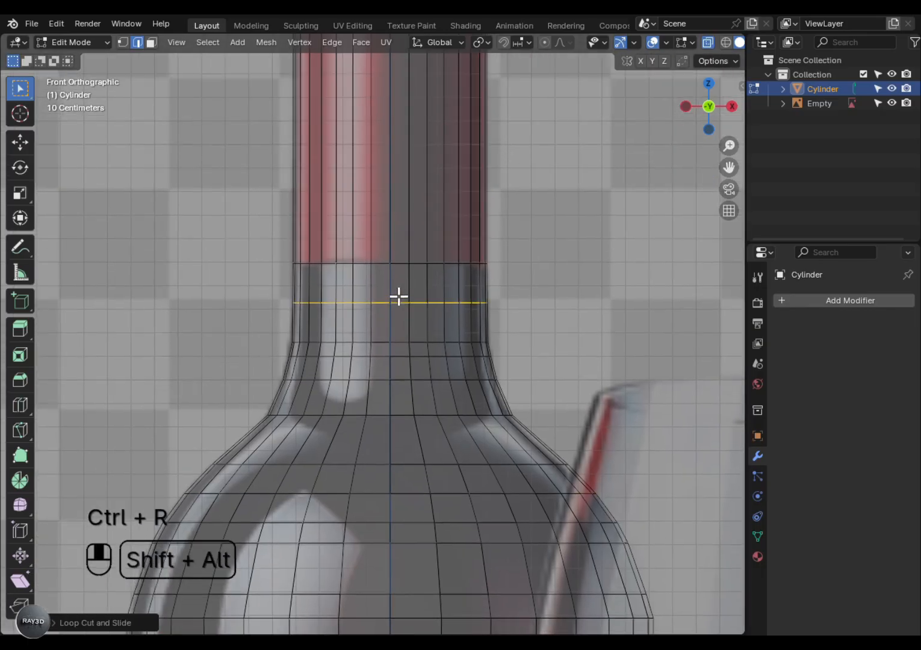
pyautogui.scroll(-2, 372, 353)
pyautogui.keyDown('alt'); pyautogui.keyDown('shift'); pyautogui.moveTo(385, 266); pyautogui.dragTo(386, 319, button='middle'); pyautogui.keyUp('shift'); pyautogui.keyUp('alt')
pyautogui.hotkey('ctrl', 'r')
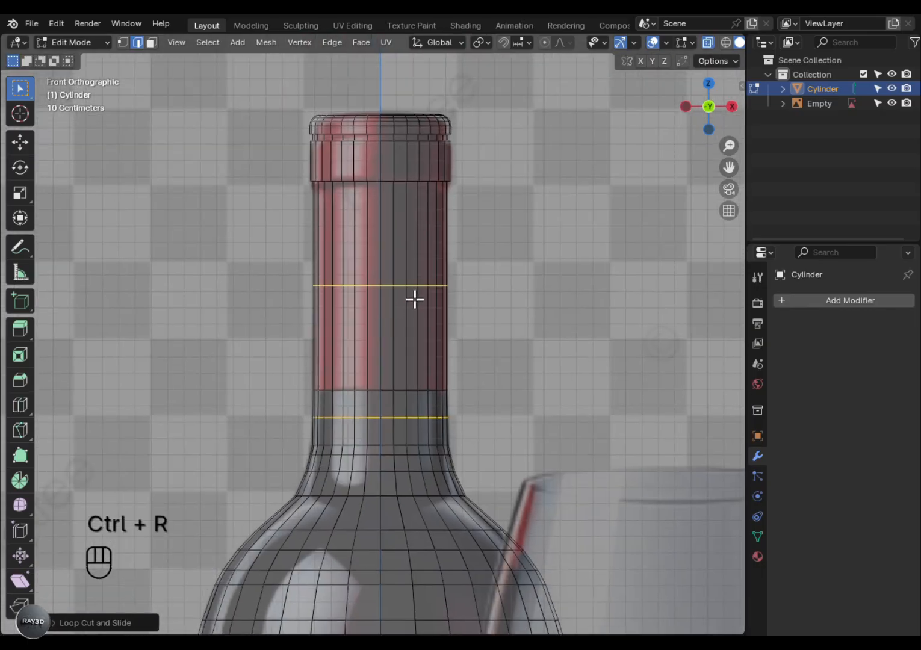
pyautogui.click(414, 299)
pyautogui.click(413, 301)
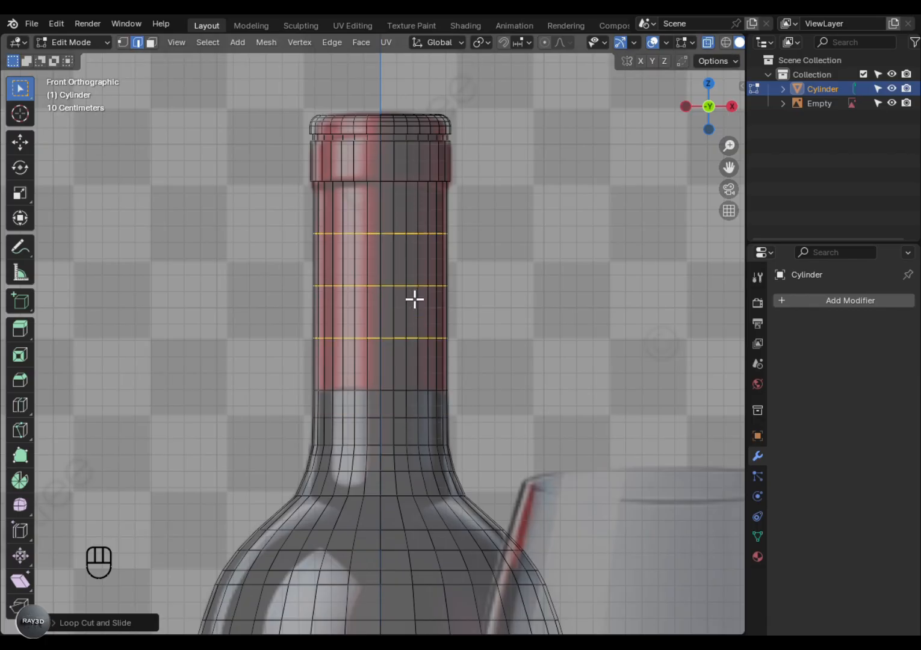
# Examine the neck and shoulder shape in Object Mode and from an angled solid view.
pyautogui.press('Tab')
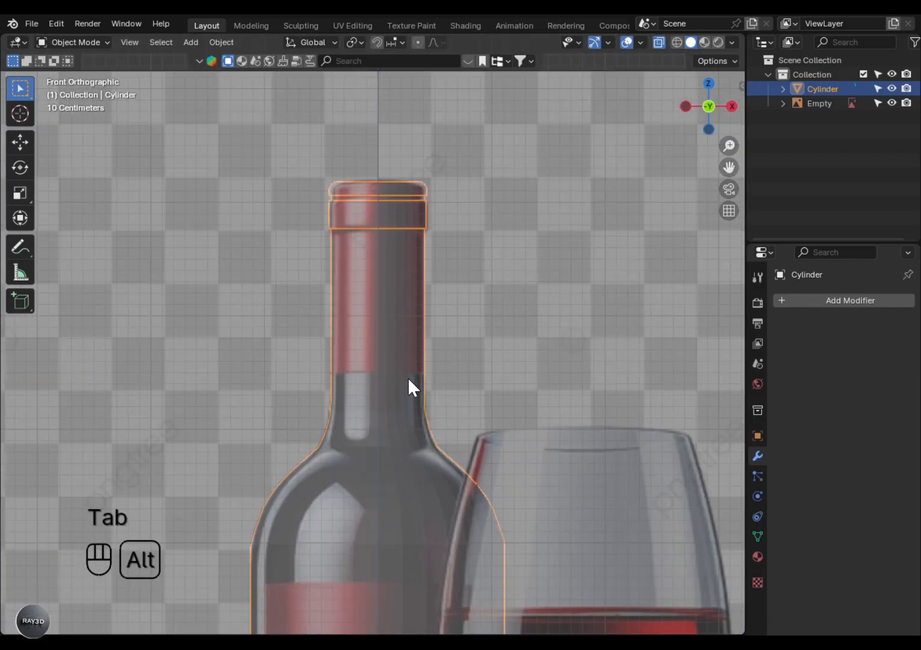
pyautogui.hotkey('alt', 'z')
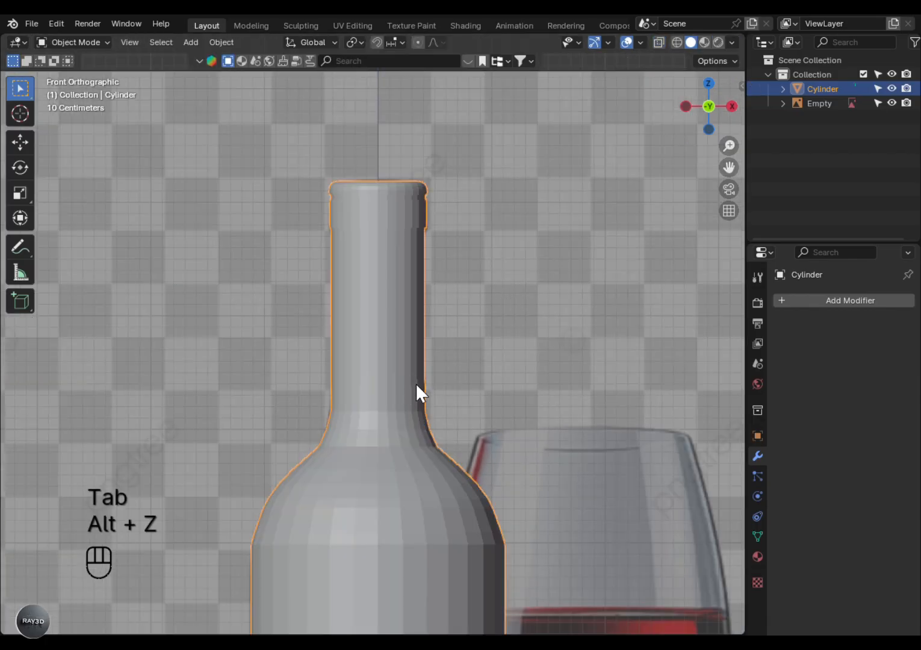
pyautogui.hotkey('alt', 'z')
pyautogui.press('Tab')
pyautogui.scroll(2, 416, 384)
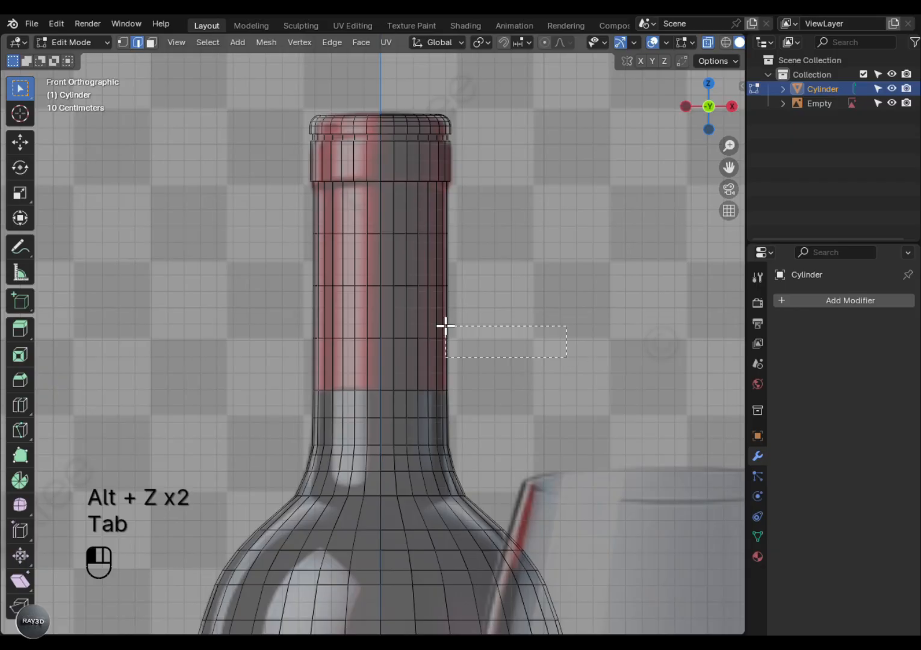
pyautogui.moveTo(445, 325); pyautogui.dragTo(204, 99)
pyautogui.click(563, 245)
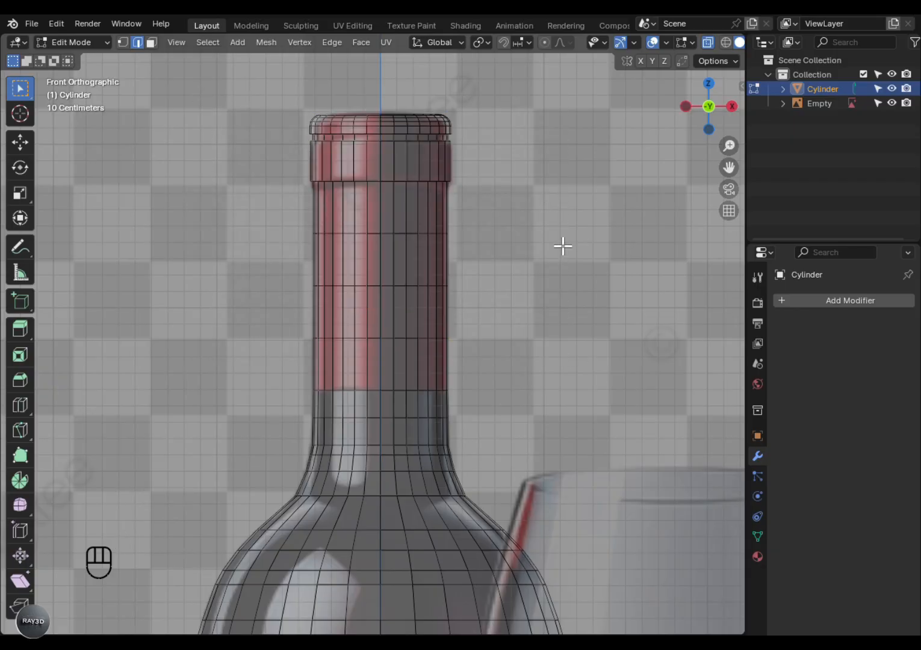
pyautogui.hotkey('alt', 'z')
pyautogui.moveTo(564, 245); pyautogui.dragTo(490, 360, button='middle')
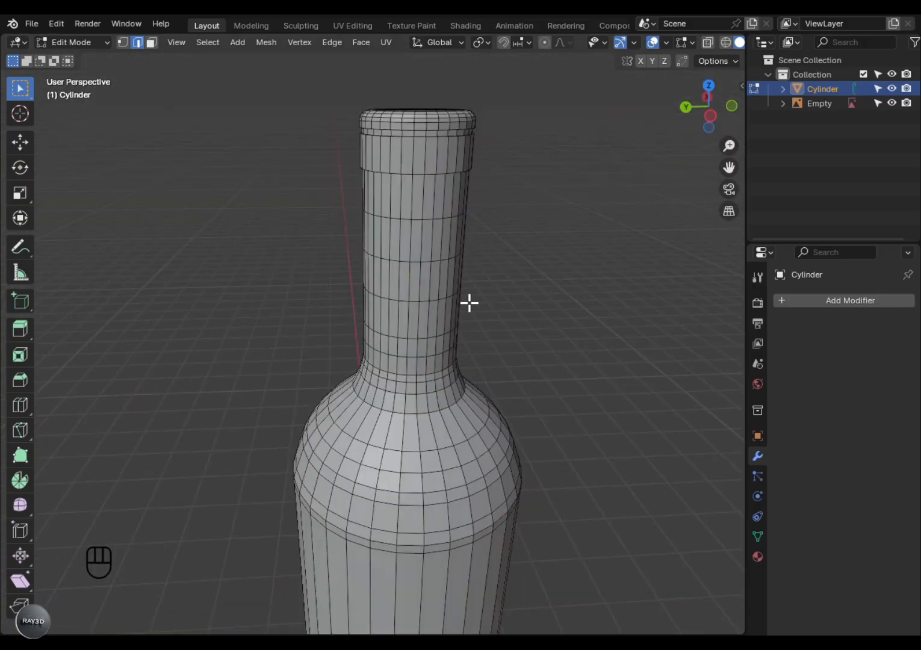
# Select all neck faces down to the lower edge of the reference's red foil and separate them into their own object.
pyautogui.press('KP_1')
pyautogui.hotkey('alt', 'z')
pyautogui.moveTo(342, 265); pyautogui.dragTo(216, 107)
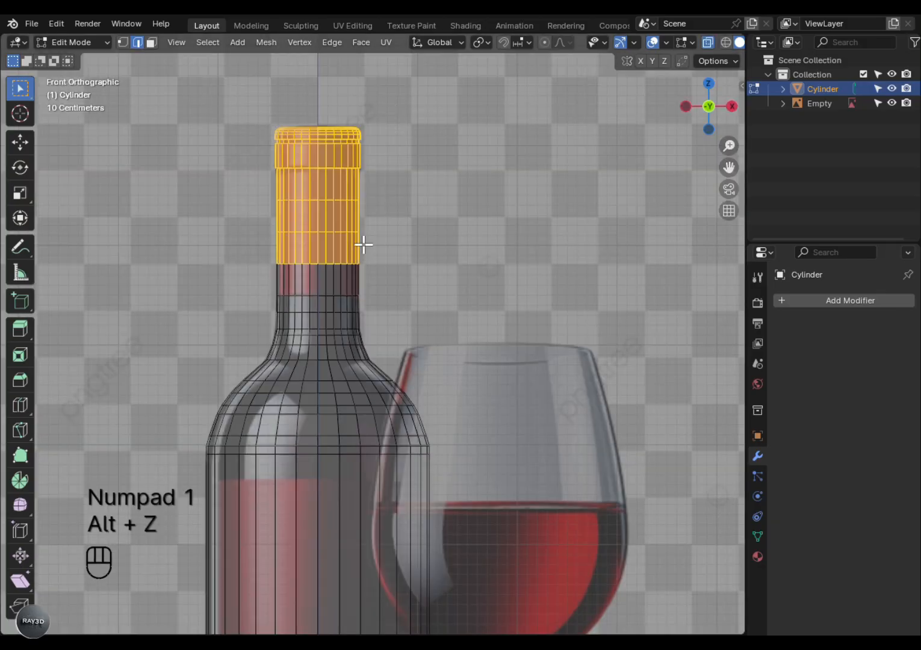
pyautogui.press('3')
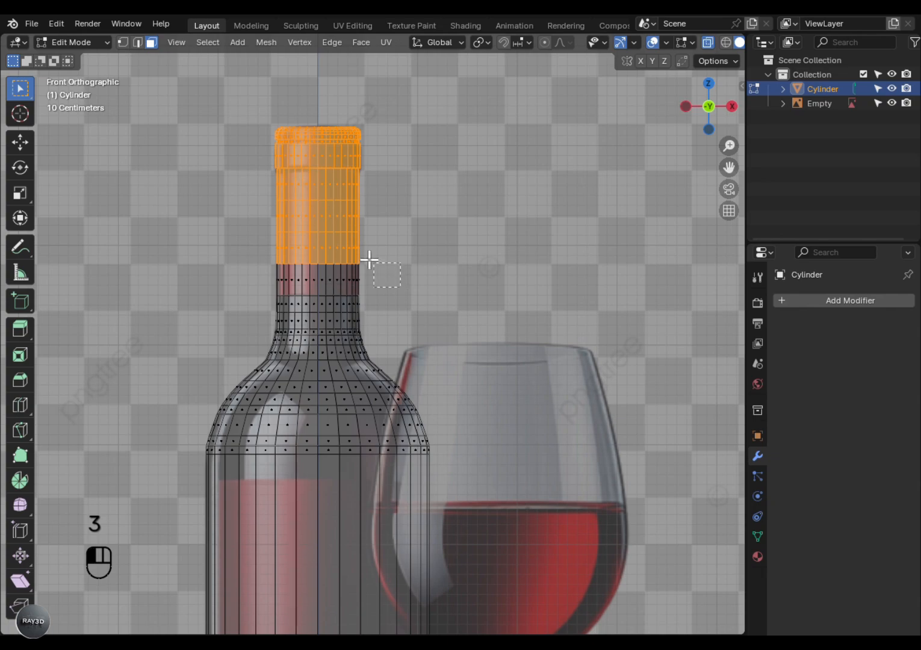
pyautogui.keyDown('shift'); pyautogui.moveTo(365, 292); pyautogui.dragTo(159, 82); pyautogui.keyUp('shift')
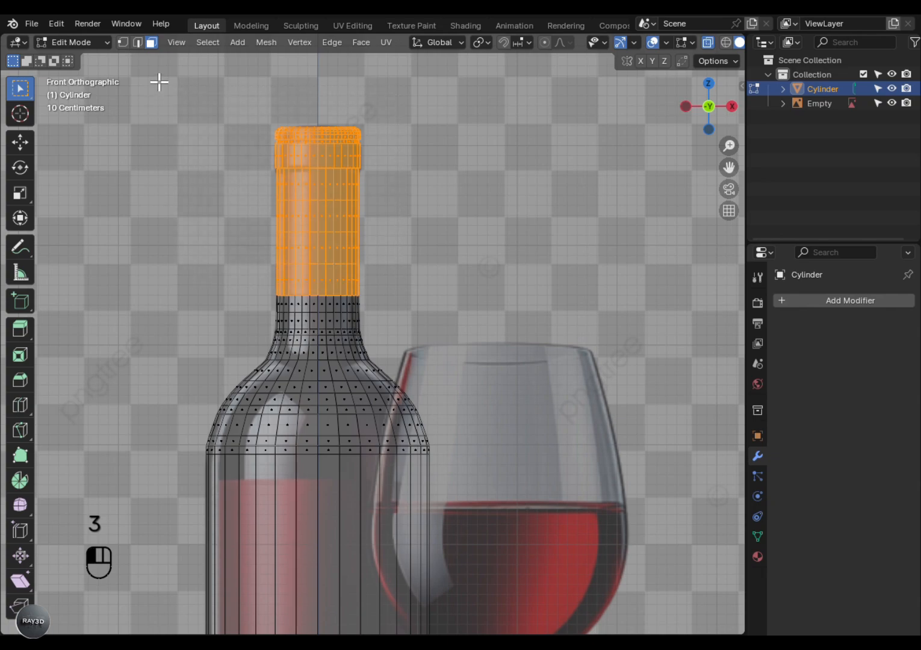
pyautogui.press('p')
pyautogui.click(281, 232)
# Rename the remaining bottle body object as main_bottle in Object Mode.
pyautogui.scroll(-4, 284, 232)
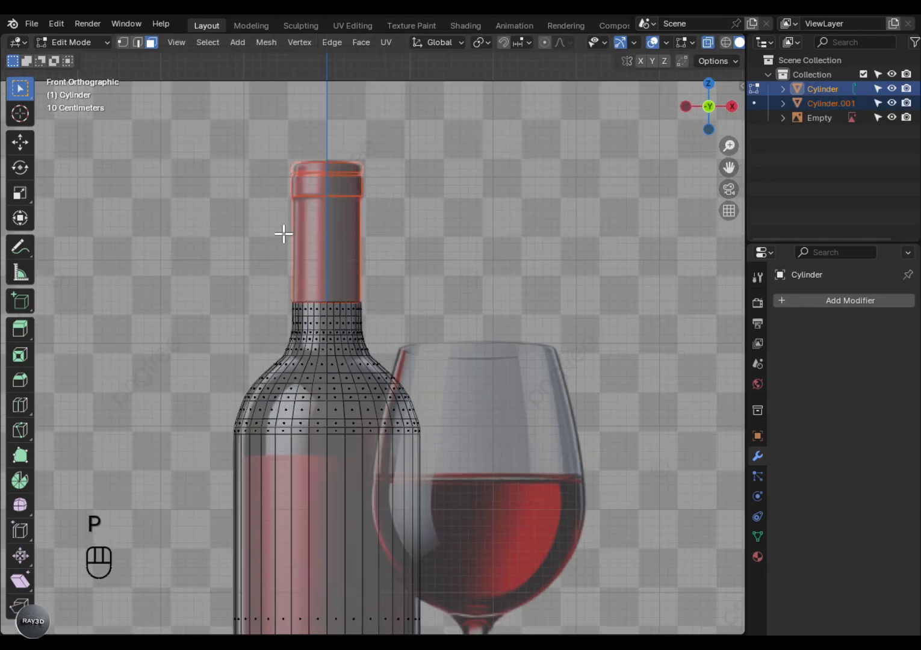
pyautogui.press('Tab')
pyautogui.press('F2')
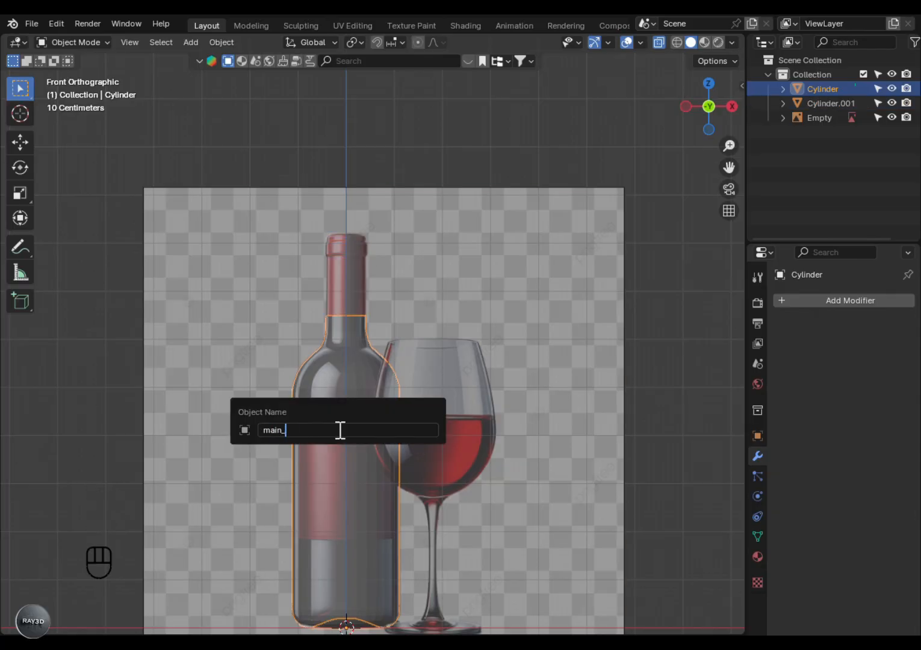
pyautogui.press('Return')
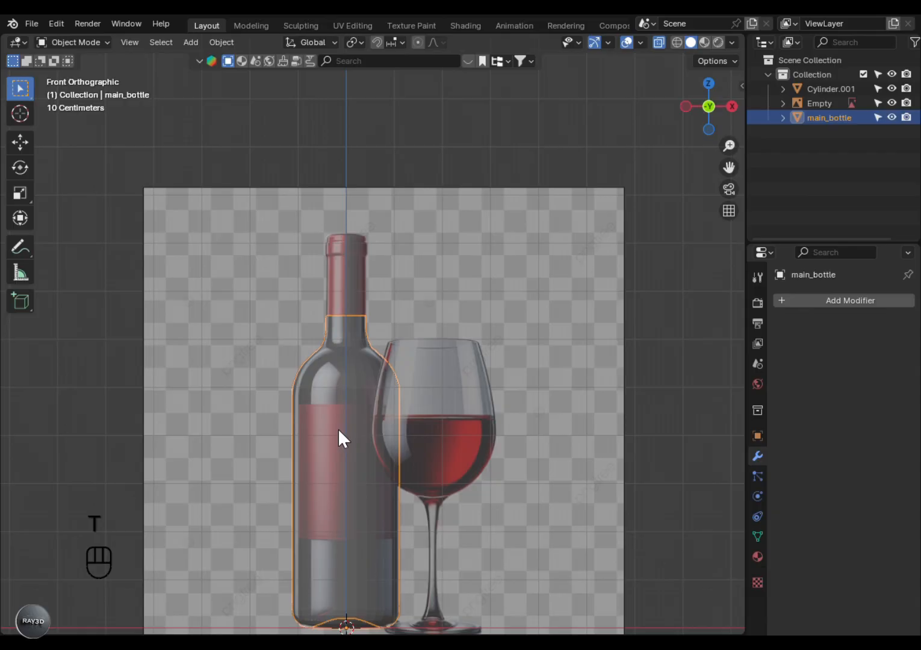
# Rename the separated neck foil object as cab.
pyautogui.click(345, 290)
pyautogui.click(345, 289)
pyautogui.press('F2')
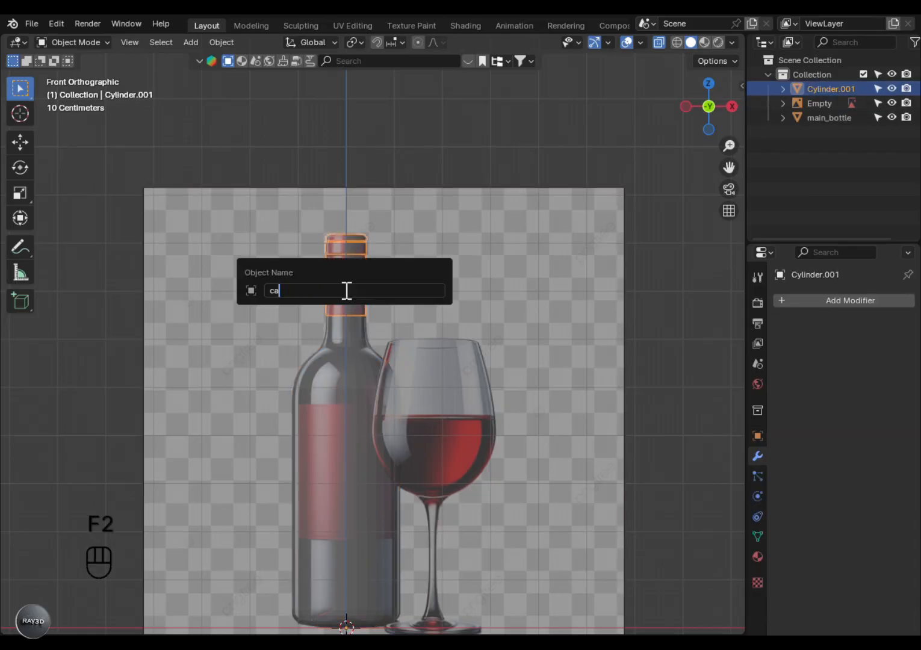
pyautogui.write('cab')
pyautogui.press('Return')
# Select the main_bottle object, then hide the reference image and make it unselectable.
pyautogui.keyDown('shift'); pyautogui.scroll(-1, 362, 372); pyautogui.keyUp('shift')
pyautogui.scroll(4, 348, 360)
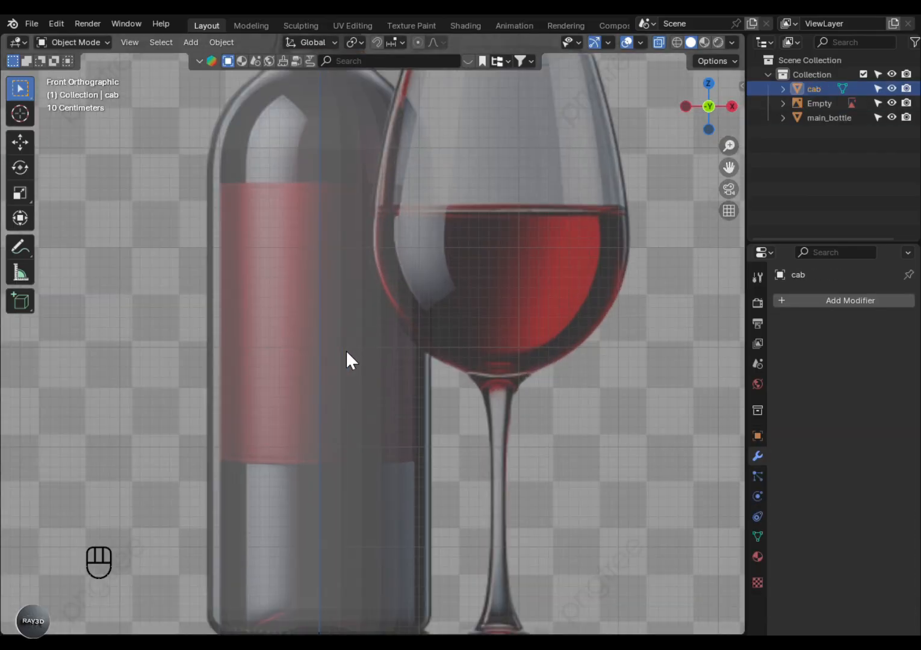
pyautogui.click(347, 361)
pyautogui.click(346, 352)
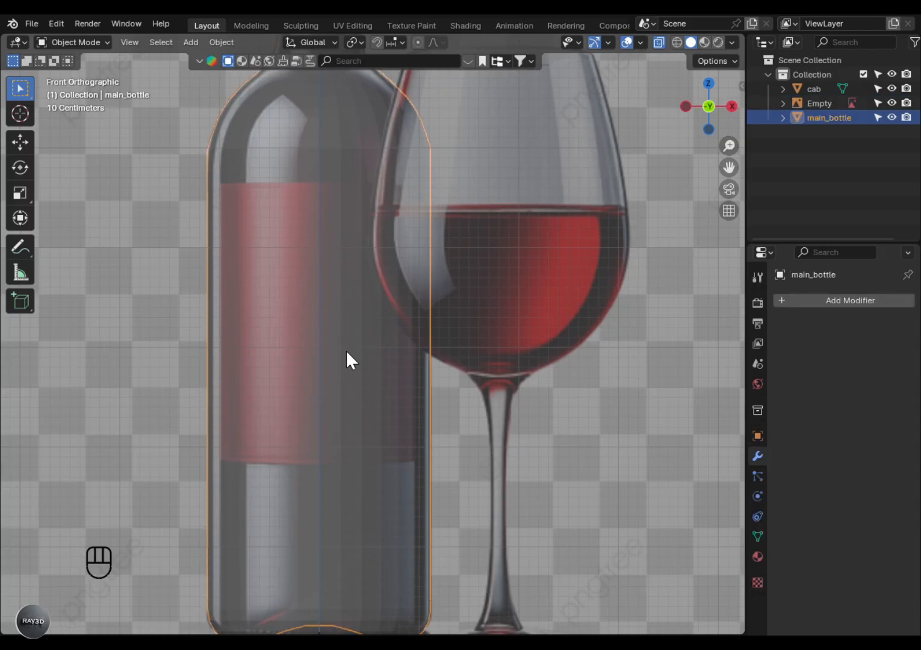
pyautogui.click(891, 103)
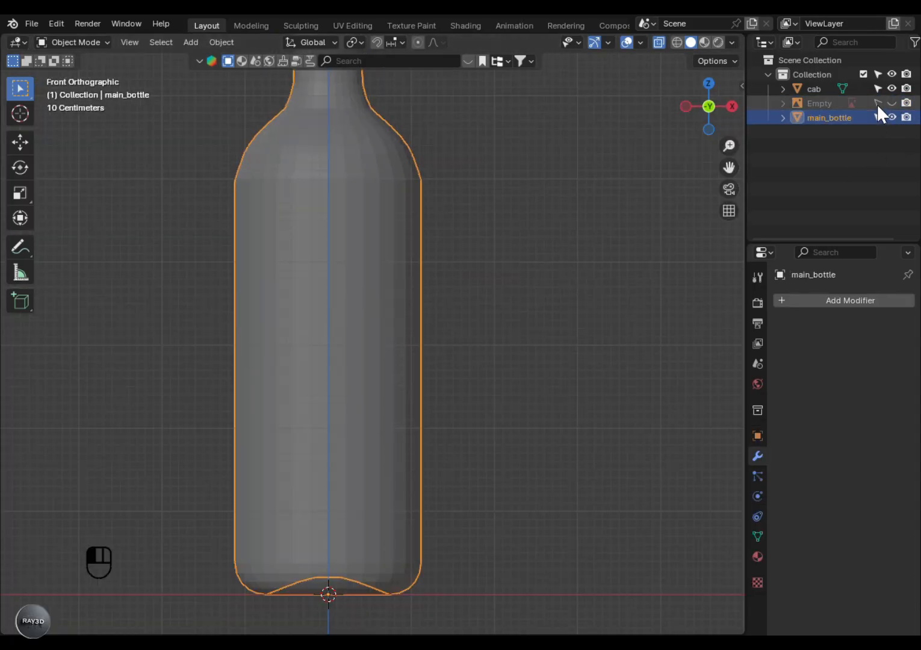
pyautogui.click(877, 103)
# Add five evenly spaced edge loops around main_bottle's straight body without sliding them.
pyautogui.keyDown('shift'); pyautogui.moveTo(393, 281); pyautogui.dragTo(456, 364, button='middle'); pyautogui.keyUp('shift')
pyautogui.press('Tab')
pyautogui.hotkey('alt', 'z')
pyautogui.scroll(-3, 417, 350)
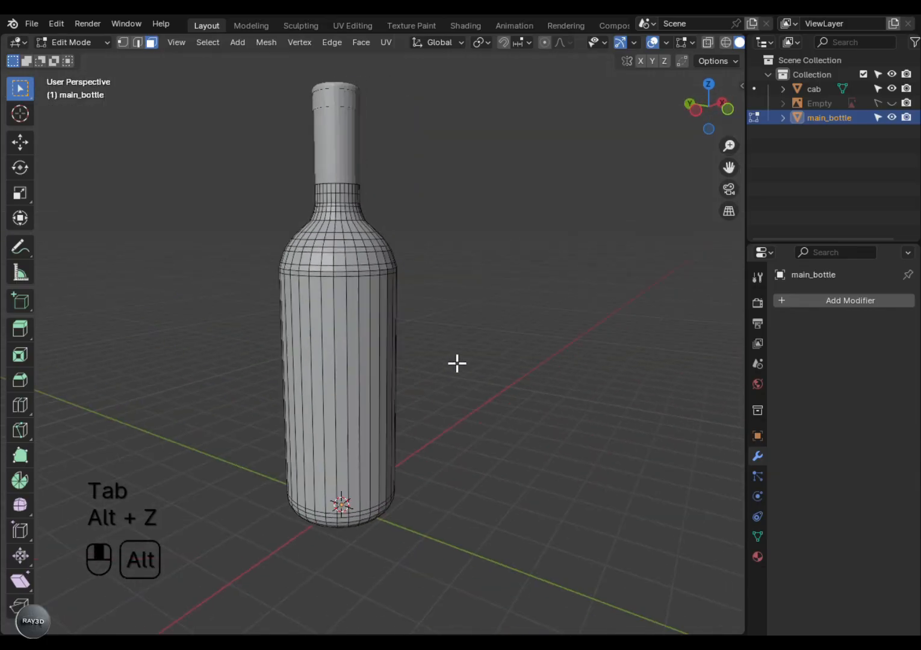
pyautogui.hotkey('ctrl', 'r')
pyautogui.scroll(6, 388, 421)
pyautogui.click(390, 422)
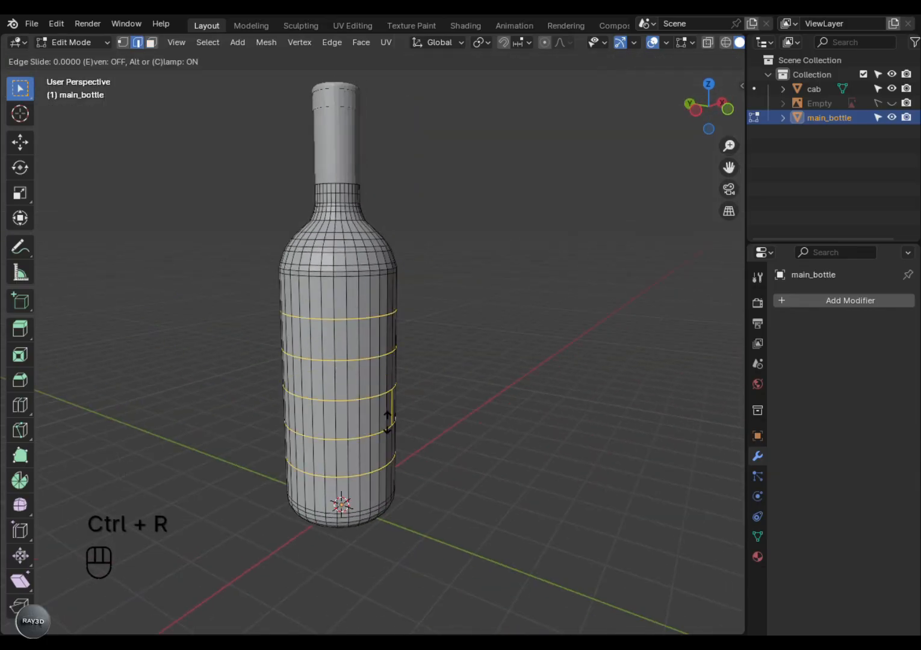
pyautogui.rightClick(391, 422)
# Show the reference image behind the bottle in front X-ray view and clear the edge selection.
pyautogui.scroll(3, 373, 436)
pyautogui.press('KP_1')
pyautogui.hotkey('alt', 'z')
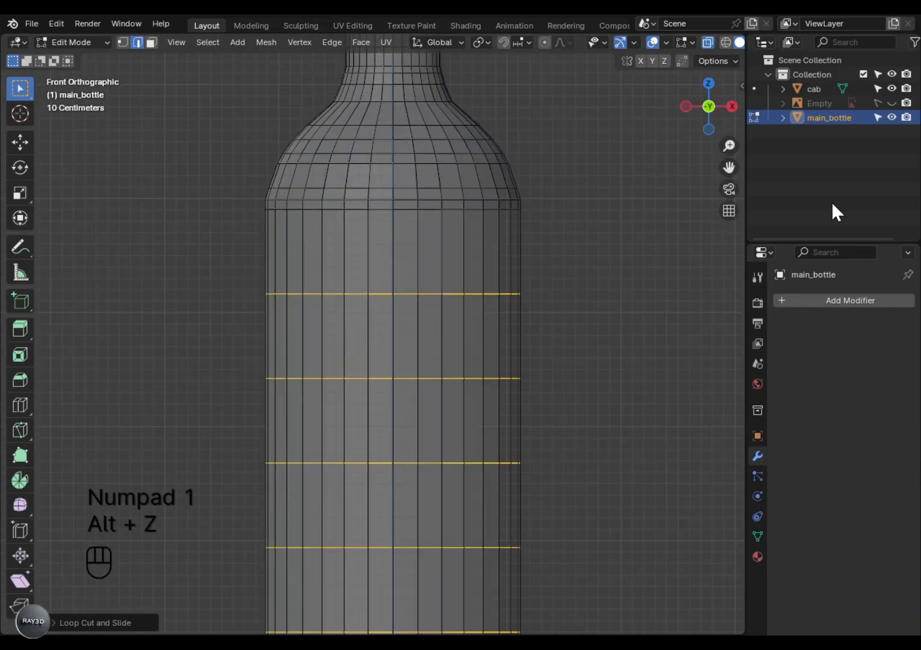
pyautogui.click(890, 102)
pyautogui.keyDown('alt'); pyautogui.keyDown('shift'); pyautogui.moveTo(547, 336); pyautogui.dragTo(562, 252); pyautogui.keyUp('shift'); pyautogui.keyUp('alt')
pyautogui.click(562, 259)
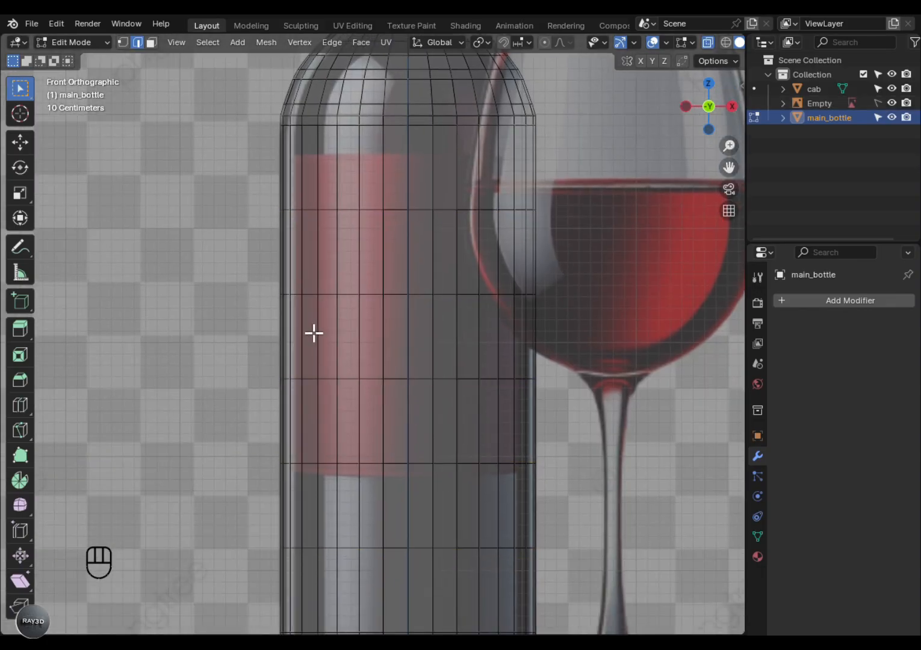
# Select the four-row block of faces on the bottle's front that covers the reference label area.
pyautogui.hotkey('alt', 'z')
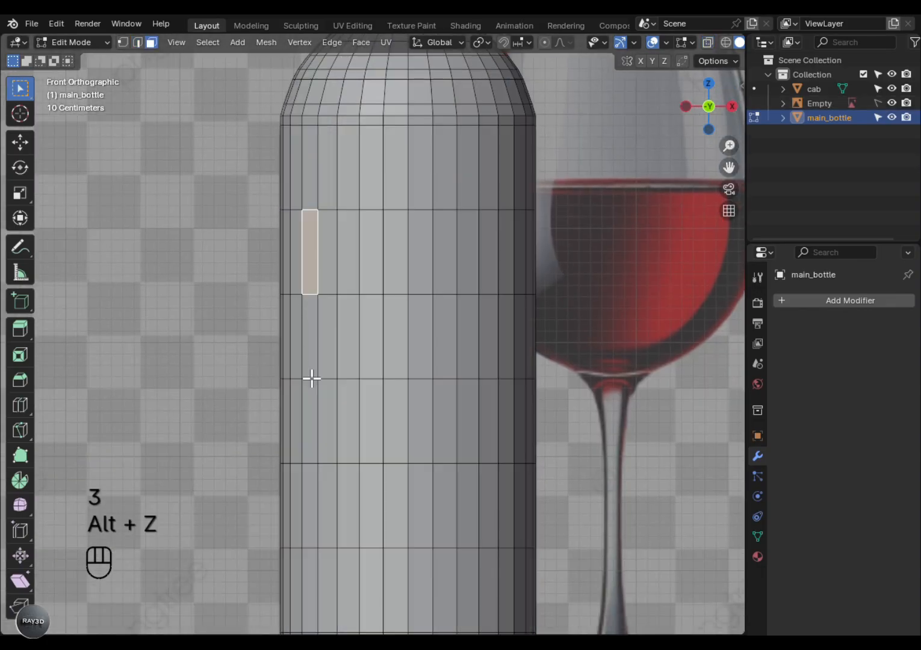
pyautogui.keyDown('ctrl'); pyautogui.click(313, 507); pyautogui.keyUp('ctrl')
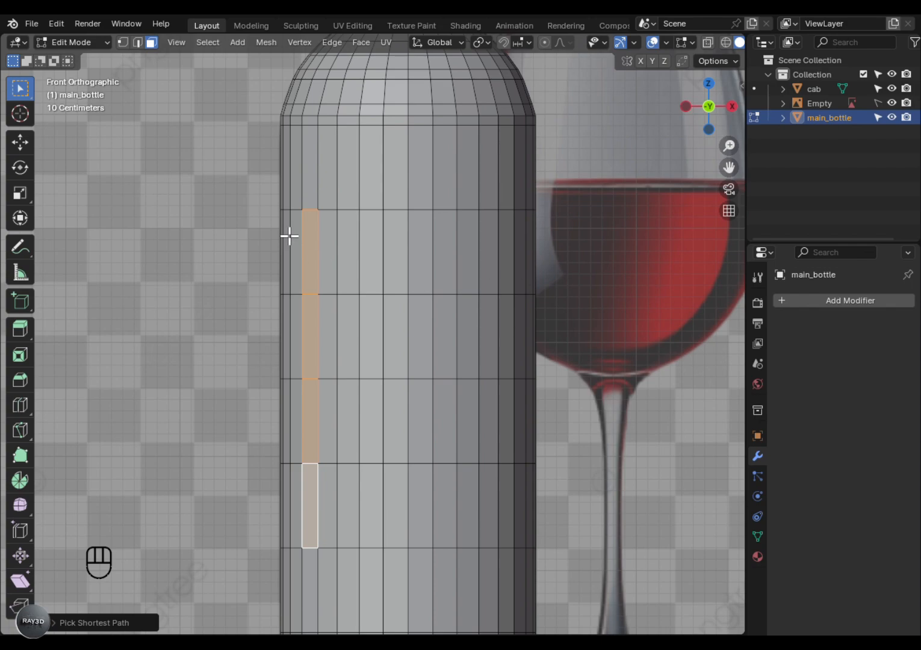
pyautogui.moveTo(505, 483); pyautogui.dragTo(516, 535)
pyautogui.keyDown('alt'); pyautogui.moveTo(407, 491); pyautogui.dragTo(399, 421, button='middle'); pyautogui.keyUp('alt')
pyautogui.scroll(5, 329, 494)
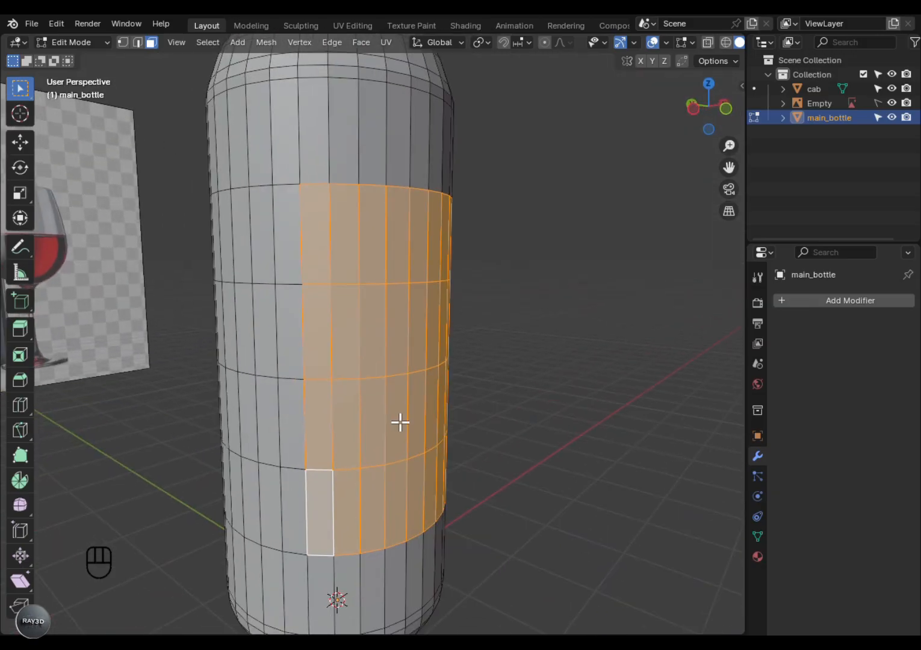
# Duplicate the selected label faces in place and separate the copy into its own object.
pyautogui.hotkey('shift', 'd')
pyautogui.rightClick(592, 319)
pyautogui.press('p')
pyautogui.click(510, 391)
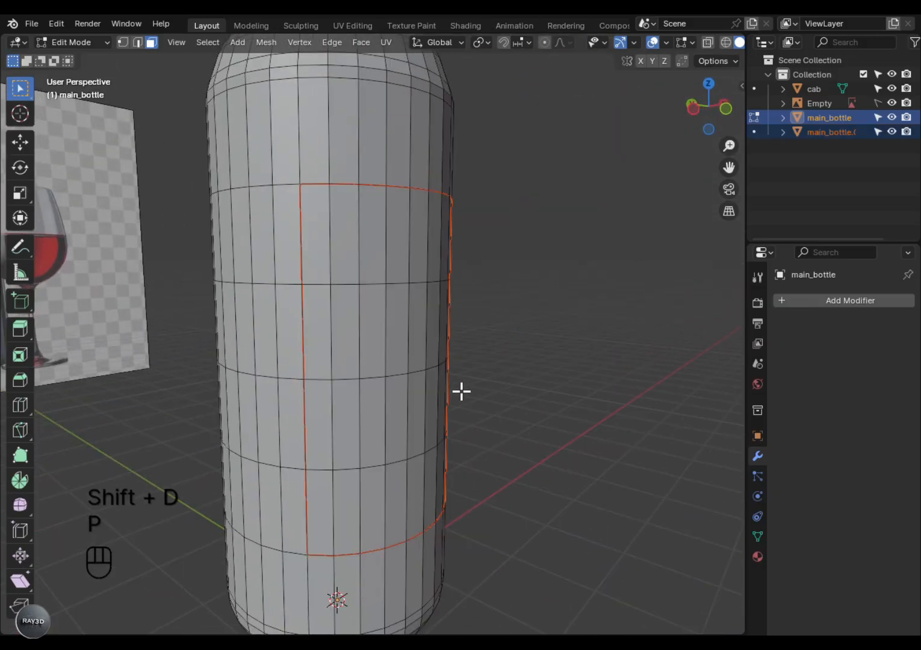
# Rename the separated label object on the bottle's front as lebel.
pyautogui.press('Tab')
pyautogui.click(391, 336)
pyautogui.press('F2')
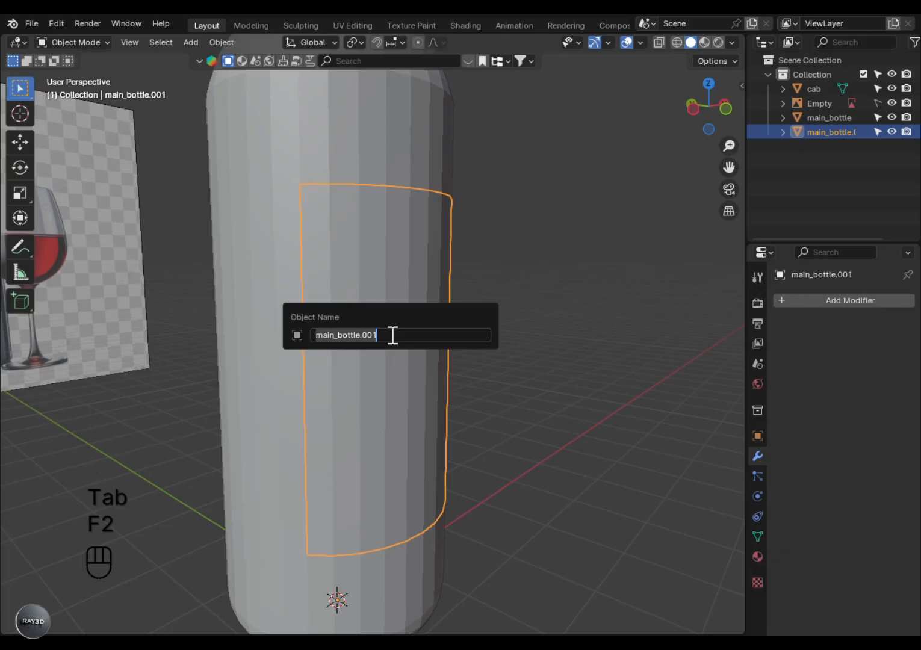
pyautogui.write('lebel')
pyautogui.press('Return')
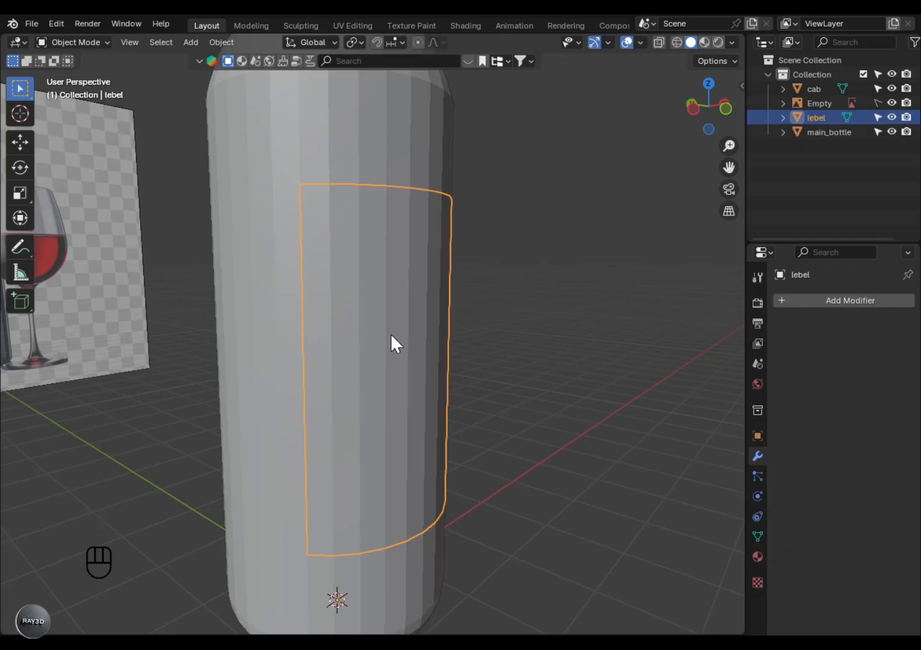
# Give the bottle body, foil cap and label each a level 2 Subdivision Surface modifier.
pyautogui.scroll(-4, 391, 336)
pyautogui.click(380, 336)
pyautogui.press('a')
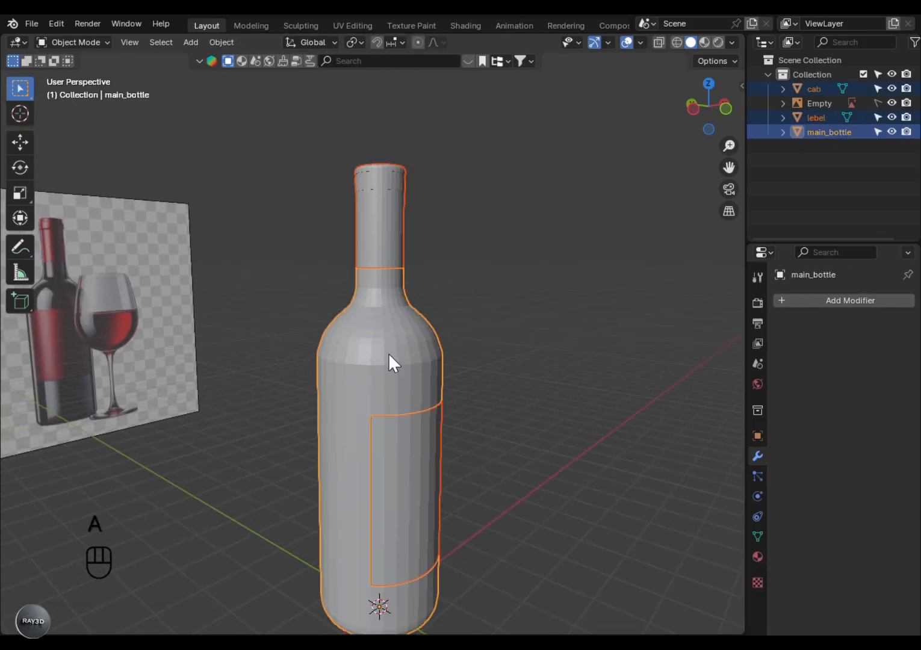
pyautogui.hotkey('ctrl', '2')
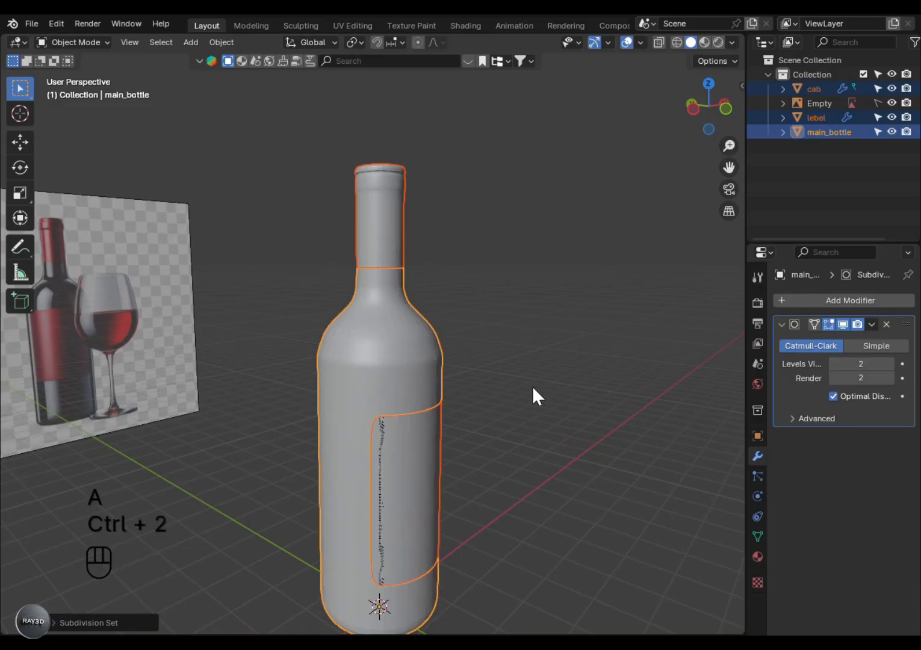
# Bevel the two edge loops just below the rim of the foil cap to sharpen the step there.
pyautogui.scroll(3, 533, 395)
pyautogui.scroll(-1, 501, 430)
pyautogui.keyDown('alt'); pyautogui.keyDown('shift'); pyautogui.moveTo(384, 239); pyautogui.dragTo(415, 386, button='middle'); pyautogui.keyUp('shift'); pyautogui.keyUp('alt')
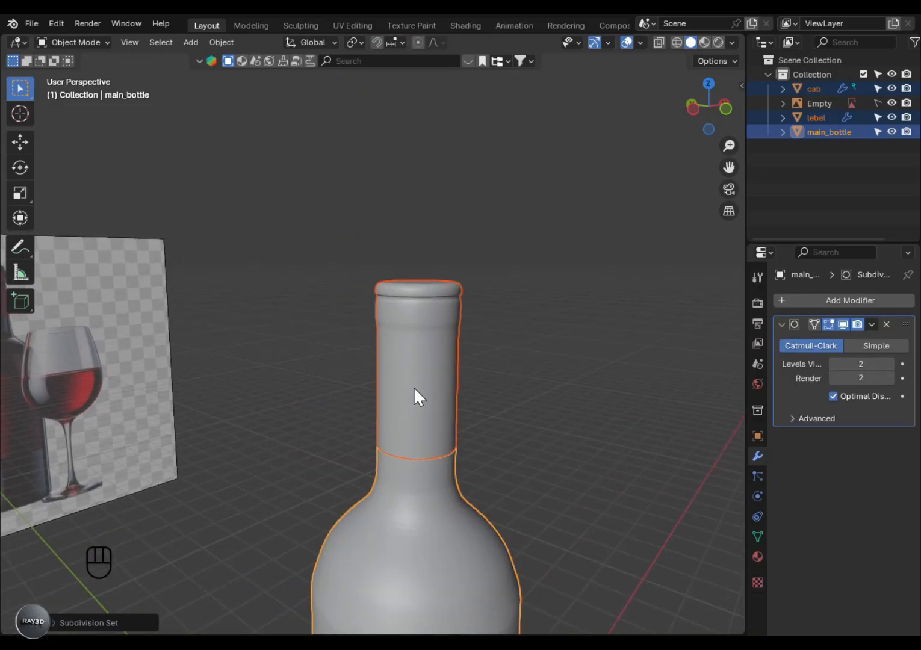
pyautogui.scroll(4, 416, 387)
pyautogui.press('Tab')
pyautogui.scroll(3, 482, 328)
pyautogui.keyDown('alt'); pyautogui.keyDown('shift'); pyautogui.moveTo(483, 321); pyautogui.dragTo(349, 432, button='middle'); pyautogui.keyUp('shift'); pyautogui.keyUp('alt')
pyautogui.keyDown('alt'); pyautogui.moveTo(349, 432); pyautogui.dragTo(454, 383, button='middle'); pyautogui.keyUp('alt')
pyautogui.scroll(2, 357, 378)
pyautogui.keyDown('alt'); pyautogui.moveTo(453, 383); pyautogui.dragTo(401, 416, button='middle'); pyautogui.keyUp('alt')
pyautogui.scroll(2, 400, 416)
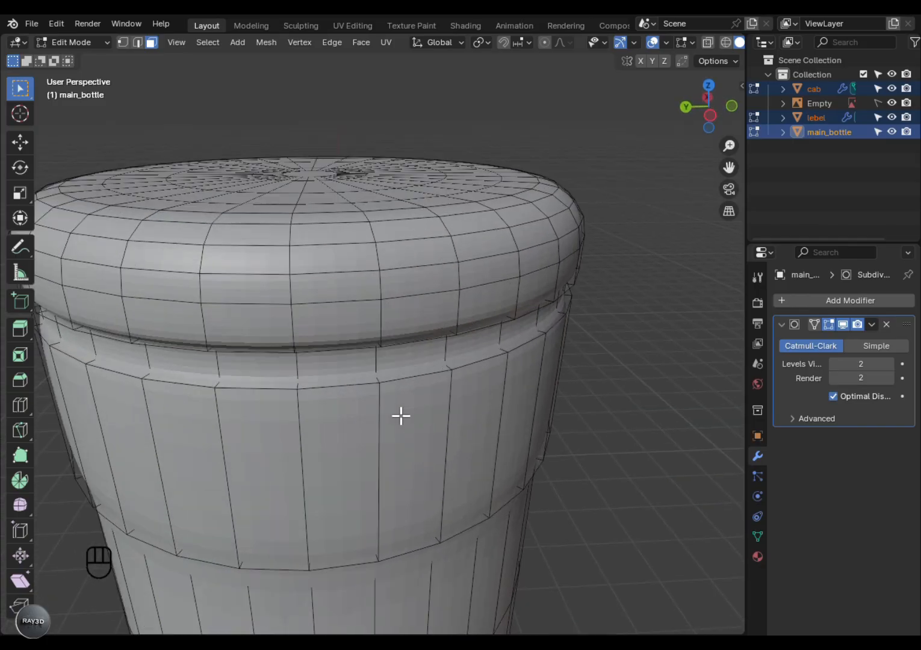
pyautogui.keyDown('alt'); pyautogui.click(398, 385); pyautogui.keyUp('alt')
pyautogui.keyDown('alt'); pyautogui.keyDown('shift'); pyautogui.click(417, 545); pyautogui.keyUp('shift'); pyautogui.keyUp('alt')
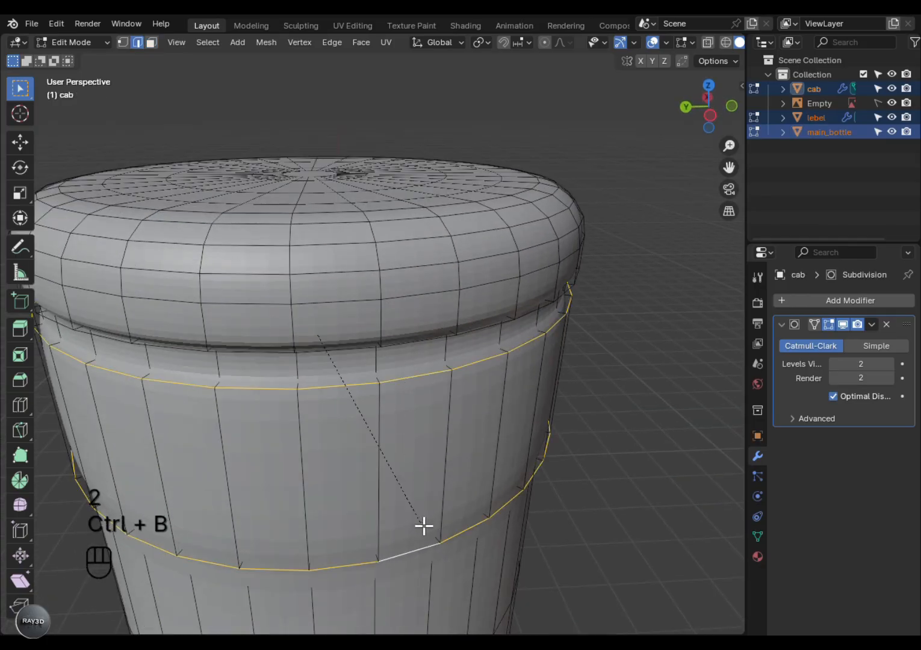
pyautogui.hotkey('ctrl', 'b')
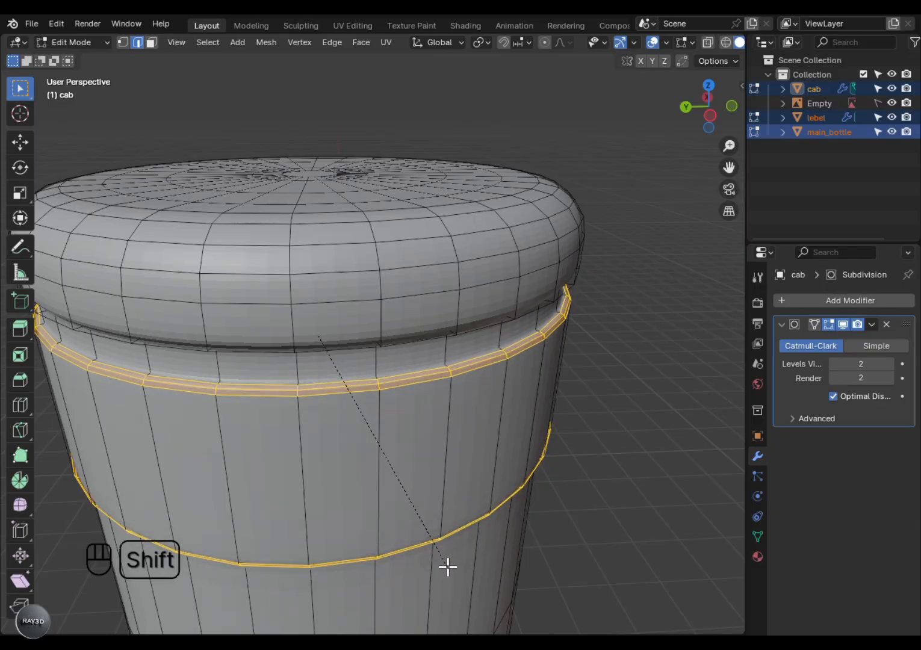
# Add a supporting edge loop to main_bottle where the neck flares into the shoulder.
pyautogui.press('Tab')
pyautogui.scroll(-4, 567, 485)
pyautogui.keyDown('alt'); pyautogui.moveTo(567, 485); pyautogui.dragTo(499, 323, button='middle'); pyautogui.keyUp('alt')
pyautogui.press('Tab')
pyautogui.scroll(4, 349, 338)
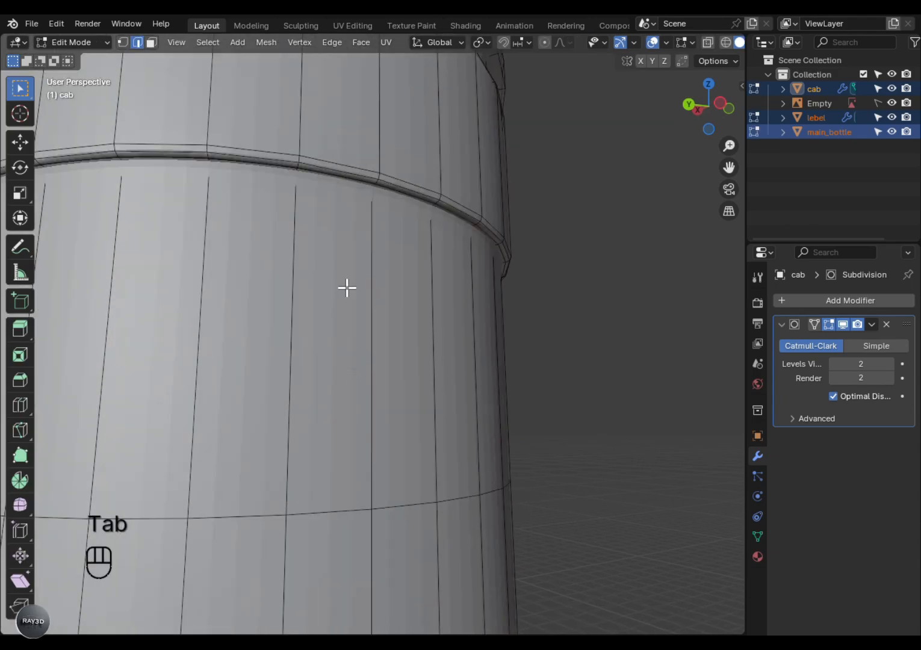
pyautogui.scroll(-4, 372, 431)
pyautogui.keyDown('alt'); pyautogui.keyDown('shift'); pyautogui.moveTo(372, 431); pyautogui.dragTo(418, 259, button='middle'); pyautogui.keyUp('shift'); pyautogui.keyUp('alt')
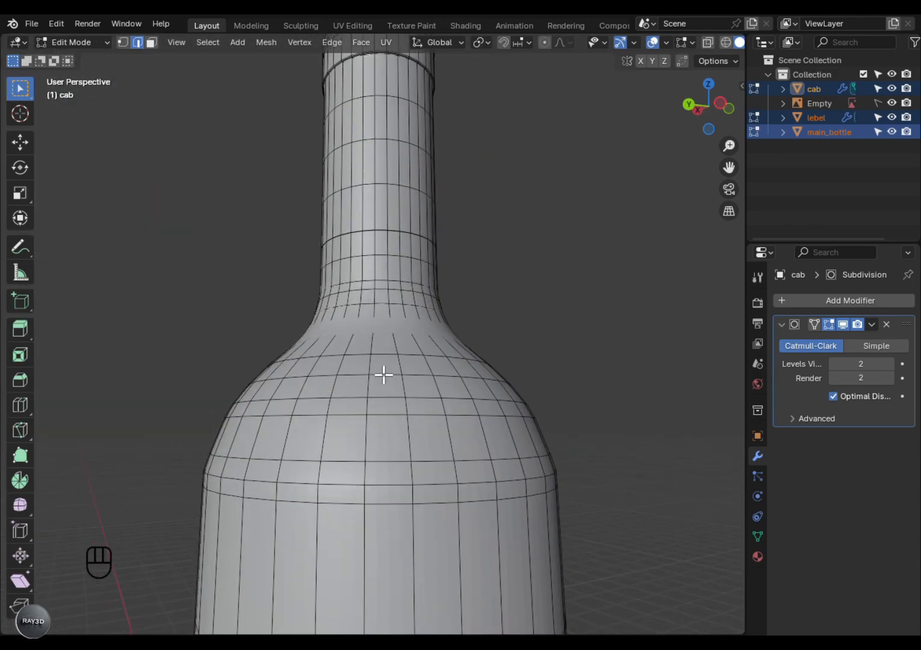
pyautogui.scroll(3, 374, 358)
pyautogui.hotkey('ctrl', 'r')
pyautogui.click(381, 343)
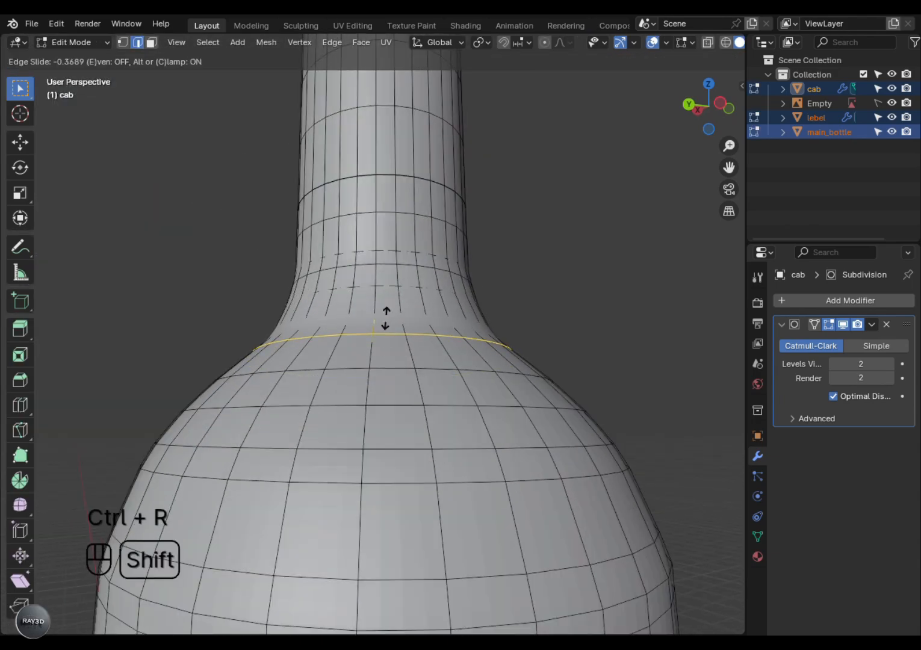
pyautogui.click(376, 248)
pyautogui.scroll(-6, 377, 238)
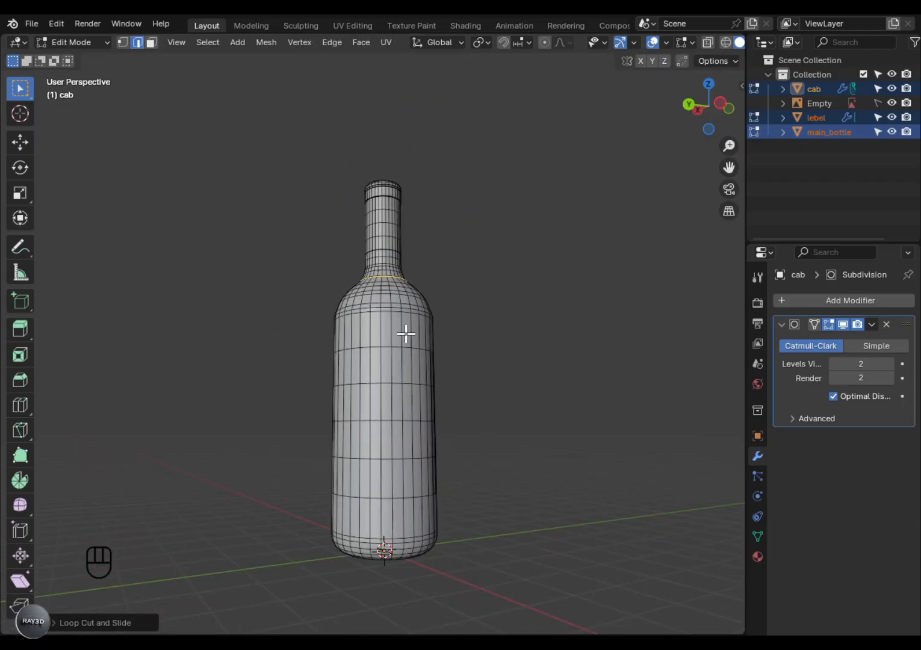
# Add a Solidify modifier to the lebel object.
pyautogui.press('Tab')
pyautogui.keyDown('alt'); pyautogui.keyDown('shift'); pyautogui.moveTo(386, 435); pyautogui.dragTo(399, 417, button='middle'); pyautogui.keyUp('shift'); pyautogui.keyUp('alt')
pyautogui.press('KP_1')
pyautogui.click(400, 464)
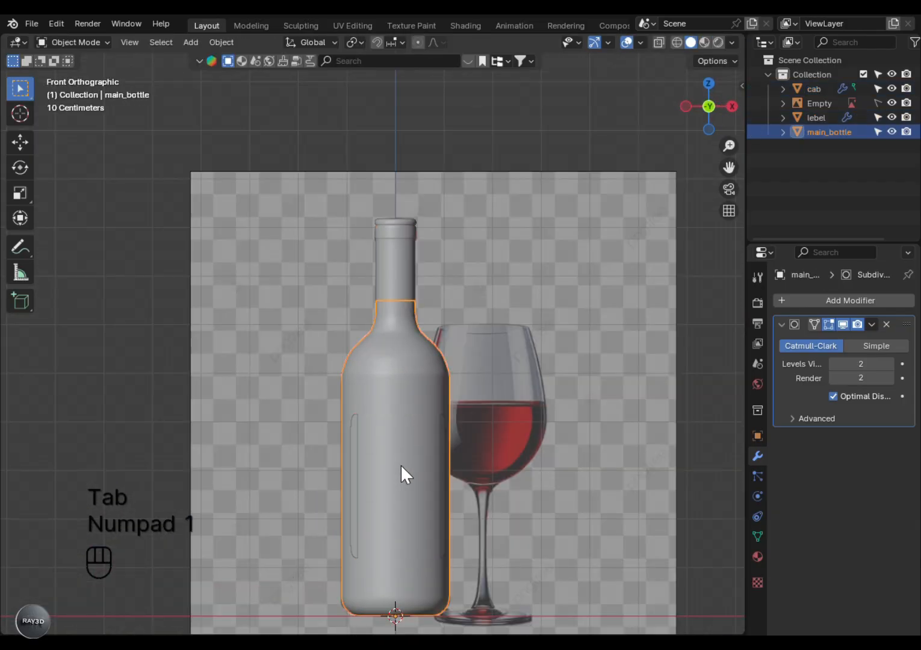
pyautogui.keyDown('alt'); pyautogui.click(400, 464); pyautogui.keyUp('alt')
pyautogui.keyDown('alt'); pyautogui.moveTo(400, 464); pyautogui.dragTo(355, 537); pyautogui.keyUp('alt')
pyautogui.scroll(2, 356, 537)
pyautogui.keyDown('alt'); pyautogui.keyDown('shift'); pyautogui.moveTo(382, 269); pyautogui.dragTo(400, 108); pyautogui.keyUp('shift'); pyautogui.keyUp('alt')
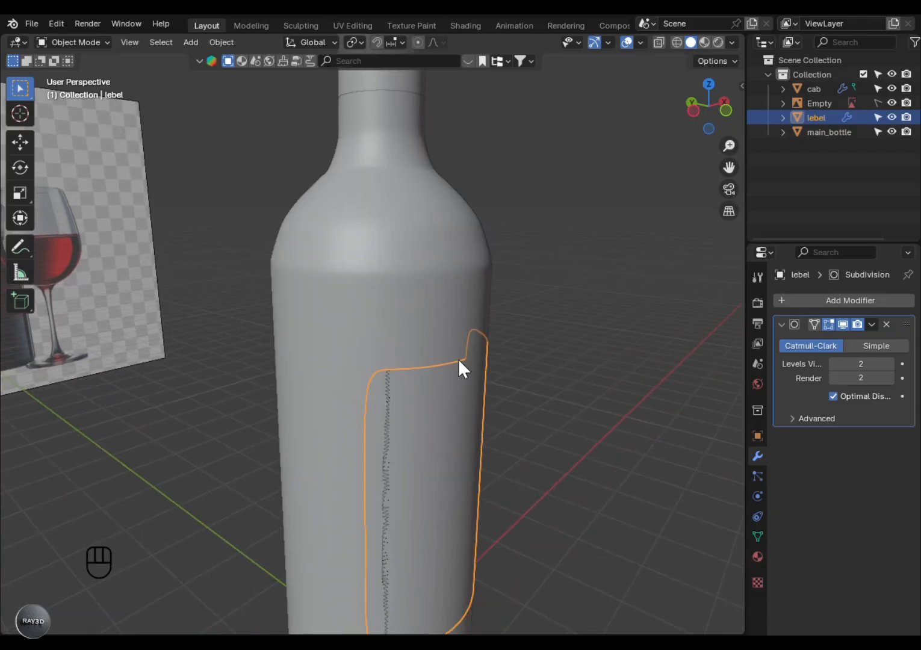
pyautogui.click(828, 300)
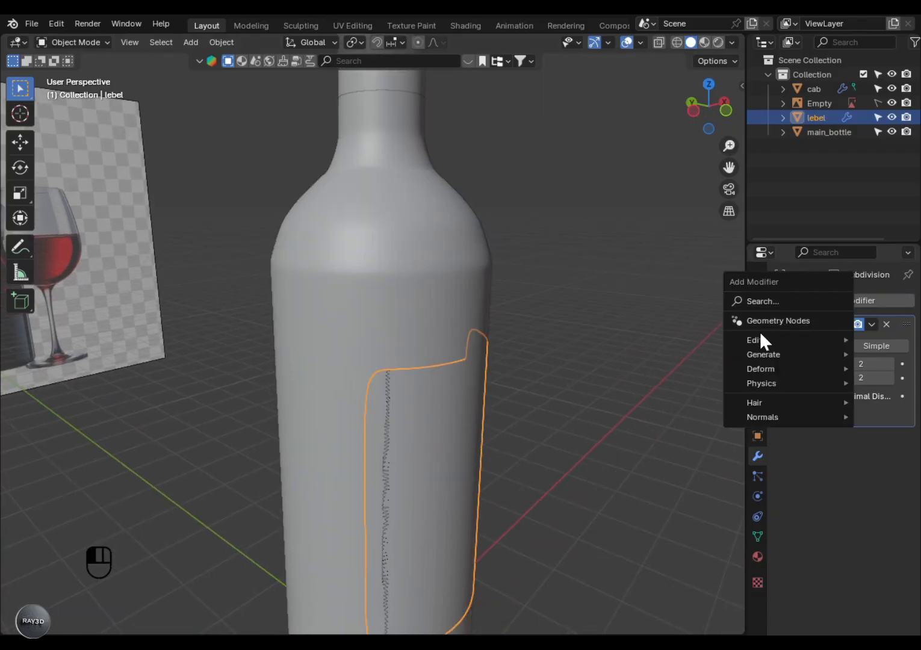
pyautogui.moveTo(764, 354)
pyautogui.click(651, 526)
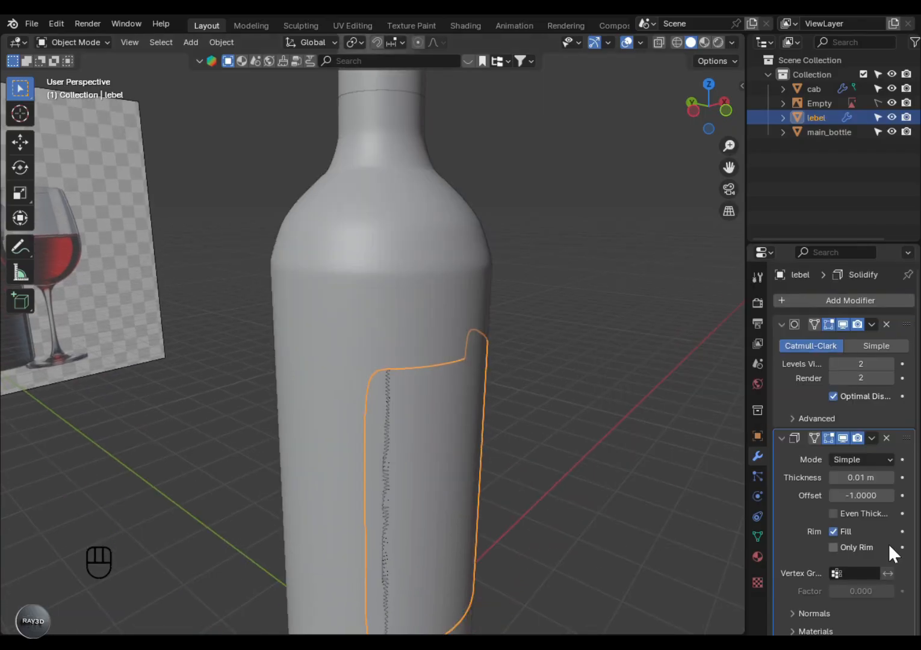
# Isolate the label and add a vertical supporting loop close to one of its side edges.
pyautogui.press('KP_Divide')
pyautogui.scroll(5, 513, 533)
pyautogui.scroll(-5, 442, 457)
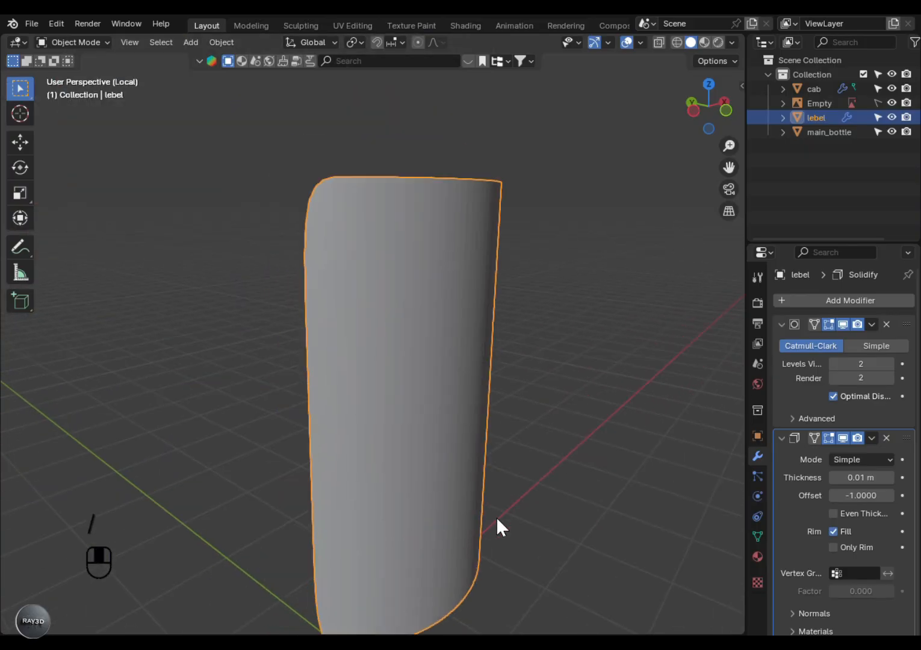
pyautogui.press('Tab')
pyautogui.hotkey('ctrl', 'r')
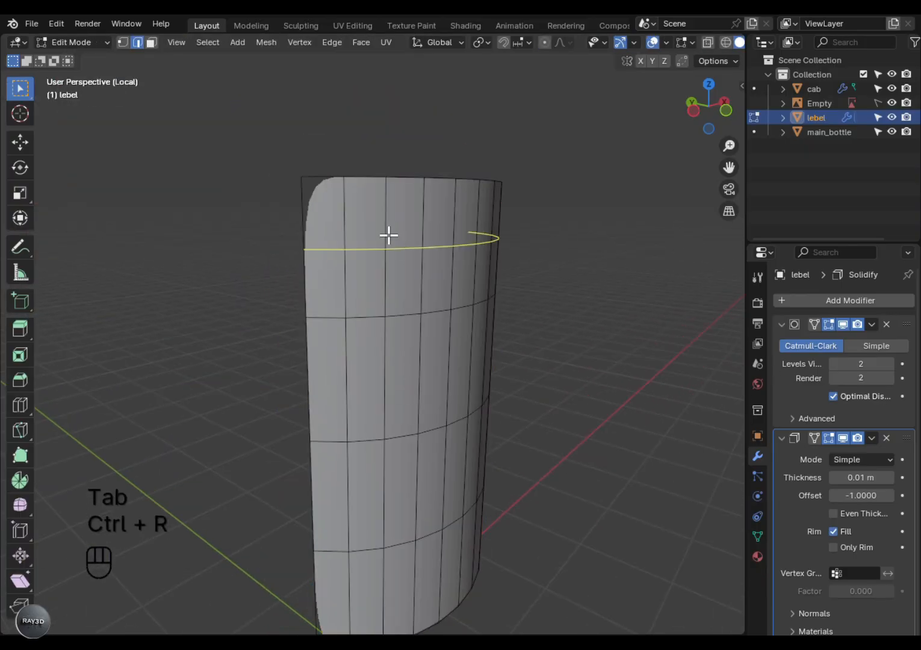
pyautogui.click(325, 168)
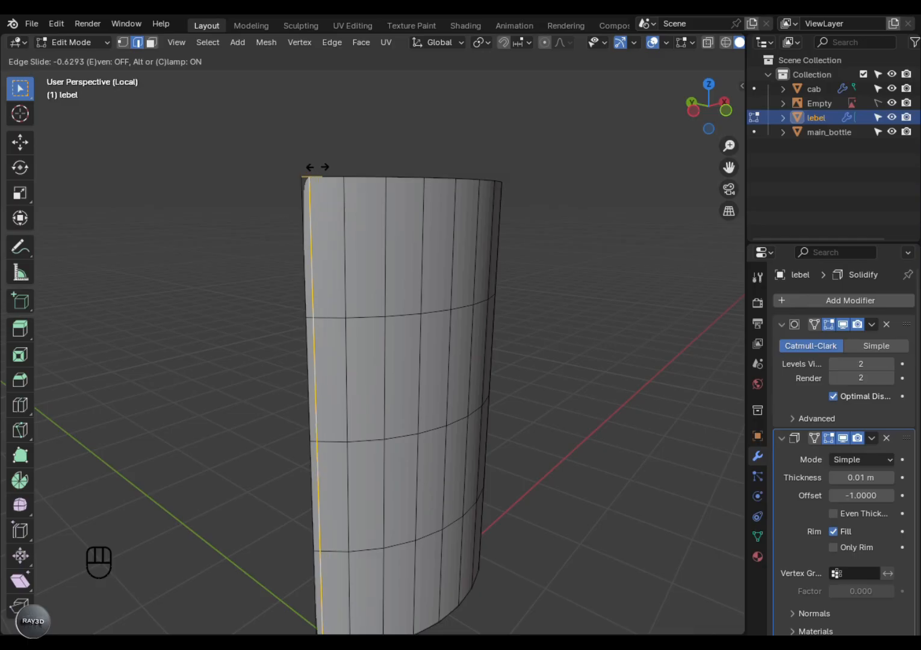
pyautogui.click(313, 166)
# Add a matching vertical supporting loop close to the label's opposite side edge.
pyautogui.keyDown('alt'); pyautogui.moveTo(313, 166); pyautogui.dragTo(457, 343); pyautogui.keyUp('alt')
pyautogui.scroll(3, 456, 343)
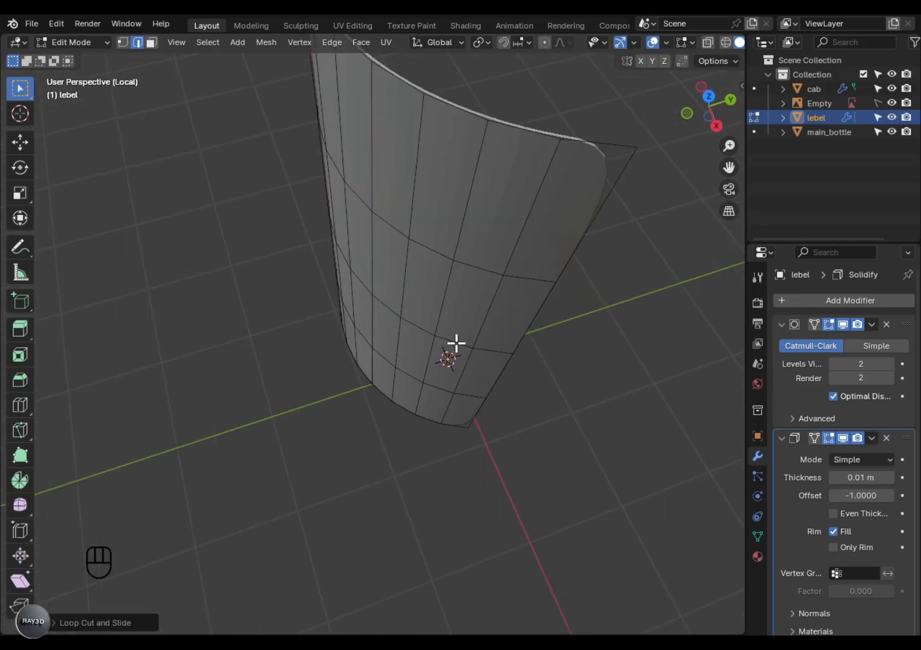
pyautogui.keyDown('alt'); pyautogui.keyDown('shift'); pyautogui.moveTo(479, 248); pyautogui.dragTo(516, 294); pyautogui.keyUp('shift'); pyautogui.keyUp('alt')
pyautogui.hotkey('ctrl', 'r')
pyautogui.click(490, 303)
pyautogui.keyDown('shift'); pyautogui.click(530, 294); pyautogui.keyUp('shift')
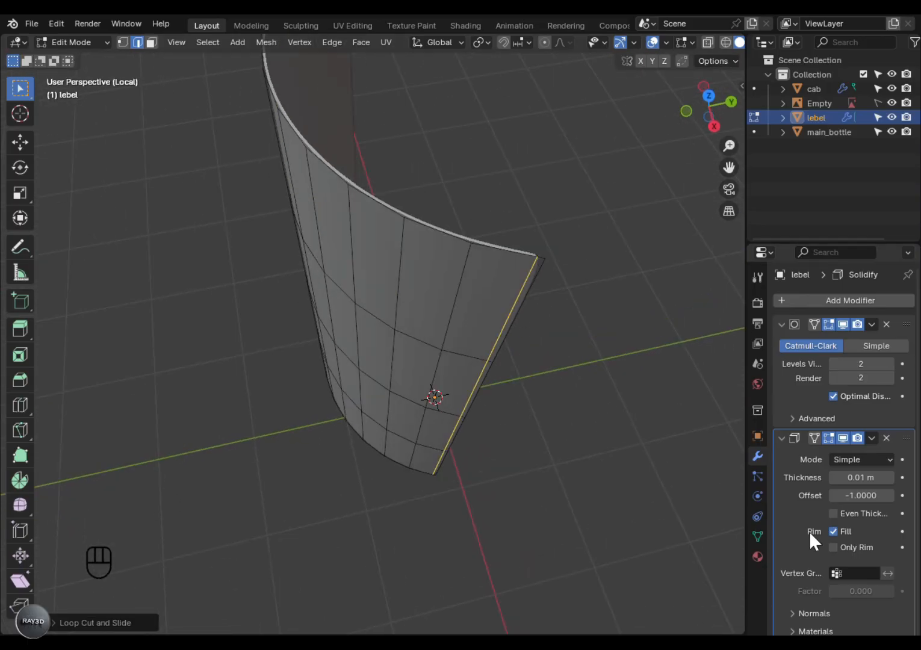
# Set the label's Solidify thickness to -0.003 m.
pyautogui.click(859, 479)
pyautogui.write('-0.002')
pyautogui.press('Return')
pyautogui.keyDown('alt'); pyautogui.moveTo(593, 415); pyautogui.dragTo(491, 403); pyautogui.keyUp('alt')
pyautogui.scroll(3, 491, 454)
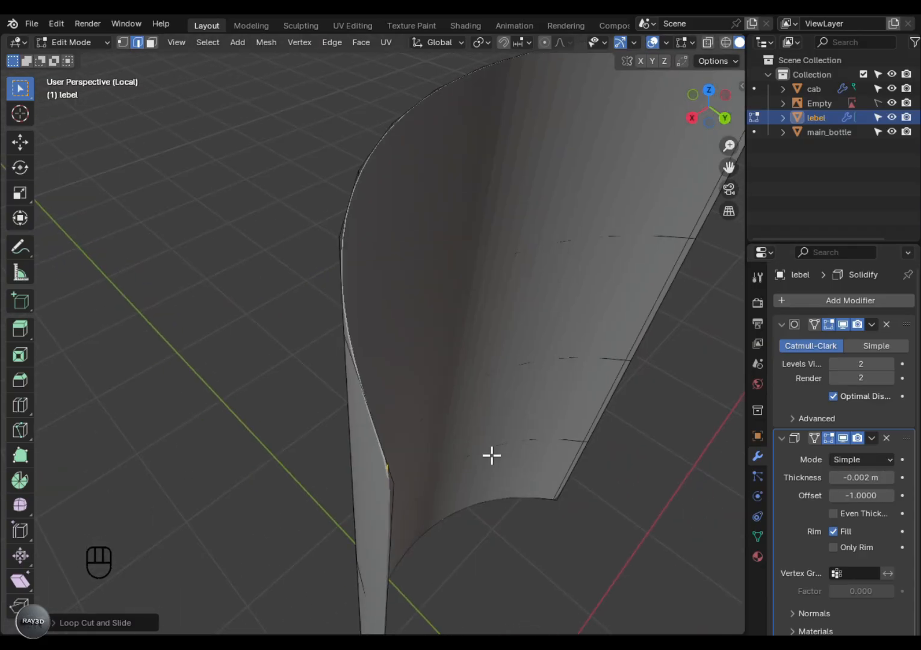
pyautogui.keyDown('alt'); pyautogui.moveTo(492, 454); pyautogui.dragTo(368, 327); pyautogui.keyUp('alt')
pyautogui.moveTo(859, 478)
pyautogui.mouseDown()
pyautogui.moveTo(876, 478)
pyautogui.moveTo(850, 478)
pyautogui.mouseUp()
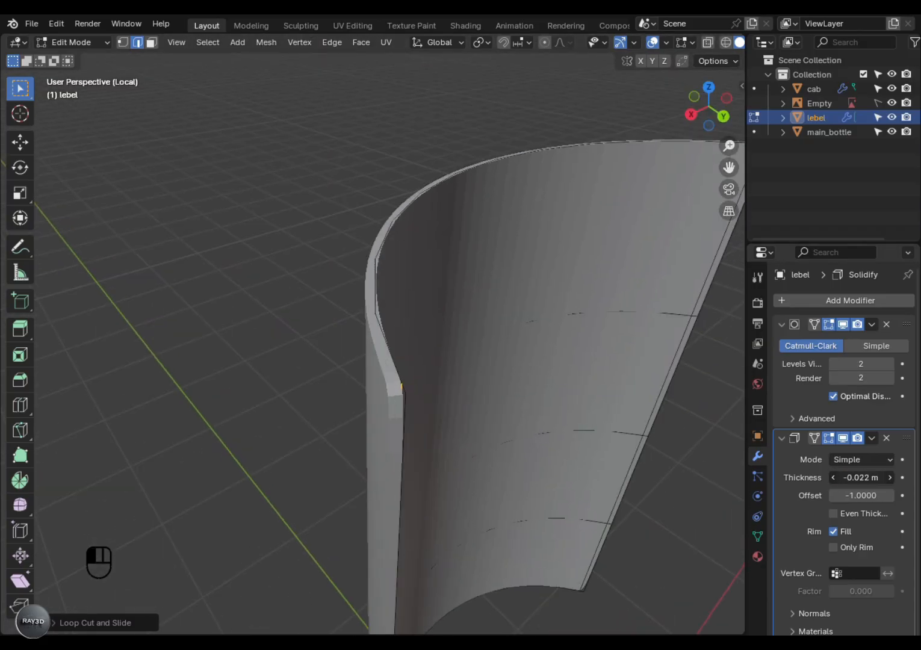
pyautogui.click(874, 505)
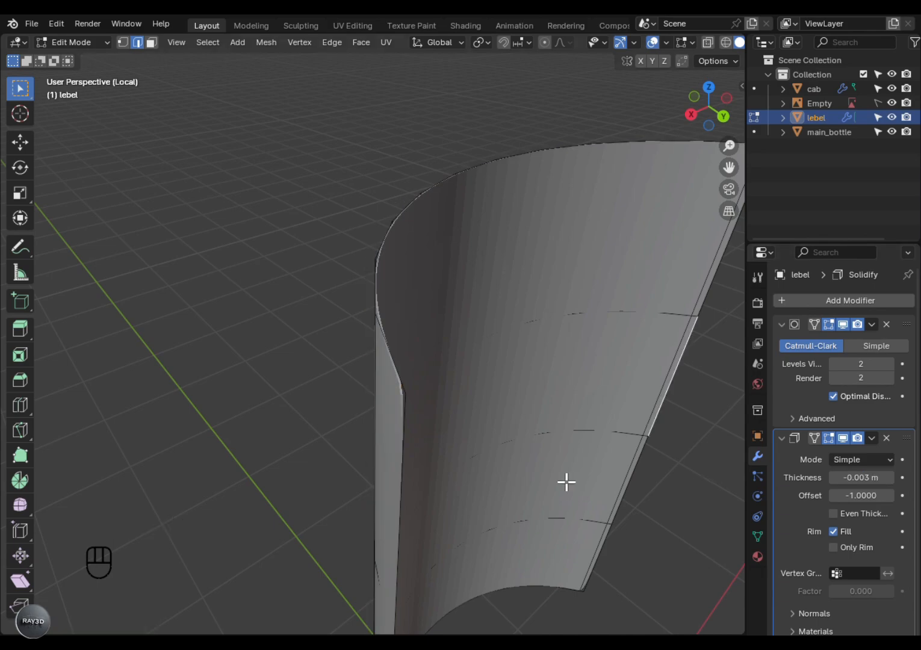
# Add a Bevel modifier to the label and move it to the first place in the modifier stack.
pyautogui.press('Tab')
pyautogui.keyDown('alt'); pyautogui.moveTo(565, 481); pyautogui.dragTo(608, 403); pyautogui.keyUp('alt')
pyautogui.press('Tab')
pyautogui.press('Tab')
pyautogui.press('Tab')
pyautogui.click(780, 300)
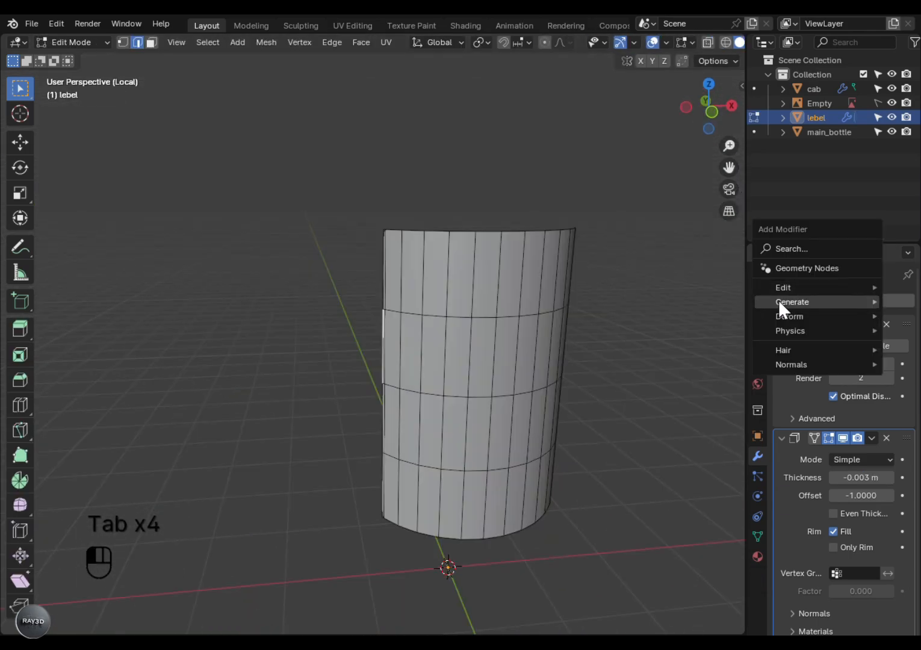
pyautogui.click(693, 313)
pyautogui.scroll(-6, 852, 552)
pyautogui.click(871, 500)
pyautogui.click(832, 566)
# Try smooth shading on the label object.
pyautogui.press('Tab')
pyautogui.keyDown('alt'); pyautogui.moveTo(469, 385); pyautogui.dragTo(481, 426); pyautogui.keyUp('alt')
pyautogui.rightClick(443, 403)
pyautogui.click(437, 385)
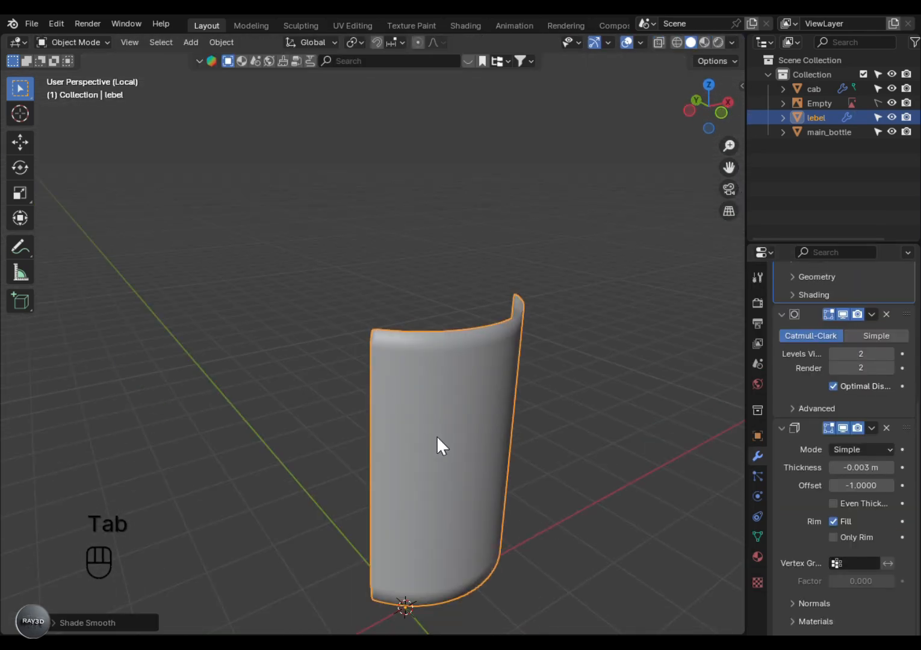
pyautogui.scroll(3, 464, 415)
pyautogui.hotkey('ctrl', 'z')
# Add horizontal supporting loops close to the label's upper and lower edges.
pyautogui.press('Tab')
pyautogui.hotkey('ctrl', 'r')
pyautogui.click(478, 373)
pyautogui.click(475, 317)
pyautogui.keyDown('shift'); pyautogui.moveTo(480, 427); pyautogui.dragTo(489, 241, button='middle'); pyautogui.keyUp('shift')
pyautogui.hotkey('ctrl', 'r')
pyautogui.click(400, 475)
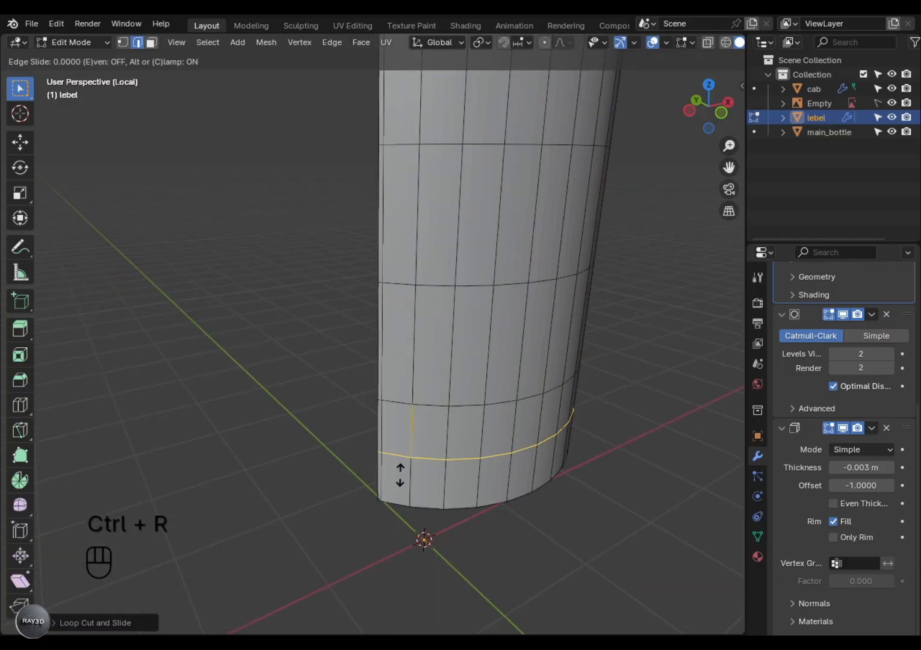
pyautogui.click(409, 516)
pyautogui.press('g')
# Shade the label smooth in Object Mode.
pyautogui.press('Tab')
pyautogui.rightClick(417, 299)
pyautogui.click(418, 299)
# Convert the label to a mesh so that all its modifiers are applied.
pyautogui.keyDown('shift'); pyautogui.moveTo(417, 301); pyautogui.dragTo(441, 464, button='middle'); pyautogui.keyUp('shift')
pyautogui.keyDown('alt'); pyautogui.moveTo(442, 465); pyautogui.dragTo(865, 452); pyautogui.keyUp('alt')
pyautogui.scroll(4, 866, 452)
pyautogui.rightClick(407, 307)
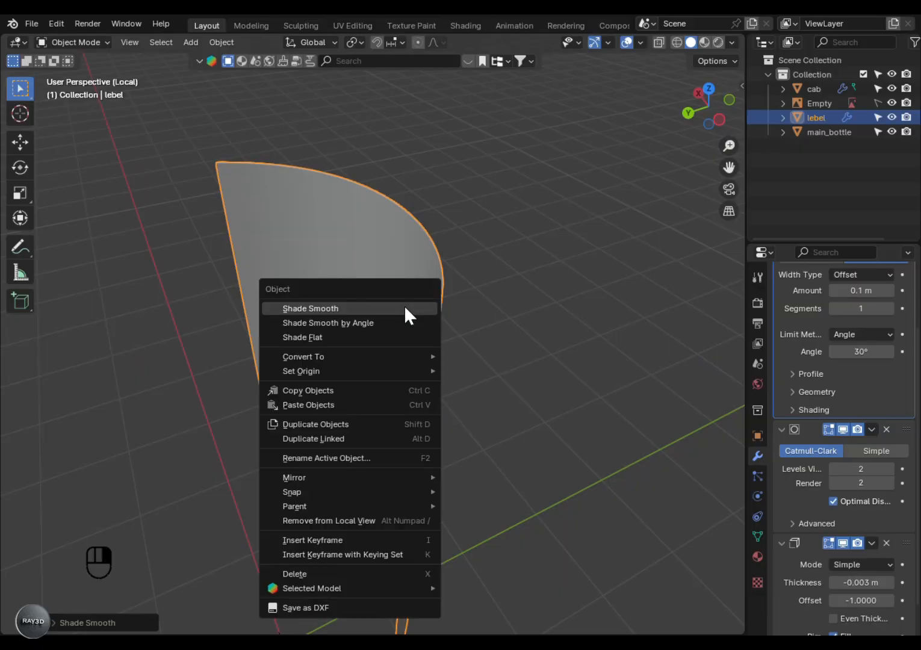
pyautogui.moveTo(397, 357)
pyautogui.click(474, 372)
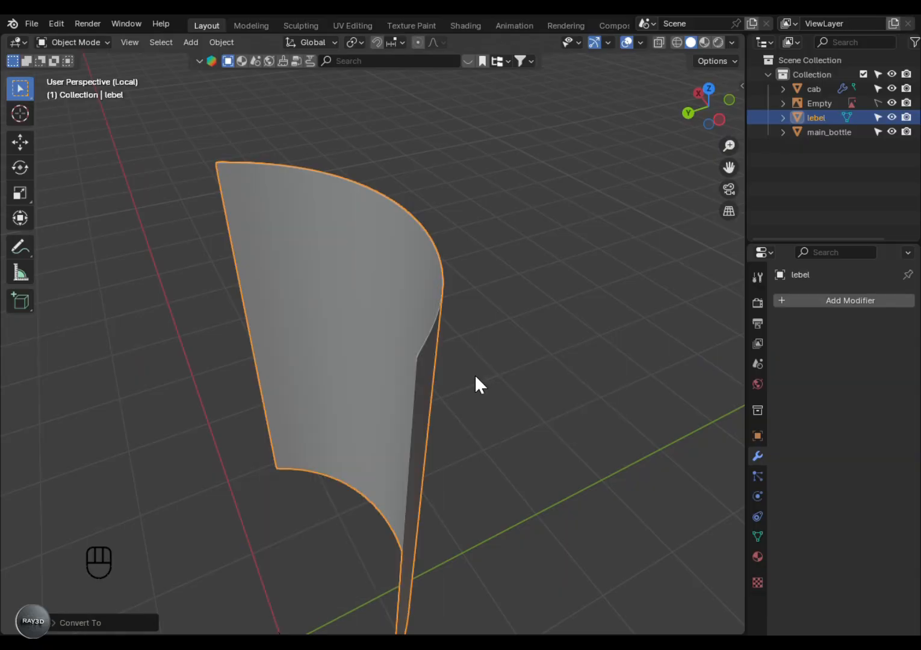
# Mark the outer border edge loop of the label's front face as a UV seam.
pyautogui.press('Tab')
pyautogui.keyDown('alt'); pyautogui.moveTo(405, 369); pyautogui.dragTo(430, 446); pyautogui.keyUp('alt')
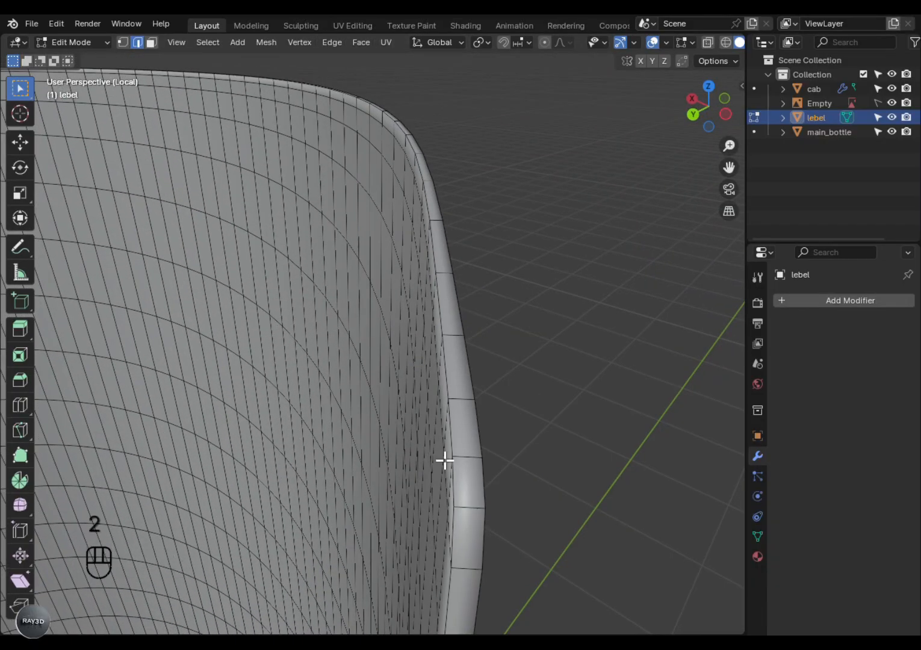
pyautogui.keyDown('shift'); pyautogui.moveTo(478, 539); pyautogui.dragTo(483, 444, button='middle'); pyautogui.keyUp('shift')
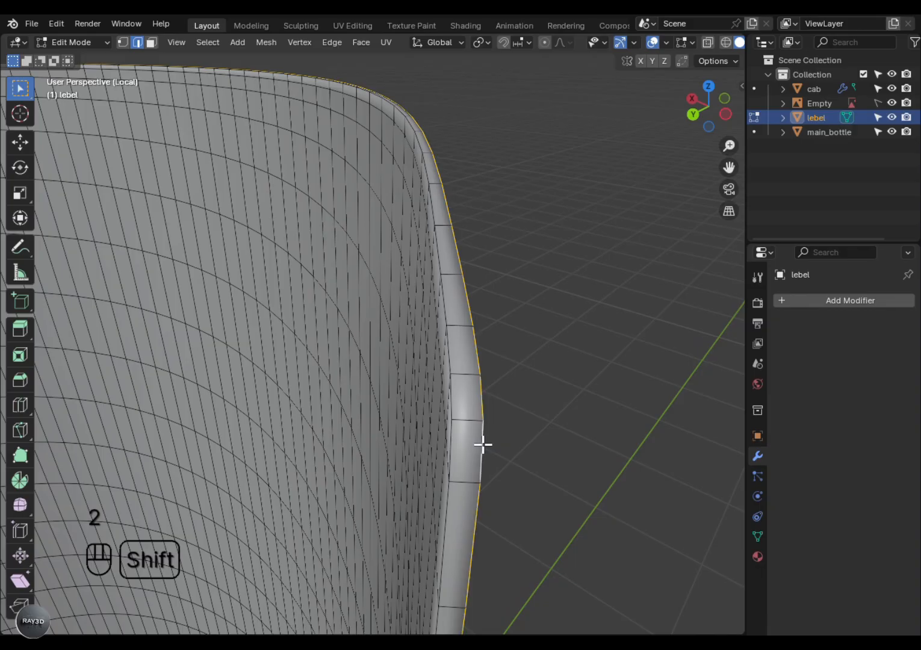
pyautogui.keyDown('alt'); pyautogui.keyDown('shift'); pyautogui.moveTo(482, 445); pyautogui.dragTo(476, 328); pyautogui.keyUp('shift'); pyautogui.keyUp('alt')
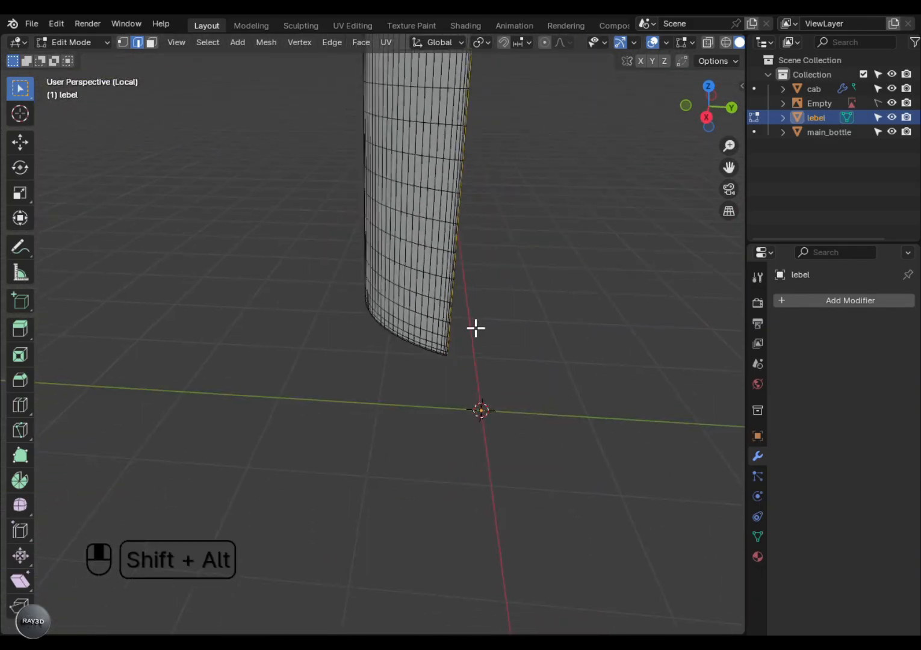
pyautogui.scroll(6, 466, 398)
pyautogui.keyDown('alt'); pyautogui.keyDown('shift'); pyautogui.moveTo(473, 390); pyautogui.dragTo(251, 219); pyautogui.keyUp('shift'); pyautogui.keyUp('alt')
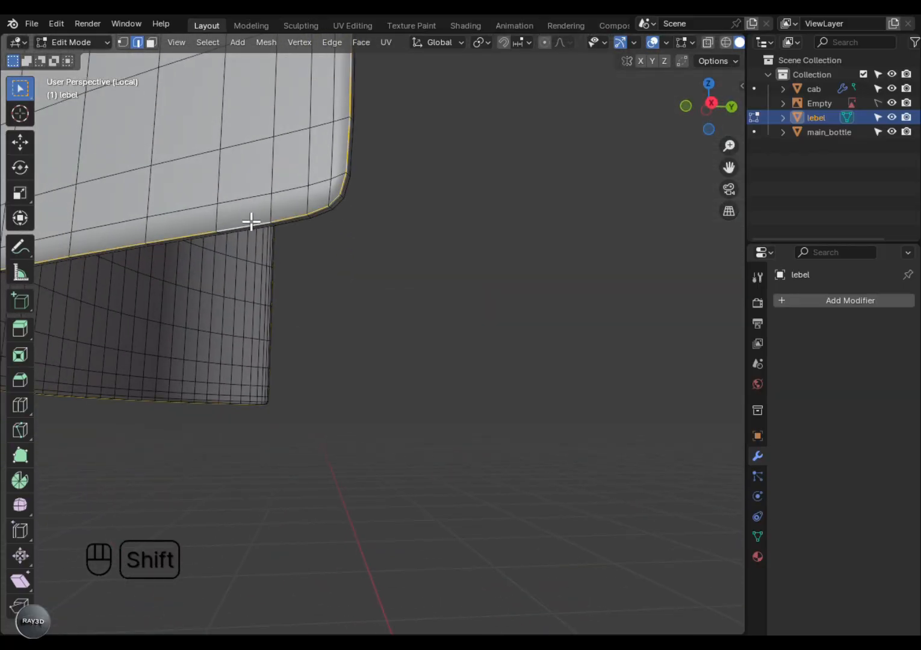
pyautogui.rightClick(251, 221)
pyautogui.click(210, 515)
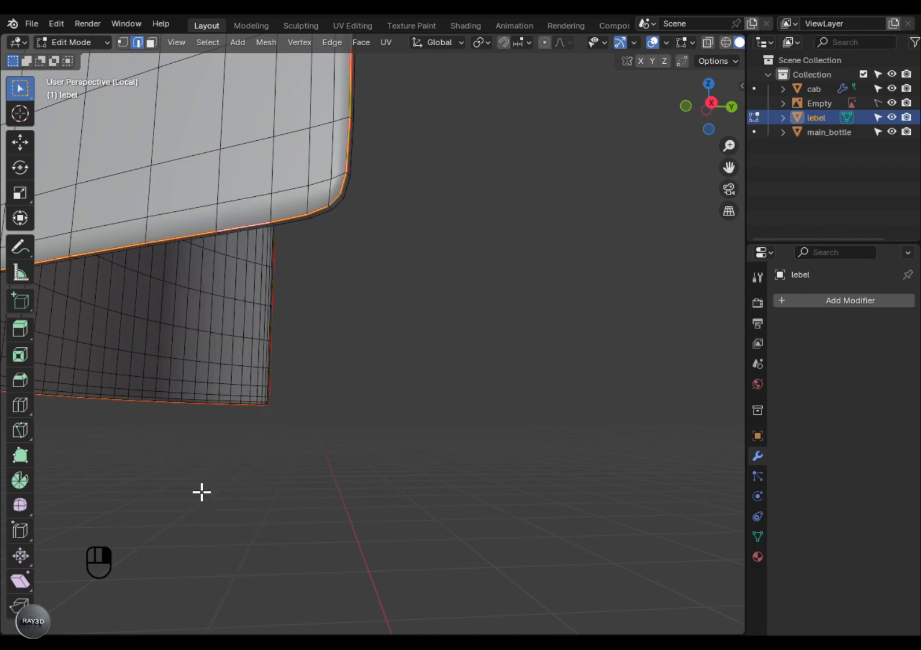
pyautogui.press('Tab')
pyautogui.scroll(-6, 357, 343)
pyautogui.keyDown('alt'); pyautogui.keyDown('shift'); pyautogui.moveTo(353, 349); pyautogui.dragTo(385, 494); pyautogui.keyUp('shift'); pyautogui.keyUp('alt')
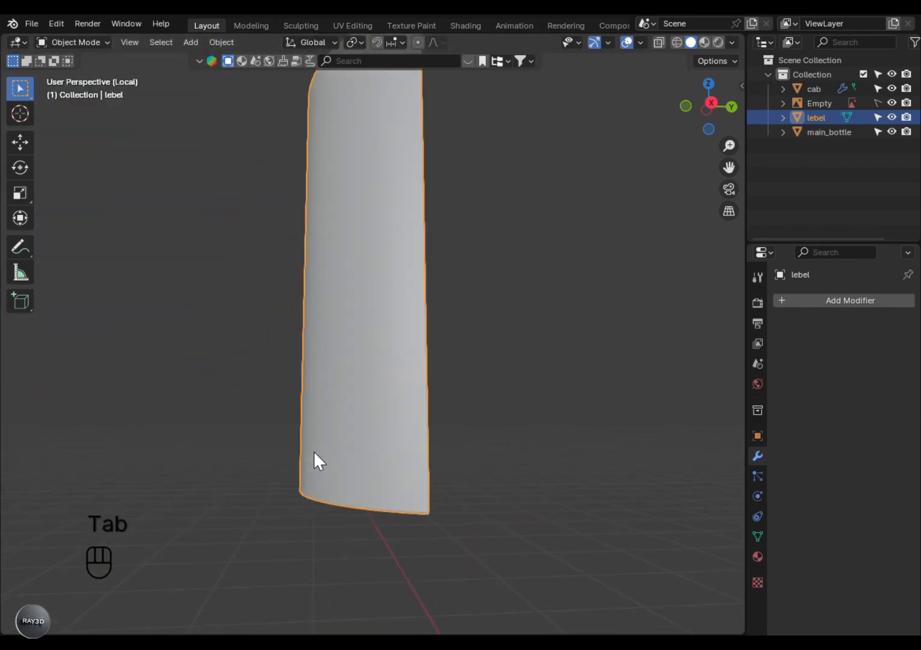
# Exit the label's Local View to bring back the bottle, cap and reference image.
pyautogui.scroll(-4, 314, 451)
pyautogui.keyDown('alt'); pyautogui.moveTo(318, 415); pyautogui.dragTo(413, 424); pyautogui.keyUp('alt')
pyautogui.press('KP_1')
pyautogui.press('KP_Divide')
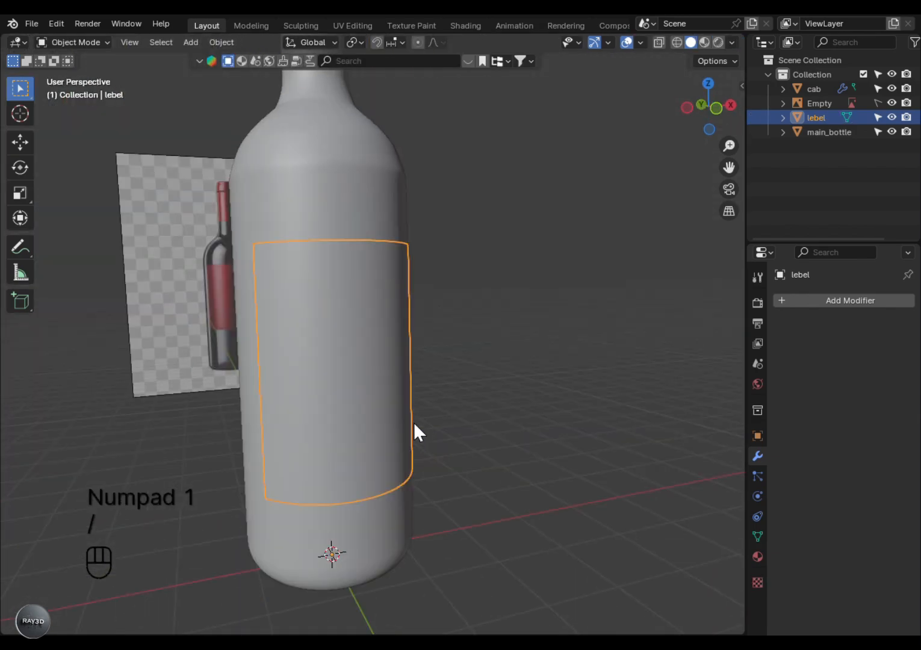
# Add a cylinder mesh and raise it along Z in Edit Mode up to the bottle's neck.
pyautogui.click(388, 325)
pyautogui.scroll(3, 440, 370)
pyautogui.hotkey('shift', 'a')
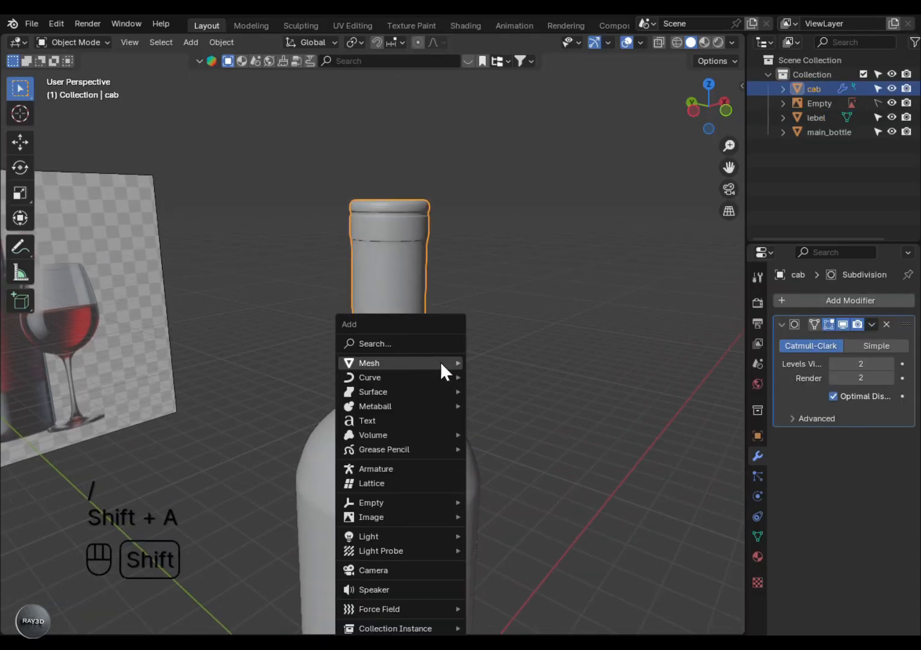
pyautogui.moveTo(441, 363)
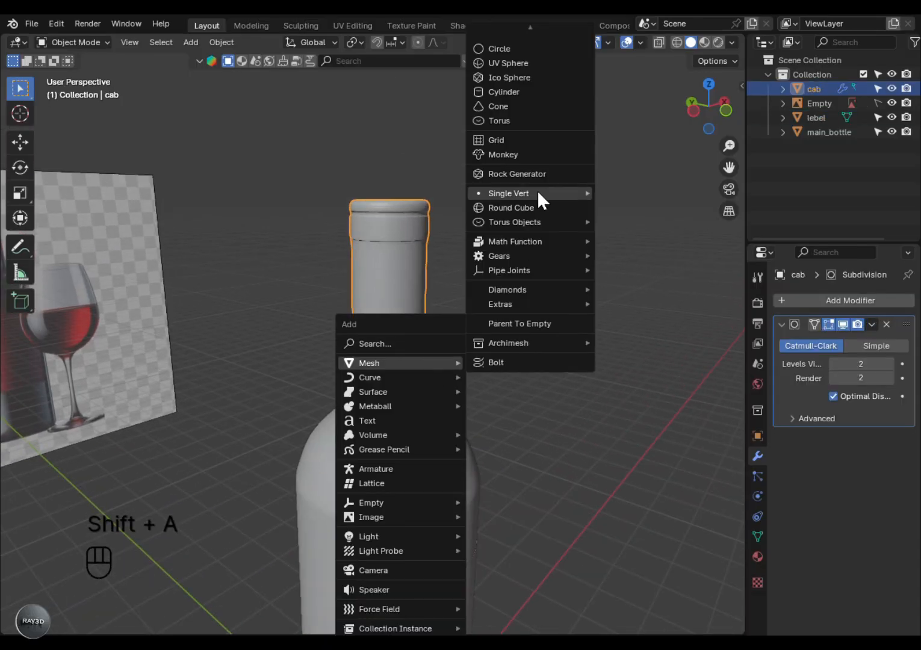
pyautogui.click(521, 92)
pyautogui.press('Tab')
pyautogui.press('z')
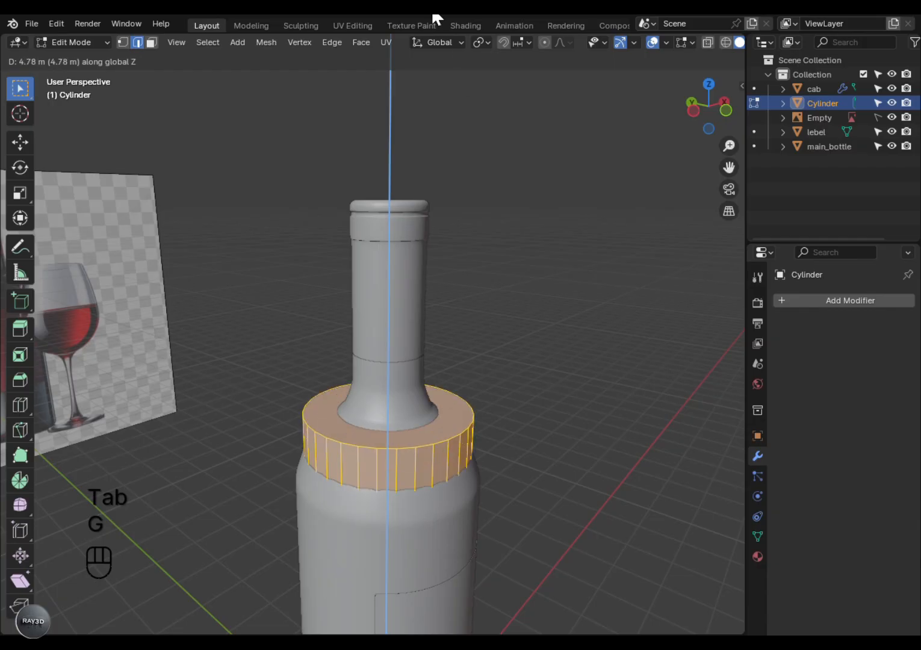
pyautogui.click(434, 390)
pyautogui.scroll(-4, 403, 504)
pyautogui.press('g')
pyautogui.press('z')
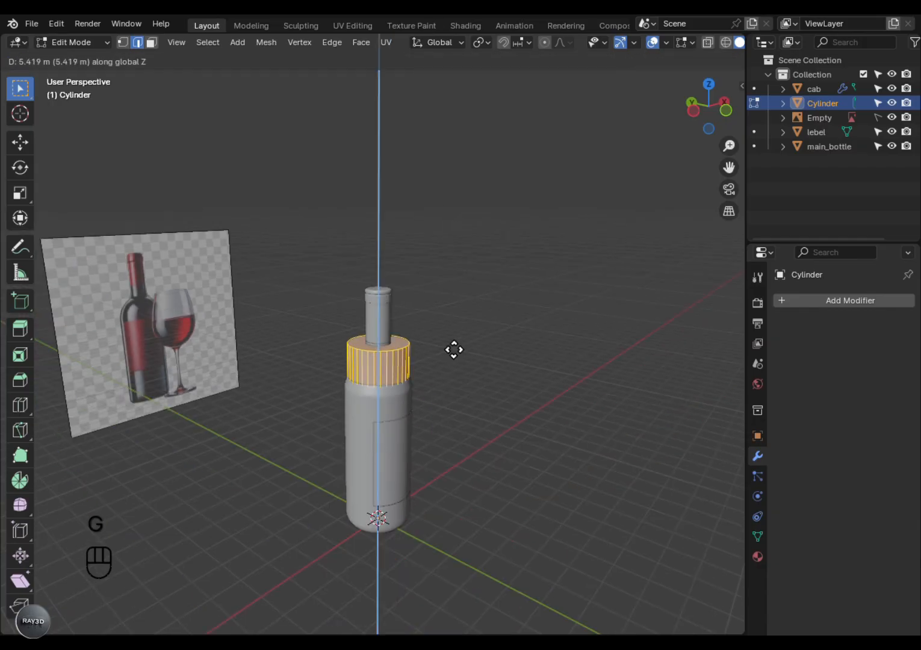
pyautogui.click(458, 275)
# In front X-ray view, lower the cylinder about 0.49 m along Z so its base nears the foil cap's lower edge.
pyautogui.press('KP_1')
pyautogui.hotkey('alt', 'z')
pyautogui.scroll(8, 391, 449)
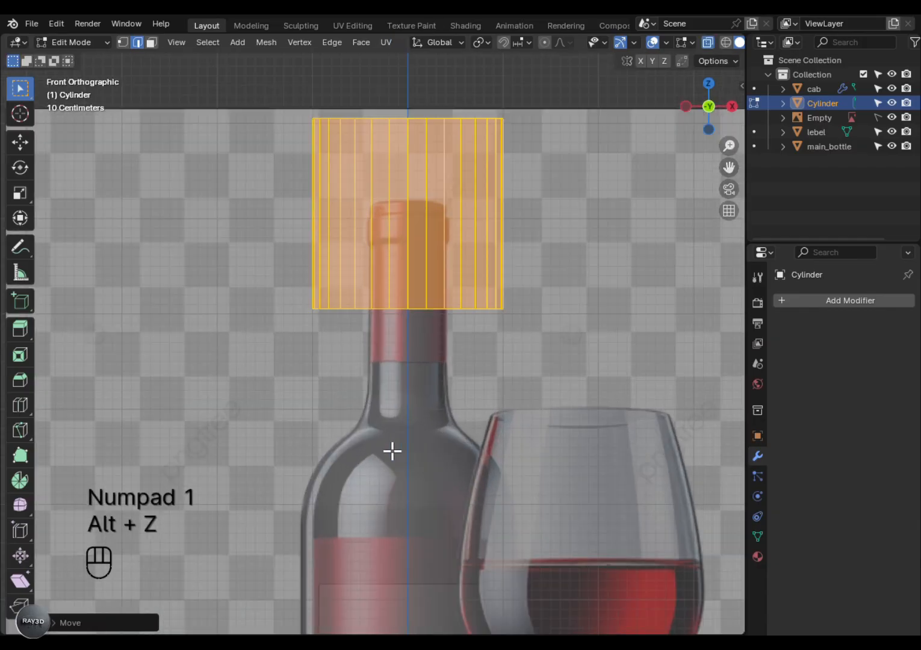
pyautogui.press('g')
pyautogui.press('z')
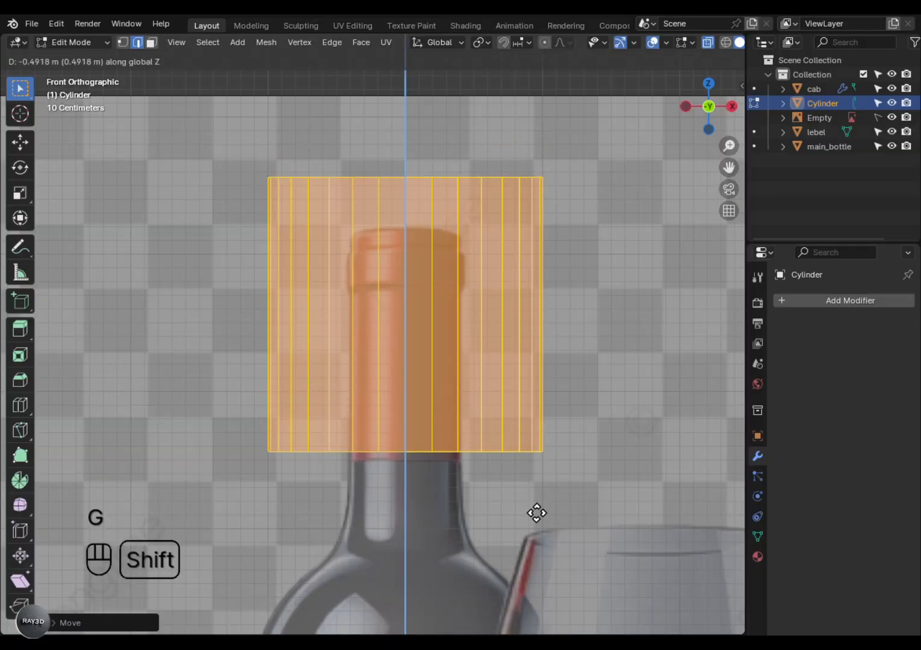
pyautogui.click(536, 513)
# Scale the cylinder down in X and Y only, leaving it slightly wider than the bottle's neck.
pyautogui.press('s')
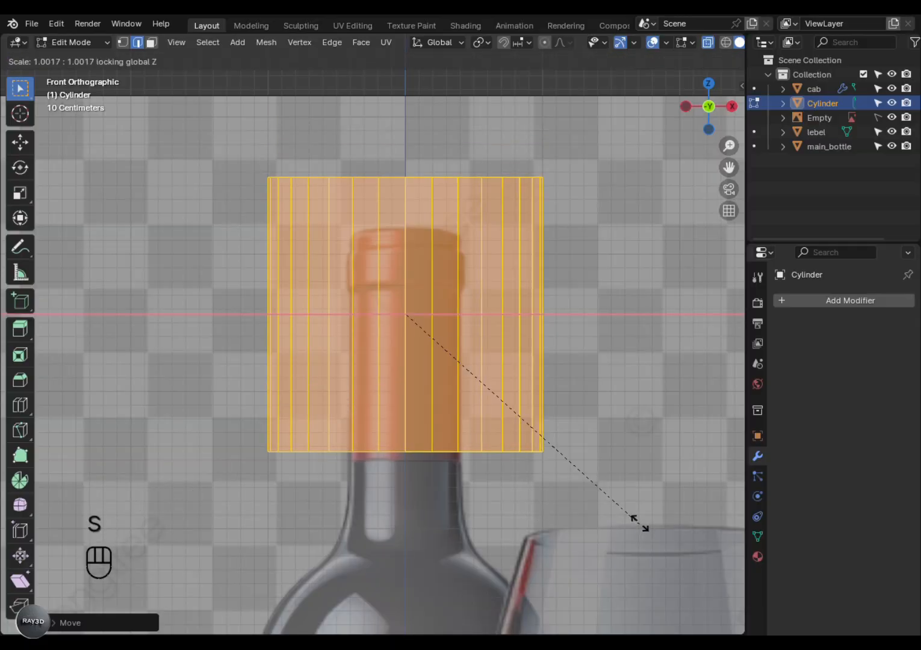
pyautogui.press('shift')
pyautogui.click(500, 368)
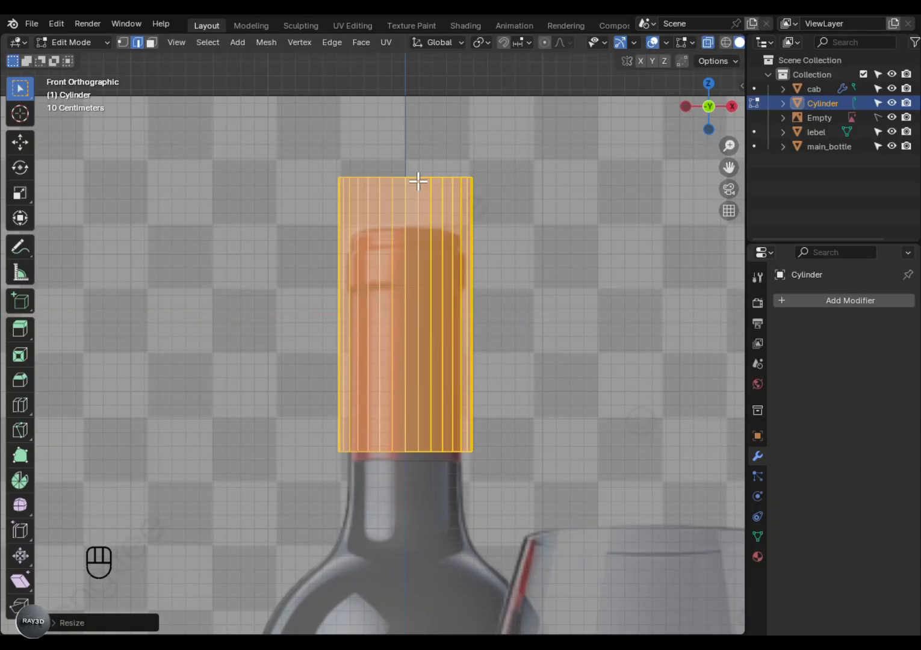
# Lower the cylinder's top edge loop along Z toward the bottle's mouth and select the whole cylinder mesh.
pyautogui.moveTo(395, 208); pyautogui.dragTo(540, 222)
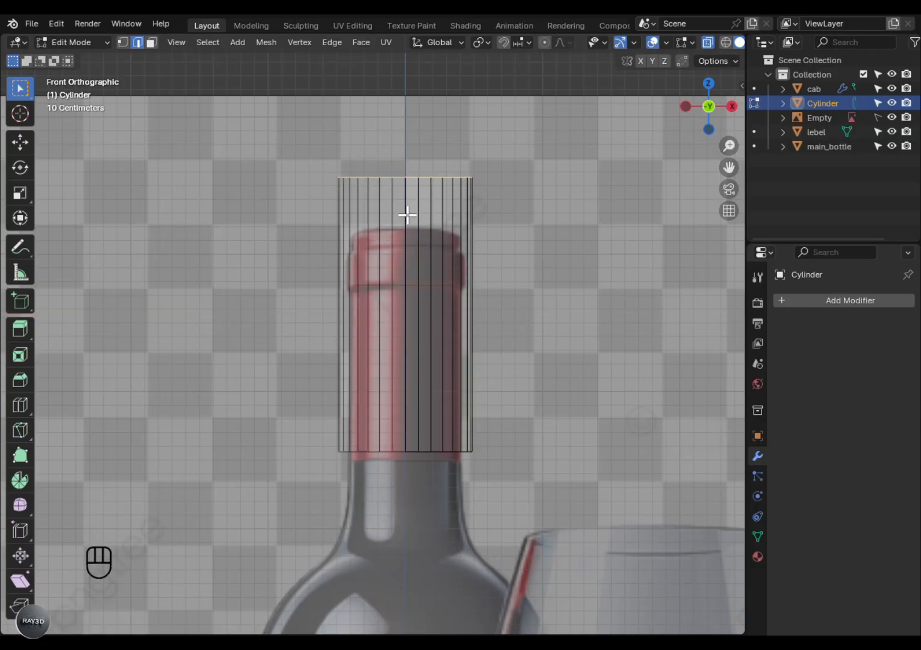
pyautogui.press('g')
pyautogui.press('z')
pyautogui.click(415, 246)
pyautogui.moveTo(382, 254); pyautogui.dragTo(383, 309, button='middle')
pyautogui.hotkey('alt', 'z')
pyautogui.press('a')
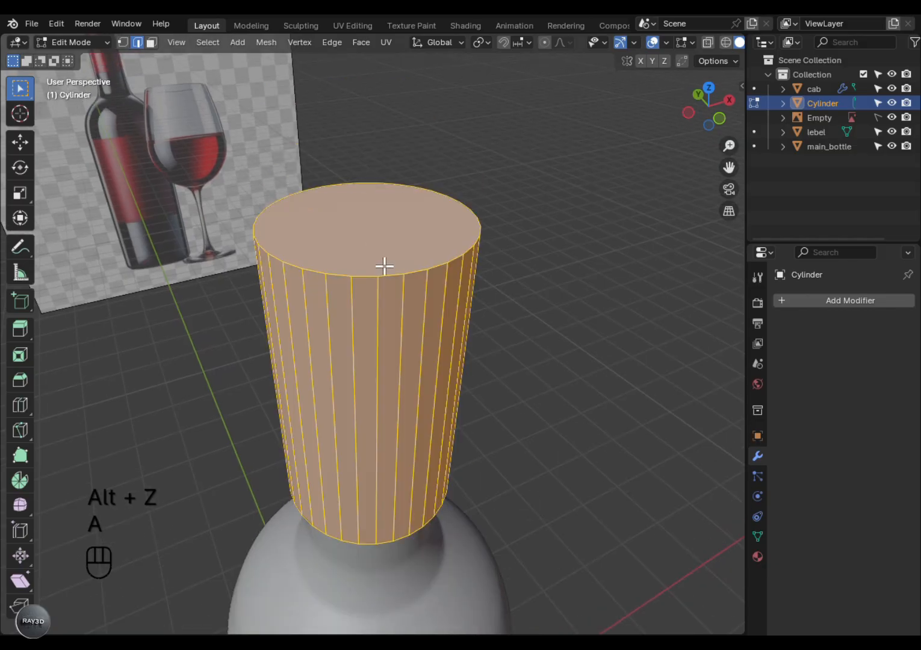
pyautogui.rightClick(360, 266)
pyautogui.click(346, 242)
pyautogui.rightClick(352, 268)
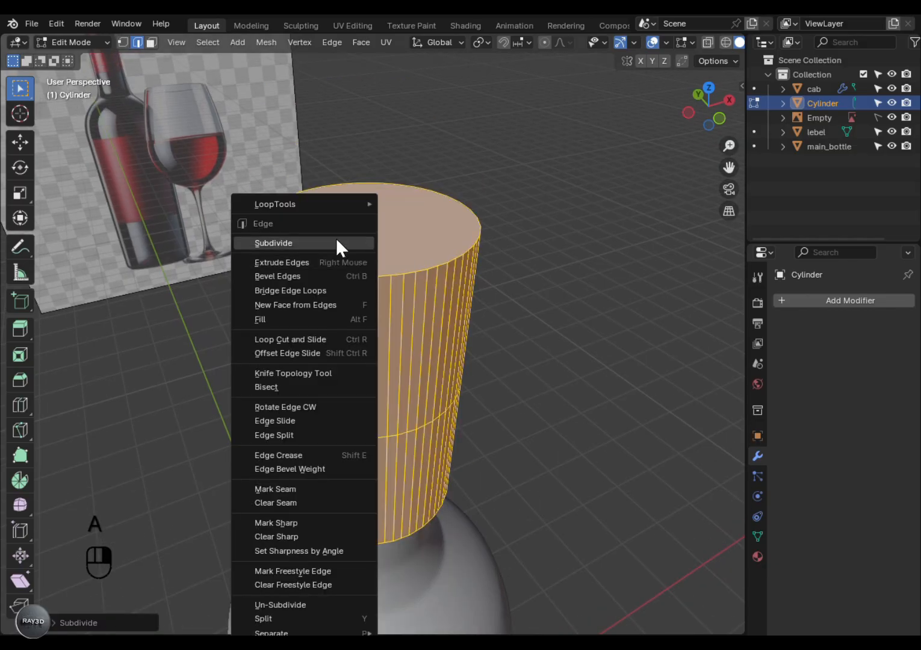
pyautogui.click(339, 243)
pyautogui.hotkey('ctrl', 'z')
pyautogui.hotkey('ctrl', 'z')
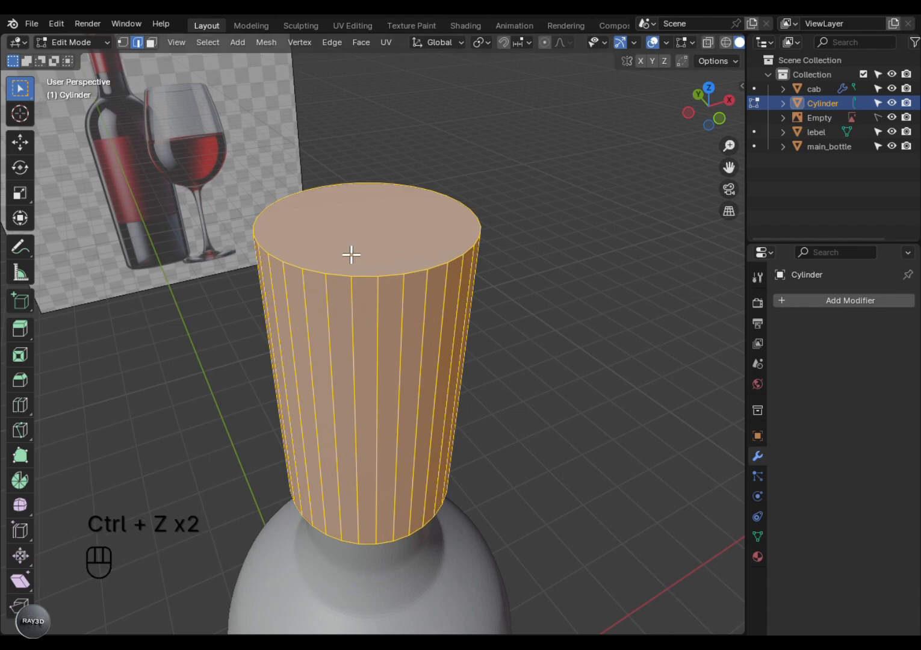
# Subdivide the whole cylinder mesh once.
pyautogui.rightClick(348, 276)
pyautogui.click(348, 276)
pyautogui.scroll(2, 361, 291)
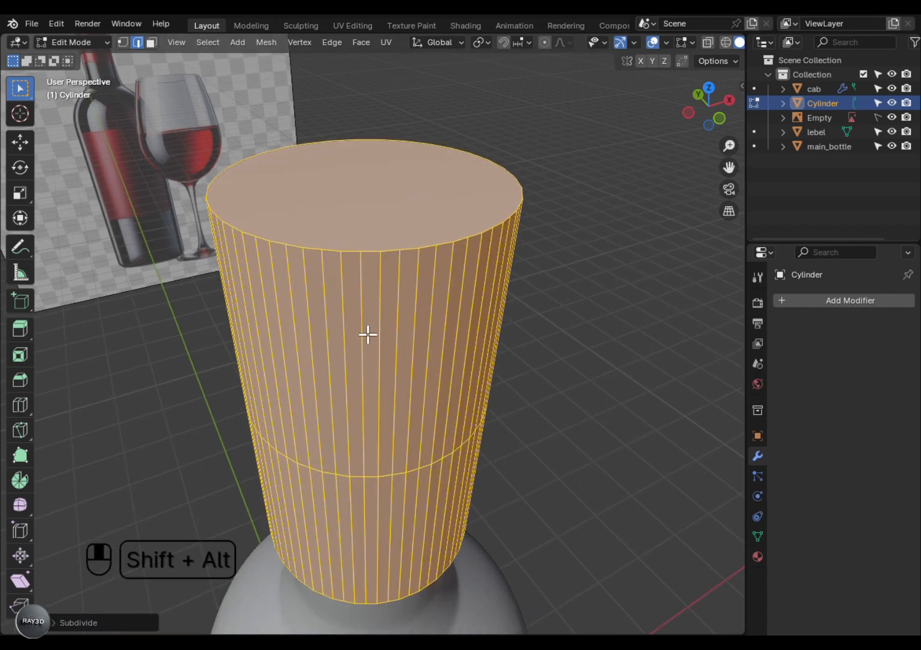
# Inset the cylinder's top face four times concentrically and delete the innermost face.
pyautogui.moveTo(366, 333); pyautogui.dragTo(375, 315, button='middle')
pyautogui.hotkey('alt', 'a')
pyautogui.click(395, 314)
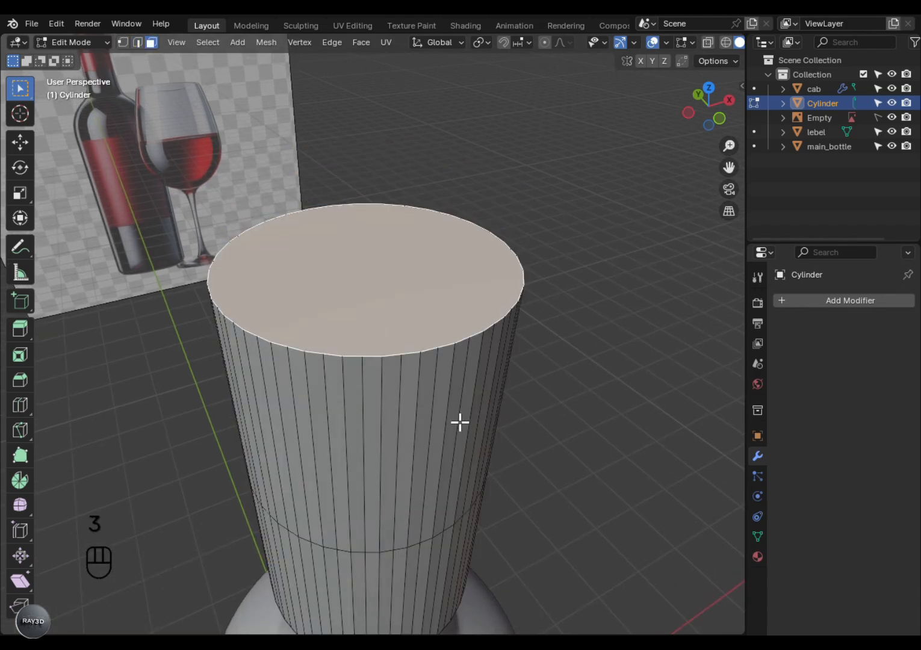
pyautogui.press('i')
pyautogui.click(463, 428)
pyautogui.press('i')
pyautogui.click(454, 405)
pyautogui.press('i')
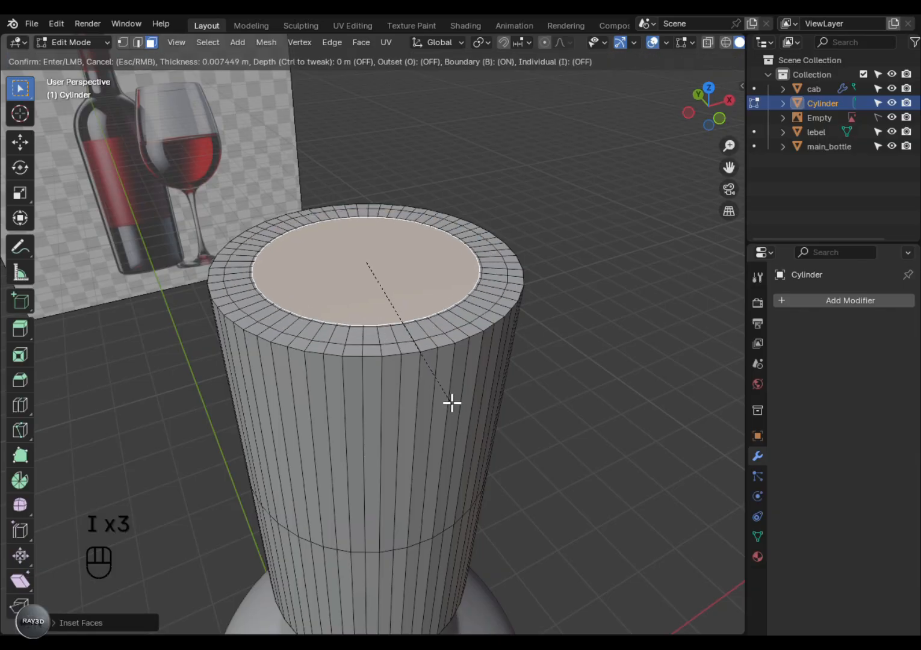
pyautogui.click(441, 378)
pyautogui.press('i')
pyautogui.click(433, 364)
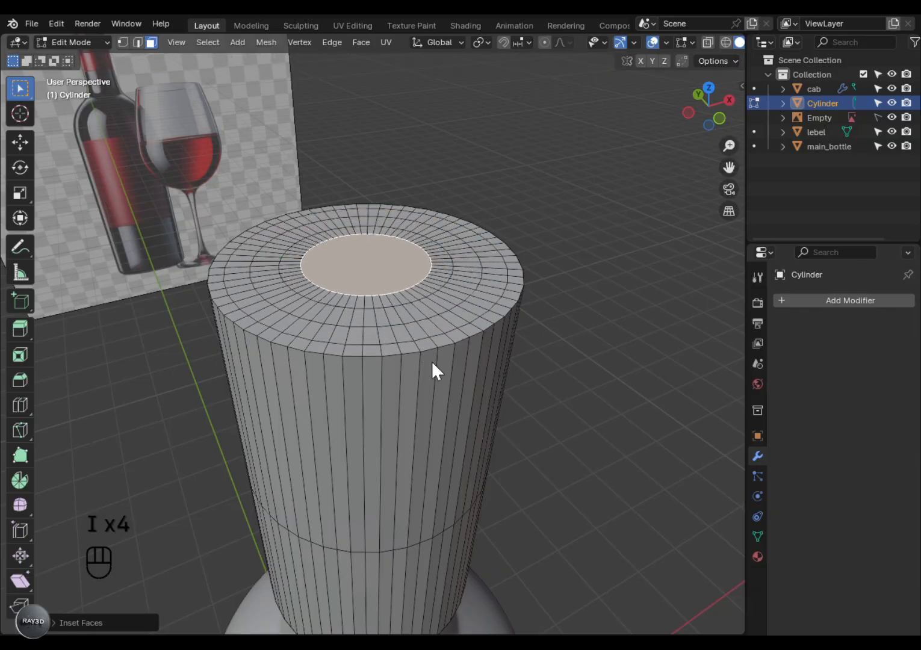
pyautogui.press('x')
pyautogui.click(409, 394)
# Add five horizontal loop cuts above the cylinder's middle loop and further loop cuts below it.
pyautogui.scroll(-4, 409, 395)
pyautogui.keyDown('alt'); pyautogui.moveTo(411, 475); pyautogui.dragTo(391, 425); pyautogui.keyUp('alt')
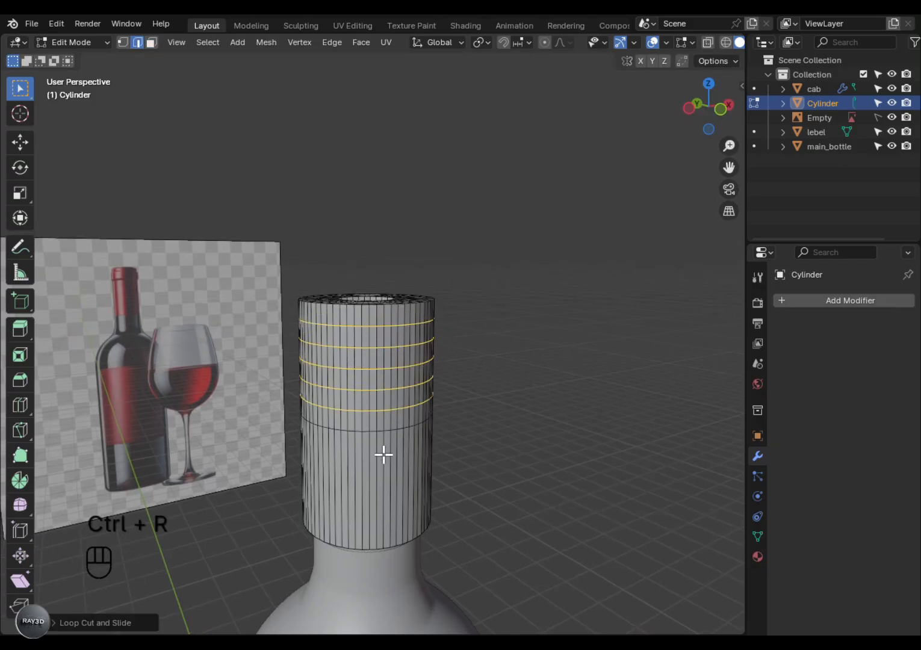
pyautogui.click(371, 507)
pyautogui.click(371, 506)
pyautogui.press('Tab')
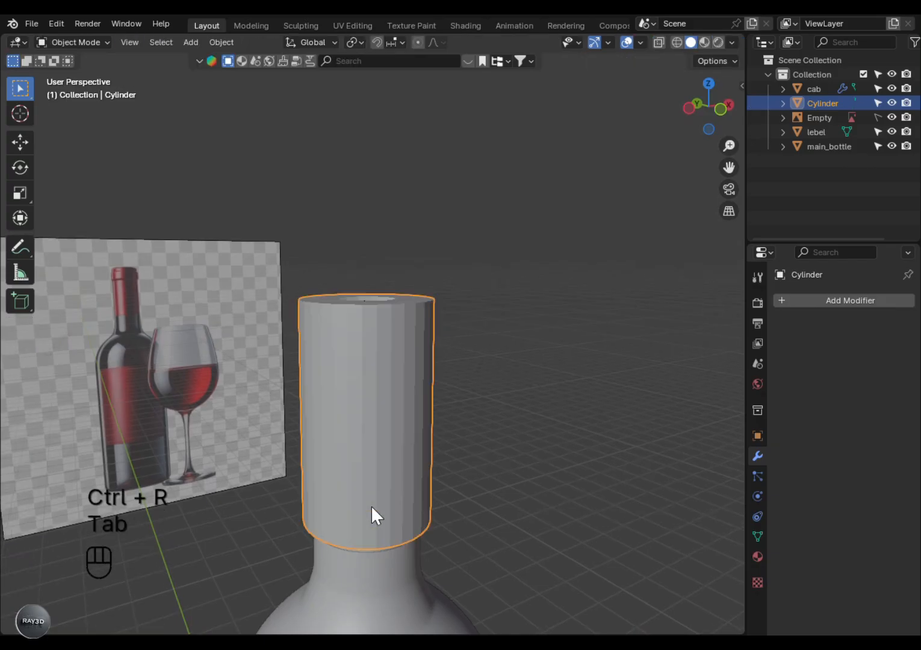
# Delete the cylinder's bottom face so that its lower end is open.
pyautogui.keyDown('alt'); pyautogui.moveTo(370, 505); pyautogui.dragTo(437, 409); pyautogui.keyUp('alt')
pyautogui.scroll(4, 363, 501)
pyautogui.press('Tab')
pyautogui.keyDown('alt'); pyautogui.moveTo(381, 470); pyautogui.dragTo(403, 443); pyautogui.keyUp('alt')
pyautogui.press('x')
pyautogui.click(384, 463)
pyautogui.press('Tab')
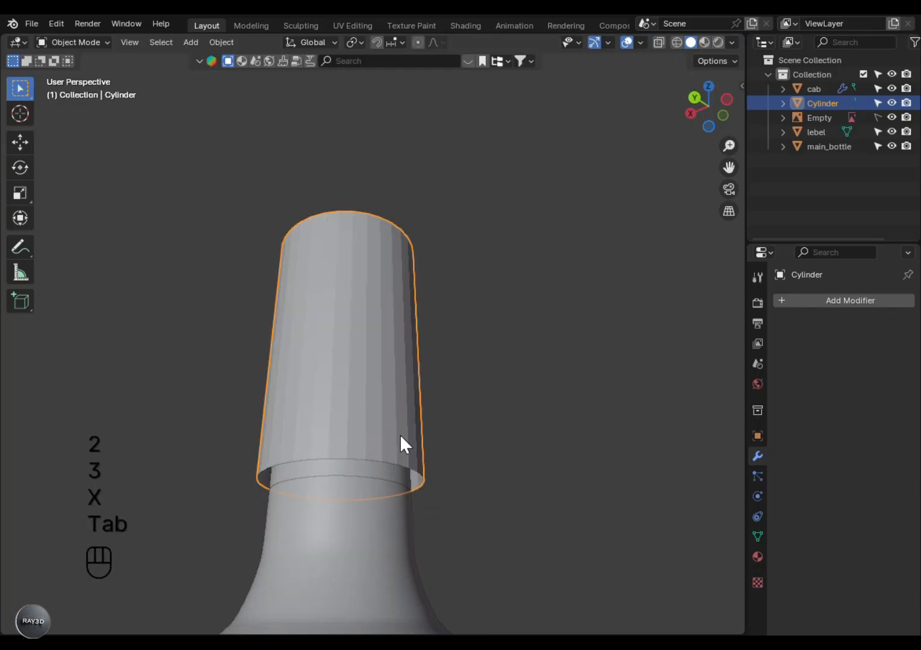
# Add a Shrinkwrap modifier to the cylinder with the cab object as its target.
pyautogui.click(843, 299)
pyautogui.moveTo(781, 301)
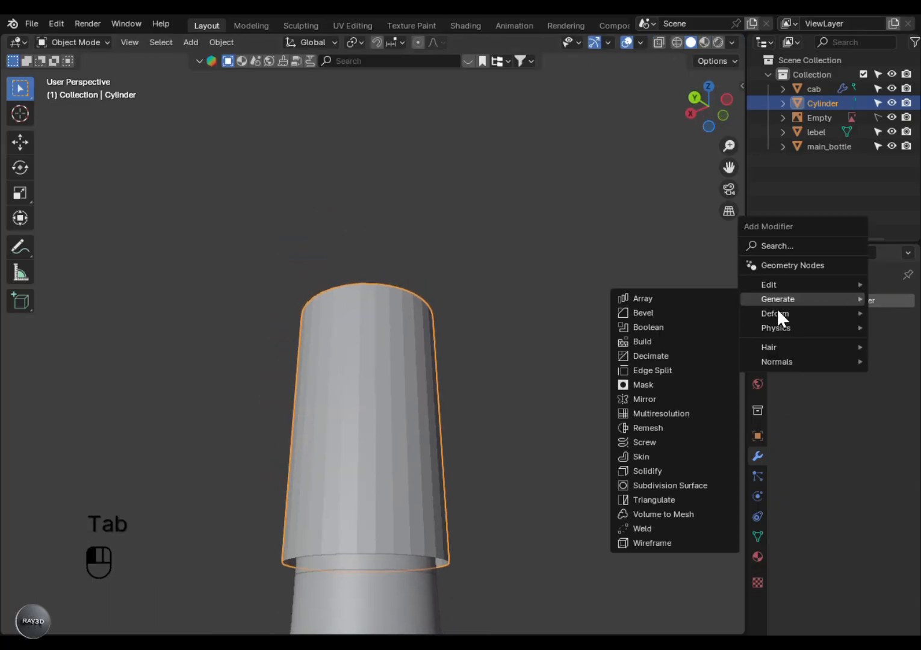
pyautogui.click(677, 428)
pyautogui.click(881, 338)
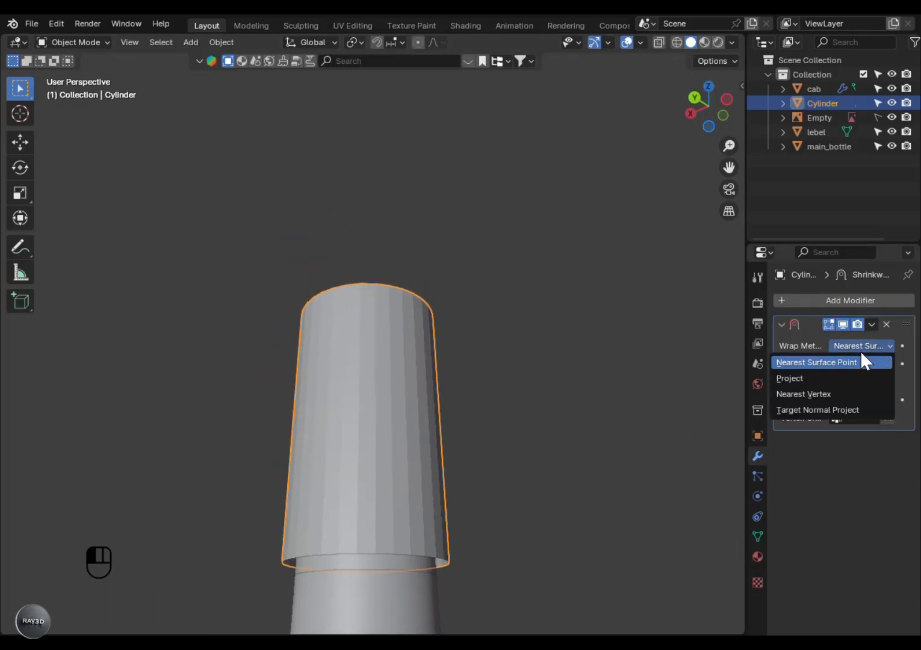
pyautogui.click(877, 383)
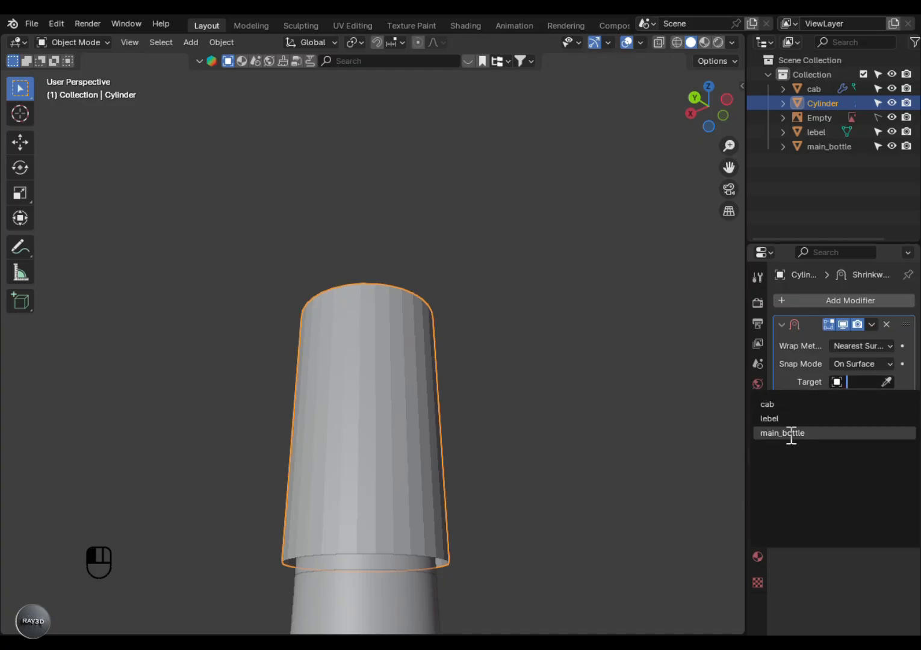
pyautogui.click(785, 405)
pyautogui.keyDown('alt'); pyautogui.moveTo(722, 482); pyautogui.dragTo(635, 483); pyautogui.keyUp('alt')
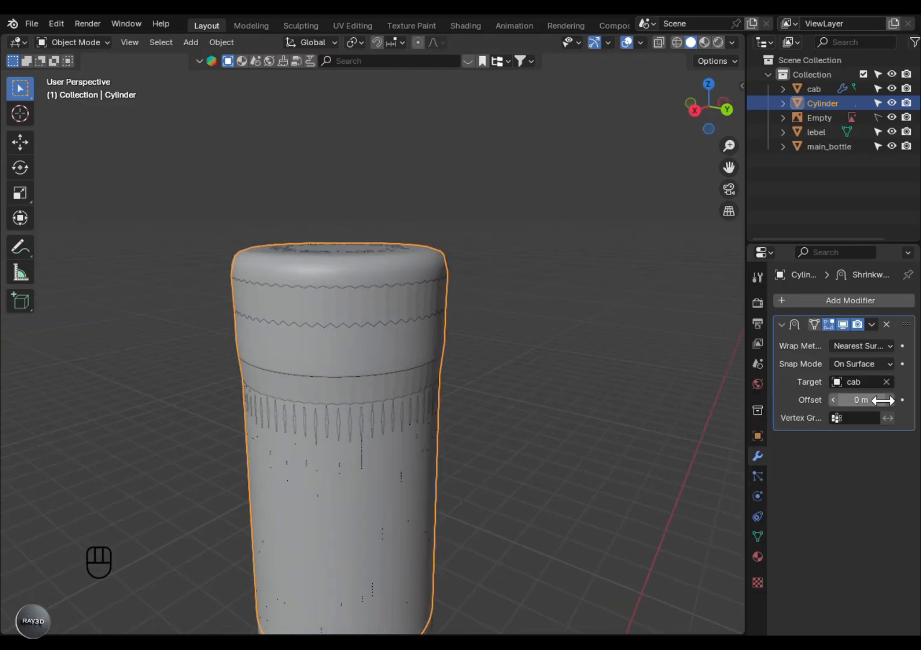
# Set the cylinder's Shrinkwrap offset to 0.01 m.
pyautogui.click(889, 399)
pyautogui.keyDown('alt'); pyautogui.keyDown('shift'); pyautogui.moveTo(561, 461); pyautogui.dragTo(601, 522); pyautogui.keyUp('shift'); pyautogui.keyUp('alt')
pyautogui.keyDown('alt'); pyautogui.moveTo(416, 405); pyautogui.dragTo(518, 437); pyautogui.keyUp('alt')
pyautogui.keyDown('alt'); pyautogui.keyDown('shift'); pyautogui.moveTo(438, 403); pyautogui.dragTo(400, 444); pyautogui.keyUp('shift'); pyautogui.keyUp('alt')
pyautogui.keyDown('alt'); pyautogui.moveTo(400, 444); pyautogui.dragTo(480, 442); pyautogui.keyUp('alt')
pyautogui.keyDown('alt'); pyautogui.keyDown('shift'); pyautogui.moveTo(394, 417); pyautogui.dragTo(421, 469); pyautogui.keyUp('shift'); pyautogui.keyUp('alt')
pyautogui.keyDown('alt'); pyautogui.keyDown('shift'); pyautogui.moveTo(541, 401); pyautogui.dragTo(562, 431); pyautogui.keyUp('shift'); pyautogui.keyUp('alt')
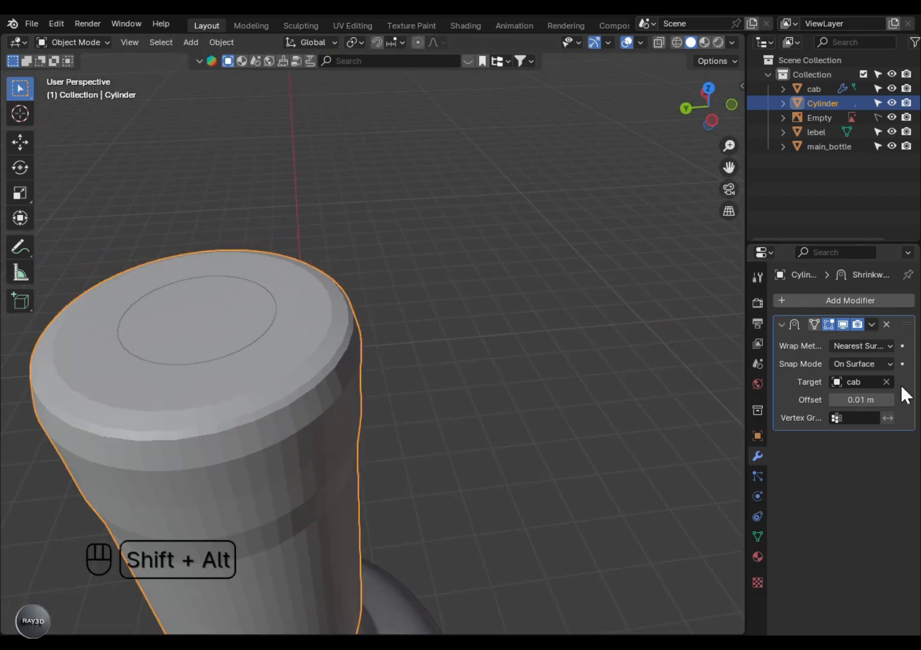
# Add a Subdivision Surface modifier to the cylinder below the Shrinkwrap.
pyautogui.click(845, 299)
pyautogui.moveTo(834, 288)
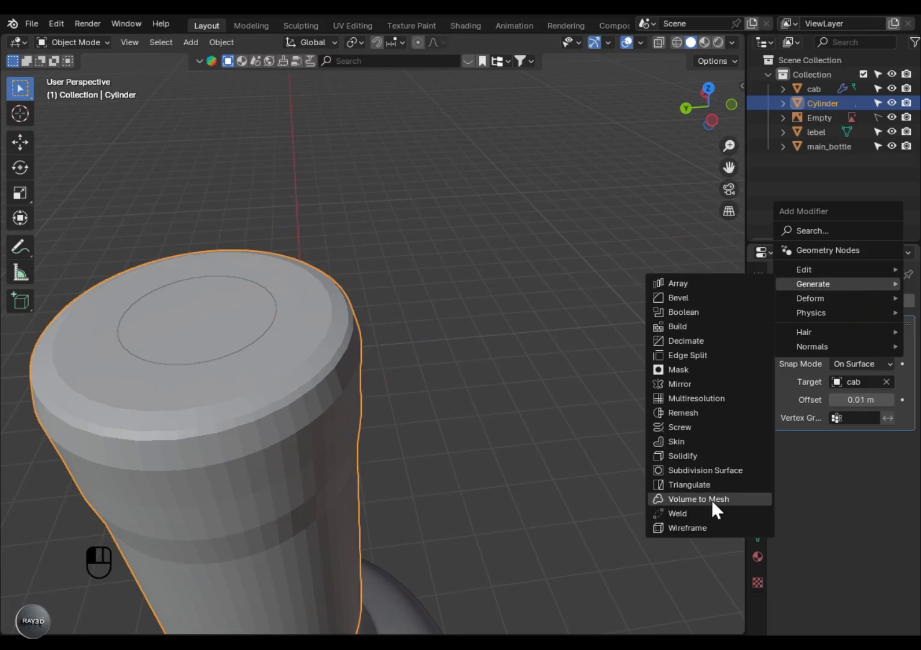
pyautogui.click(709, 470)
pyautogui.keyDown('alt'); pyautogui.moveTo(522, 475); pyautogui.dragTo(653, 382); pyautogui.keyUp('alt')
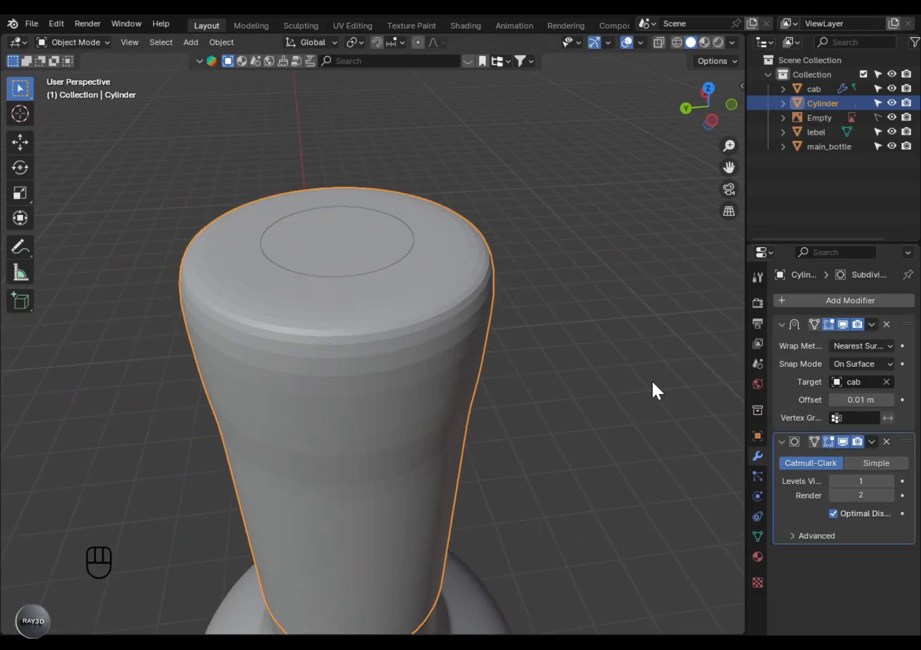
# Add a Solidify modifier to the cylinder and set its thickness to 0.001 m.
pyautogui.click(868, 301)
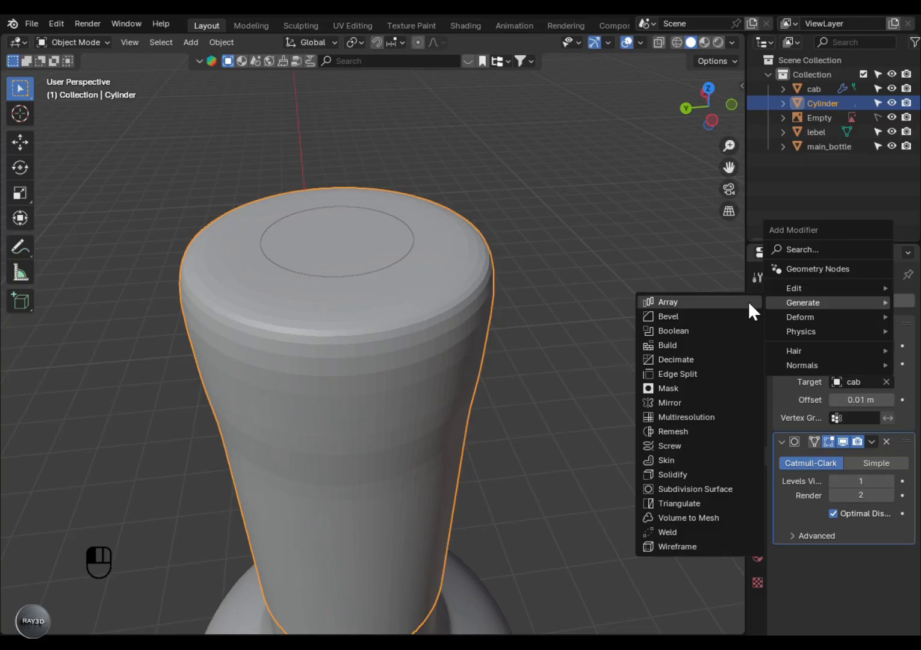
pyautogui.click(715, 473)
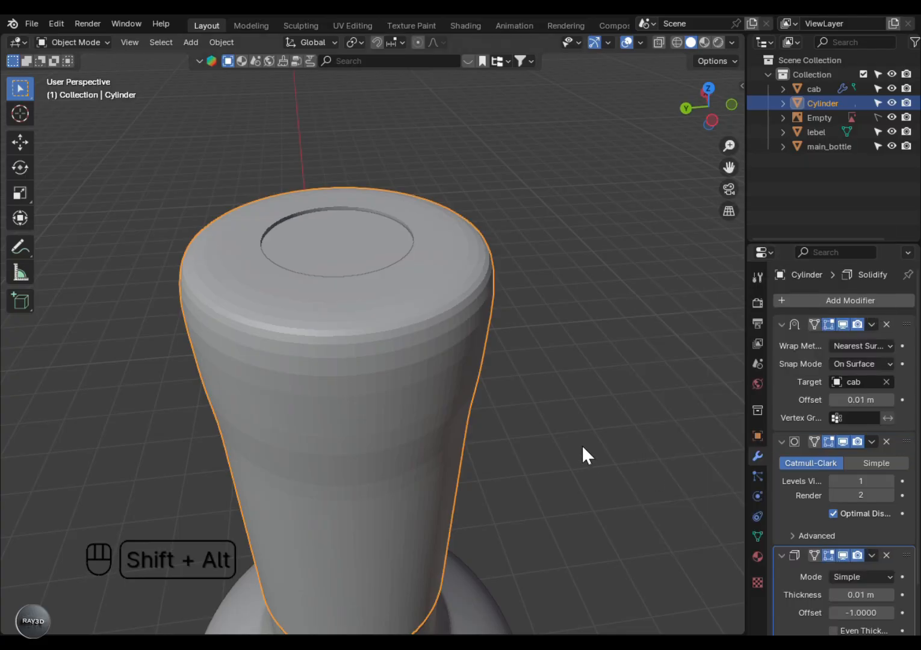
pyautogui.keyDown('alt'); pyautogui.keyDown('shift'); pyautogui.moveTo(582, 453); pyautogui.dragTo(600, 399); pyautogui.keyUp('shift'); pyautogui.keyUp('alt')
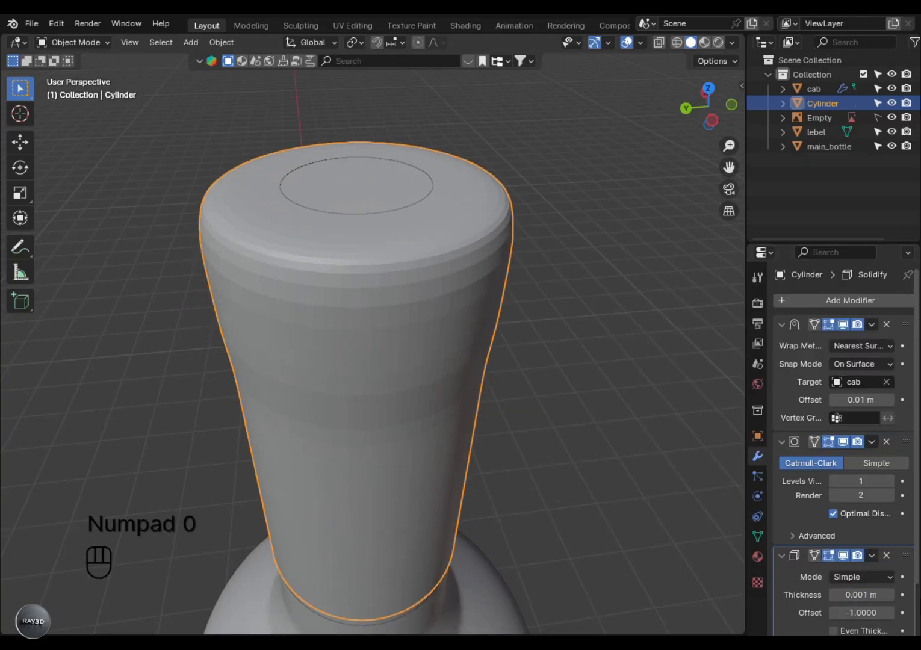
pyautogui.click(833, 594)
pyautogui.click(889, 595)
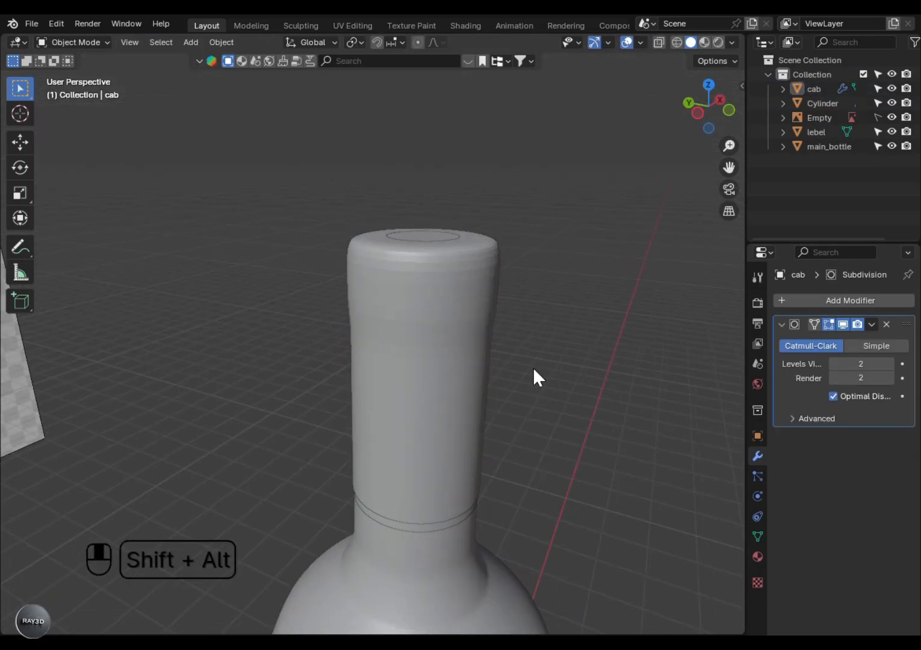
# Select the cab object and shade it smooth.
pyautogui.click(415, 467)
pyautogui.rightClick(352, 388)
pyautogui.click(344, 381)
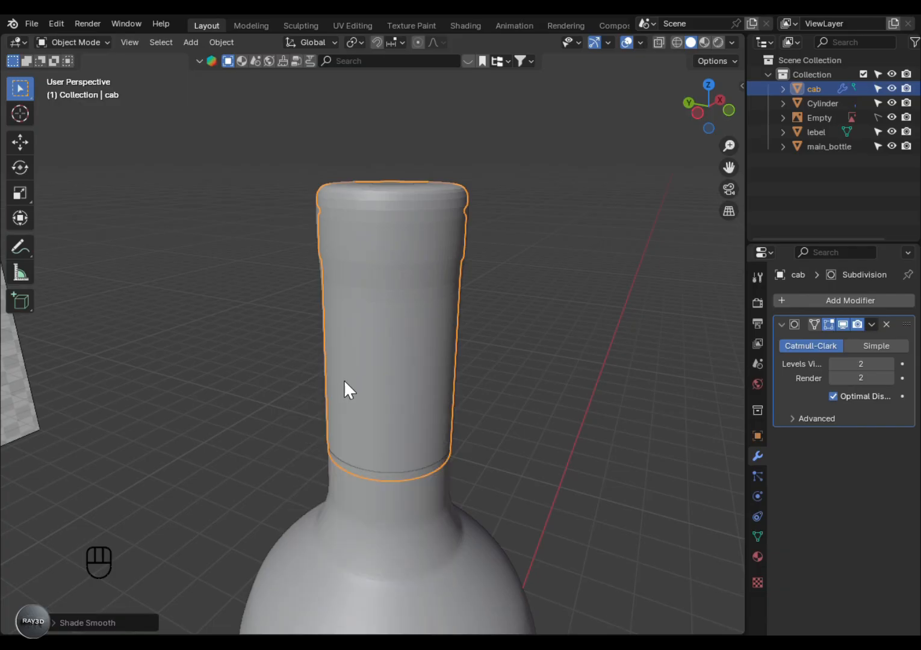
pyautogui.moveTo(343, 381); pyautogui.dragTo(483, 432, button='middle')
# Apply all transforms to the cab, cylinder, label and bottle objects together.
pyautogui.press('a')
pyautogui.hotkey('ctrl', 'a')
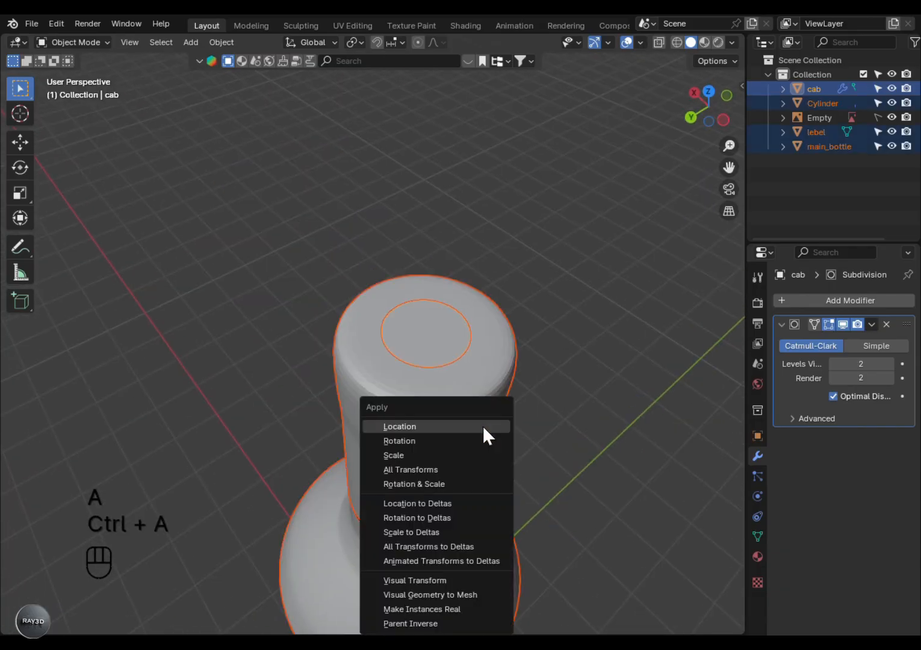
pyautogui.click(411, 470)
# Turn on the Face Orientation overlay to check the normals of the whole bottle.
pyautogui.moveTo(414, 464); pyautogui.dragTo(458, 416, button='middle')
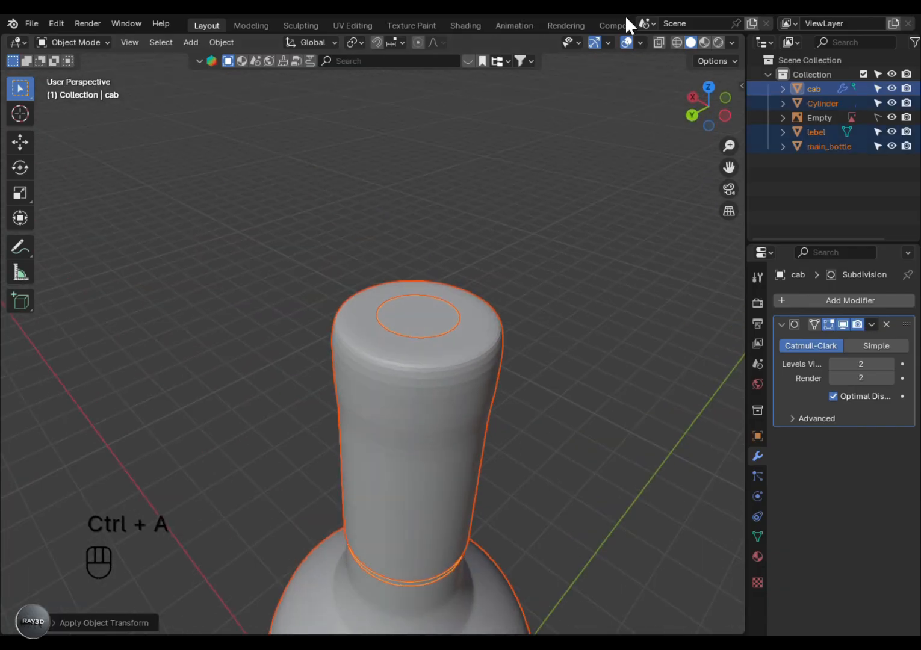
pyautogui.click(640, 43)
pyautogui.click(551, 303)
pyautogui.scroll(-5, 529, 546)
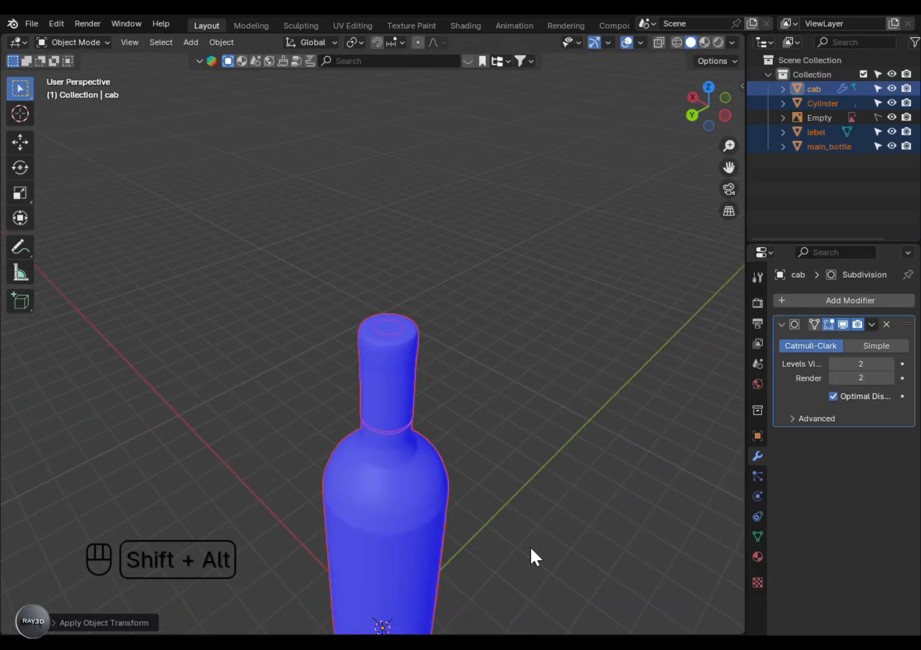
# Turn off the Face Orientation overlay in the viewport.
pyautogui.moveTo(530, 546); pyautogui.dragTo(542, 357, button='middle')
pyautogui.click(640, 42)
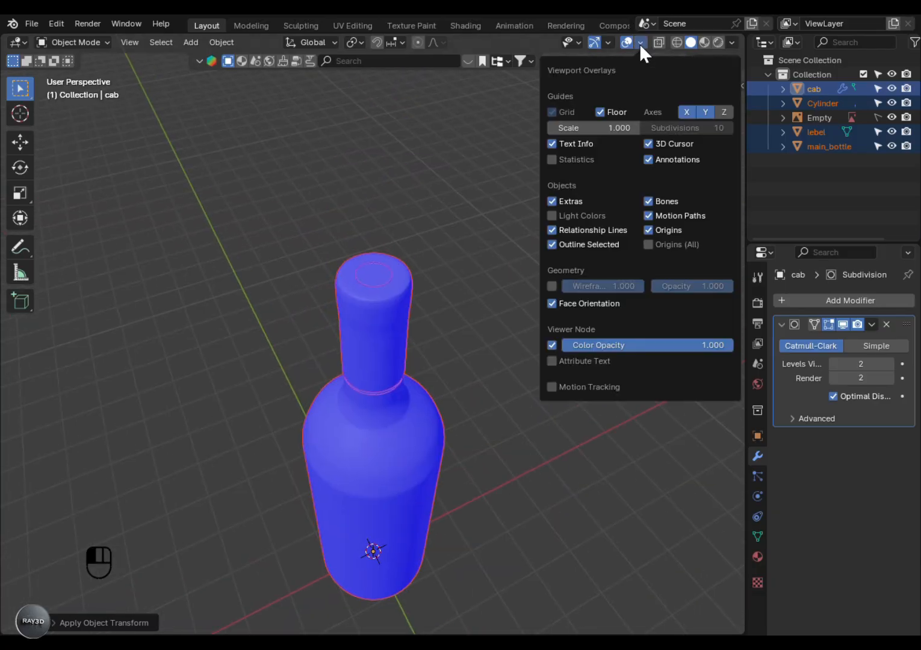
pyautogui.click(551, 303)
pyautogui.scroll(4, 359, 360)
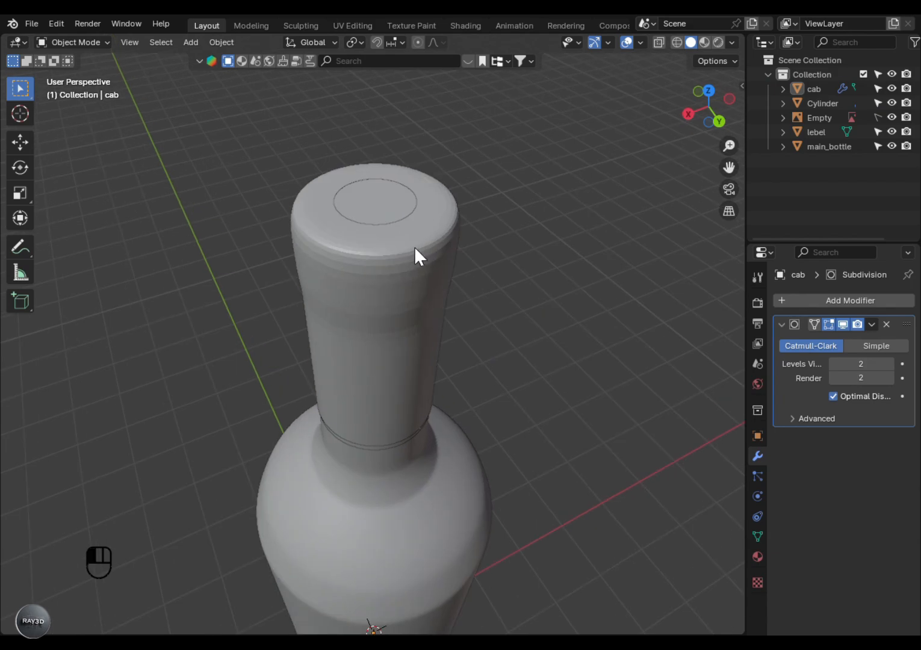
# Select the foil cylinder around the neck and remove its Subdivision modifier.
pyautogui.click(414, 246)
pyautogui.click(414, 246)
pyautogui.keyDown('alt'); pyautogui.moveTo(456, 365); pyautogui.dragTo(440, 360); pyautogui.keyUp('alt')
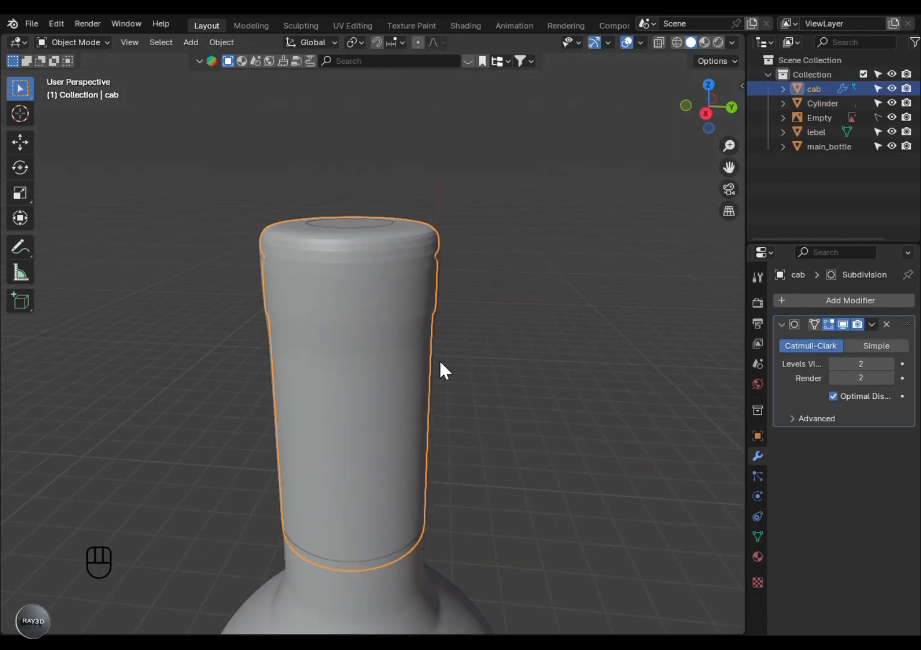
pyautogui.click(395, 275)
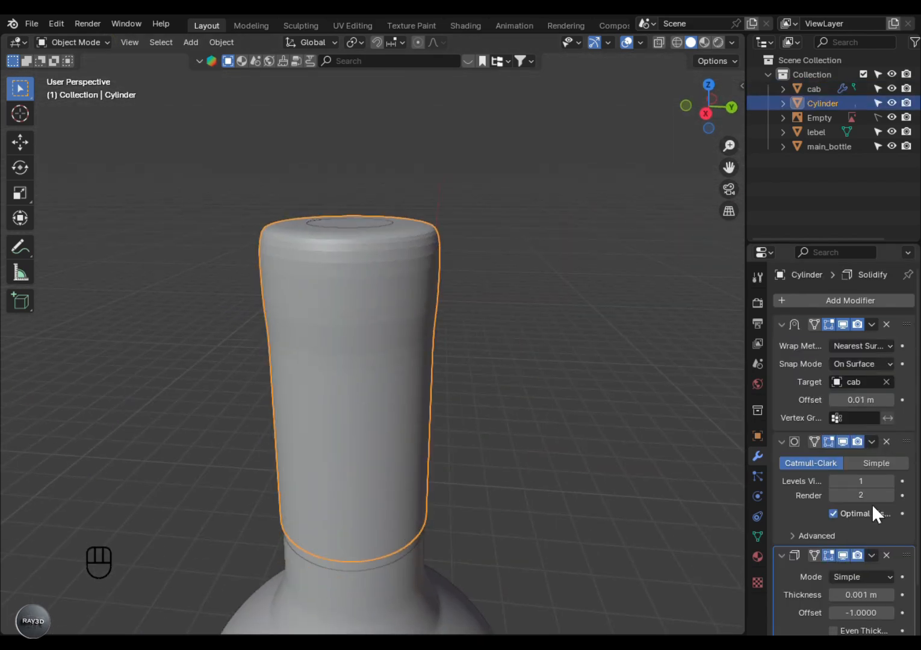
pyautogui.click(886, 475)
pyautogui.click(887, 442)
# Try shading the foil cylinder smooth without a Subdivision modifier.
pyautogui.keyDown('shift'); pyautogui.moveTo(388, 267); pyautogui.dragTo(446, 382, button='middle'); pyautogui.keyUp('shift')
pyautogui.moveTo(446, 382); pyautogui.dragTo(410, 378, button='right')
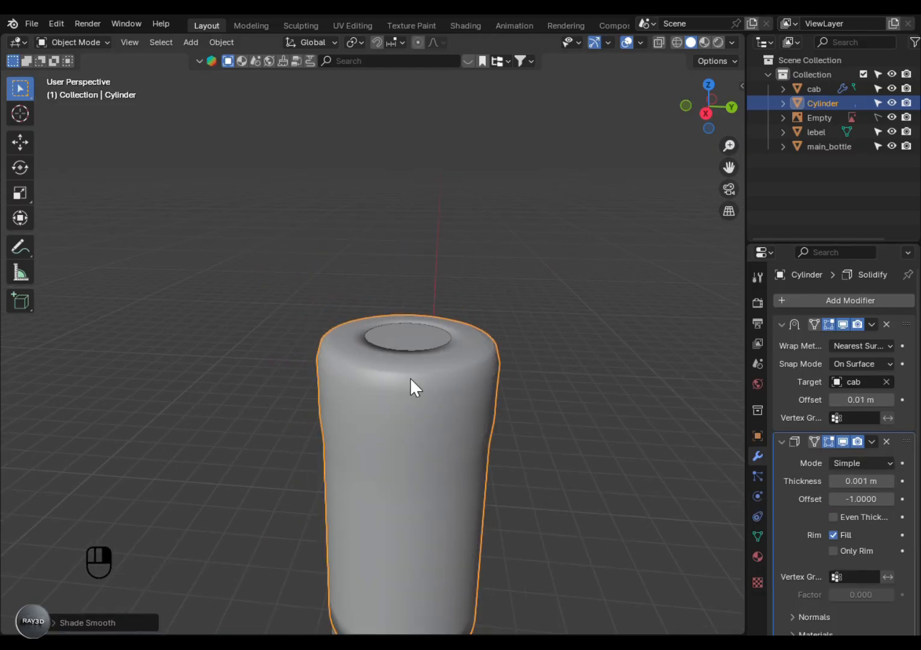
pyautogui.hotkey('ctrl', 'z')
pyautogui.press('Tab')
pyautogui.hotkey('ctrl', 'z')
# Move the foil cylinder's Solidify modifier to first place in the stack, above the Shrinkwrap modifier.
pyautogui.scroll(-3, 441, 391)
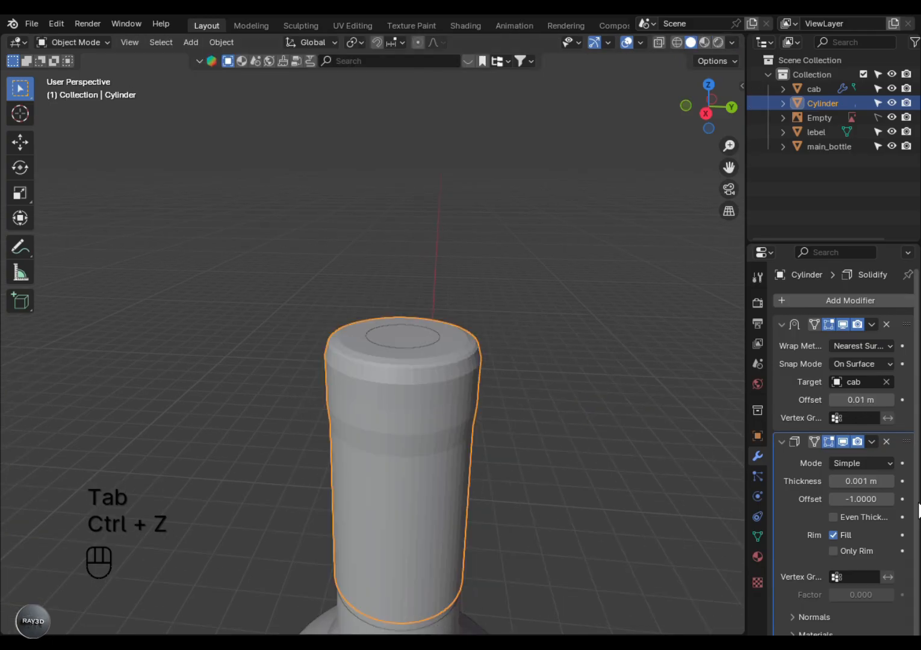
pyautogui.click(871, 441)
pyautogui.click(828, 505)
# Try shading the foil cylinder smooth with Solidify placed first in the modifier stack.
pyautogui.scroll(3, 486, 415)
pyautogui.rightClick(487, 415)
pyautogui.click(442, 380)
pyautogui.rightClick(432, 388)
pyautogui.hotkey('ctrl', 'z')
pyautogui.hotkey('ctrl', 'z')
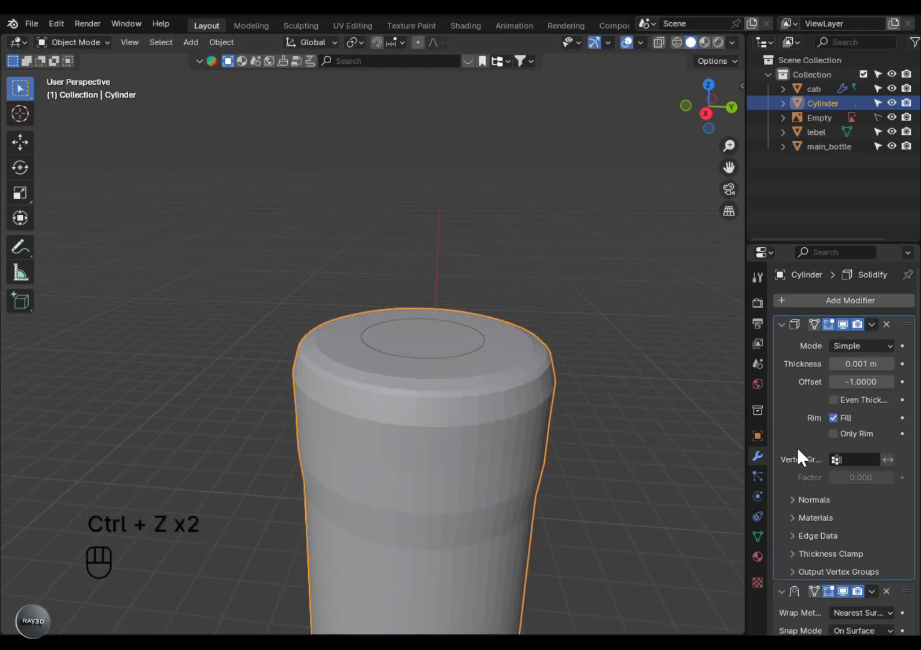
# Add a Subdivision Surface modifier after the cylinder's Shrinkwrap modifier and shade the cylinder smooth.
pyautogui.click(782, 300)
pyautogui.moveTo(751, 295)
pyautogui.click(638, 480)
pyautogui.scroll(-5, 870, 474)
pyautogui.rightClick(383, 376)
pyautogui.click(382, 378)
# Scale the edge loop around the opening in the top of the foil cylinder.
pyautogui.moveTo(383, 385)
pyautogui.keyDown('alt'); pyautogui.mouseDown()
pyautogui.moveTo(408, 400)
pyautogui.moveTo(386, 388)
pyautogui.mouseUp(); pyautogui.keyUp('alt')
pyautogui.keyDown('alt'); pyautogui.moveTo(386, 388); pyautogui.dragTo(486, 475); pyautogui.keyUp('alt')
pyautogui.press('Tab')
pyautogui.press('2')
pyautogui.keyDown('alt'); pyautogui.click(411, 489); pyautogui.keyUp('alt')
pyautogui.press('s')
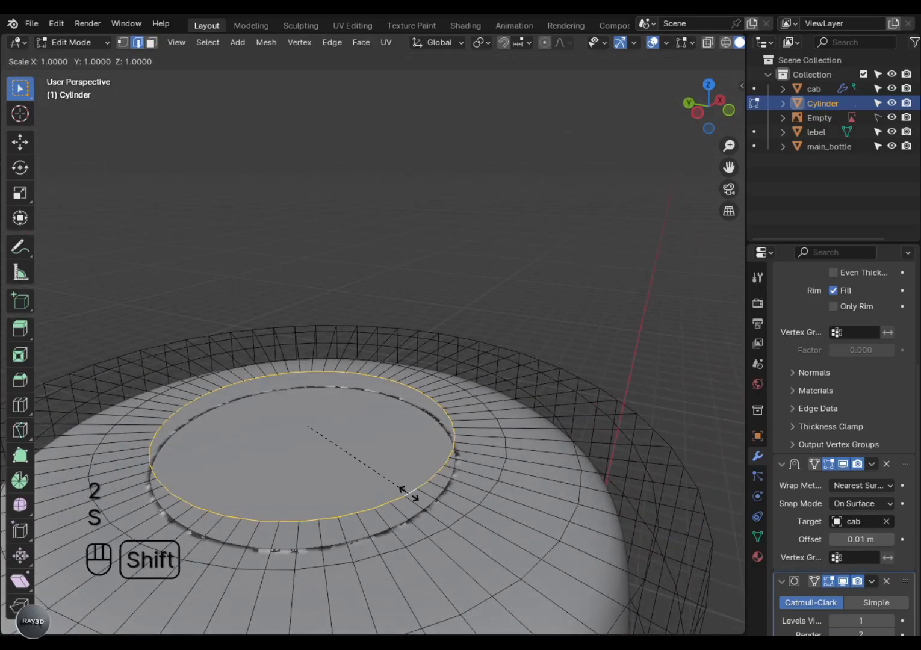
pyautogui.click(559, 589)
# Add a supporting loop cut around the opening in the top of the foil cylinder.
pyautogui.hotkey('ctrl', 'r')
pyautogui.click(455, 516)
pyautogui.click(378, 421)
pyautogui.press('Tab')
pyautogui.scroll(-5, 375, 431)
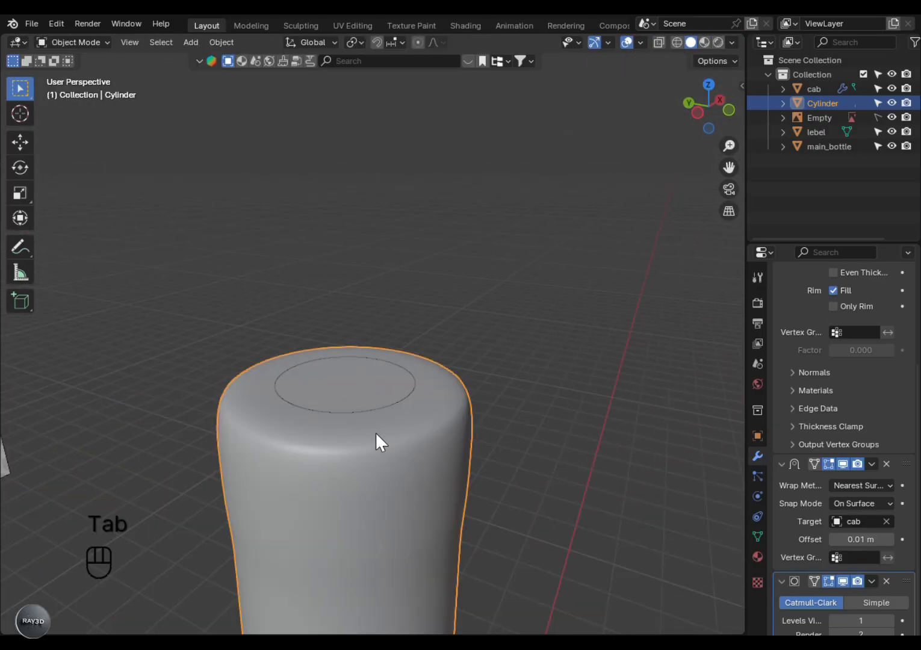
# Add a supporting loop cut close to the lower edge of the foil cylinder.
pyautogui.scroll(5, 385, 474)
pyautogui.moveTo(491, 497); pyautogui.dragTo(415, 499, button='middle')
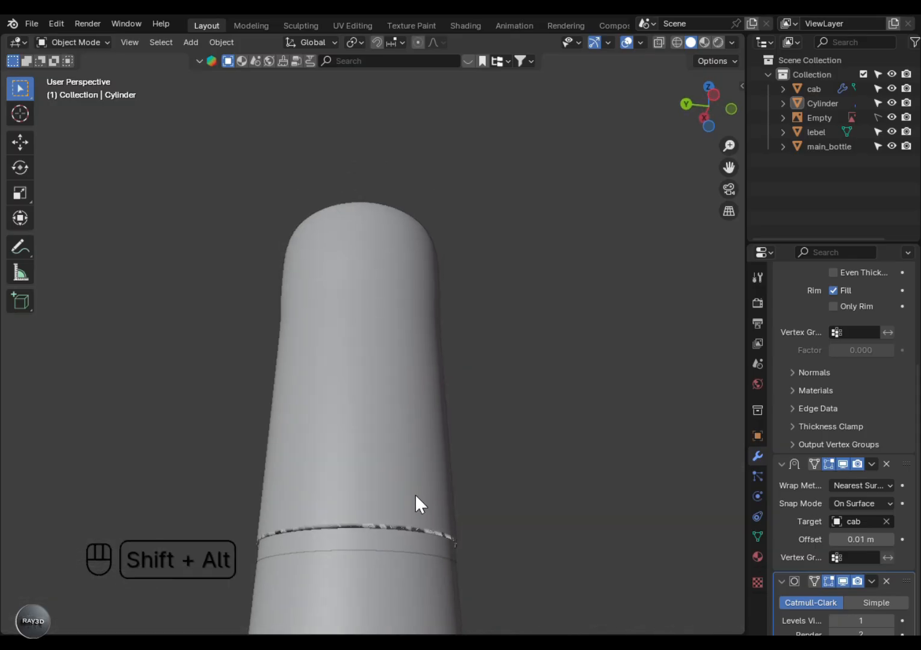
pyautogui.press('Tab')
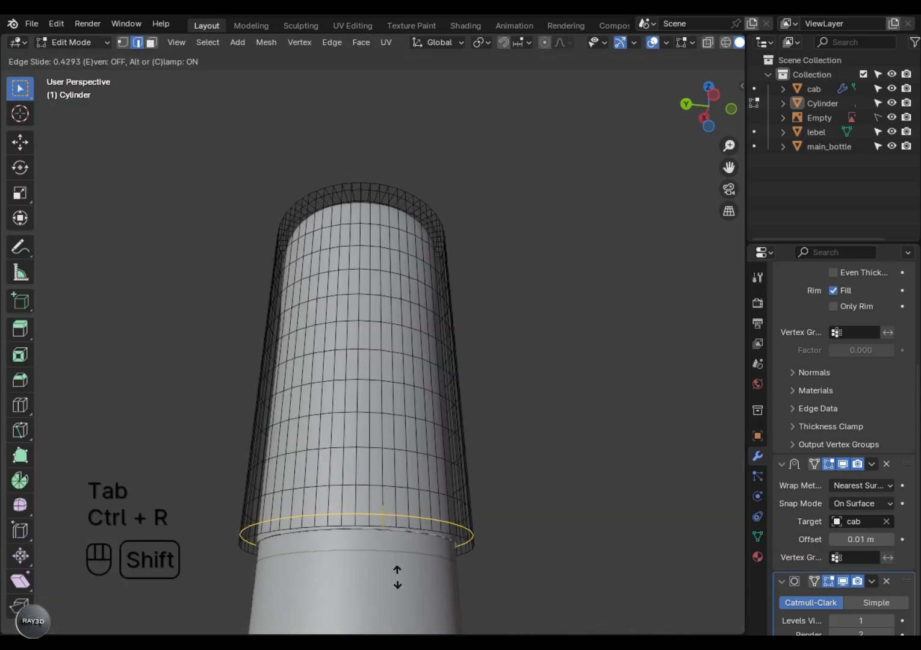
pyautogui.click(409, 60)
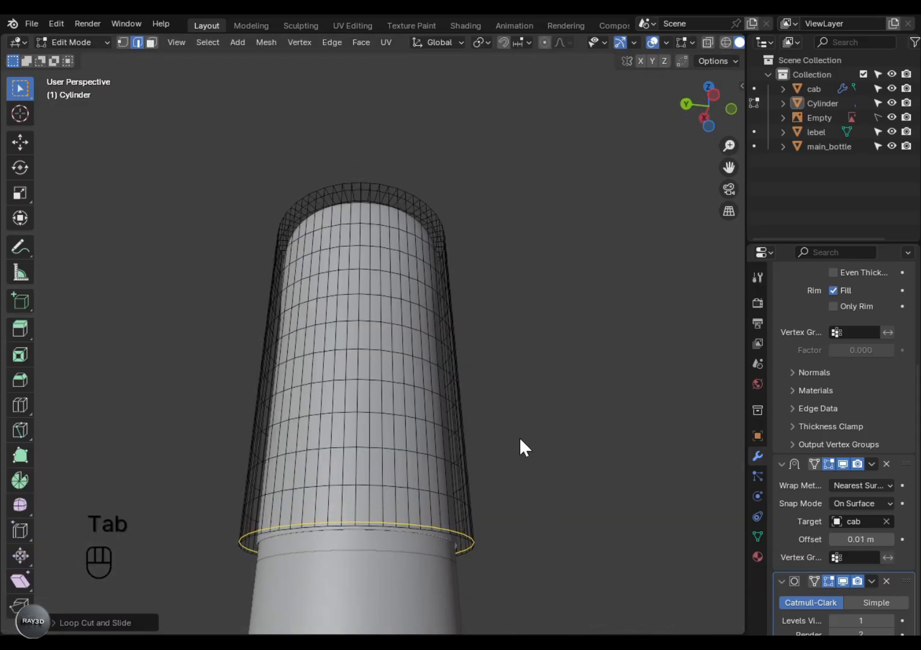
pyautogui.press('Tab')
# In front view, move the cylinder's lower edge loops down along Z by about 0.06 m to match the foil's edge in the reference.
pyautogui.scroll(-4, 520, 441)
pyautogui.scroll(5, 321, 472)
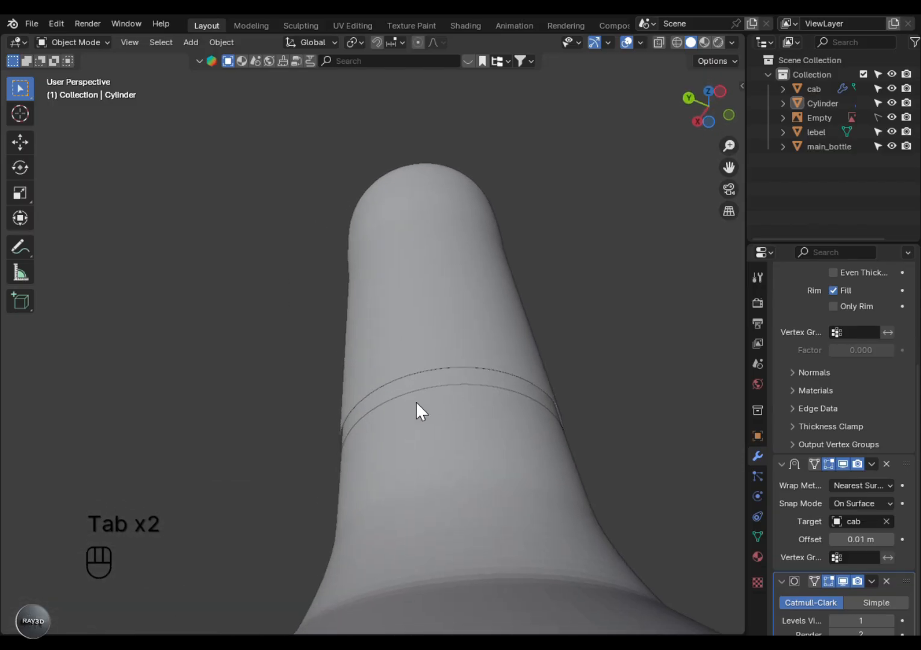
pyautogui.moveTo(416, 403); pyautogui.dragTo(434, 417, button='middle')
pyautogui.press('Tab')
pyautogui.hotkey('alt', 'z')
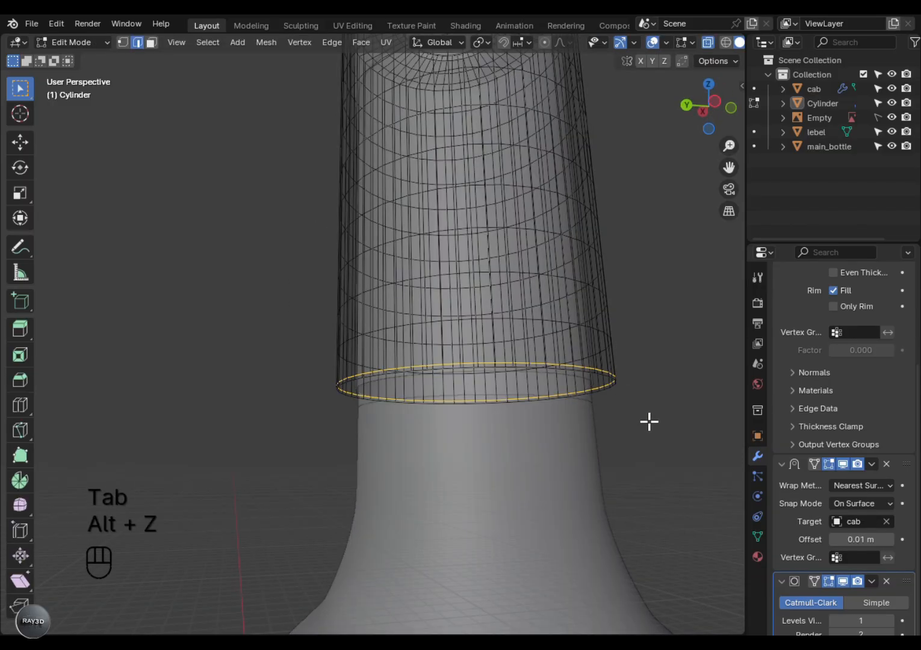
pyautogui.press('KP_1')
pyautogui.moveTo(381, 396); pyautogui.dragTo(151, 347)
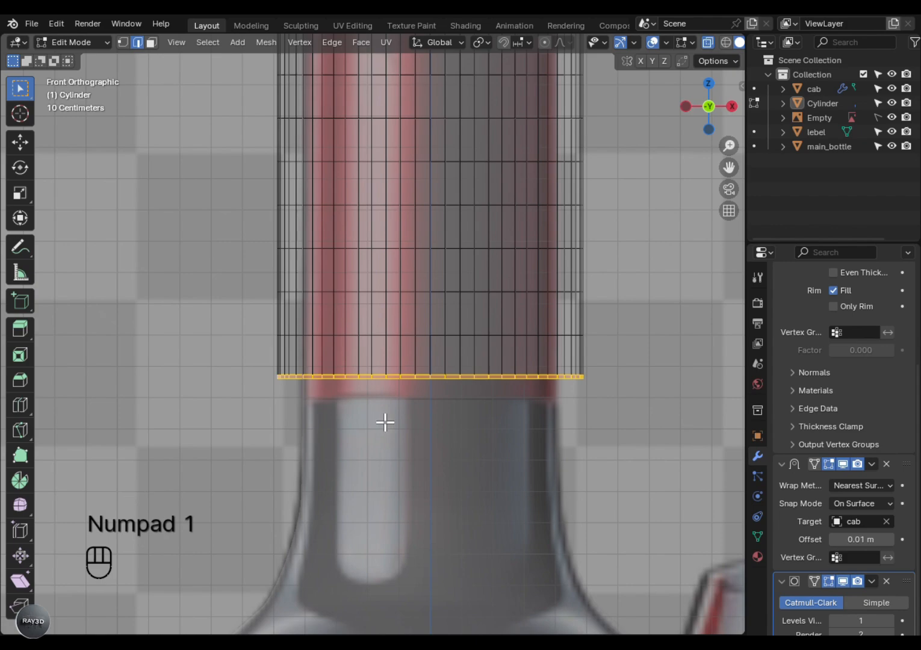
pyautogui.press('g')
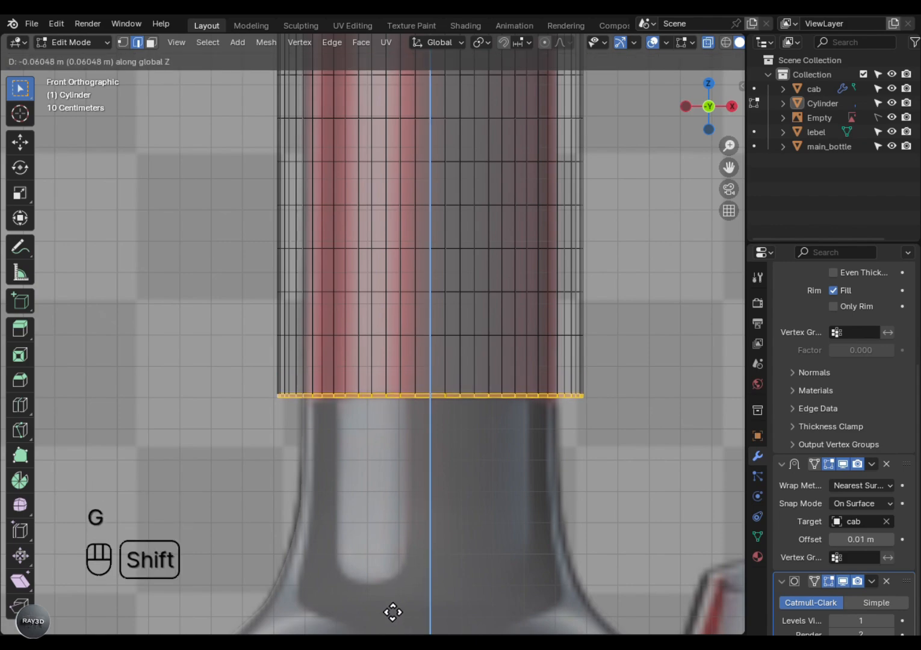
pyautogui.click(393, 613)
pyautogui.press('Tab')
pyautogui.hotkey('alt', 'z')
# Select the main_bottle object and shade it smooth.
pyautogui.moveTo(304, 500)
pyautogui.mouseDown(button='middle')
pyautogui.moveTo(422, 372)
pyautogui.moveTo(312, 486)
pyautogui.mouseUp(button='middle')
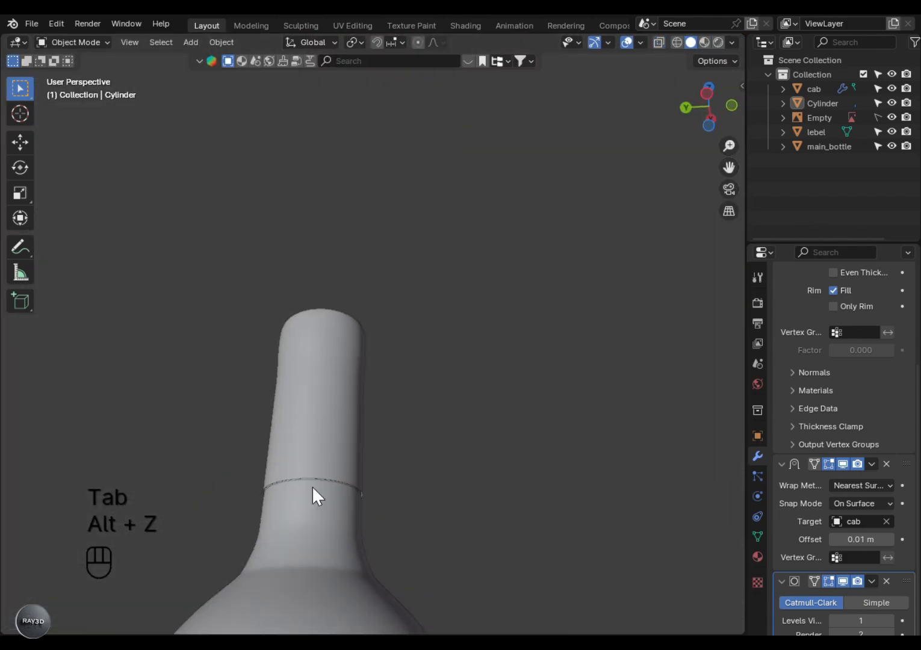
pyautogui.scroll(4, 337, 470)
pyautogui.keyDown('shift'); pyautogui.moveTo(356, 456); pyautogui.dragTo(481, 249, button='middle'); pyautogui.keyUp('shift')
pyautogui.moveTo(466, 385); pyautogui.dragTo(425, 405, button='middle')
pyautogui.scroll(-3, 403, 370)
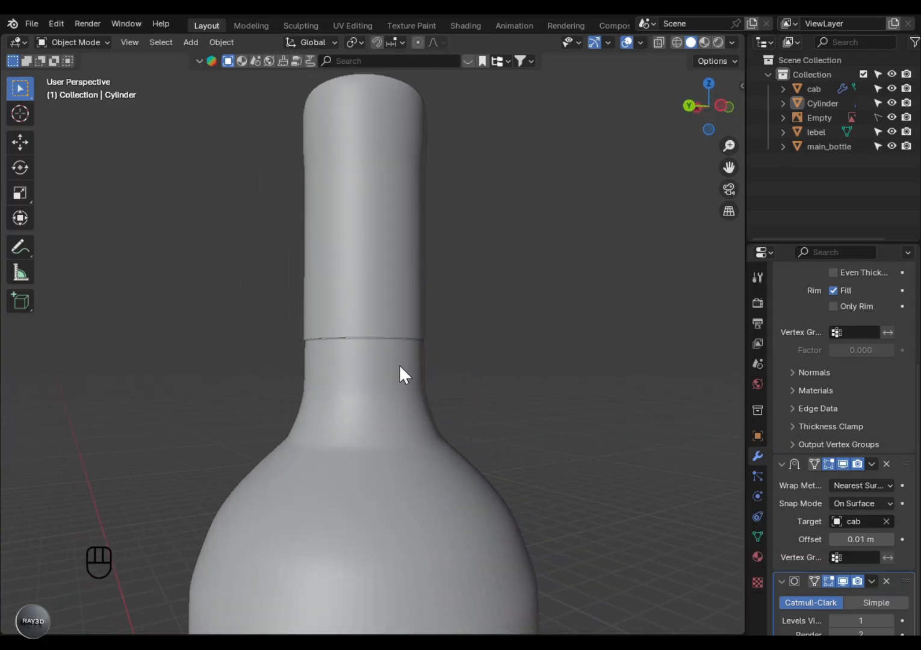
pyautogui.click(399, 364)
pyautogui.rightClick(383, 342)
pyautogui.click(352, 365)
pyautogui.scroll(-3, 508, 282)
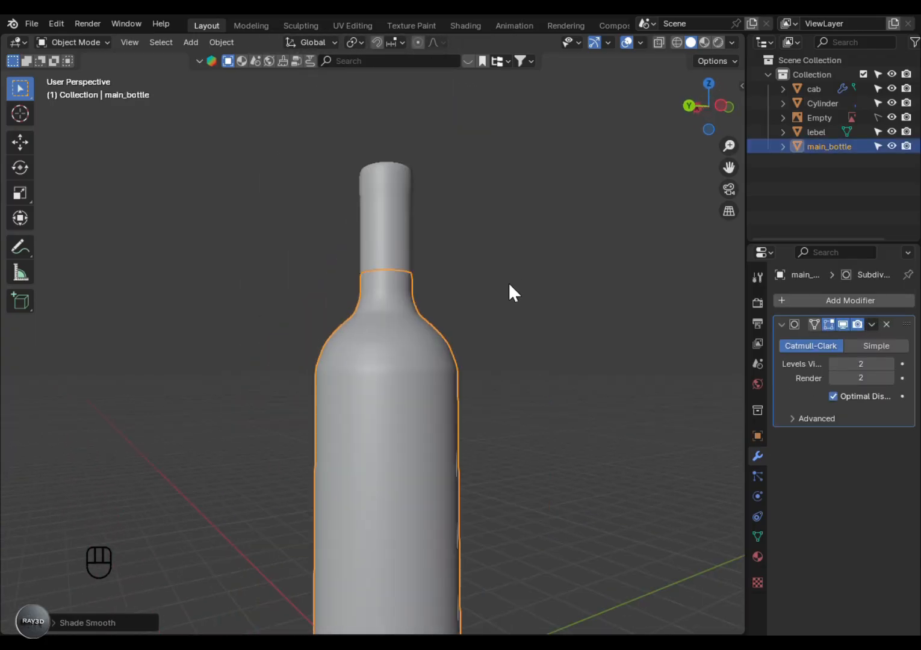
# Select the label object and switch the viewport to Material Preview shading.
pyautogui.keyDown('alt'); pyautogui.moveTo(508, 282); pyautogui.dragTo(319, 391); pyautogui.keyUp('alt')
pyautogui.keyDown('alt'); pyautogui.keyDown('shift'); pyautogui.moveTo(473, 445); pyautogui.dragTo(429, 374); pyautogui.keyUp('shift'); pyautogui.keyUp('alt')
pyautogui.click(399, 359)
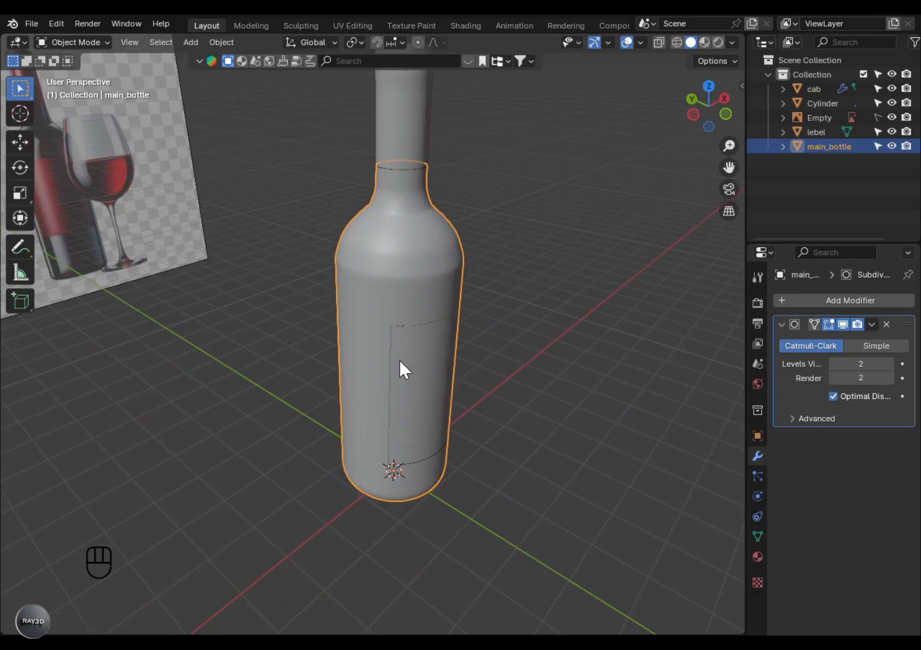
pyautogui.click(399, 359)
pyautogui.press('z')
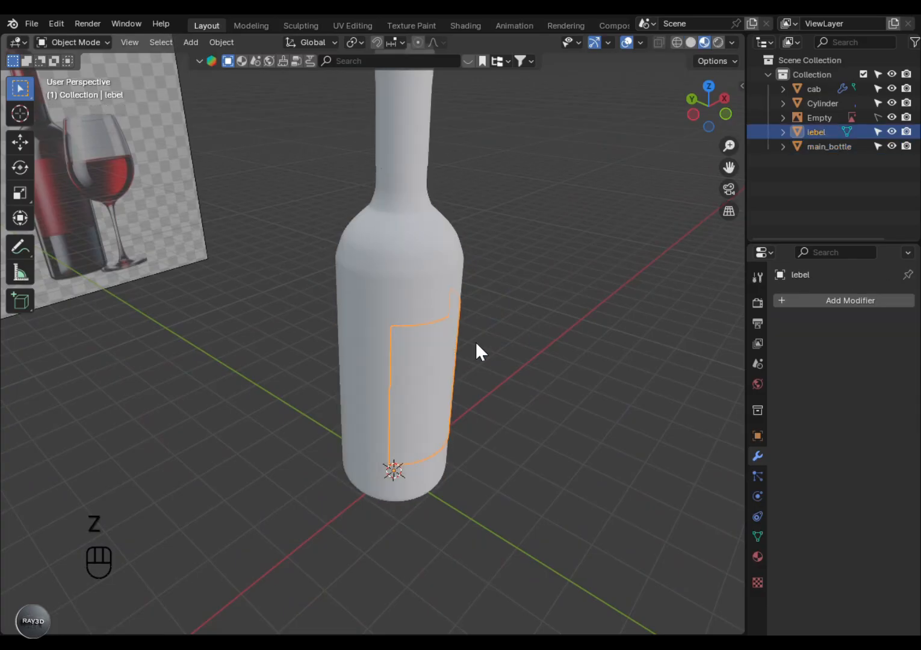
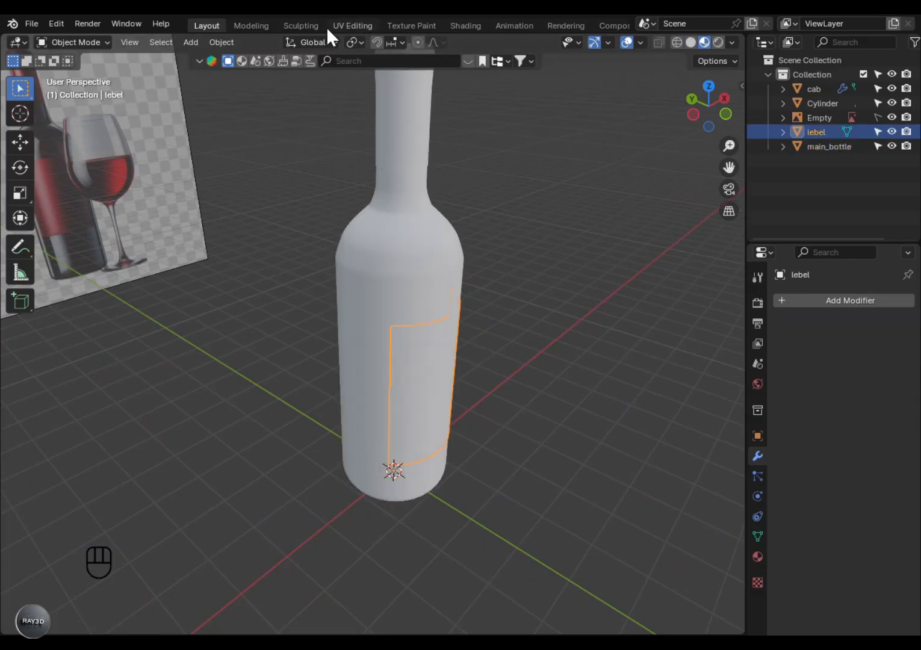
# Create a new material for the label in the Shading workspace.
pyautogui.scroll(-5, 326, 27)
pyautogui.click(294, 25)
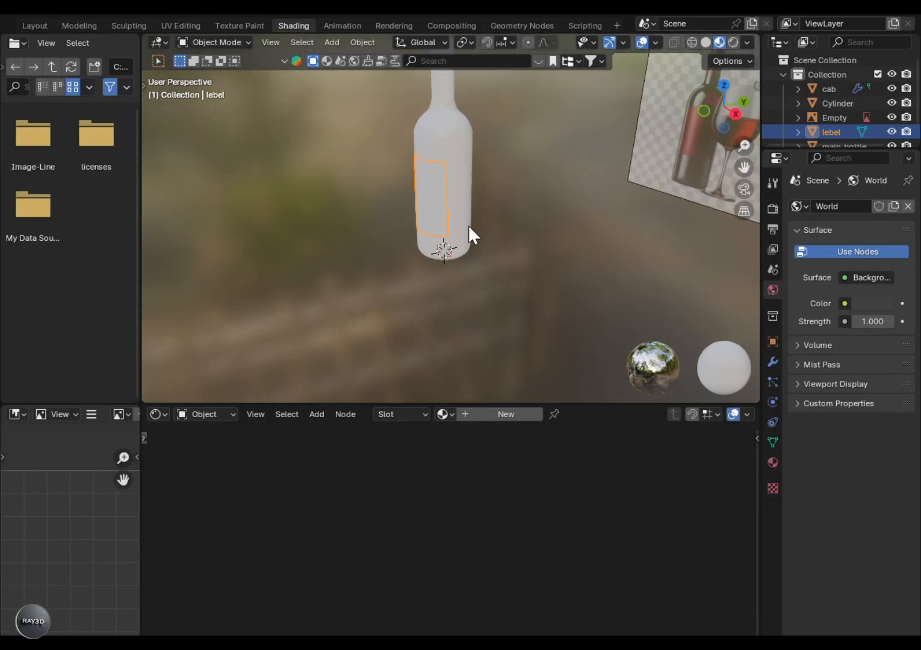
pyautogui.click(468, 414)
pyautogui.moveTo(402, 453); pyautogui.dragTo(495, 485, button='middle')
# Add an Image Texture node to the label material and connect its Color to the Principled BSDF's Base Color.
pyautogui.hotkey('shift', 'a')
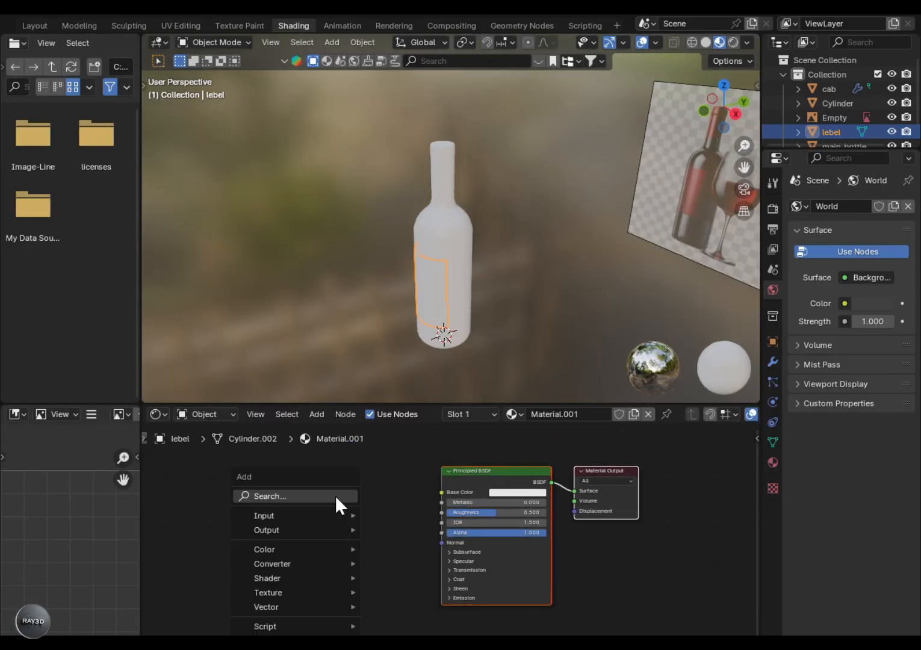
pyautogui.click(334, 496)
pyautogui.click(404, 538)
pyautogui.click(287, 501)
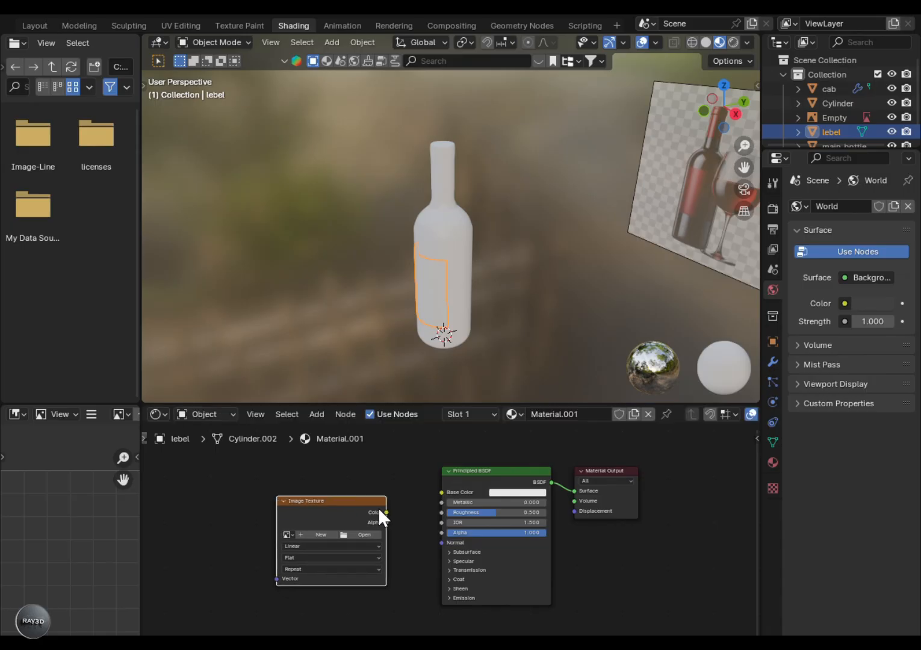
pyautogui.moveTo(430, 493); pyautogui.dragTo(433, 493)
# Load 11585236.jpg from the Downloads folder into the label's Image Texture node.
pyautogui.click(364, 535)
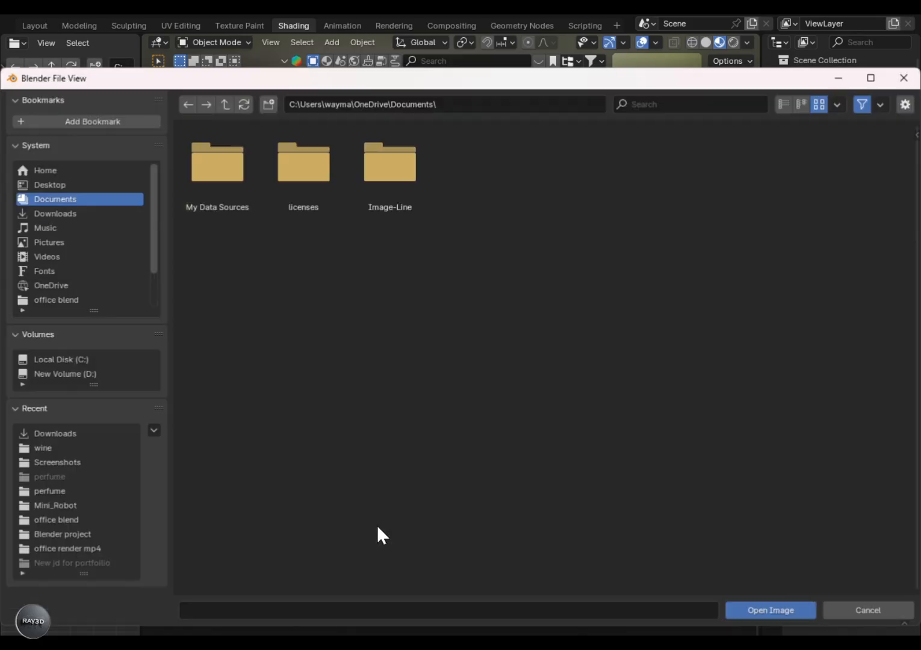
pyautogui.click(45, 216)
pyautogui.click(475, 531)
pyautogui.click(772, 611)
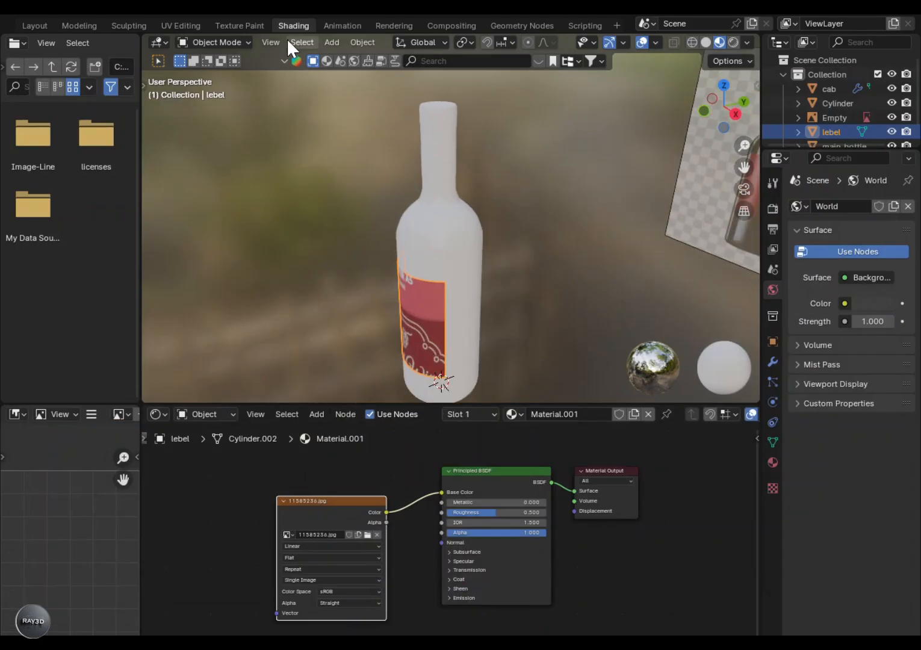
# In the UV Editing workspace, show the label with Material Preview shading and isolate it in local view.
pyautogui.click(181, 26)
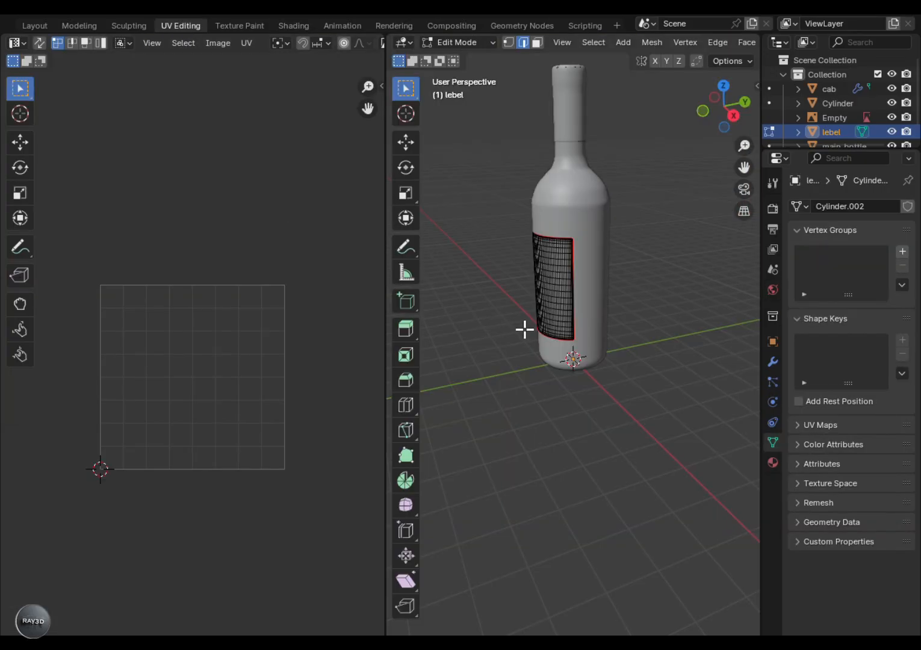
pyautogui.press('z')
pyautogui.press('2')
pyautogui.scroll(4, 524, 330)
pyautogui.moveTo(525, 329)
pyautogui.keyDown('shift'); pyautogui.mouseDown(button='middle')
pyautogui.moveTo(507, 504)
pyautogui.moveTo(576, 452)
pyautogui.moveTo(555, 422)
pyautogui.mouseUp(button='middle'); pyautogui.keyUp('shift')
pyautogui.press('KP_Divide')
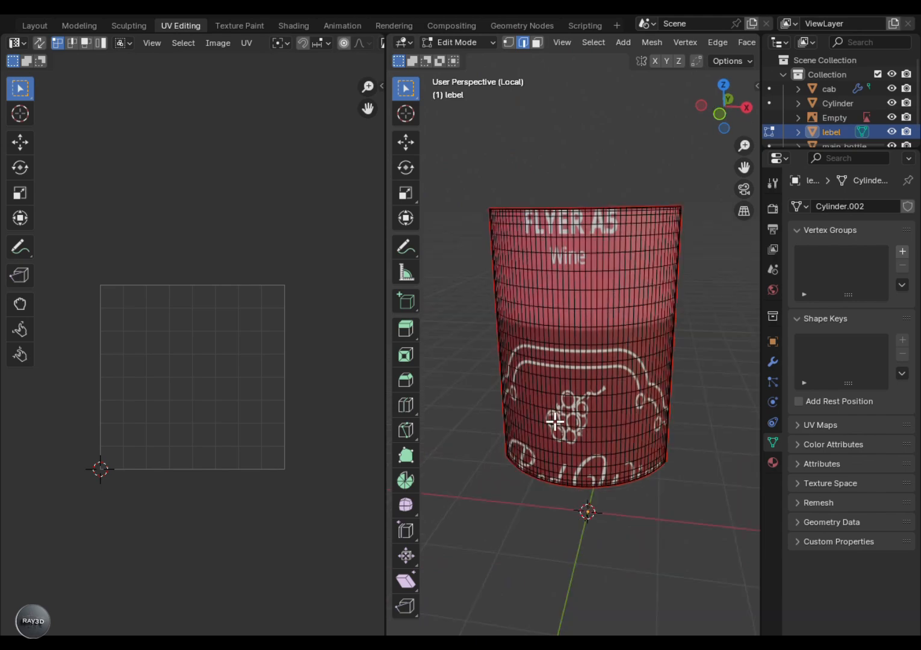
# Select all of the label's geometry and unwrap it onto the label image.
pyautogui.press('a')
pyautogui.press('u')
pyautogui.click(598, 363)
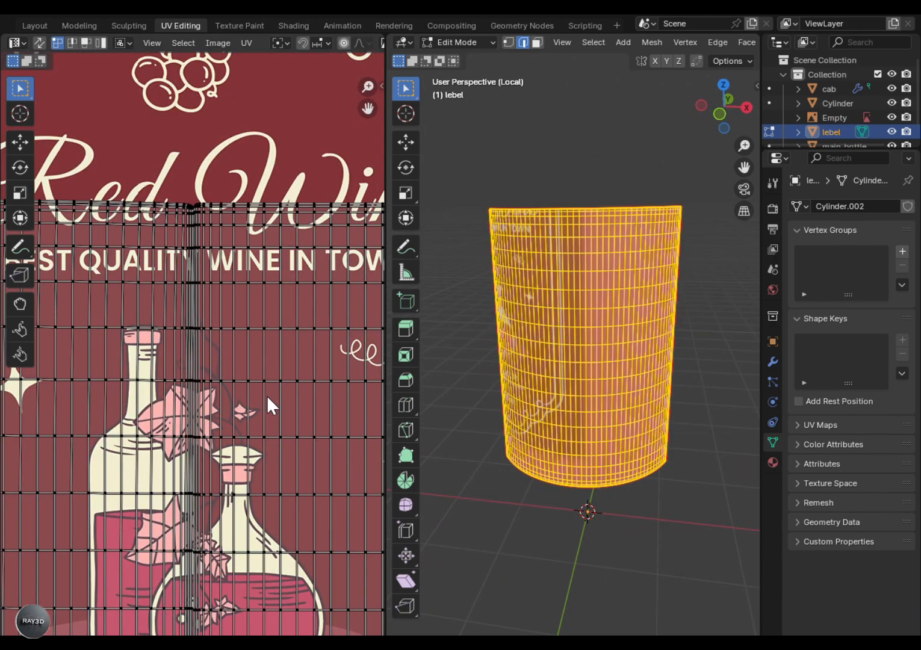
# Try moving the label's right UV island up along Y over the wine artwork.
pyautogui.scroll(-8, 244, 431)
pyautogui.press('g')
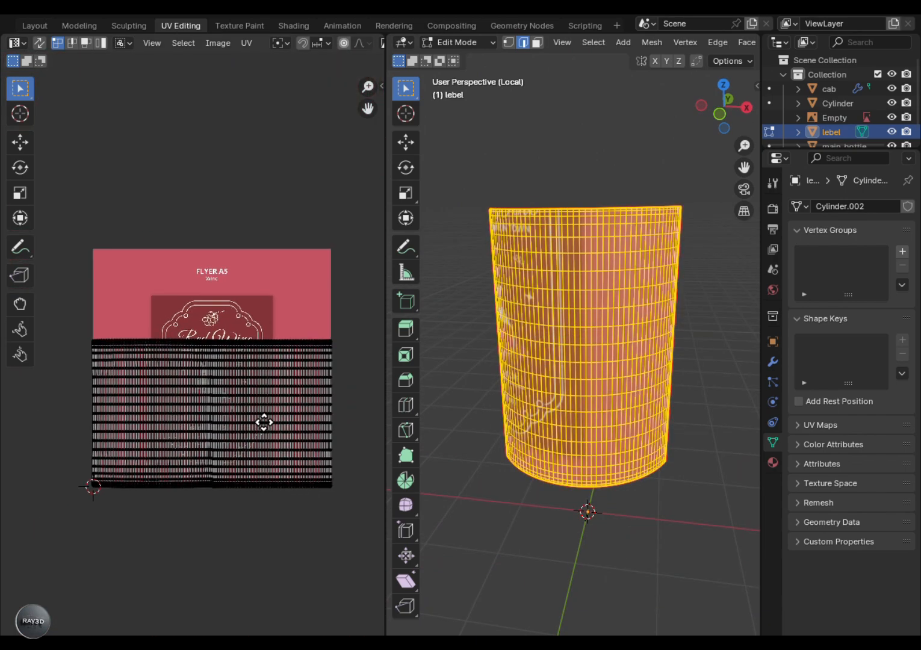
pyautogui.scroll(4, 263, 446)
pyautogui.moveTo(296, 366); pyautogui.dragTo(258, 378, button='middle')
pyautogui.click(268, 370)
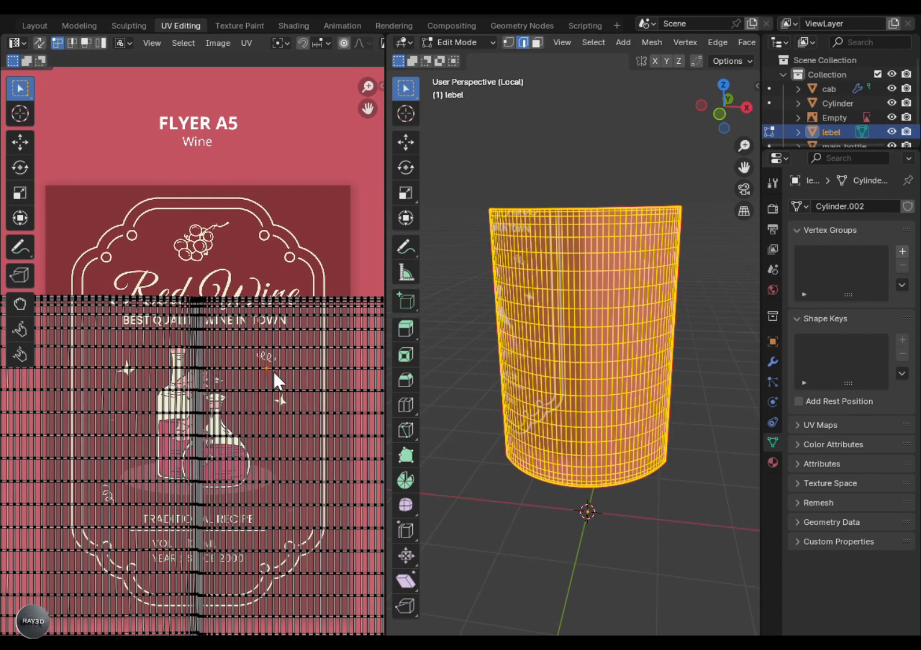
pyautogui.hotkey('ctrl', 'l')
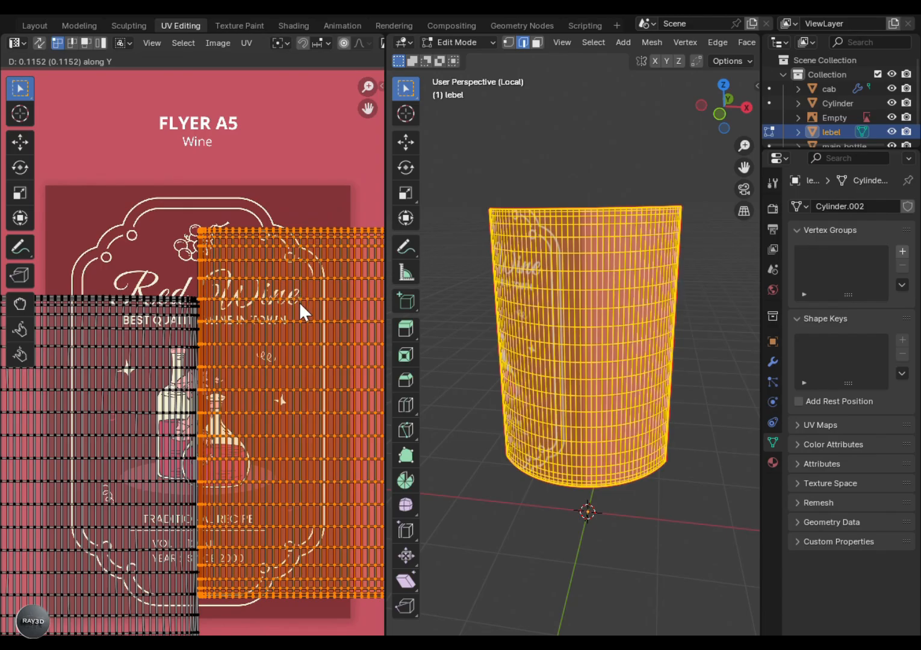
pyautogui.rightClick(299, 302)
# Select the label's entire left UV island and move it up along Y to about the level above the right island.
pyautogui.click(175, 347)
pyautogui.hotkey('ctrl', 'l')
pyautogui.press('g')
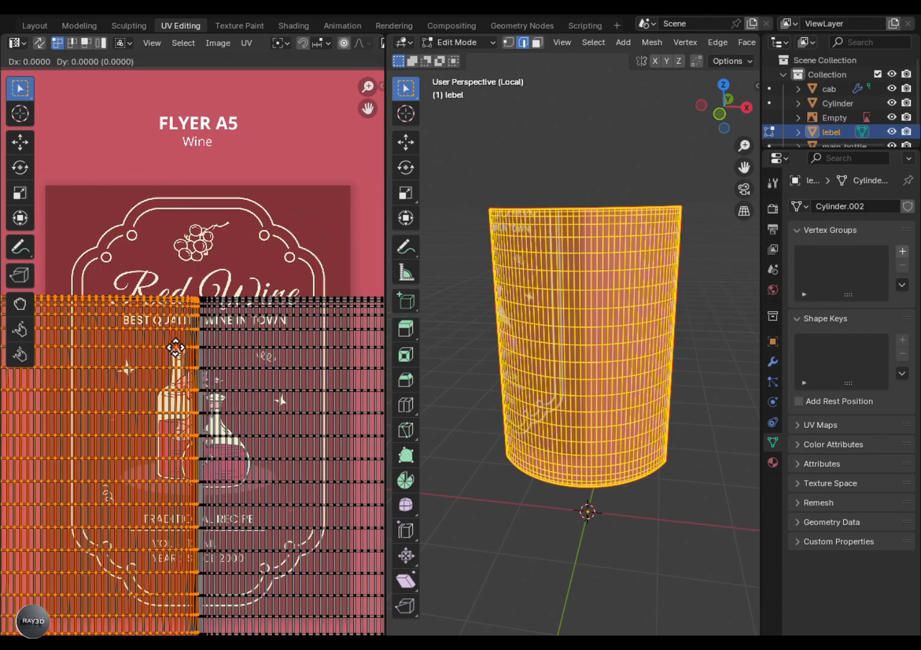
pyautogui.press('y')
pyautogui.press('Return')
pyautogui.press('t')
pyautogui.scroll(-6, 204, 541)
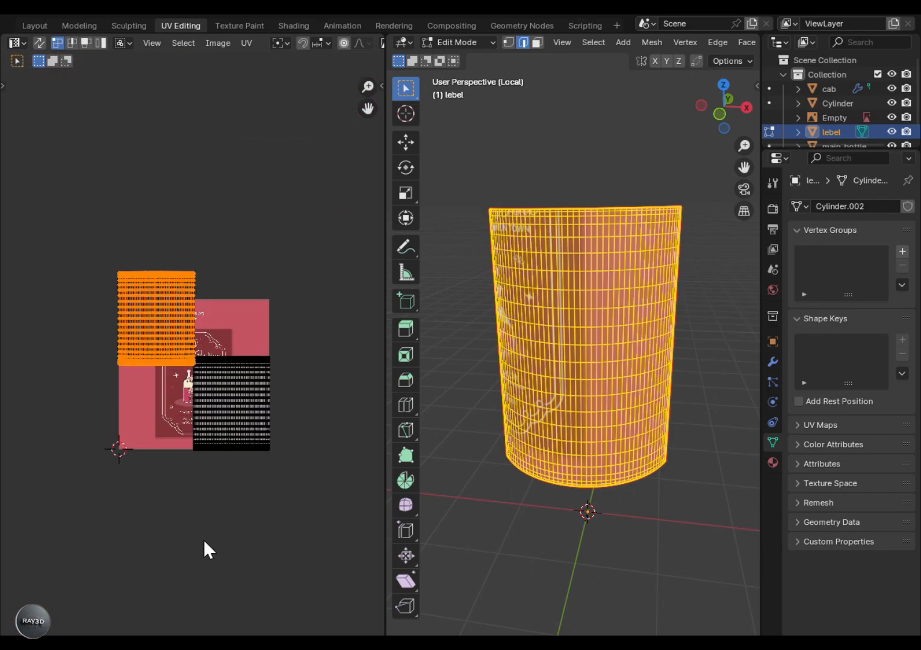
# Move the selected left UV island up along Y until it is well clear of the label image.
pyautogui.moveTo(197, 516); pyautogui.dragTo(201, 558, button='middle')
pyautogui.press('g')
pyautogui.press('y')
pyautogui.click(223, 418)
# Select the entire right UV island and move it along X by about -0.25 to centre it over the wine artwork.
pyautogui.scroll(5, 234, 512)
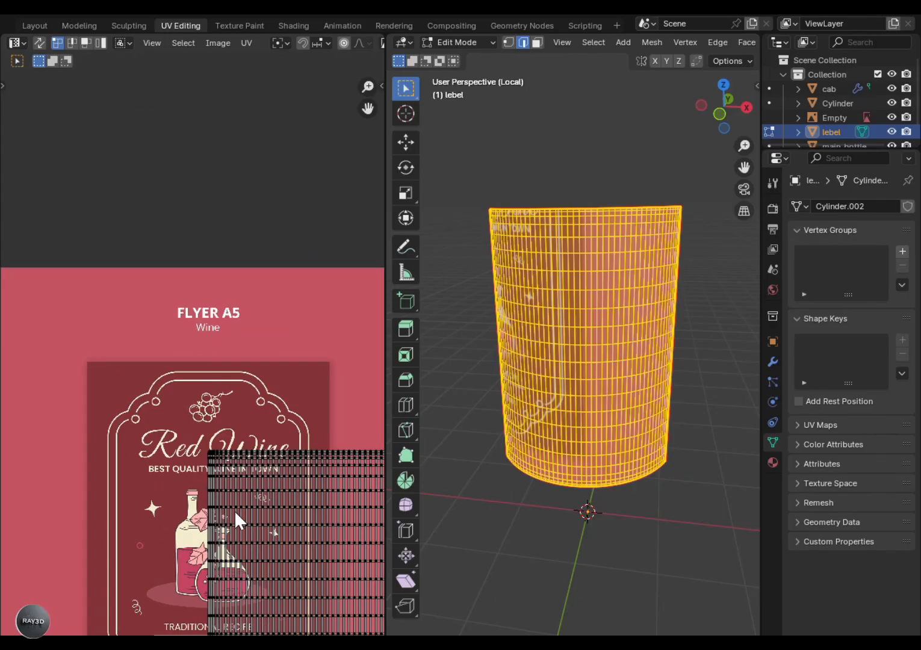
pyautogui.click(234, 510)
pyautogui.hotkey('ctrl', 'l')
pyautogui.write('90')
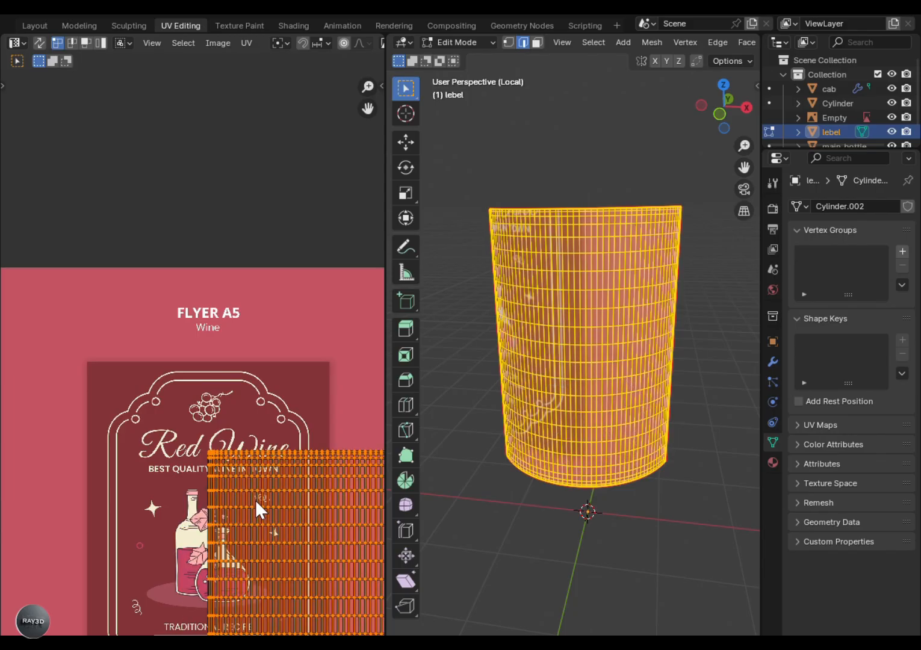
pyautogui.scroll(-2, 255, 499)
pyautogui.press('g')
pyautogui.press('x')
pyautogui.click(193, 494)
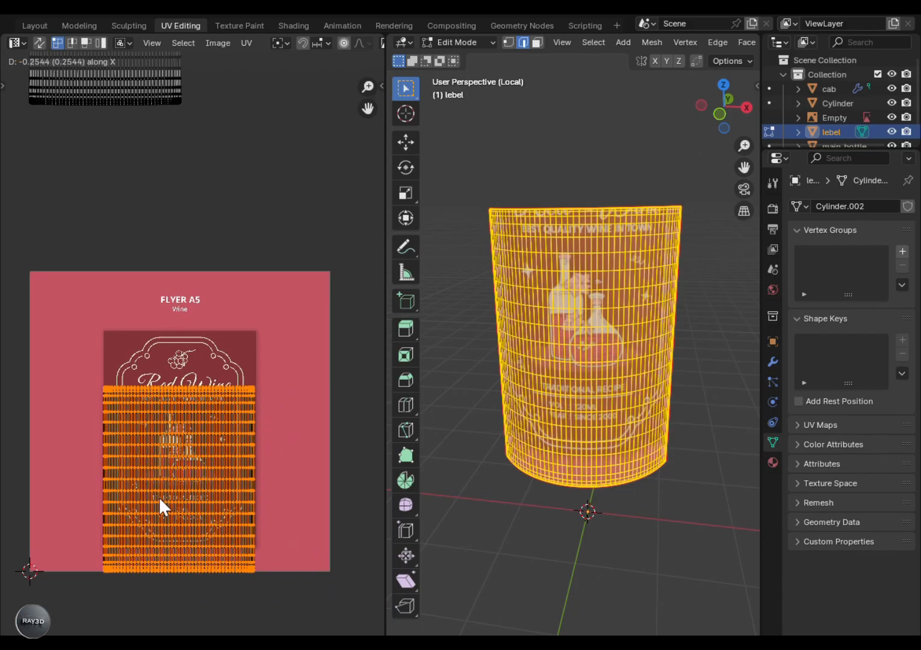
# Move the centred UV island up so its top edge lines up with the top of the dark flyer panel.
pyautogui.scroll(2, 159, 479)
pyautogui.press('g')
pyautogui.press('y')
pyautogui.click(244, 408)
pyautogui.press('g')
pyautogui.click(248, 402)
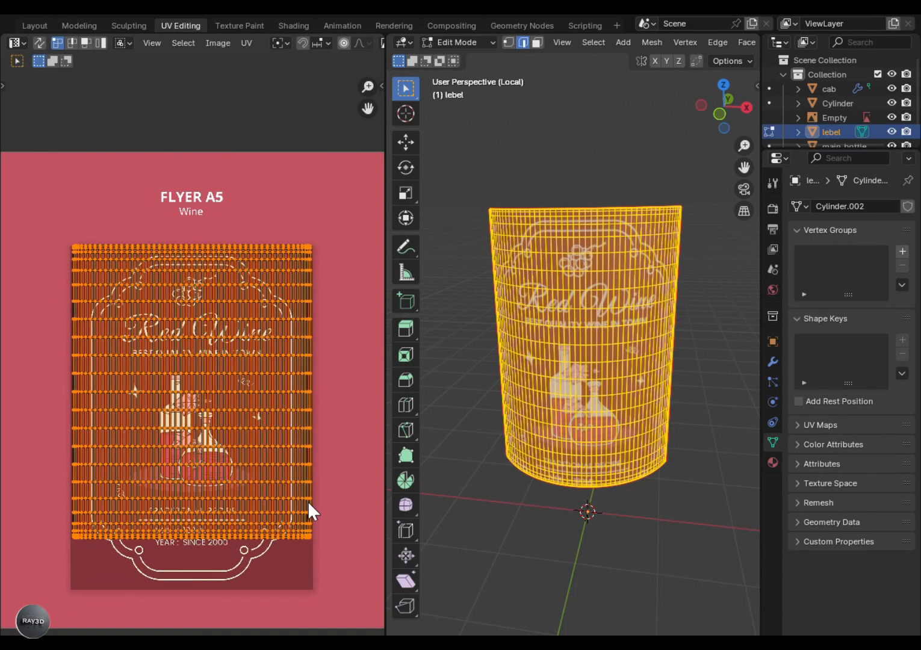
# Scale the UV island along Y so it covers the full height of the dark flyer panel.
pyautogui.click(347, 589)
pyautogui.press('s')
pyautogui.press('y')
pyautogui.click(97, 629)
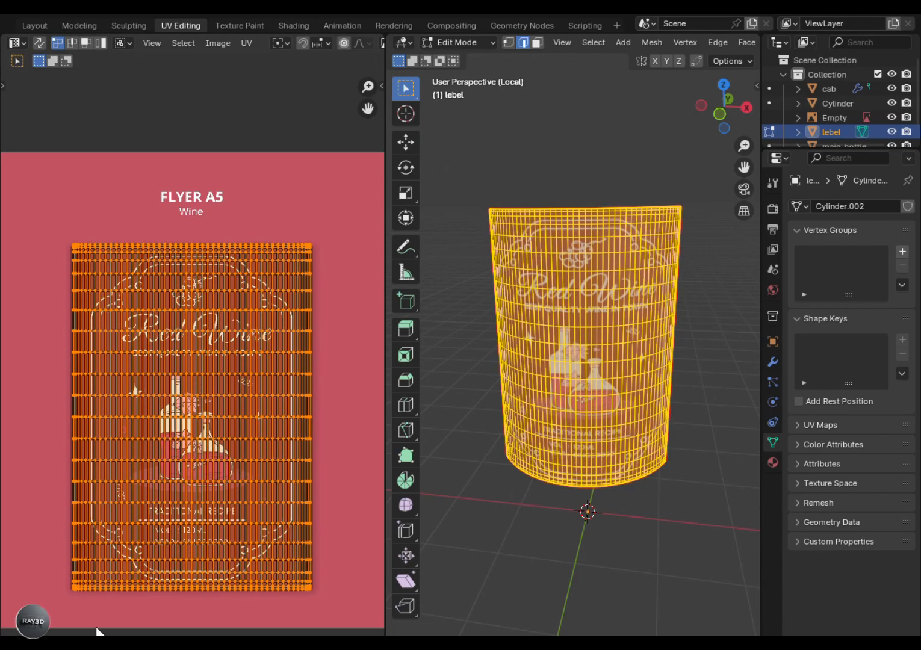
pyautogui.click(97, 628)
# Set the UV editor to edge selection, view the label from behind and reselect all of its geometry.
pyautogui.press('2')
pyautogui.scroll(2, 192, 384)
pyautogui.scroll(-2, 260, 578)
pyautogui.press('Tab')
pyautogui.moveTo(579, 559); pyautogui.dragTo(553, 517, button='middle')
pyautogui.press('KP_Decimal')
pyautogui.scroll(-4, 215, 425)
pyautogui.press('Tab')
pyautogui.press('a')
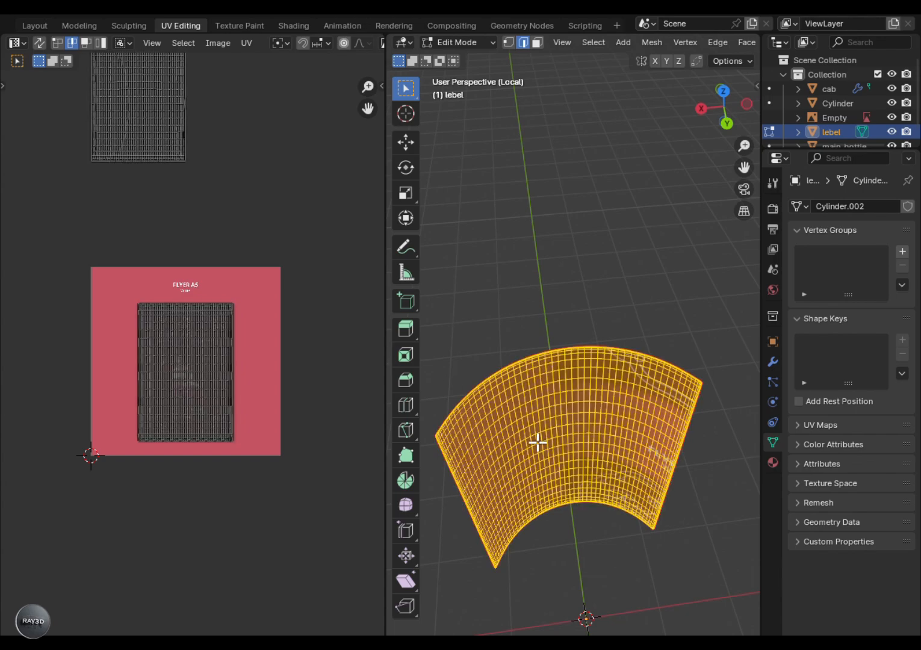
pyautogui.scroll(-2, 537, 443)
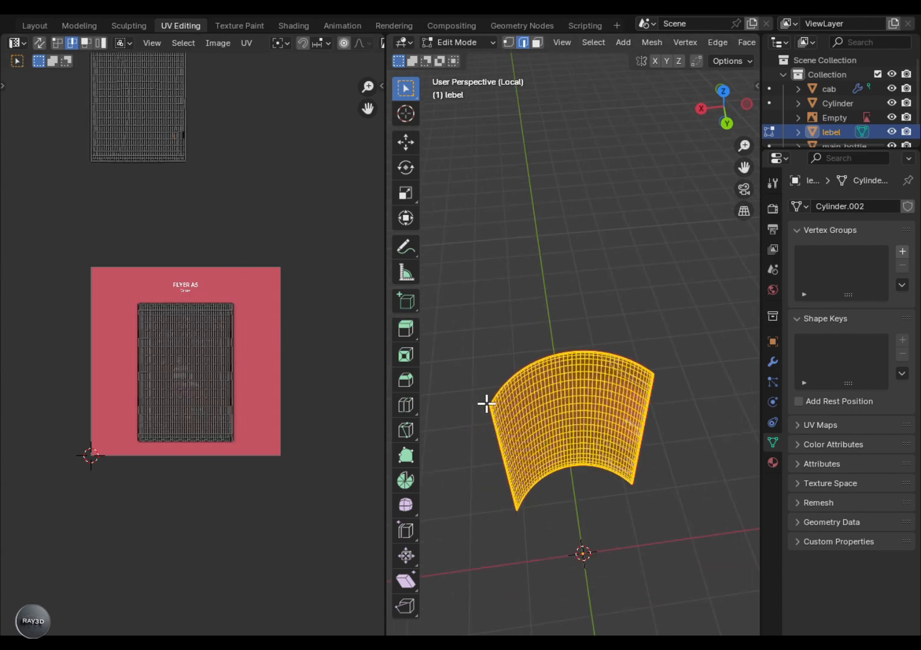
# Select the UV island above the image, move it onto the wine artwork and scale it along Y.
pyautogui.moveTo(233, 234); pyautogui.dragTo(250, 341, button='middle')
pyautogui.moveTo(159, 200); pyautogui.dragTo(93, 136)
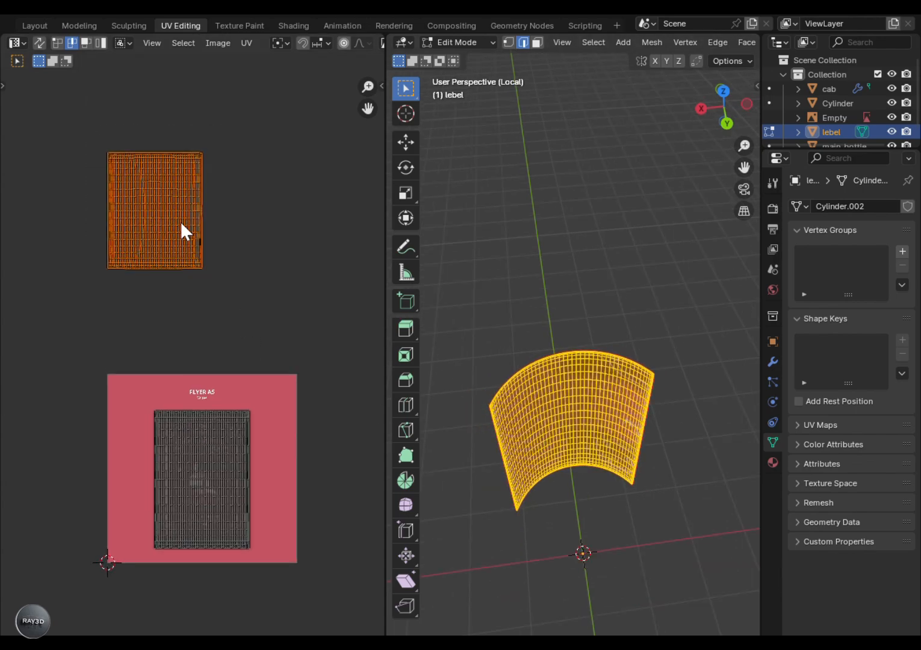
pyautogui.press('g')
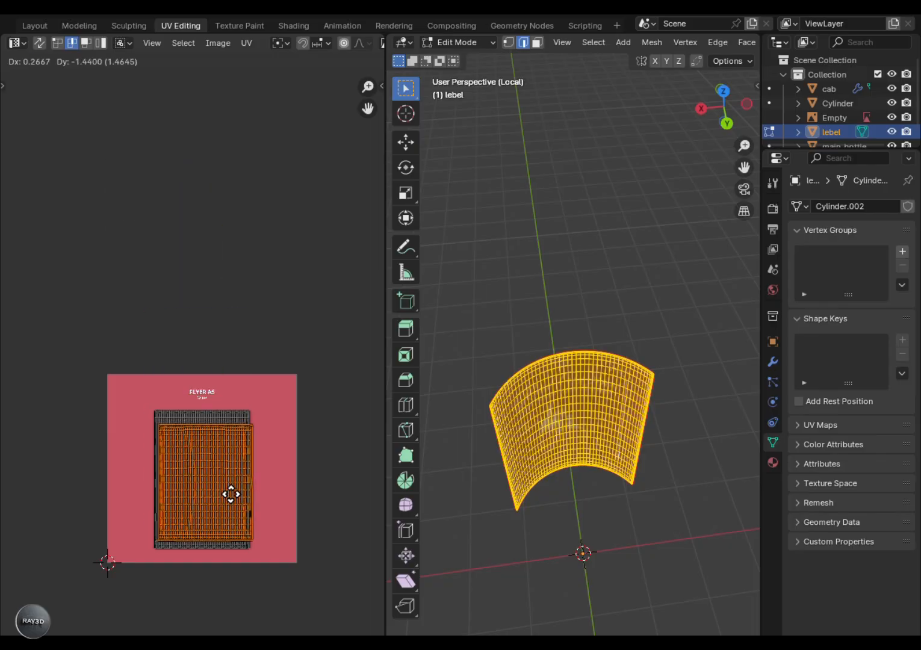
pyautogui.click(228, 499)
pyautogui.scroll(5, 256, 366)
pyautogui.press('s')
pyautogui.press('y')
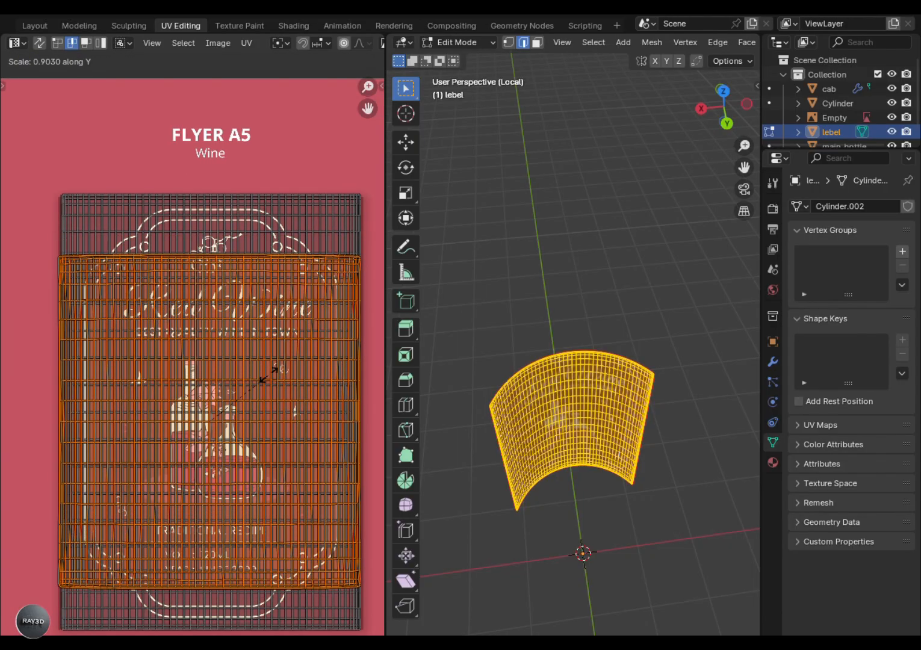
pyautogui.click(269, 373)
# Leave the label's edit mode and local view, and return to the Layout workspace.
pyautogui.press('Tab')
pyautogui.moveTo(537, 513); pyautogui.dragTo(477, 429, button='middle')
pyautogui.press('/')
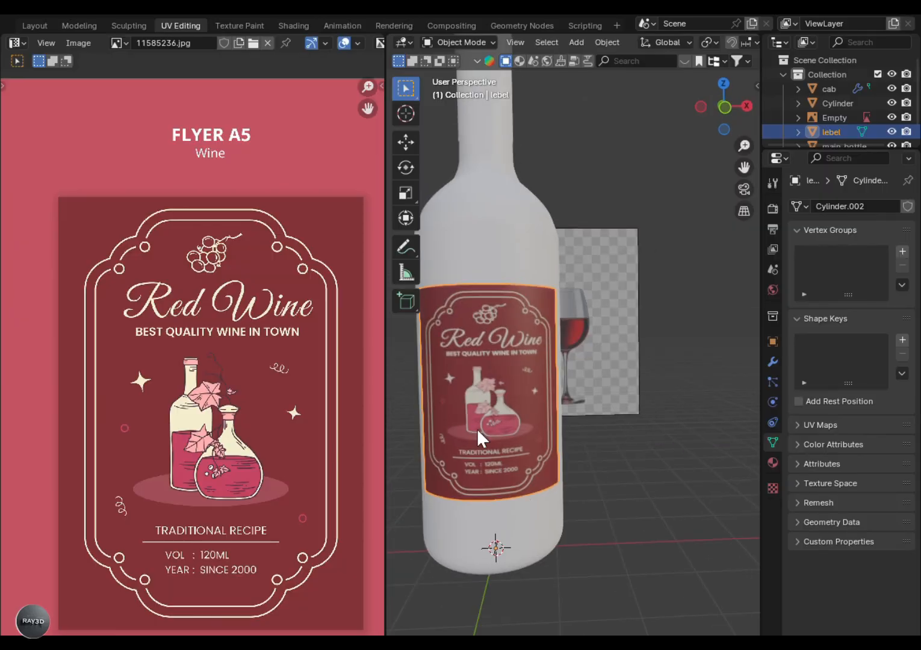
pyautogui.click(34, 26)
pyautogui.click(235, 289)
pyautogui.scroll(-2, 395, 469)
pyautogui.moveTo(270, 421)
pyautogui.mouseDown(button='middle')
pyautogui.moveTo(395, 469)
pyautogui.moveTo(364, 496)
pyautogui.moveTo(429, 454)
pyautogui.mouseUp(button='middle')
# Show the scene in solid shading and open the main bottle for editing in X-ray front view.
pyautogui.press('z')
pyautogui.scroll(4, 430, 455)
pyautogui.click(494, 390)
pyautogui.press('Tab')
pyautogui.press('KP_1')
pyautogui.hotkey('alt', 'z')
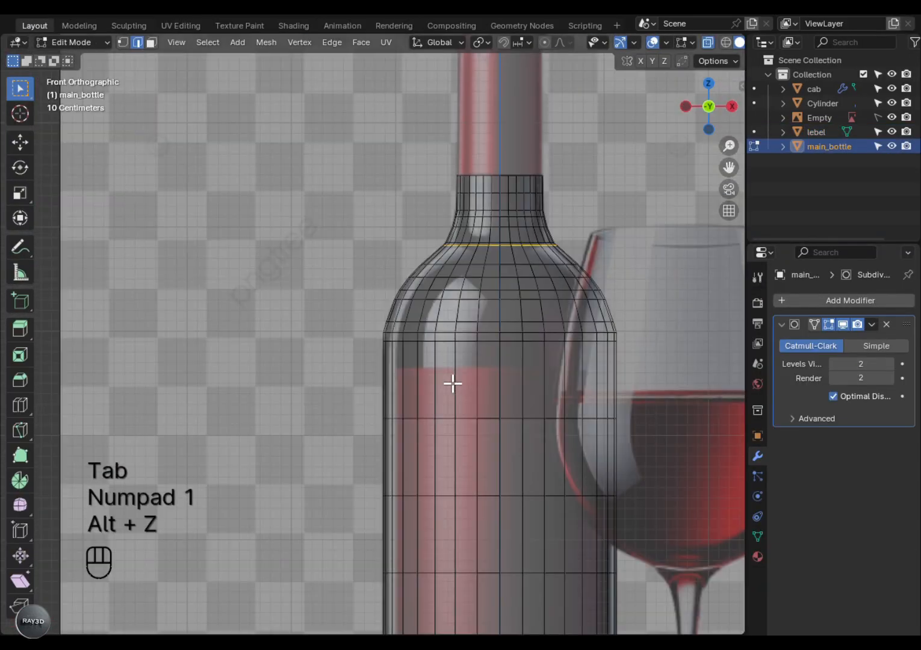
# Duplicate all of the bottle's geometry in place and scale the copy to about 0.98, excluding the Z axis.
pyautogui.press('a')
pyautogui.hotkey('shift', 'd')
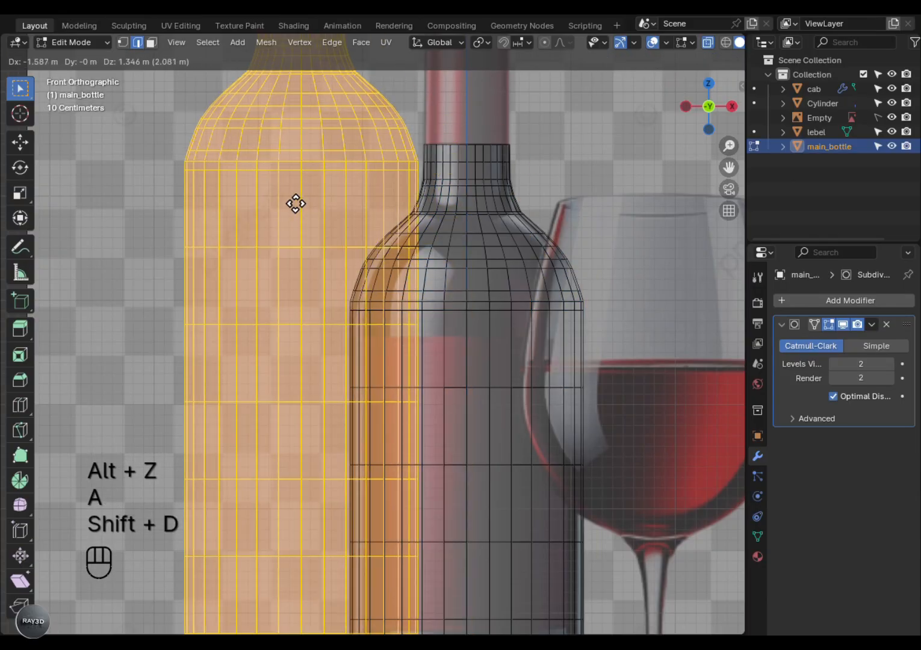
pyautogui.rightClick(293, 202)
pyautogui.keyDown('shift'); pyautogui.moveTo(518, 416); pyautogui.dragTo(541, 422, button='middle'); pyautogui.keyUp('shift')
pyautogui.press('s')
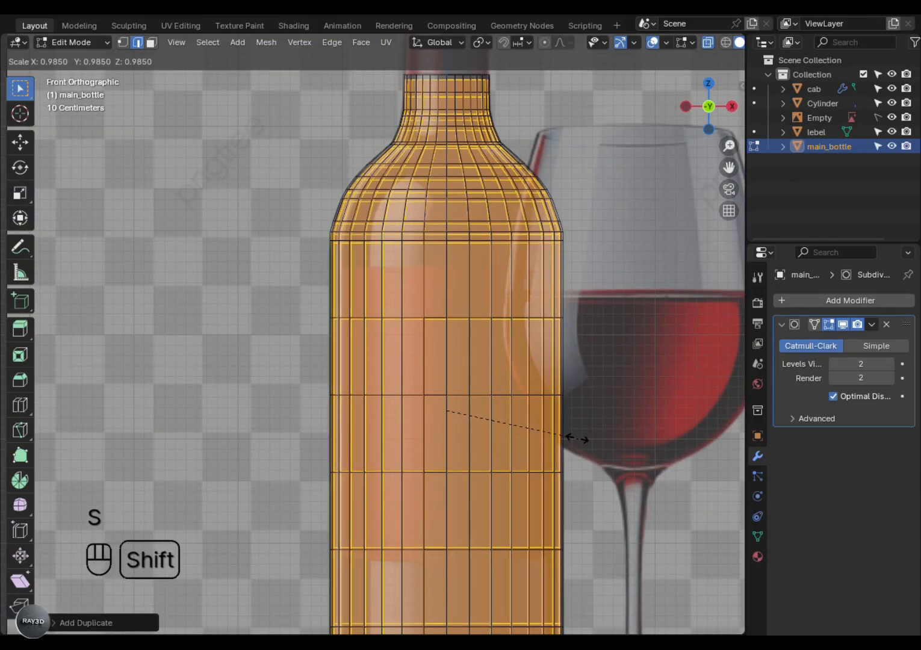
pyautogui.click(571, 437)
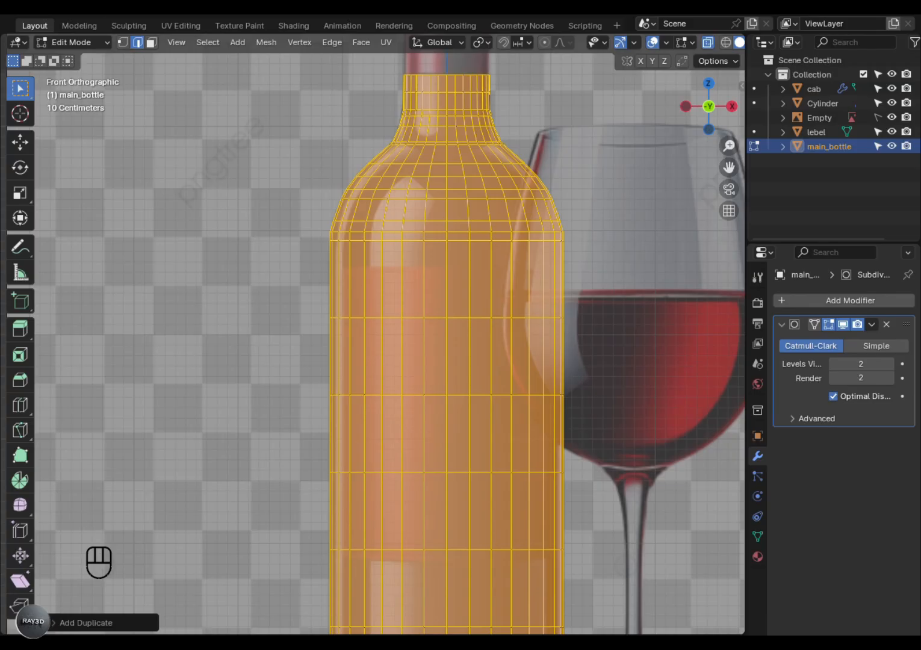
pyautogui.press('s')
pyautogui.hotkey('shift', 'z')
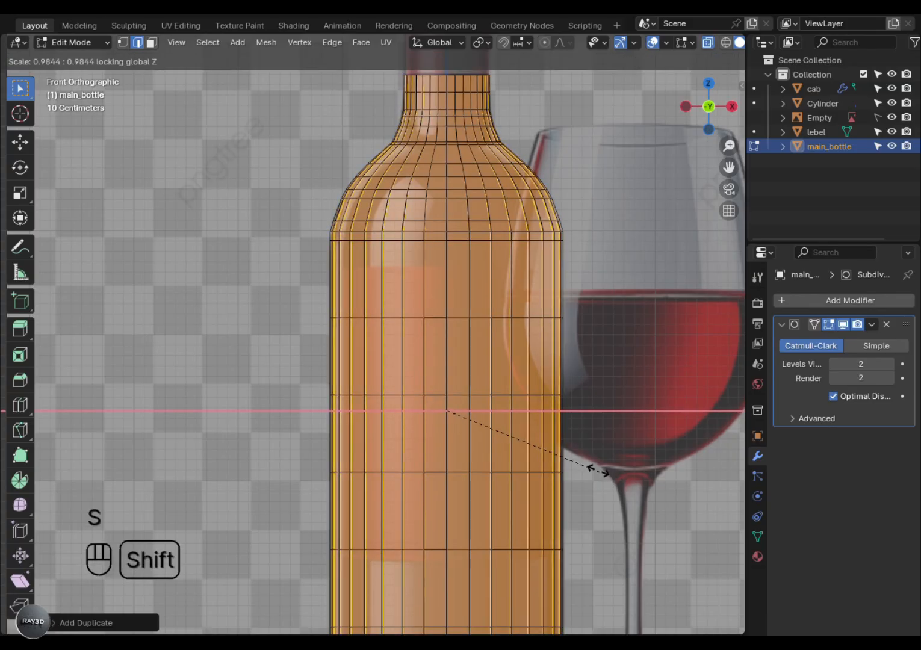
pyautogui.click(552, 429)
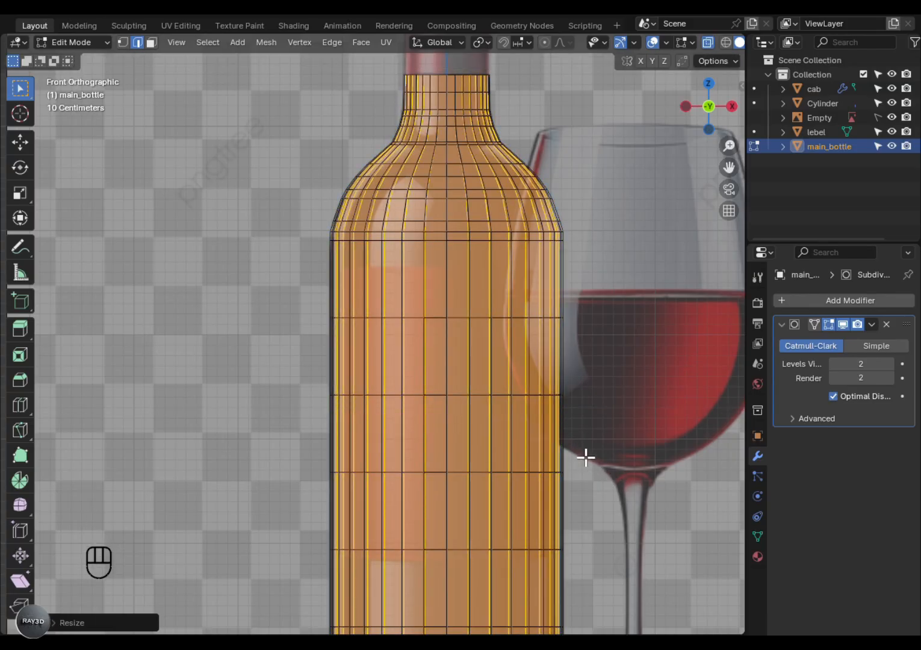
# Scale the duplicated bottle geometry down slightly along Z and separate it into its own object.
pyautogui.scroll(-3, 587, 456)
pyautogui.press('s')
pyautogui.press('z')
pyautogui.click(593, 446)
pyautogui.scroll(5, 497, 360)
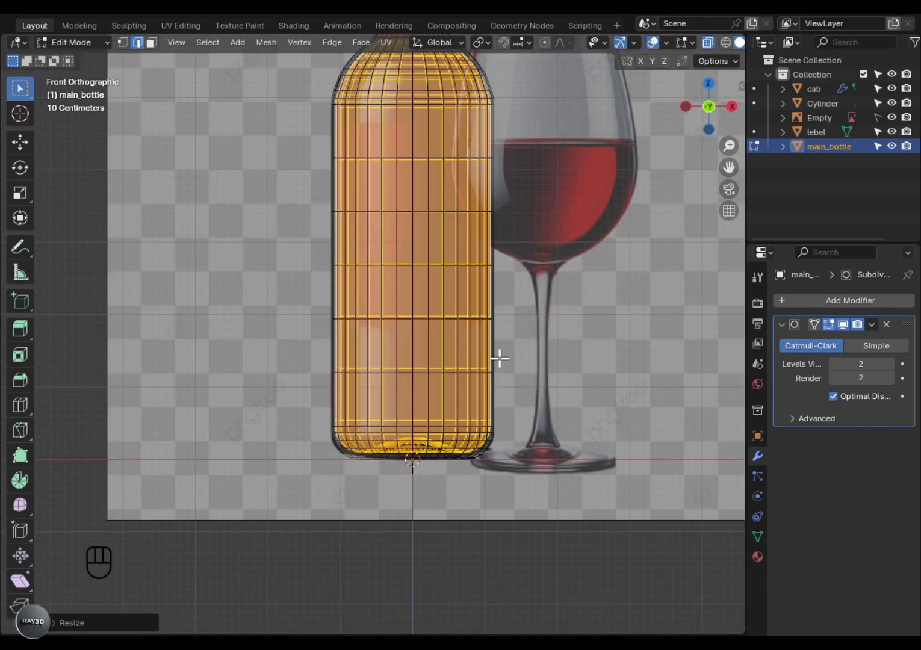
# Scale in the inner bottle's top neck loops, and the loops just below them to about 0.98.
pyautogui.moveTo(484, 267); pyautogui.dragTo(303, 159)
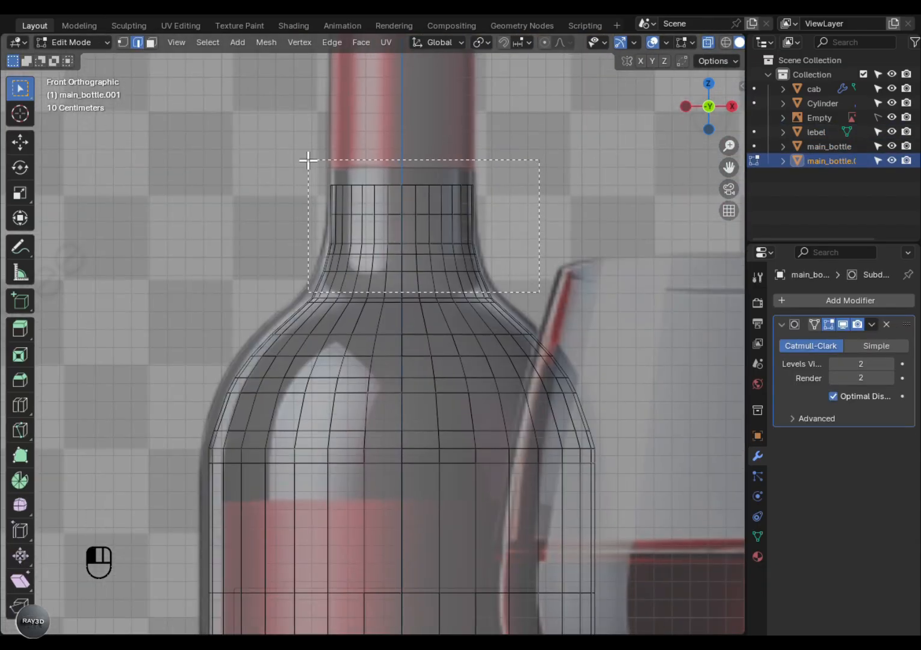
pyautogui.press('s')
pyautogui.rightClick(530, 339)
pyautogui.moveTo(504, 230); pyautogui.dragTo(298, 148)
pyautogui.press('s')
pyautogui.click(495, 270)
pyautogui.moveTo(479, 258); pyautogui.dragTo(318, 236)
pyautogui.press('s')
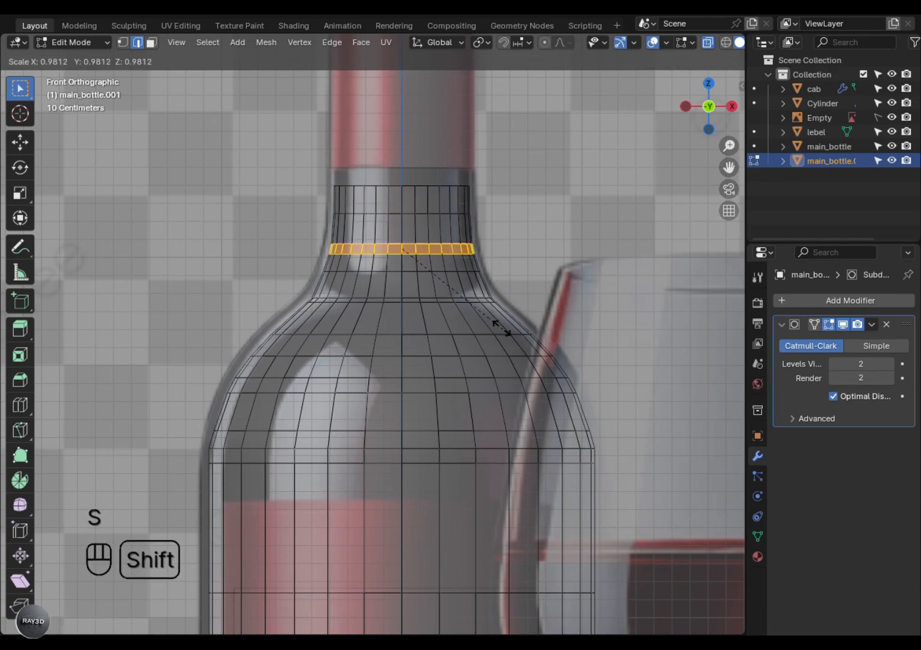
pyautogui.click(501, 327)
# Select the inner bottle's shoulder loops, shift them along Z and check the shape without X-ray.
pyautogui.moveTo(620, 448); pyautogui.dragTo(181, 307)
pyautogui.press('g')
pyautogui.press('z')
pyautogui.click(389, 355)
pyautogui.hotkey('alt', 'z')
pyautogui.moveTo(370, 306); pyautogui.dragTo(336, 545, button='middle')
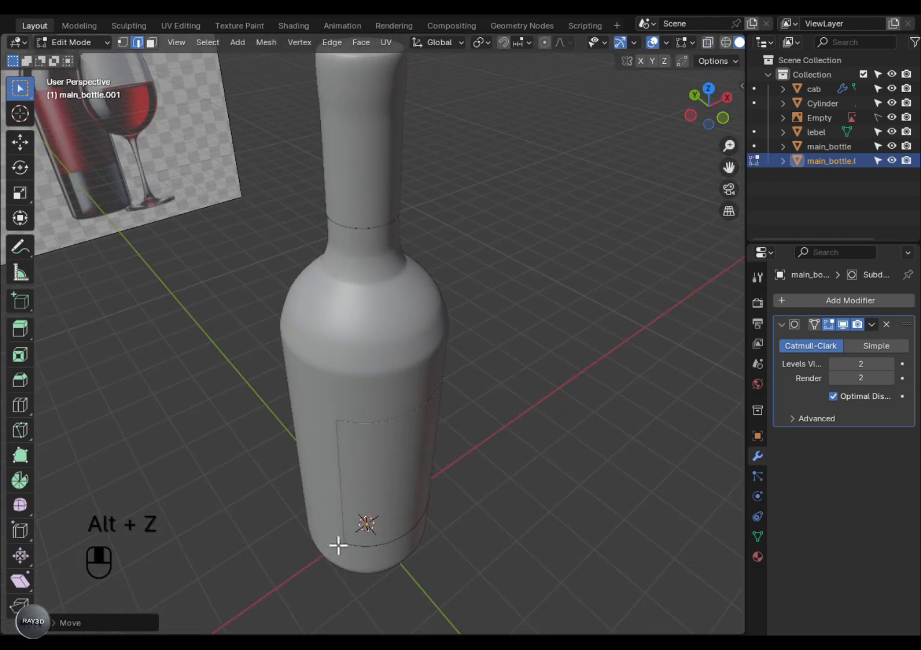
# Select the whole inner bottle in X-ray front view and scale it down slightly.
pyautogui.press('KP_1')
pyautogui.hotkey('alt', 'z')
pyautogui.press('a')
pyautogui.press('s')
pyautogui.click(520, 504)
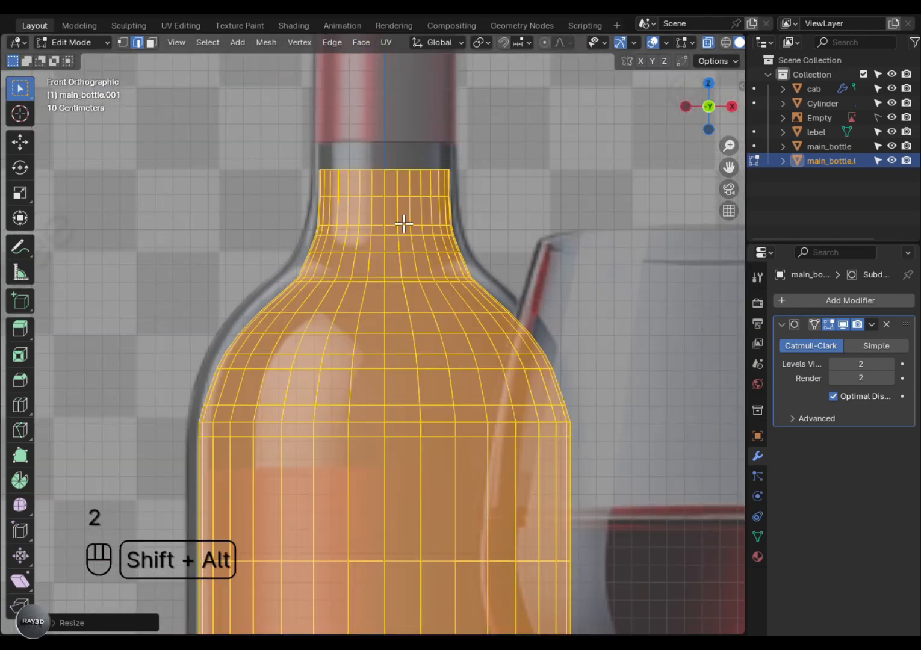
# Scale in the inner bottle's topmost neck band to about 0.96 and leave edit mode.
pyautogui.moveTo(489, 214); pyautogui.dragTo(301, 151)
pyautogui.press('s')
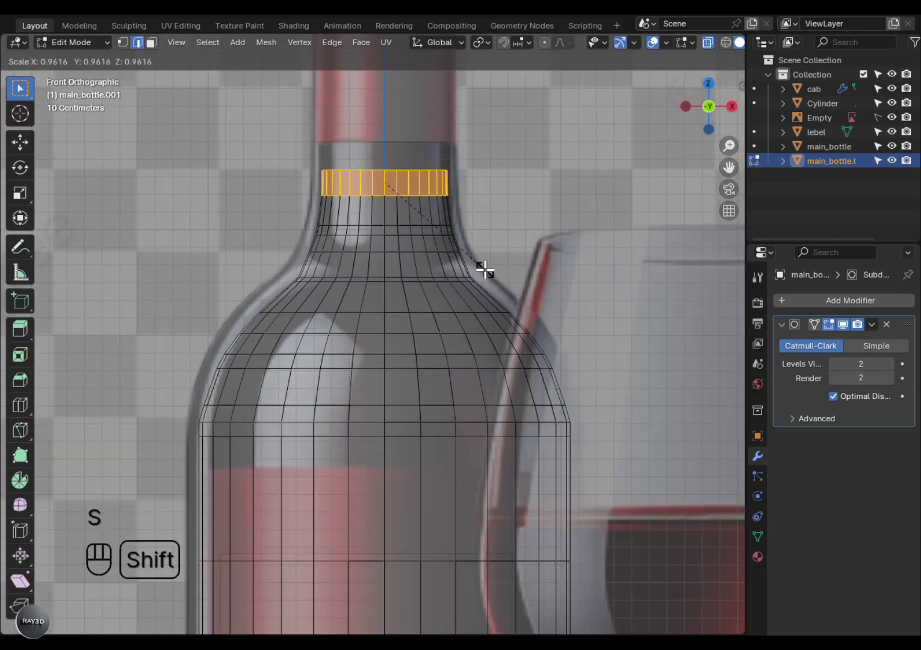
pyautogui.click(524, 215)
pyautogui.scroll(-5, 473, 360)
pyautogui.press('Tab')
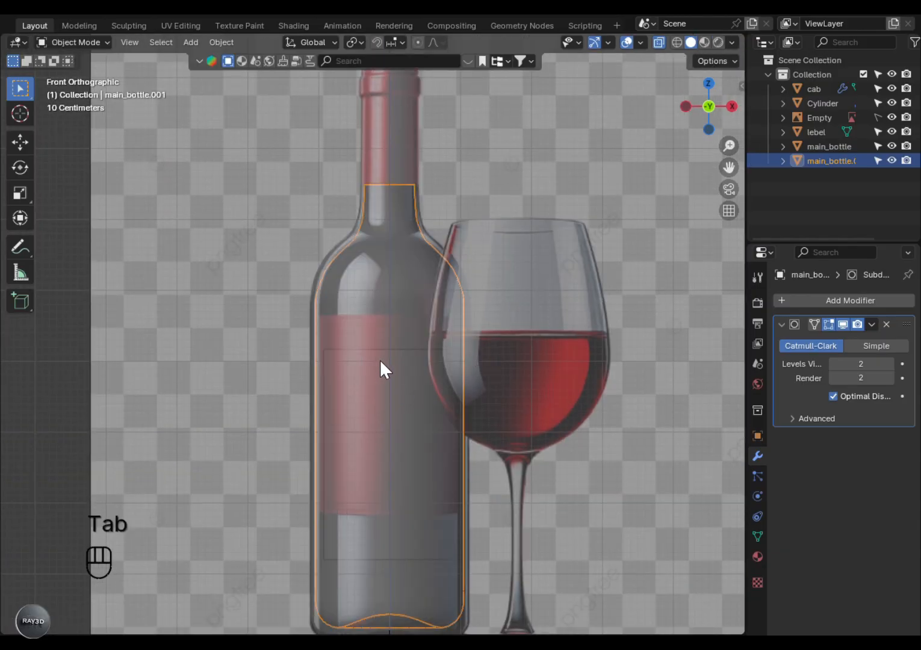
# Check the gap between the inner and outer bottle in wireframe, and return to solid shading.
pyautogui.moveTo(323, 358); pyautogui.dragTo(367, 389, button='middle')
pyautogui.hotkey('alt', 'z')
pyautogui.scroll(3, 367, 389)
pyautogui.press('z')
pyautogui.click(328, 390)
pyautogui.hotkey('alt', 'z')
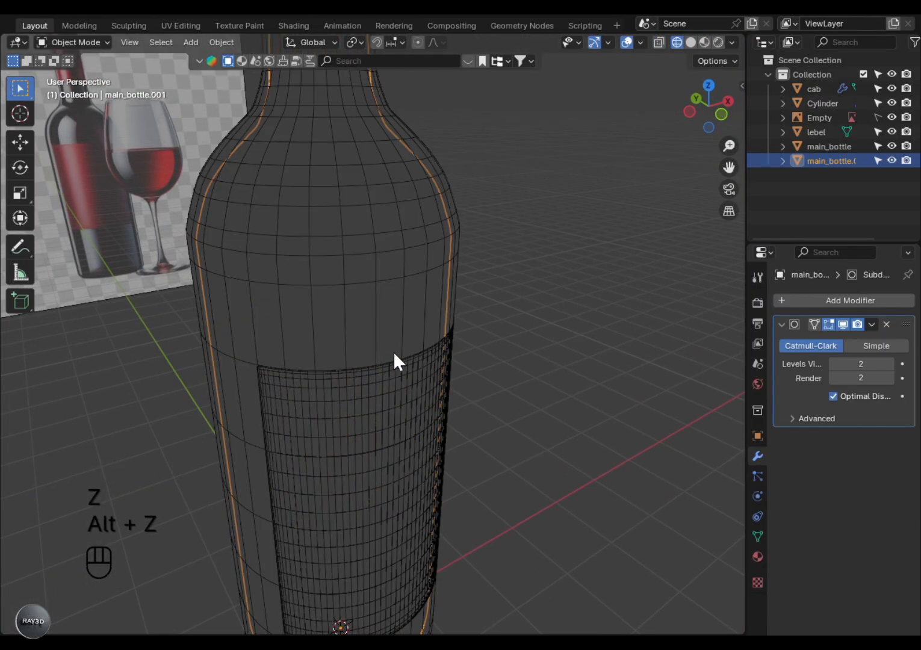
pyautogui.press('z')
pyautogui.click(528, 352)
pyautogui.hotkey('alt', 'z')
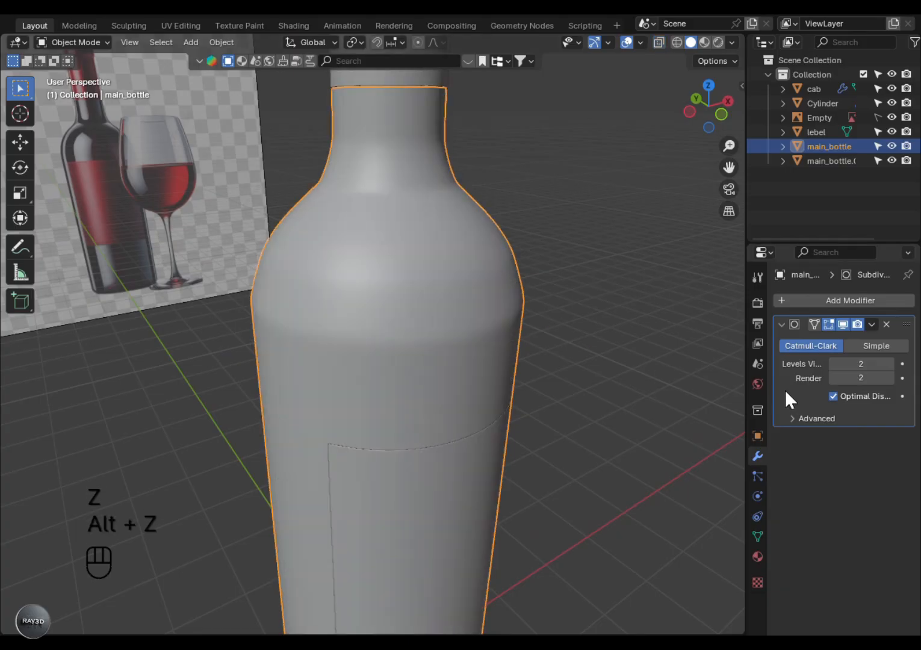
# Add a Solidify modifier to the outer main bottle and view its open neck.
pyautogui.click(846, 299)
pyautogui.moveTo(846, 302)
pyautogui.click(693, 476)
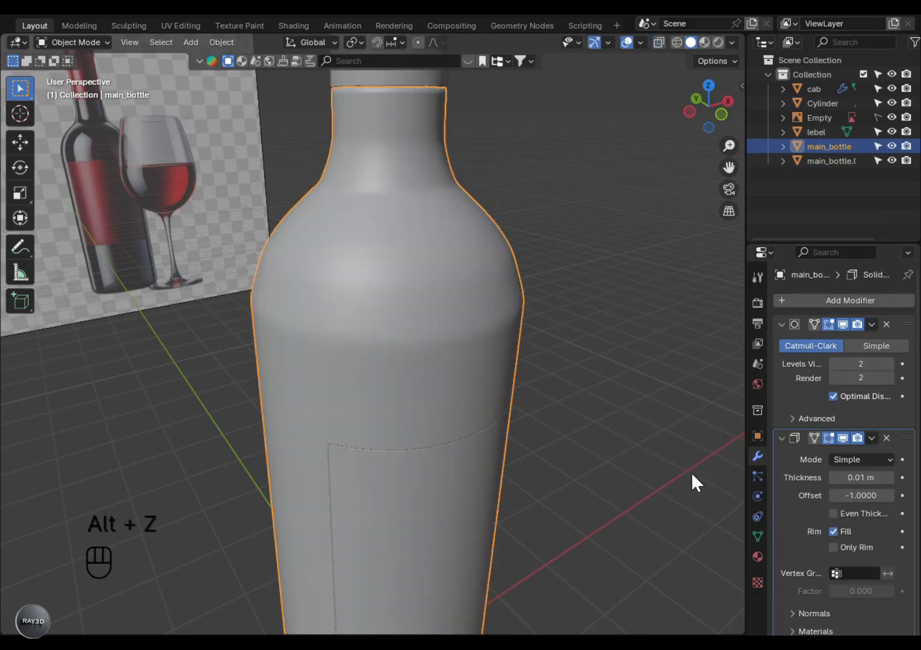
pyautogui.keyDown('alt'); pyautogui.moveTo(588, 400); pyautogui.dragTo(433, 367); pyautogui.keyUp('alt')
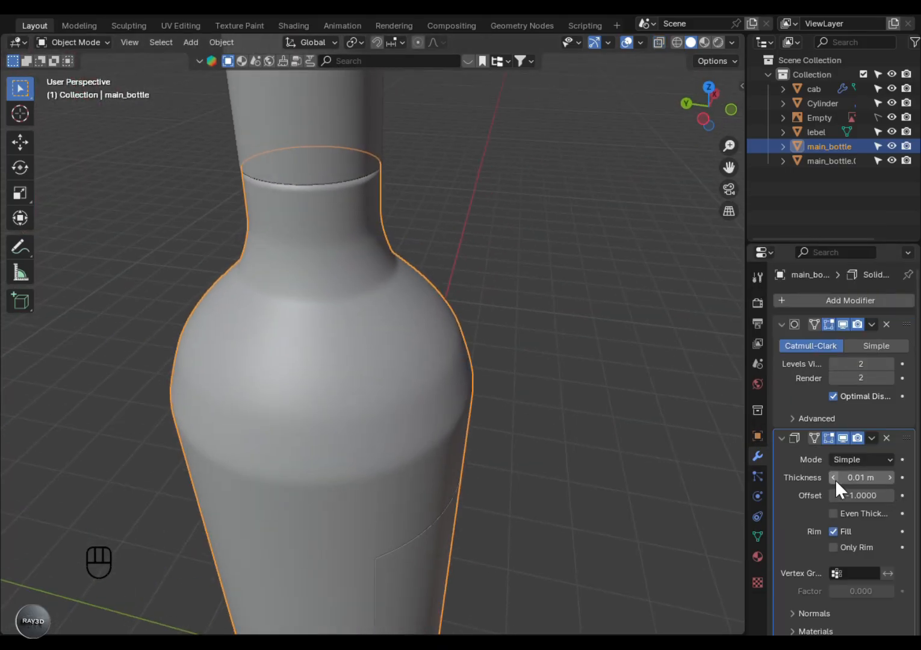
# Try a Solidify thickness of -0.005 m and adjust it freely.
pyautogui.click(871, 477)
pyautogui.write('-0.005')
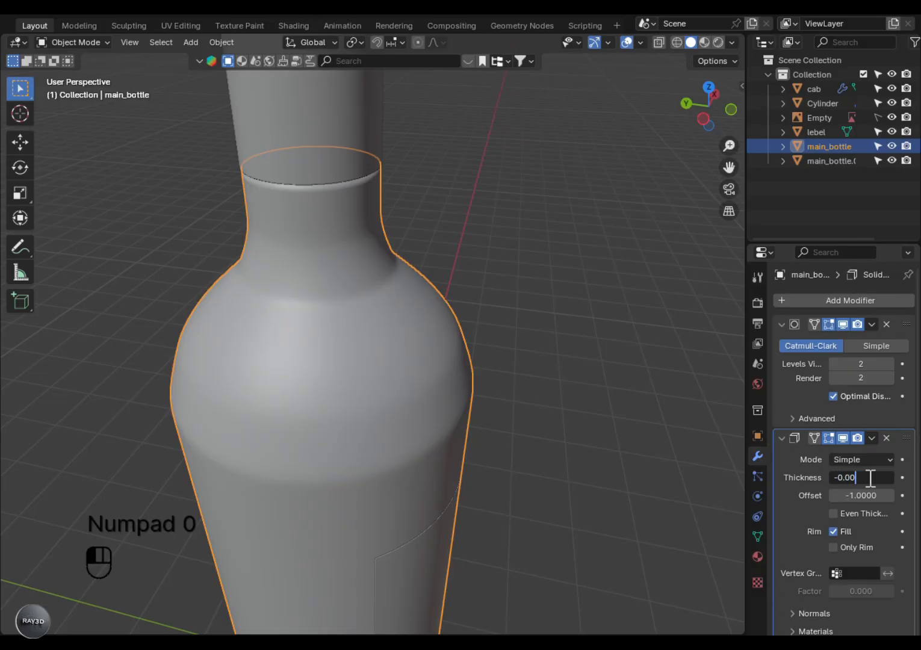
pyautogui.press('Return')
pyautogui.moveTo(855, 483); pyautogui.dragTo(863, 481)
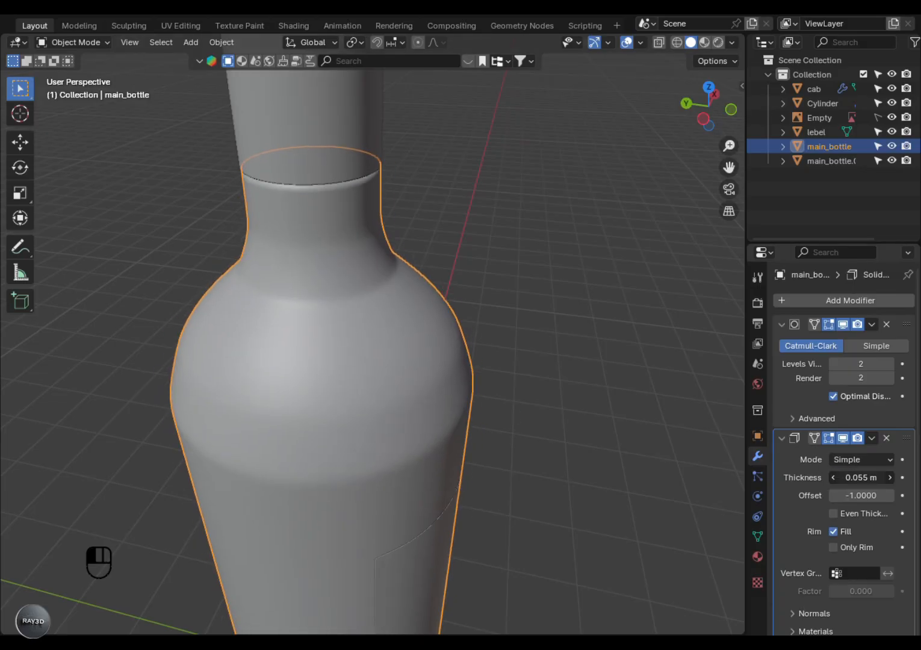
# Set the Solidify thickness to 0.009 m and view the bottle in X-ray from the front.
pyautogui.click(862, 481)
pyautogui.write('0.009')
pyautogui.press('Return')
pyautogui.press('KP_0')
pyautogui.press('KP_1')
pyautogui.hotkey('alt', 'z')
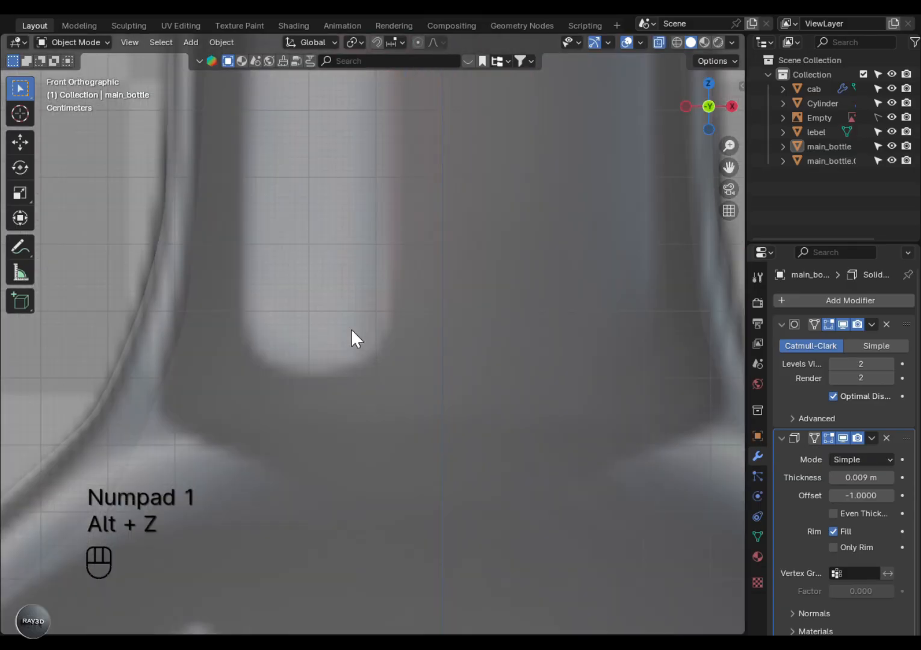
# Reorder the main bottle's modifiers so Solidify comes before Subdivision.
pyautogui.press('Tab')
pyautogui.press('Tab')
pyautogui.keyDown('alt'); pyautogui.moveTo(279, 382); pyautogui.dragTo(361, 415); pyautogui.keyUp('alt')
pyautogui.scroll(-3, 362, 416)
pyautogui.moveTo(907, 439); pyautogui.dragTo(906, 328)
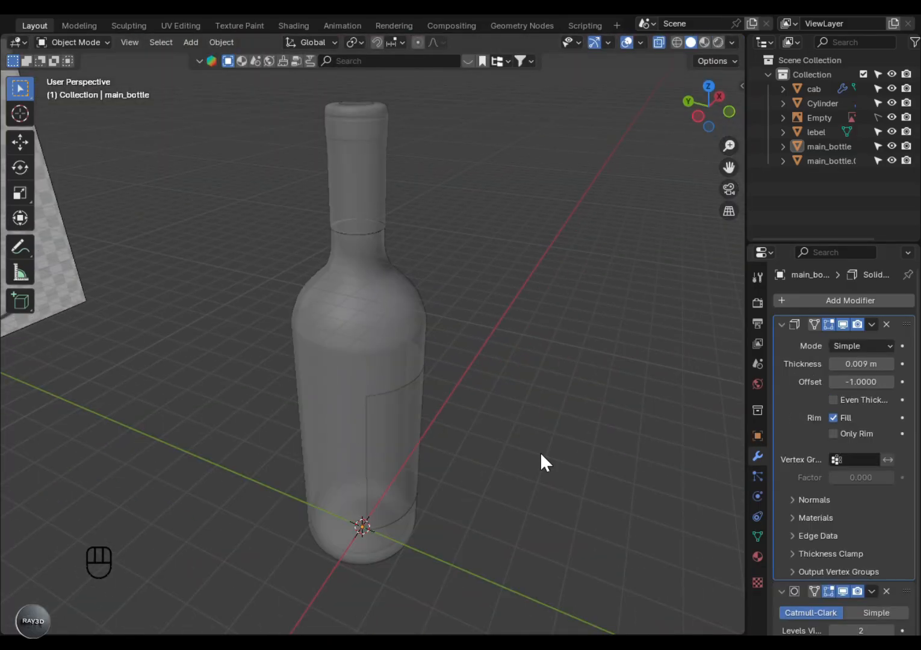
# Inspect the thickened bottle up close and from the front, with X-ray turned off.
pyautogui.scroll(5, 540, 453)
pyautogui.keyDown('alt'); pyautogui.moveTo(409, 442); pyautogui.dragTo(466, 443); pyautogui.keyUp('alt')
pyautogui.scroll(-2, 467, 444)
pyautogui.press('Tab')
pyautogui.press('Tab')
pyautogui.hotkey('alt', 'z')
pyautogui.scroll(-4, 499, 441)
pyautogui.press('KP_1')
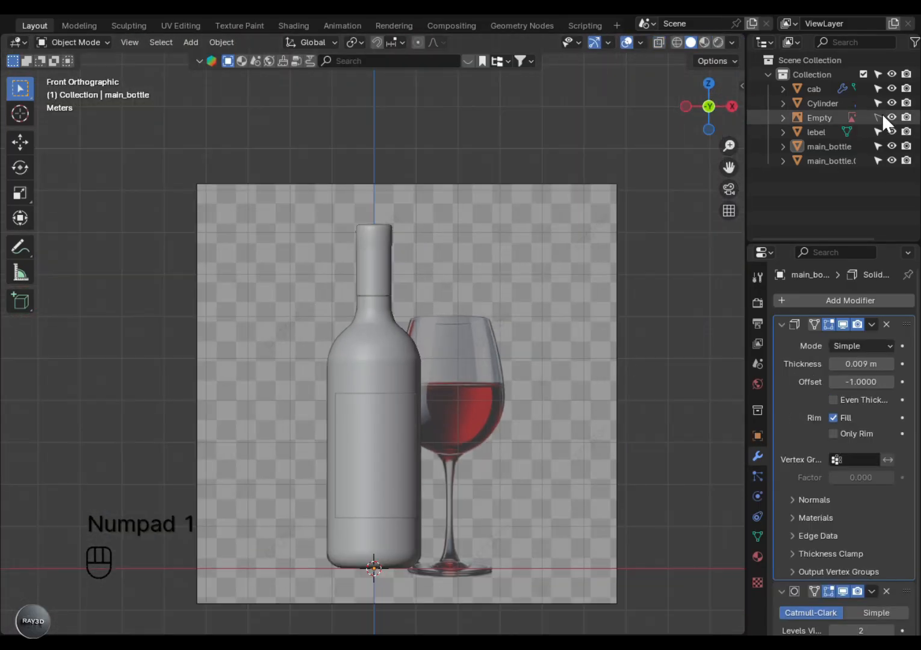
# Hide the reference image, switch to Material Preview shading and select the main bottle.
pyautogui.click(892, 118)
pyautogui.press('z')
pyautogui.moveTo(298, 473); pyautogui.dragTo(449, 563, button='middle')
pyautogui.click(363, 585)
pyautogui.scroll(4, 337, 512)
pyautogui.click(265, 458)
# In the Shading workspace, create a new material for the main bottle and set its Roughness to 0.08.
pyautogui.click(294, 26)
pyautogui.click(521, 415)
pyautogui.doubleClick(441, 563)
pyautogui.write('0.08')
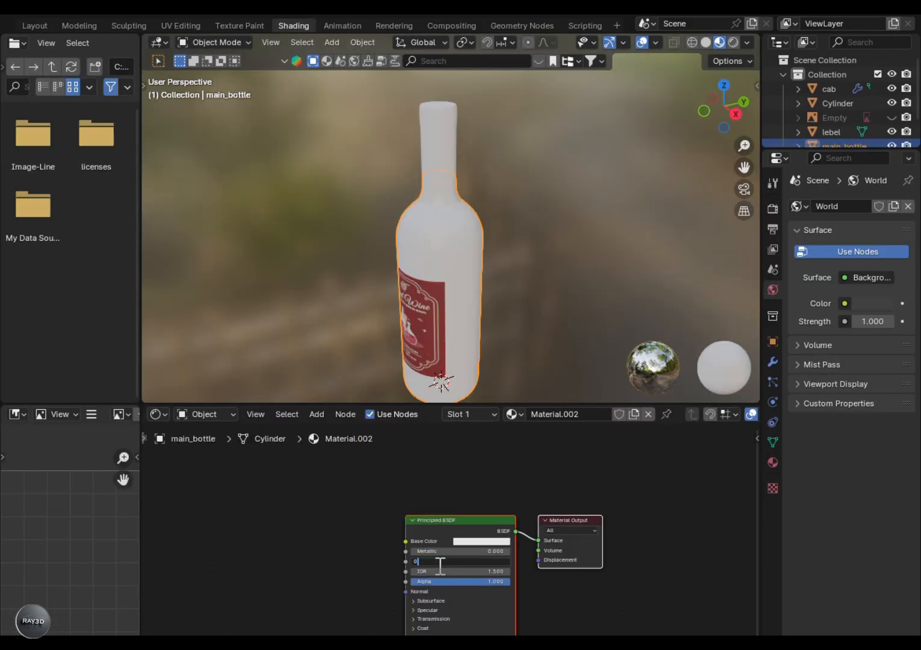
pyautogui.press('Return')
# Set the bottle material's Base Color to a very dark green using the copied colour code.
pyautogui.click(482, 543)
pyautogui.click(507, 500)
pyautogui.hotkey('ctrl', 'v')
pyautogui.press('Return')
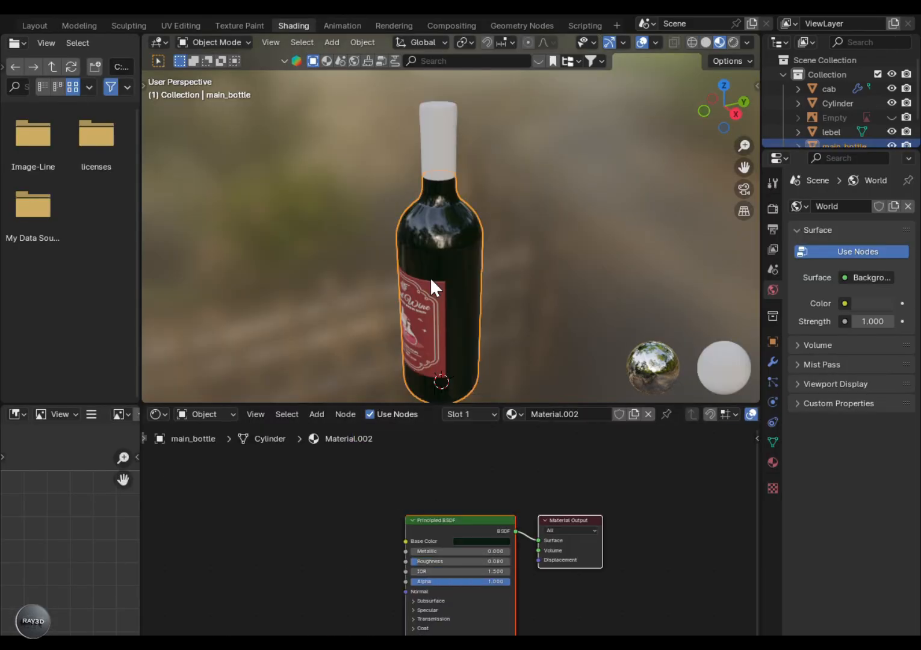
# Set the main bottle material's Roughness to 0.08.
pyautogui.scroll(4, 450, 555)
pyautogui.doubleClick(431, 566)
pyautogui.write('0')
pyautogui.write('.08')
pyautogui.press('Return')
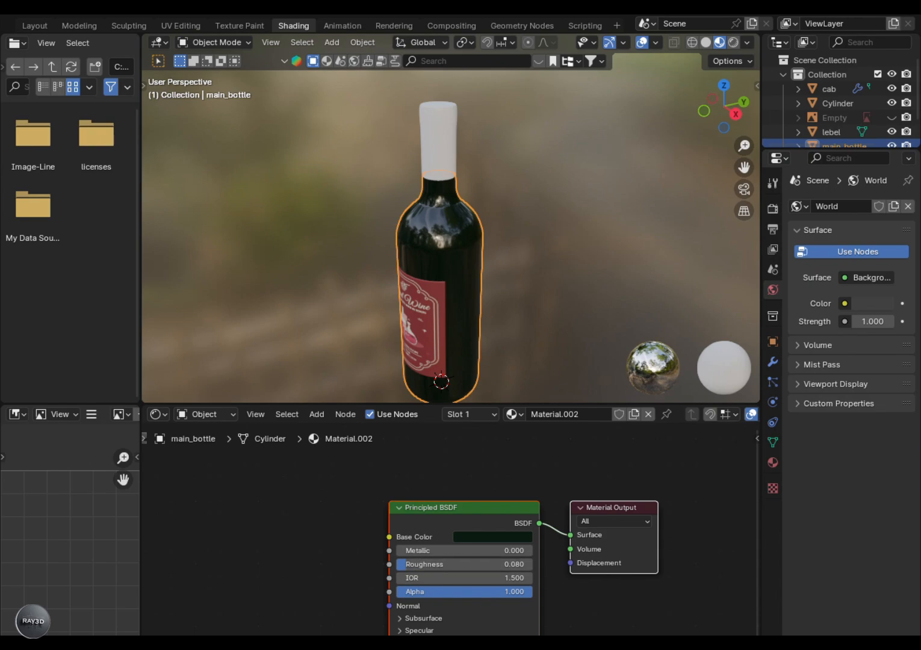
# Brighten the bottle material's dark green Base Color slightly, expand its Specular settings and set IOR to 1.45.
pyautogui.scroll(-1, 439, 569)
pyautogui.moveTo(433, 585); pyautogui.dragTo(440, 538, button='middle')
pyautogui.click(497, 492)
pyautogui.moveTo(582, 398)
pyautogui.mouseDown()
pyautogui.moveTo(581, 346)
pyautogui.moveTo(581, 383)
pyautogui.mouseUp()
pyautogui.click(422, 575)
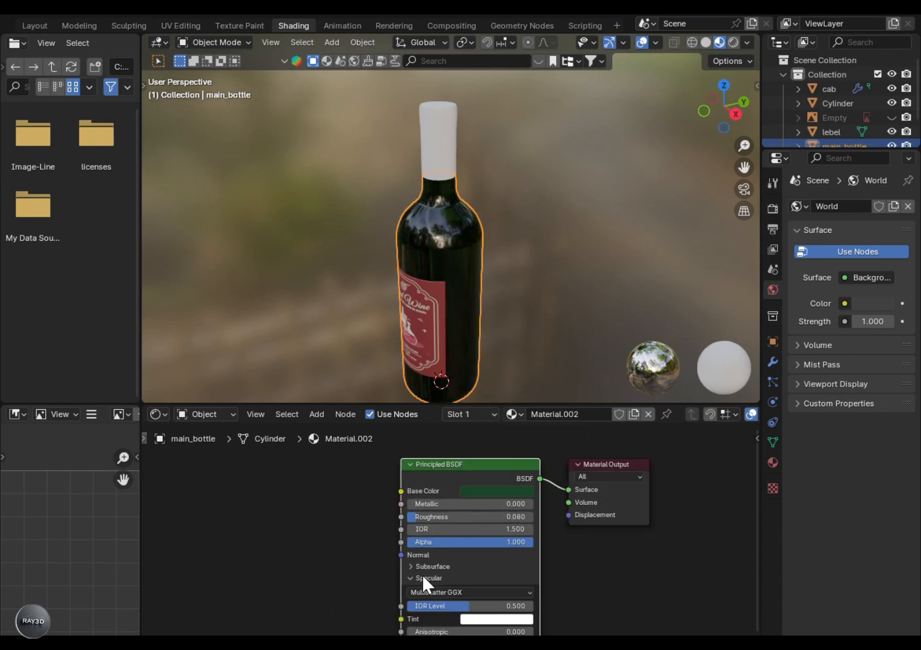
pyautogui.doubleClick(444, 529)
pyautogui.write('1.45')
pyautogui.press('Return')
# Rename the bottle's material to main_bottle.
pyautogui.click(772, 463)
pyautogui.doubleClick(827, 208)
pyautogui.write('main_bottle')
pyautogui.press('Return')
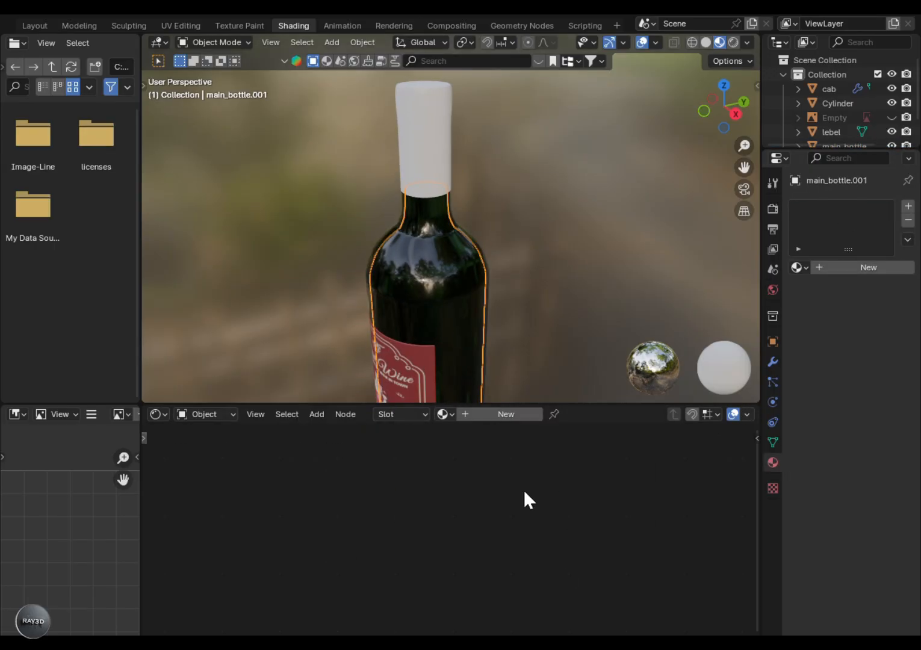
# Create a new material for the inner liquid main_bottle.001 with Transmission Weight 1.0, IOR 1.33 and Roughness 0.05.
pyautogui.click(496, 414)
pyautogui.click(513, 491)
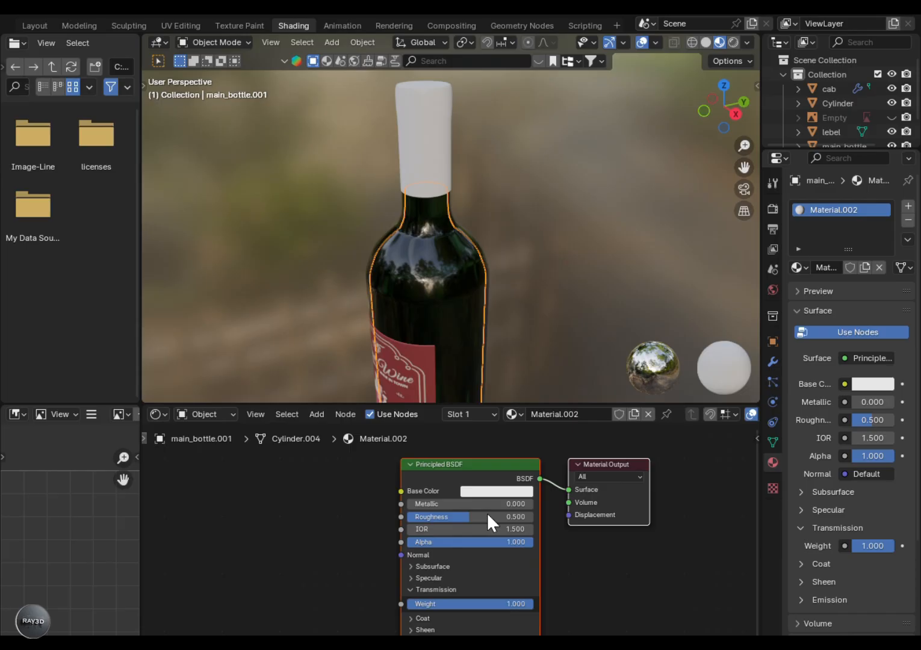
pyautogui.doubleClick(871, 419)
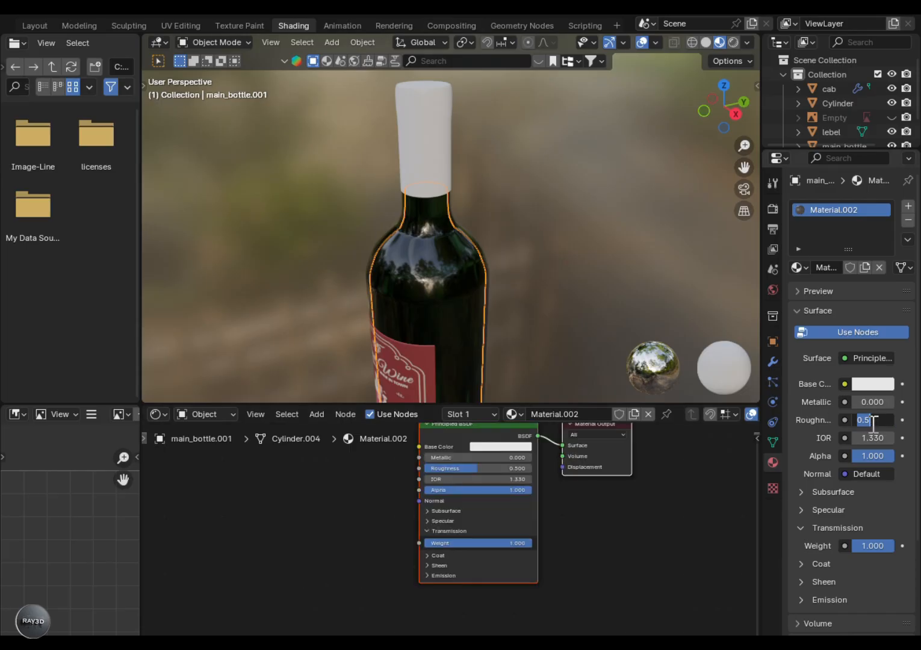
pyautogui.write('0.05')
pyautogui.press('Return')
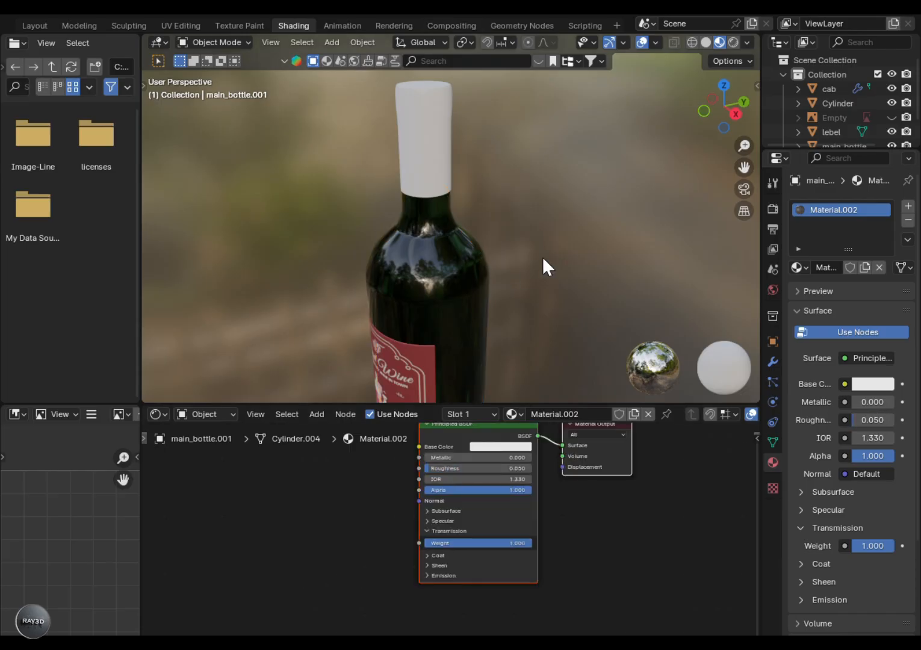
# Select the cab object at the bottle's neck, give it a new material and add an Image Texture node.
pyautogui.scroll(-1, 473, 289)
pyautogui.click(427, 160)
pyautogui.click(427, 160)
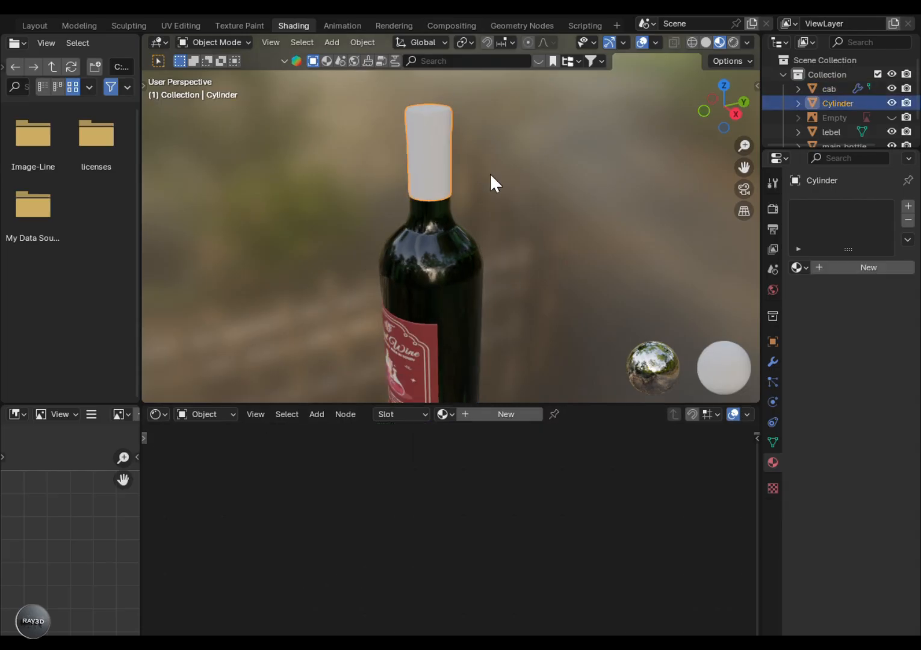
pyautogui.moveTo(403, 164); pyautogui.dragTo(426, 272, button='middle')
pyautogui.click(425, 274)
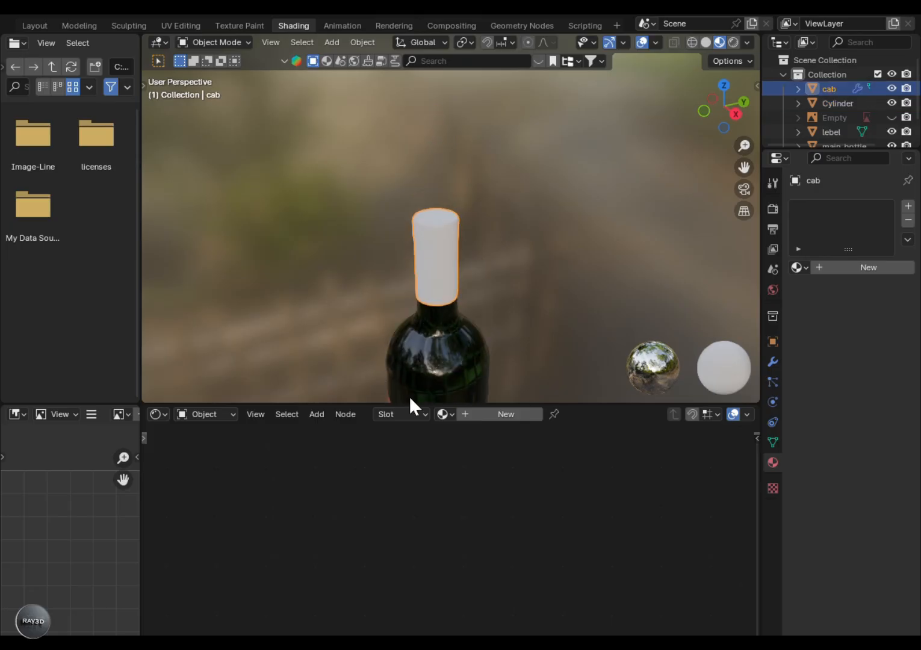
pyautogui.click(505, 415)
pyautogui.moveTo(377, 485); pyautogui.dragTo(400, 543, button='middle')
pyautogui.hotkey('shift', 'a')
pyautogui.click(356, 518)
pyautogui.click(425, 542)
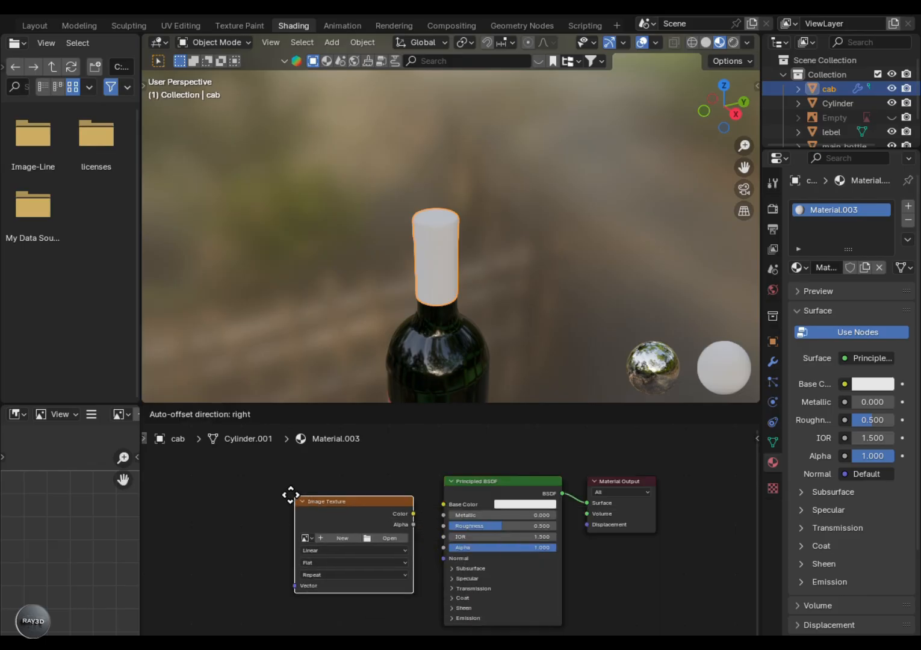
pyautogui.click(389, 512)
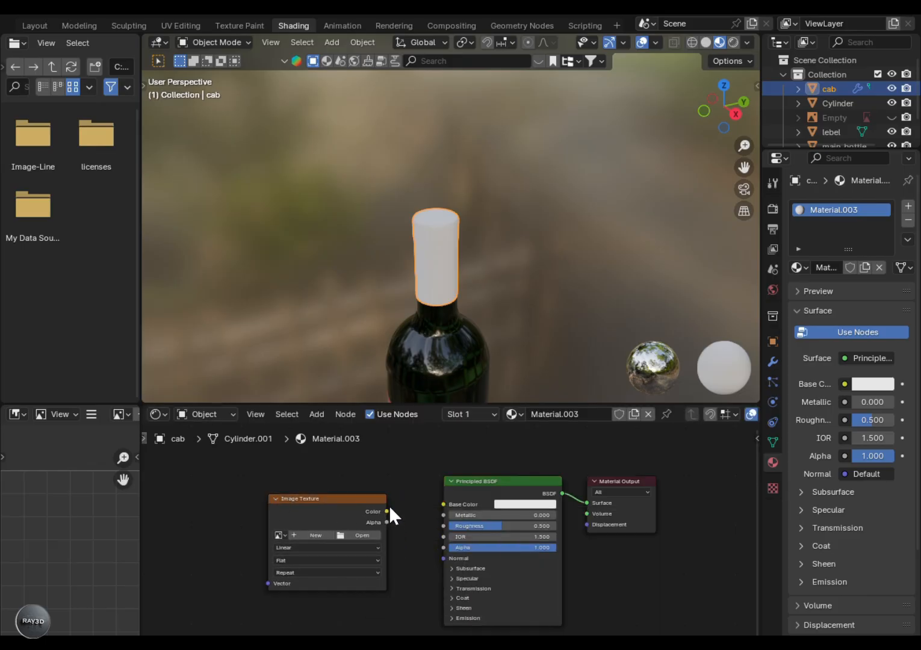
# Load download.jpeg from the Downloads folder into the cab's Image Texture node and adjust its Principled BSDF settings.
pyautogui.click(356, 535)
pyautogui.click(39, 213)
pyautogui.scroll(-4, 476, 266)
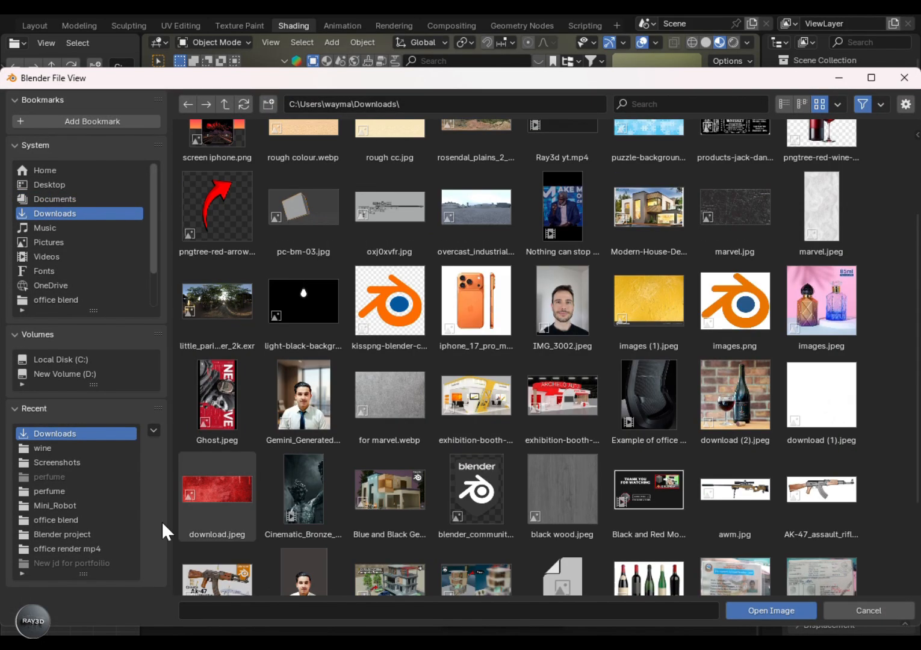
pyautogui.doubleClick(209, 499)
pyautogui.moveTo(497, 300); pyautogui.dragTo(510, 325, button='middle')
pyautogui.moveTo(488, 526); pyautogui.dragTo(536, 516)
pyautogui.click(467, 588)
# Create a new material for the foil Cylinder and add an Image Texture node using download.jpeg from the Downloads folder.
pyautogui.click(573, 189)
pyautogui.click(549, 414)
pyautogui.hotkey('shift', 'a')
pyautogui.moveTo(283, 614)
pyautogui.click(340, 540)
pyautogui.click(259, 537)
pyautogui.click(361, 574)
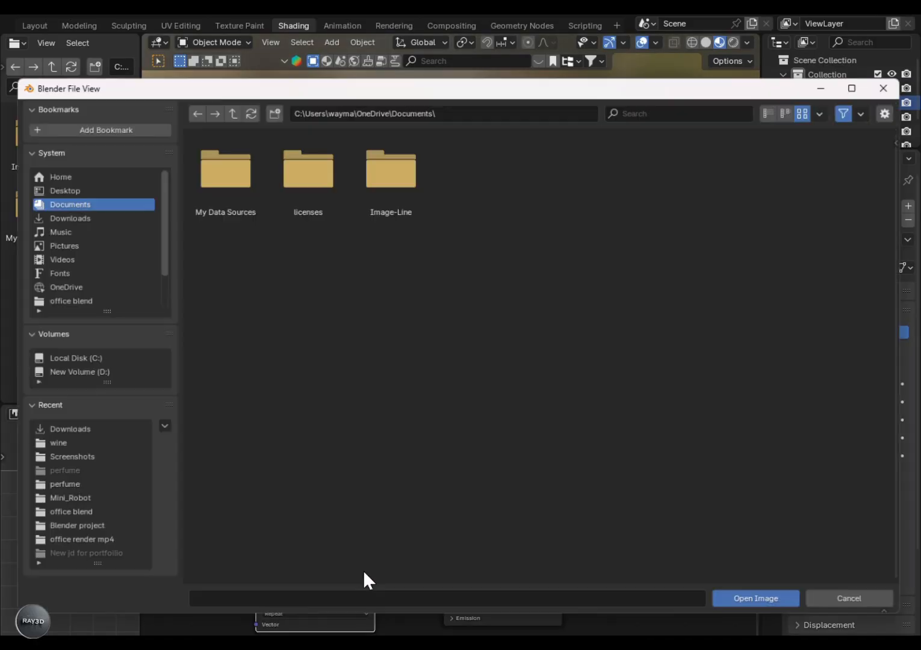
pyautogui.click(50, 212)
pyautogui.scroll(-4, 265, 422)
pyautogui.doubleClick(231, 500)
# Connect the foil's image color to Base Color and set Metallic to 0.145 and Roughness to 0.314.
pyautogui.moveTo(368, 541); pyautogui.dragTo(368, 519)
pyautogui.moveTo(374, 530); pyautogui.dragTo(466, 526)
pyautogui.scroll(3, 523, 258)
pyautogui.moveTo(466, 515); pyautogui.dragTo(468, 516)
pyautogui.scroll(-3, 480, 284)
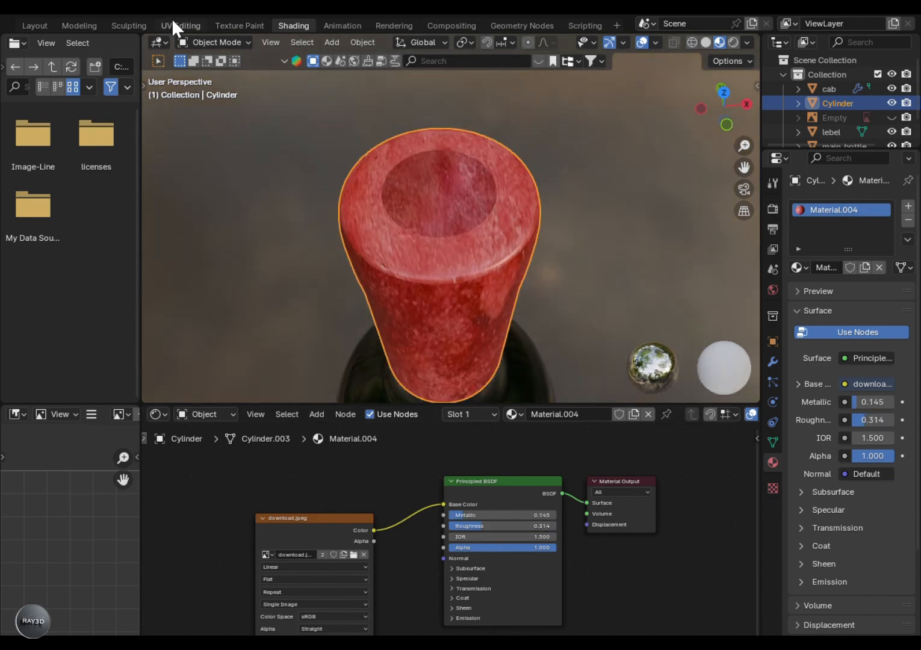
# In the UV Editing workspace, scale all of the foil's UVs and move them onto the red texture.
pyautogui.click(179, 25)
pyautogui.scroll(1, 194, 386)
pyautogui.press('a')
pyautogui.press('s')
pyautogui.click(249, 403)
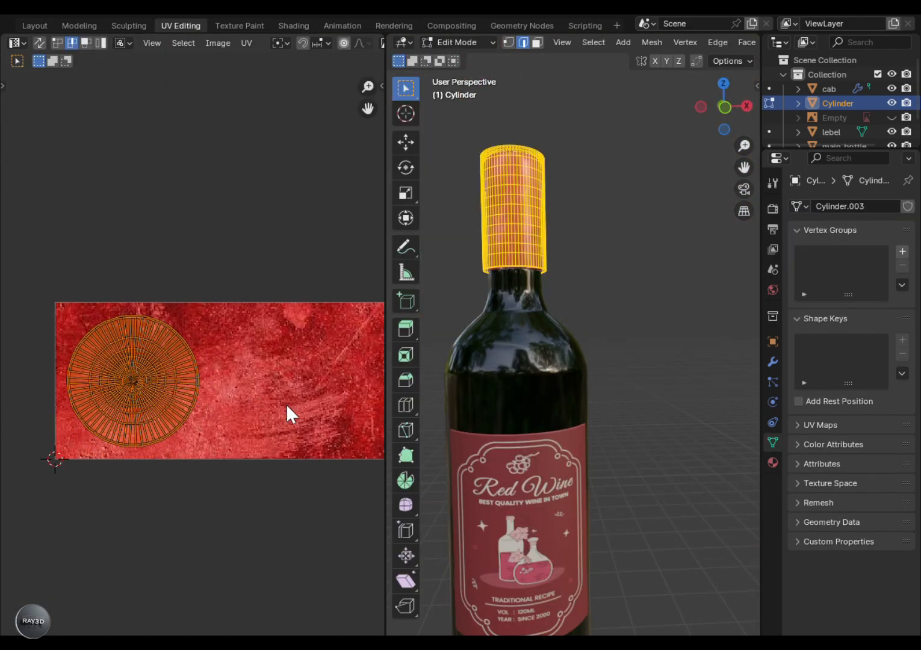
pyautogui.press('g')
pyautogui.click(204, 402)
# Select the inner rings of the foil's circular UV island with Circle Select and scale them.
pyautogui.scroll(6, 206, 381)
pyautogui.click(271, 592)
pyautogui.scroll(-1, 271, 507)
pyautogui.click(230, 499)
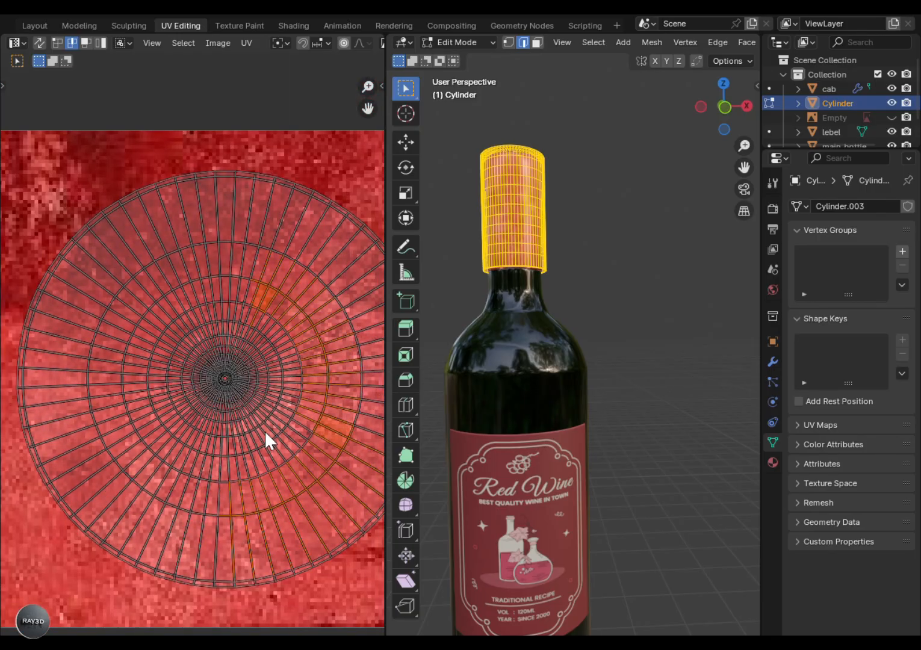
pyautogui.press('3')
pyautogui.press('c')
pyautogui.moveTo(283, 529); pyautogui.dragTo(348, 443)
pyautogui.moveTo(248, 489)
pyautogui.mouseDown()
pyautogui.moveTo(295, 437)
pyautogui.moveTo(307, 336)
pyautogui.moveTo(322, 353)
pyautogui.moveTo(145, 335)
pyautogui.moveTo(294, 436)
pyautogui.moveTo(219, 342)
pyautogui.mouseUp()
pyautogui.press('Escape')
pyautogui.press('2')
pyautogui.press('c')
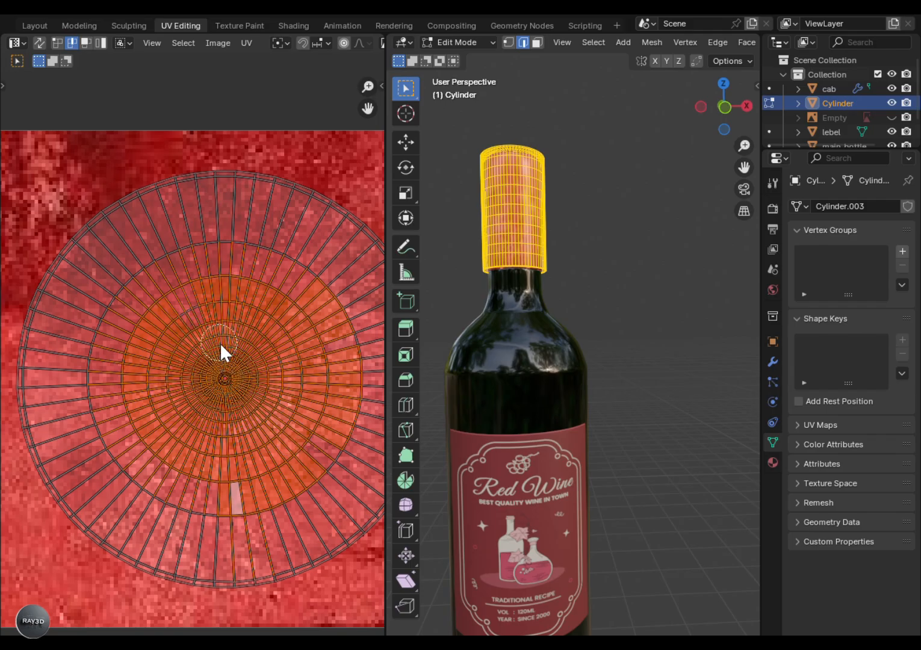
pyautogui.press('Escape')
pyautogui.press('s')
pyautogui.click(336, 327)
# Check the foil's texture on the model, reselect the foil for editing and rotate all its UVs.
pyautogui.press('Tab')
pyautogui.moveTo(431, 307); pyautogui.dragTo(514, 329, button='middle')
pyautogui.scroll(4, 508, 301)
pyautogui.scroll(-2, 192, 377)
pyautogui.press('Tab')
pyautogui.press('Tab')
pyautogui.press('a')
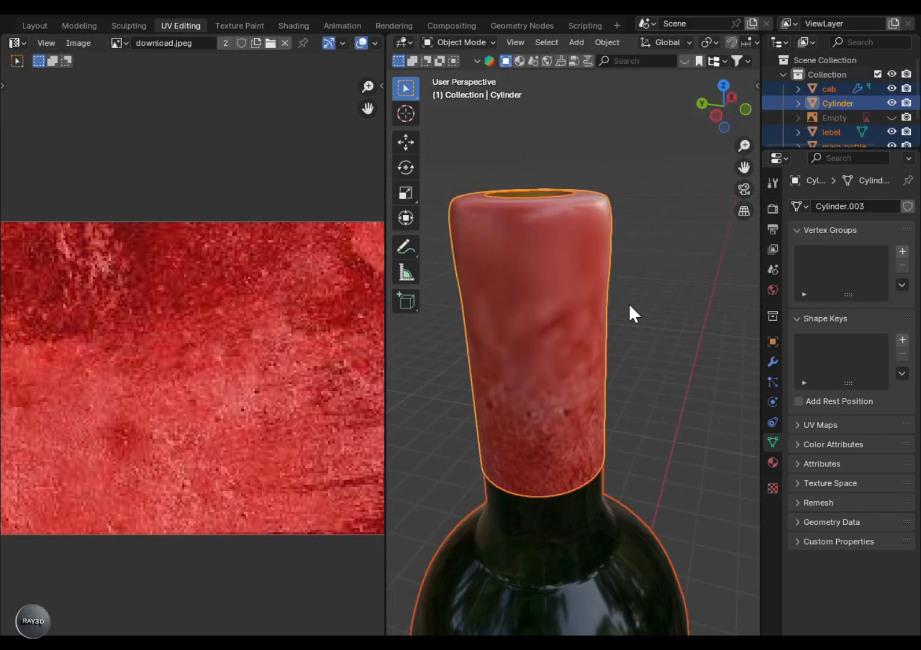
pyautogui.click(563, 319)
pyautogui.press('Tab')
pyautogui.press('a')
pyautogui.press('r')
pyautogui.click(155, 346)
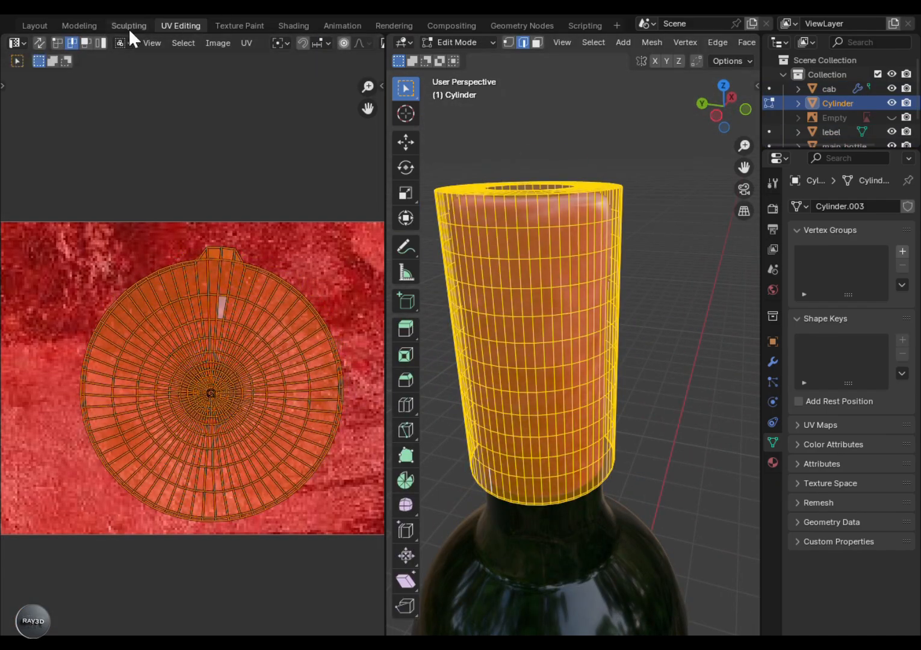
# In the Layout workspace's front view, add a mesh cylinder at the bottle's base and flatten it vertically.
pyautogui.click(35, 26)
pyautogui.click(374, 311)
pyautogui.moveTo(373, 312); pyautogui.dragTo(410, 478, button='middle')
pyautogui.press('KP_1')
pyautogui.scroll(-3, 500, 350)
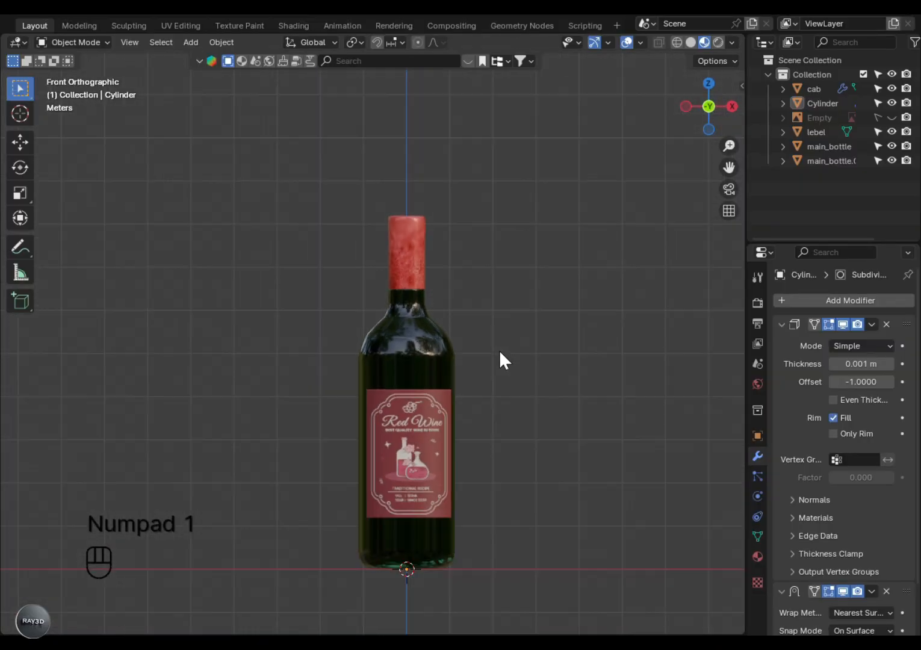
pyautogui.hotkey('shift', 'a')
pyautogui.moveTo(458, 417)
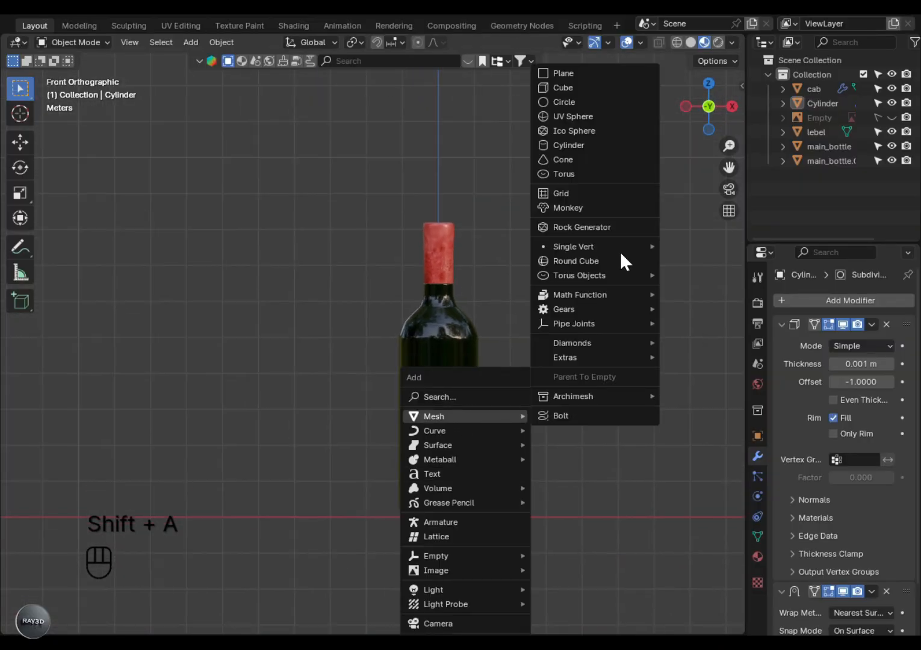
pyautogui.click(569, 146)
pyautogui.press('Tab')
pyautogui.press('s')
pyautogui.press('z')
pyautogui.click(477, 511)
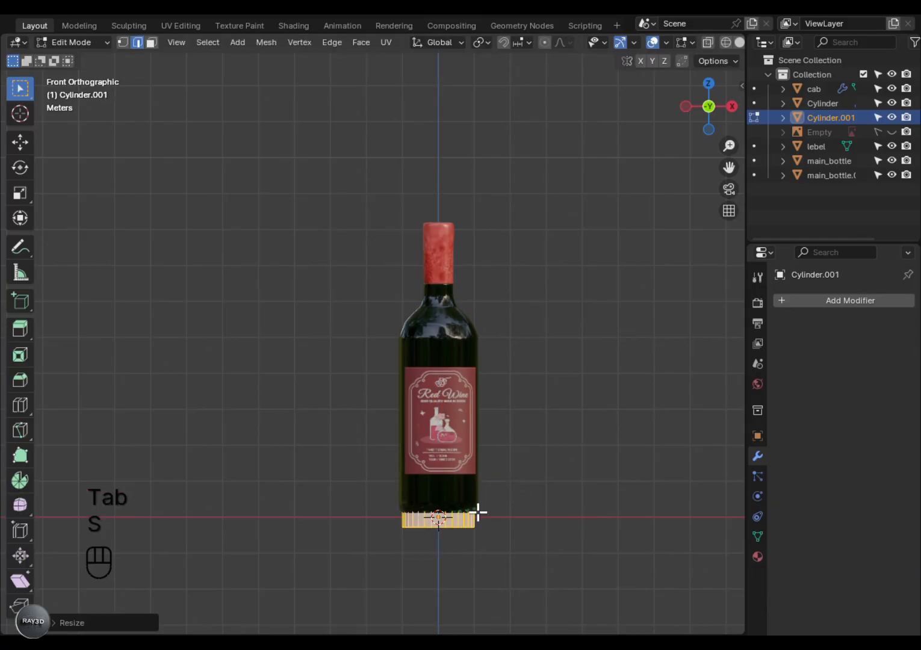
# Widen the cylinder horizontally into a round platform and move it down along Z until the bottle stands on it.
pyautogui.press('KP_Decimal')
pyautogui.press('s')
pyautogui.hotkey('shift', 'z')
pyautogui.click(181, 477)
pyautogui.moveTo(180, 477); pyautogui.dragTo(259, 530, button='middle')
pyautogui.press('g')
pyautogui.press('z')
pyautogui.click(383, 312)
# Return the platform to Object Mode and apply Shade Smooth to it.
pyautogui.keyDown('alt'); pyautogui.moveTo(362, 309); pyautogui.dragTo(259, 422, button='middle'); pyautogui.keyUp('alt')
pyautogui.scroll(2, 311, 329)
pyautogui.press('Tab')
pyautogui.rightClick(259, 377)
pyautogui.click(260, 382)
pyautogui.moveTo(259, 383); pyautogui.dragTo(337, 397, button='middle')
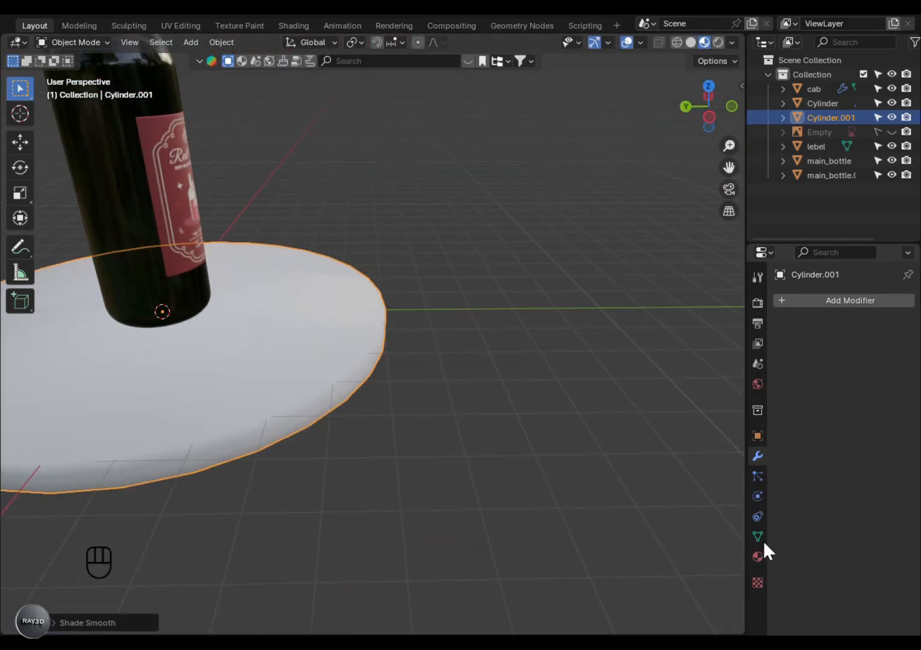
# Give the platform a new material with Metallic 0.699, Roughness 0.404 and a pale blue Base Color.
pyautogui.click(758, 556)
pyautogui.click(848, 363)
pyautogui.moveTo(850, 497)
pyautogui.mouseDown()
pyautogui.moveTo(895, 499)
pyautogui.moveTo(869, 511)
pyautogui.moveTo(857, 496)
pyautogui.mouseUp()
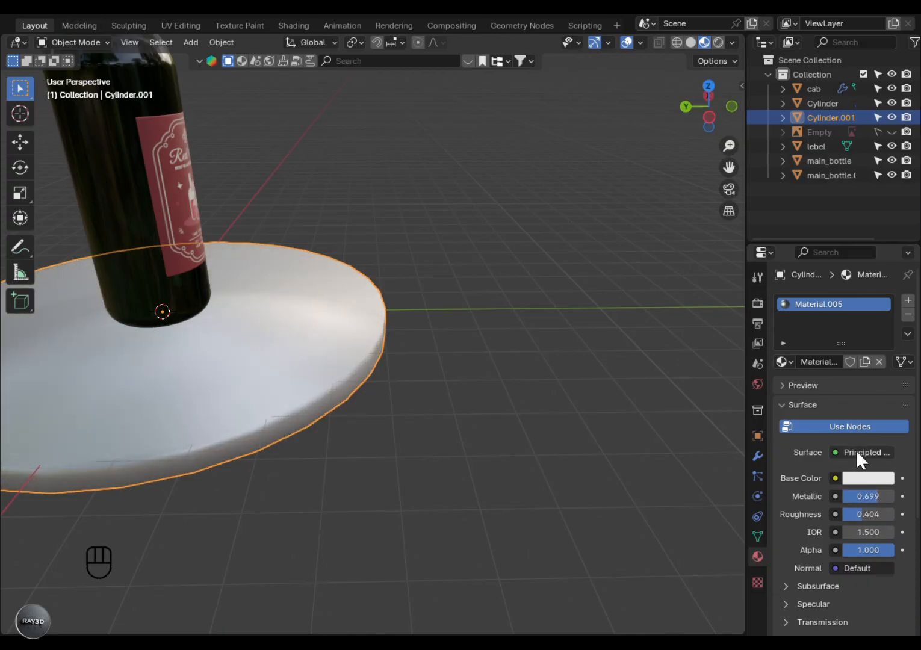
pyautogui.click(867, 478)
pyautogui.moveTo(808, 317)
pyautogui.mouseDown()
pyautogui.moveTo(814, 325)
pyautogui.moveTo(817, 308)
pyautogui.mouseUp()
pyautogui.scroll(-1, 458, 380)
pyautogui.keyDown('shift'); pyautogui.moveTo(458, 379); pyautogui.dragTo(503, 410, button='middle'); pyautogui.keyUp('shift')
pyautogui.click(503, 411)
pyautogui.press('Tab')
pyautogui.scroll(-4, 500, 433)
pyautogui.press('KP_1')
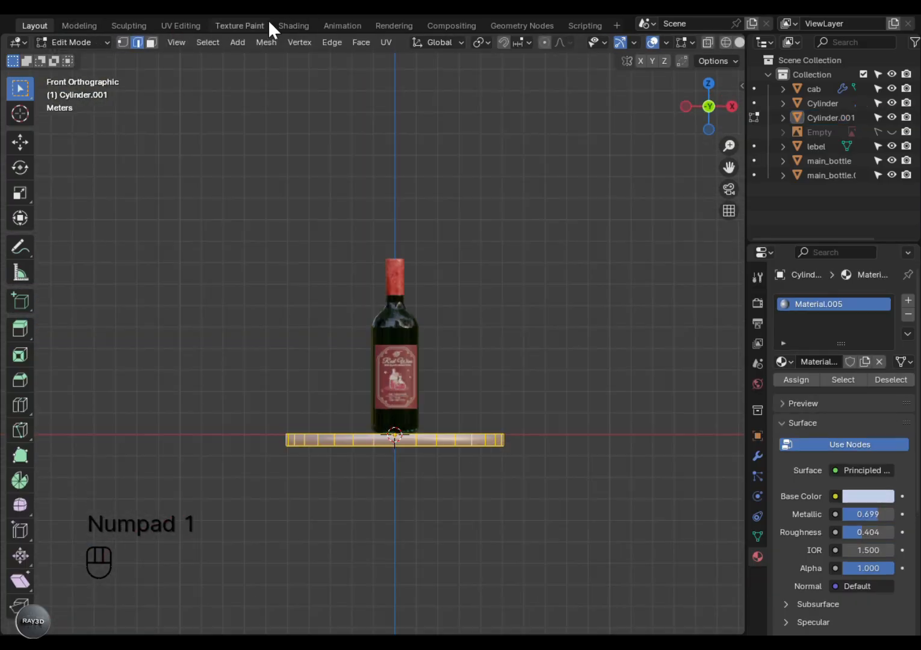
# In the Shading workspace, switch the shader editor to World and add an Environment Texture node.
pyautogui.click(293, 25)
pyautogui.scroll(-5, 319, 298)
pyautogui.click(208, 414)
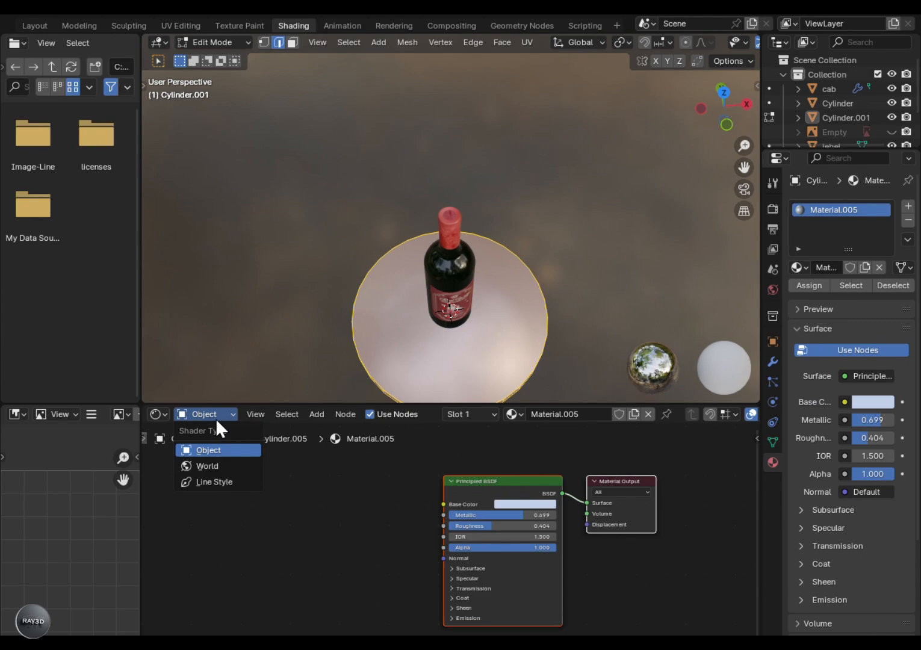
pyautogui.click(208, 468)
pyautogui.hotkey('shift', 'a')
pyautogui.click(328, 514)
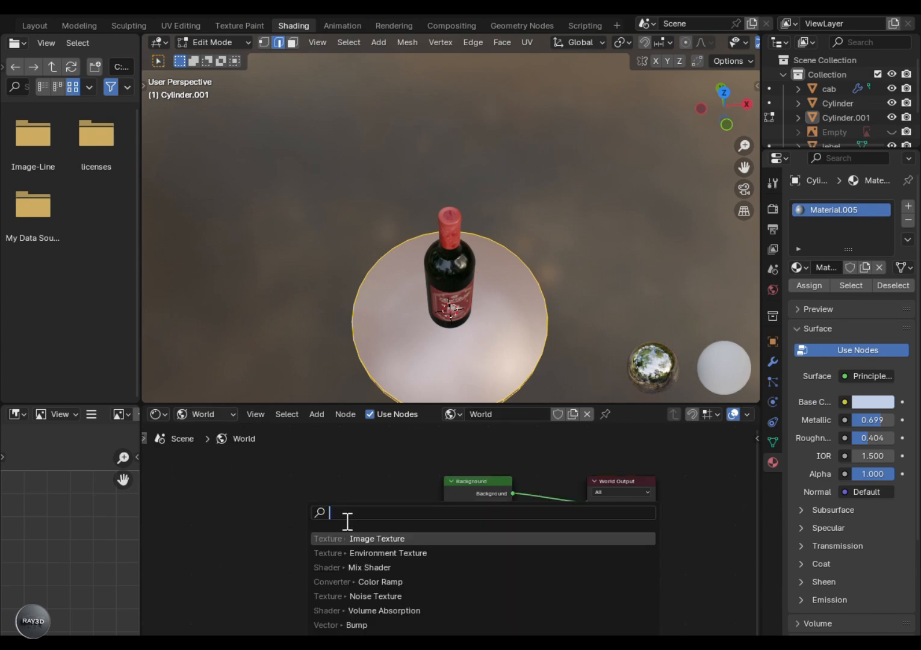
pyautogui.click(355, 551)
pyautogui.click(248, 497)
# Change the render engine to Cycles.
pyautogui.click(772, 208)
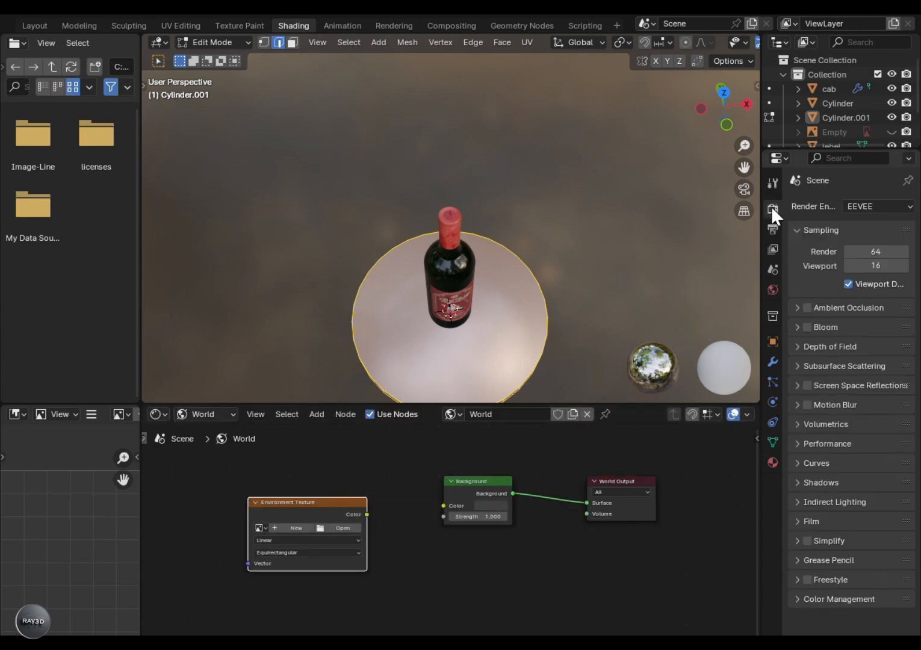
pyautogui.click(867, 206)
pyautogui.click(857, 251)
# Connect the Environment Texture's color to the Background node and load an environment image from the Downloads folder.
pyautogui.moveTo(368, 514); pyautogui.dragTo(444, 506)
pyautogui.click(342, 527)
pyautogui.click(71, 213)
pyautogui.doubleClick(478, 329)
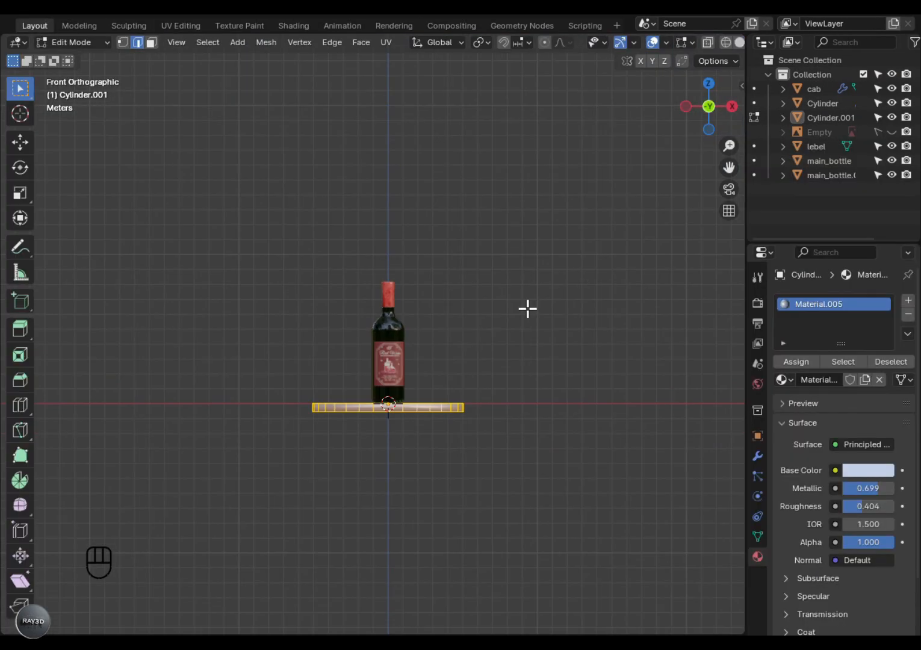
# In Object Mode, add a camera to the scene and align it to the current front view.
pyautogui.press('Tab')
pyautogui.hotkey('shift', 'a')
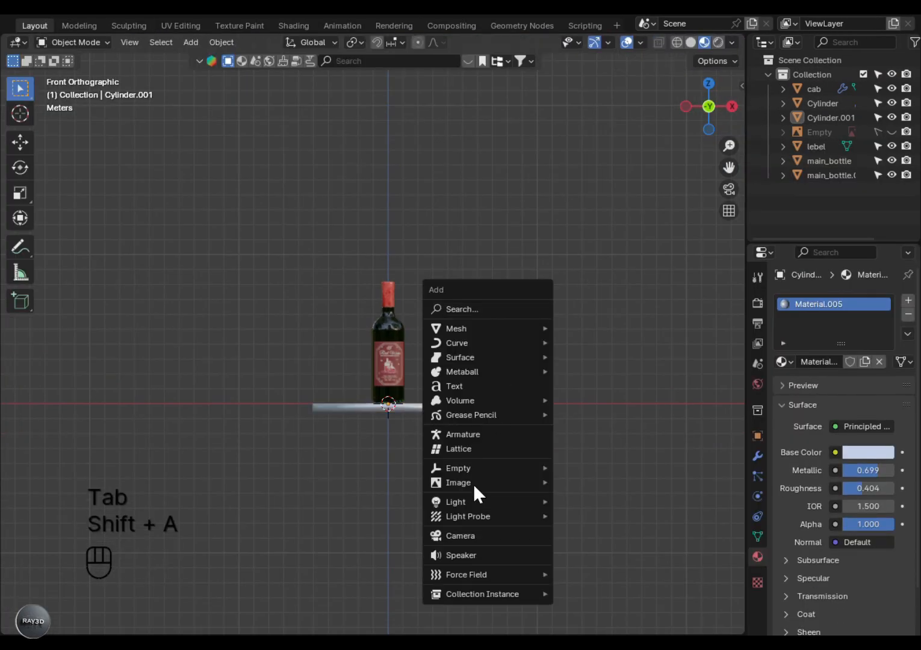
pyautogui.click(477, 536)
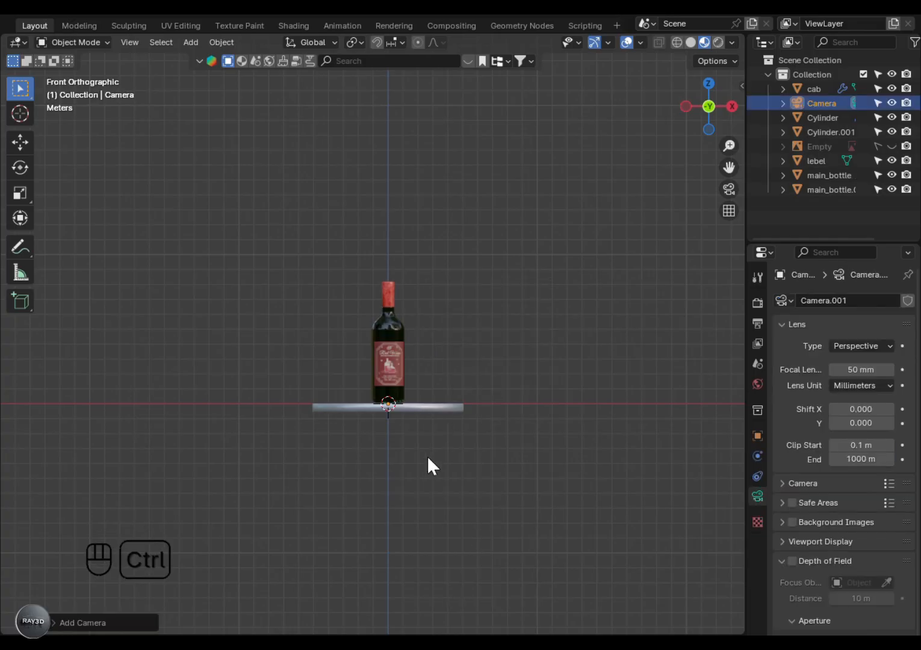
pyautogui.press('ctrl+alt+KP_0')
# Set the output Resolution X to 796 px for a portrait frame.
pyautogui.click(756, 303)
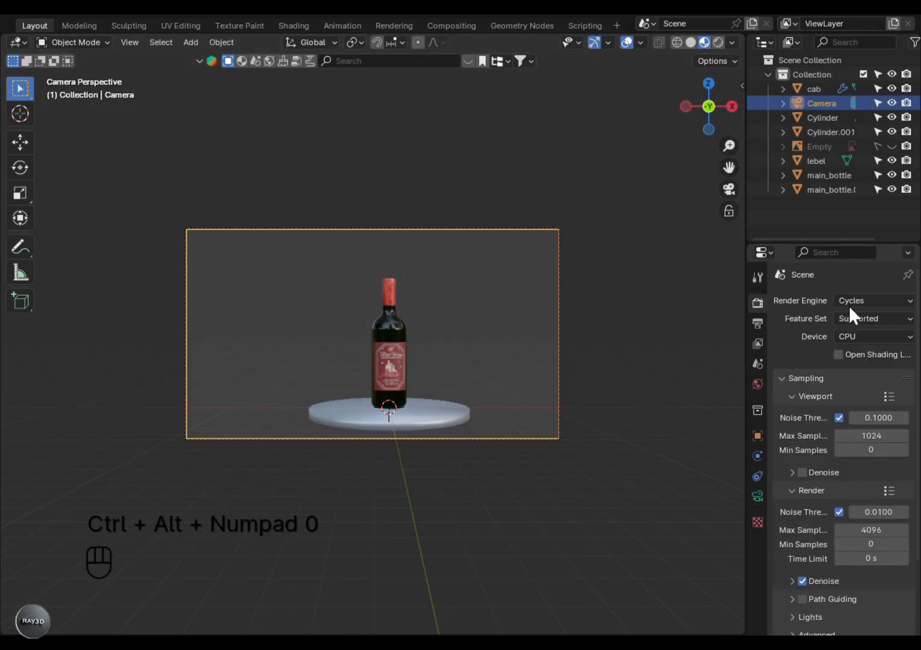
pyautogui.click(757, 323)
pyautogui.click(886, 321)
pyautogui.write('1080')
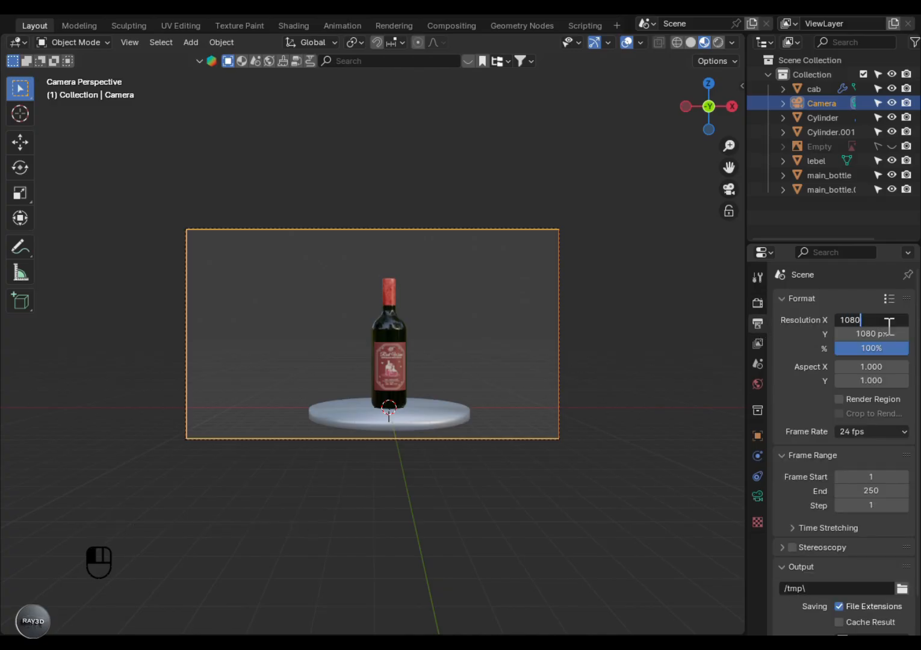
pyautogui.press('Return')
pyautogui.moveTo(882, 325)
pyautogui.mouseDown()
pyautogui.moveTo(857, 325)
pyautogui.moveTo(873, 322)
pyautogui.mouseUp()
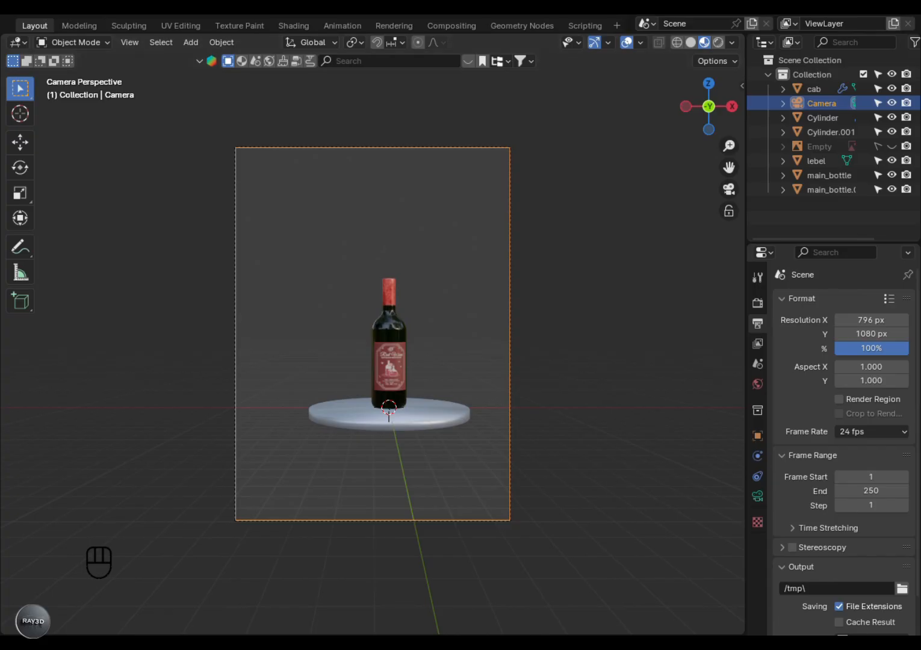
# Set the camera's focal length to 120 mm.
pyautogui.click(760, 495)
pyautogui.doubleClick(863, 372)
pyautogui.write('120')
pyautogui.press('Return')
# Lock the camera to the view, orbit it to a slightly raised, angled view of the bottle and platform, and release the lock.
pyautogui.press('b')
pyautogui.press('n')
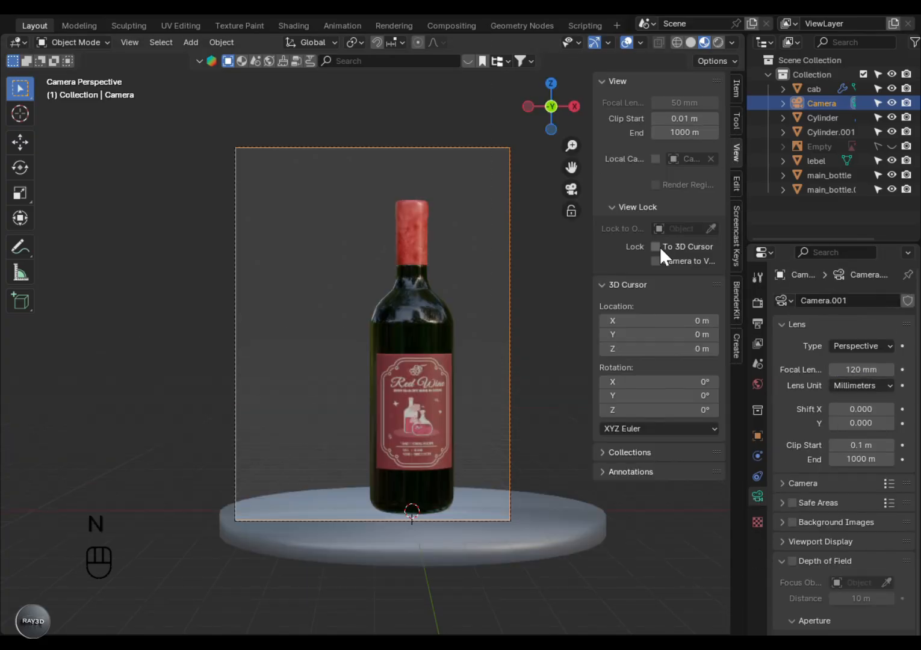
pyautogui.click(656, 260)
pyautogui.keyDown('alt'); pyautogui.moveTo(429, 326); pyautogui.dragTo(367, 370, button='middle'); pyautogui.keyUp('alt')
pyautogui.press('n')
pyautogui.press('n')
pyautogui.click(692, 259)
pyautogui.press('n')
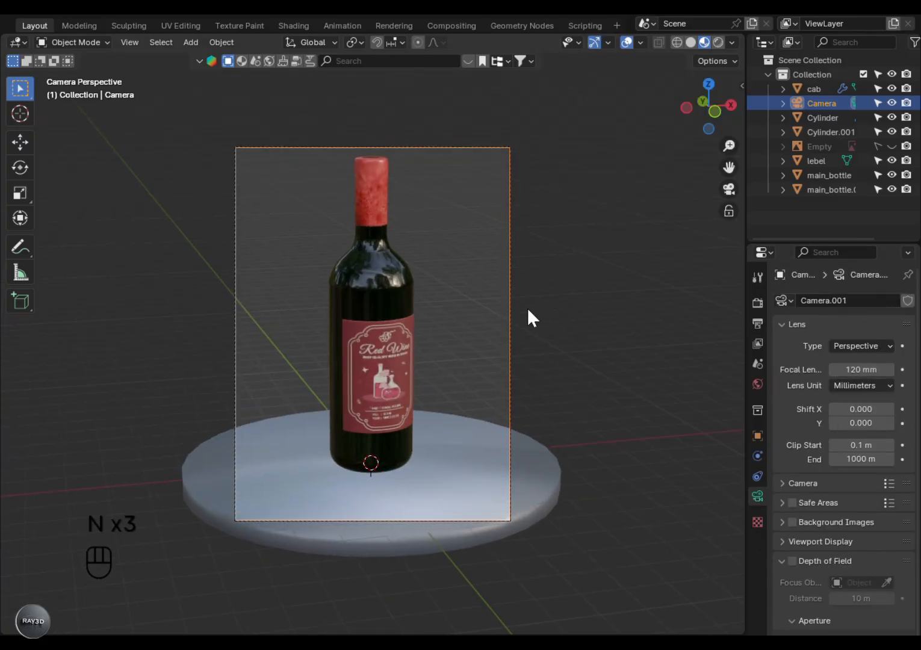
# Preview the scene in rendered shading, inspect the bottle against the environment, and return to the camera view.
pyautogui.press('z')
pyautogui.click(493, 250)
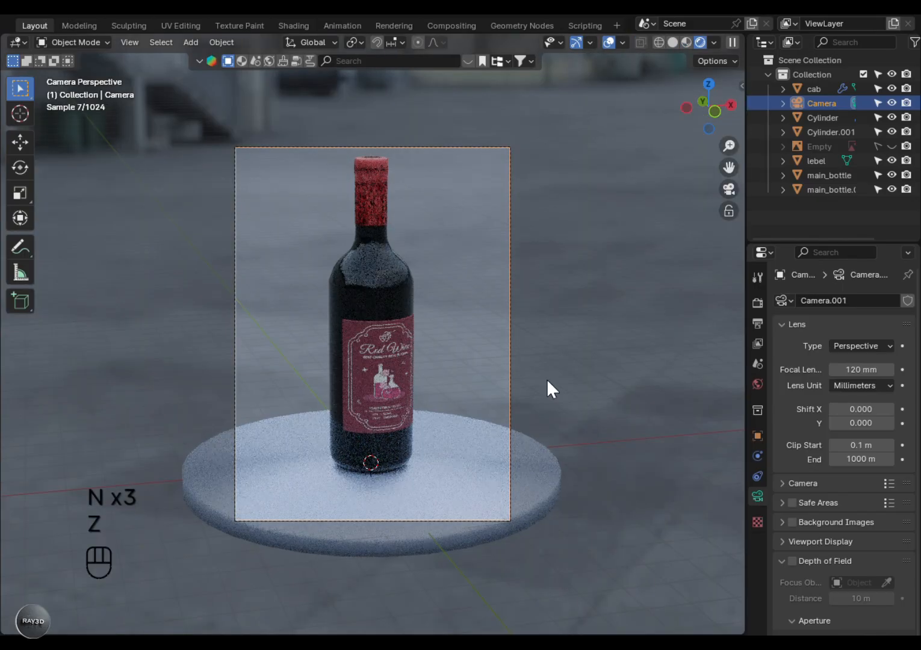
pyautogui.keyDown('alt'); pyautogui.moveTo(476, 400); pyautogui.dragTo(488, 398, button='middle'); pyautogui.keyUp('alt')
pyautogui.scroll(4, 382, 396)
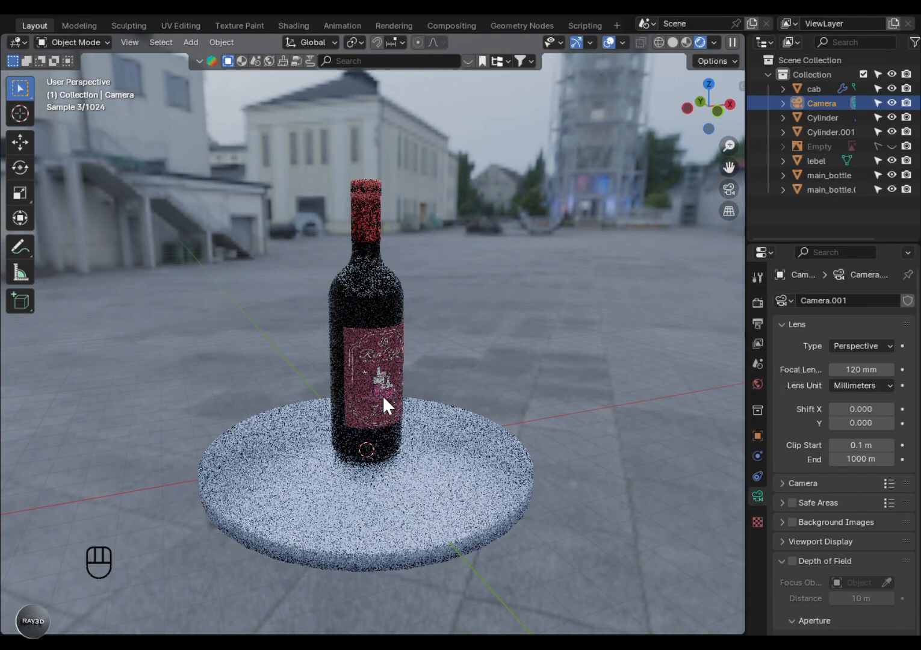
pyautogui.press('KP_0')
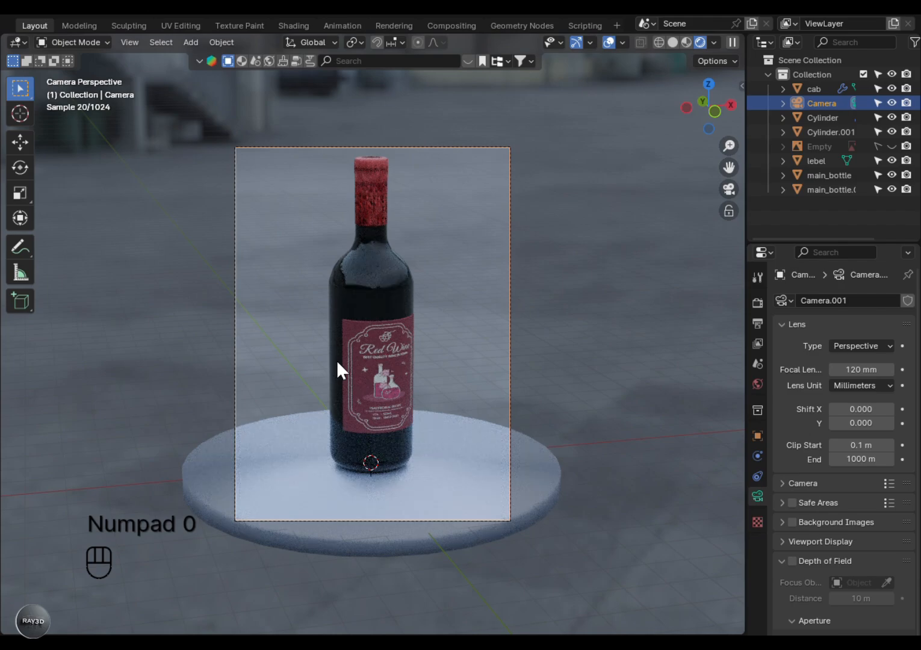
# Lock the camera to the view, shift the framing so the bottle sits slightly lower in the frame, and release the lock.
pyautogui.press('n')
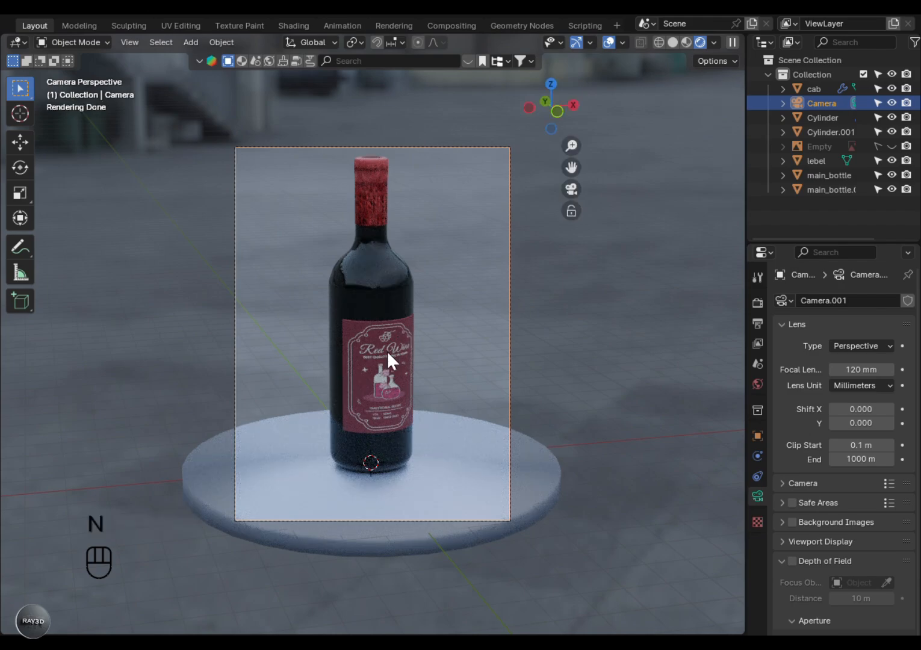
pyautogui.click(656, 261)
pyautogui.keyDown('alt'); pyautogui.keyDown('shift'); pyautogui.moveTo(461, 308); pyautogui.dragTo(457, 318); pyautogui.keyUp('shift'); pyautogui.keyUp('alt')
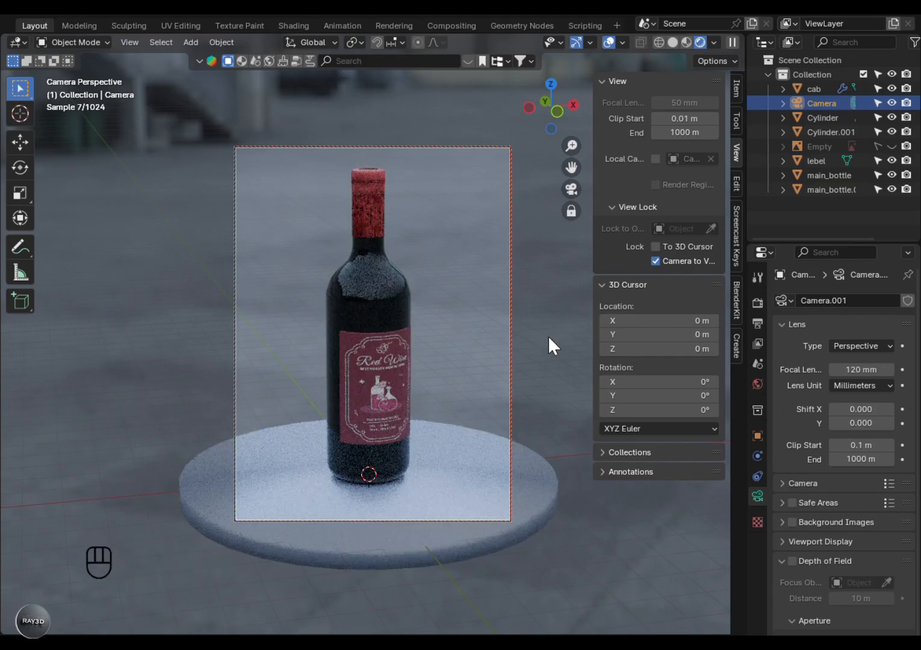
pyautogui.click(677, 259)
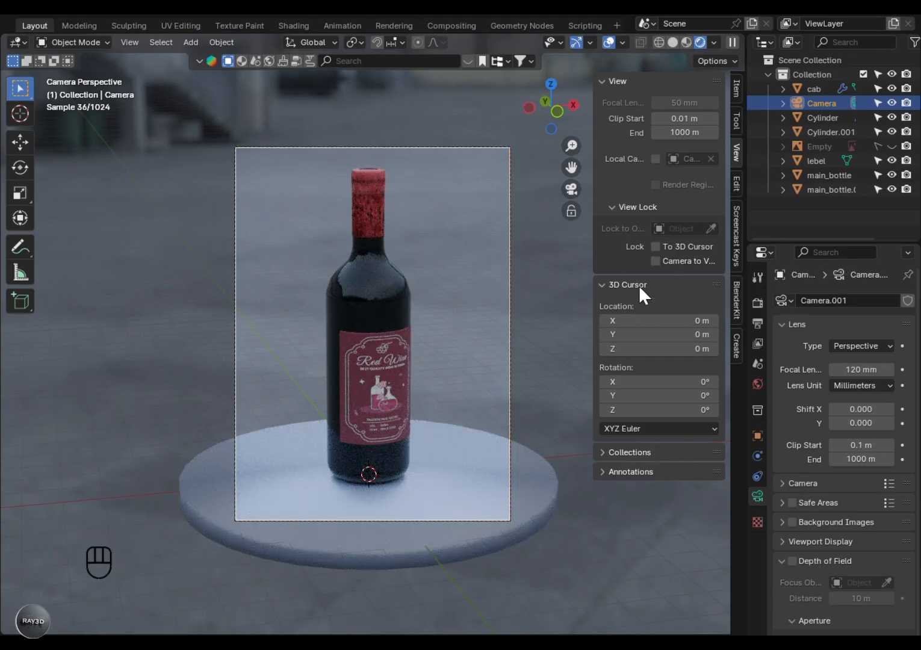
# Set the Metallic value of the round platform's material to 1.000.
pyautogui.click(441, 545)
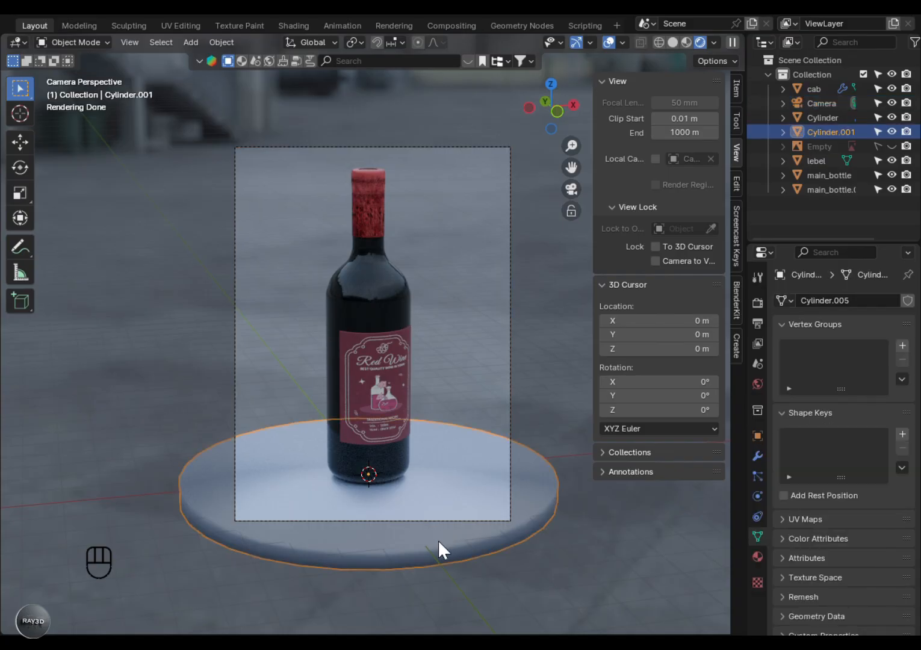
pyautogui.click(757, 557)
pyautogui.moveTo(880, 469); pyautogui.dragTo(903, 470)
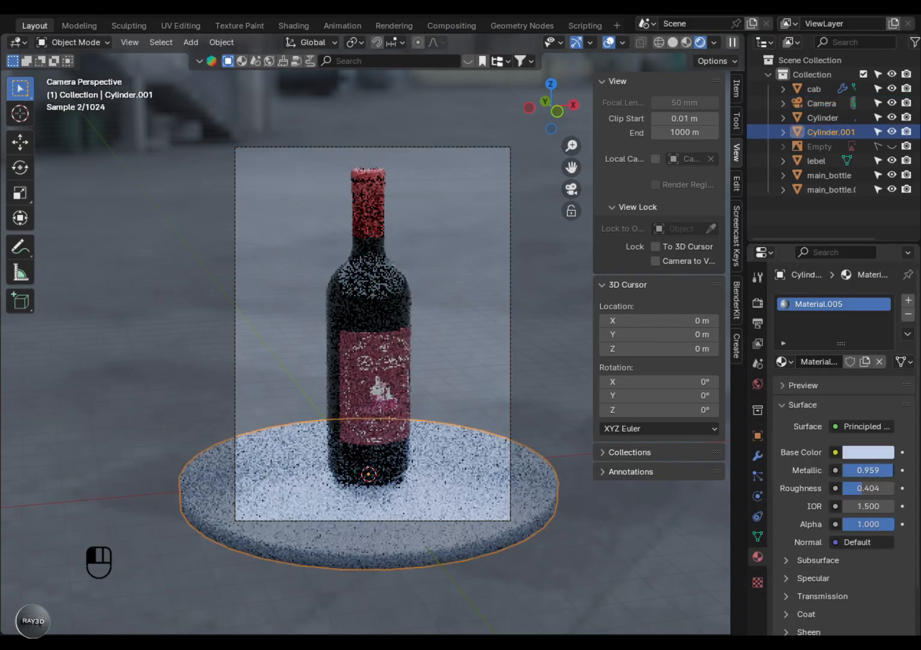
pyautogui.click(540, 396)
pyautogui.press('n')
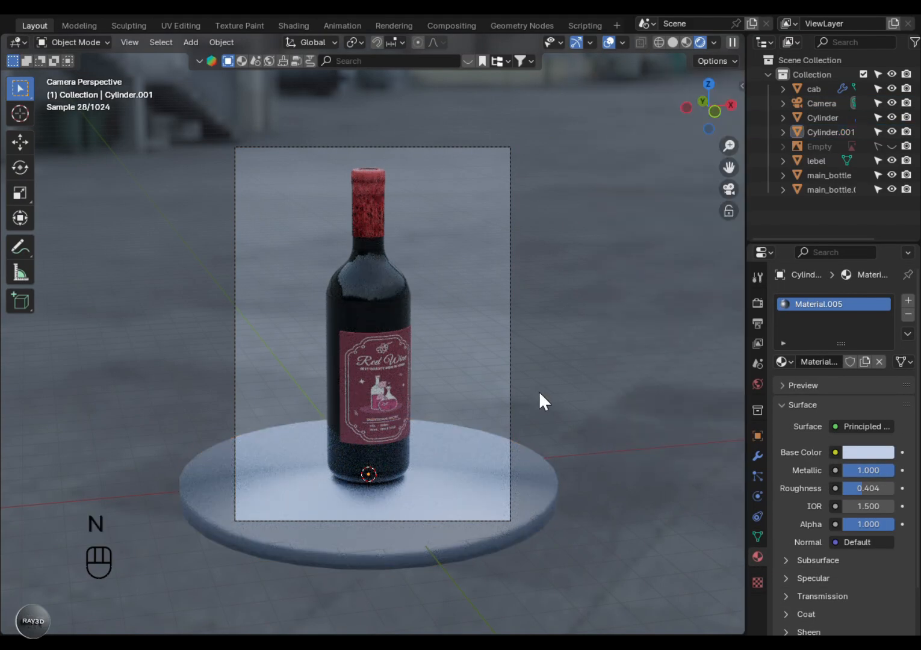
# Add a spot light and raise it along the Z axis to above the bottle, working in Material Preview shading.
pyautogui.hotkey('shift', 'a')
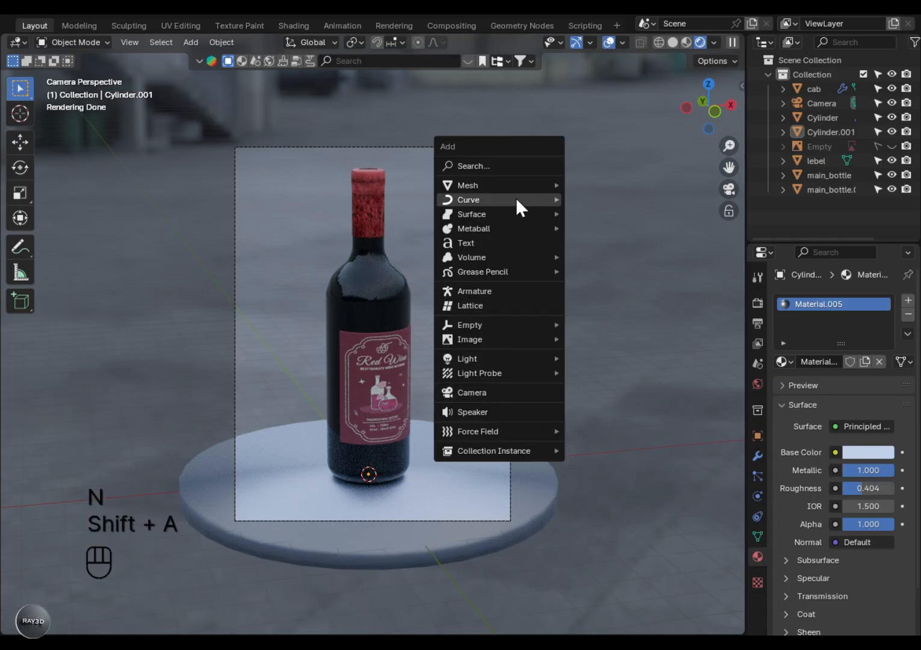
pyautogui.moveTo(492, 359)
pyautogui.click(625, 392)
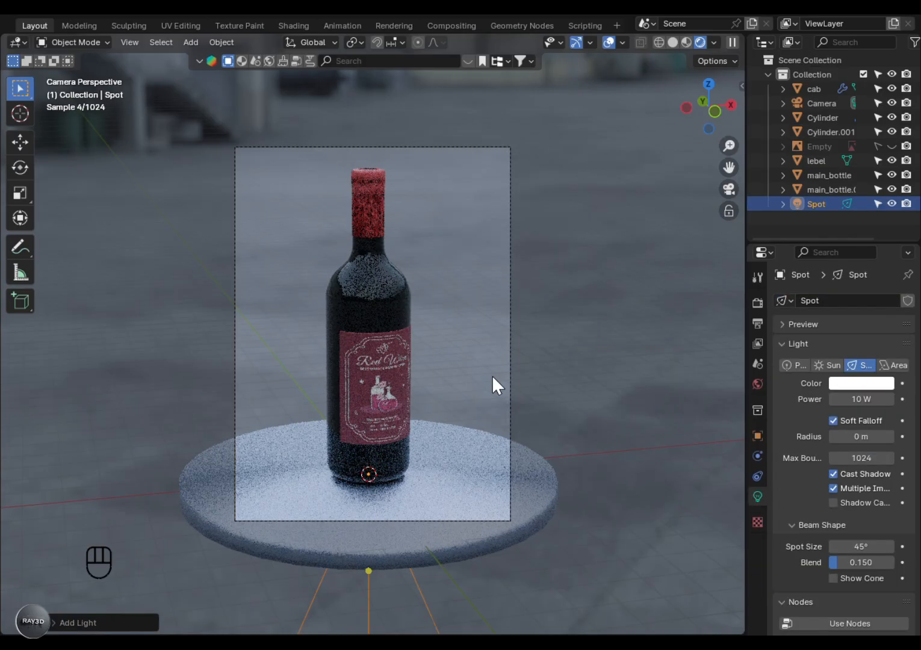
pyautogui.scroll(-5, 492, 374)
pyautogui.press('z')
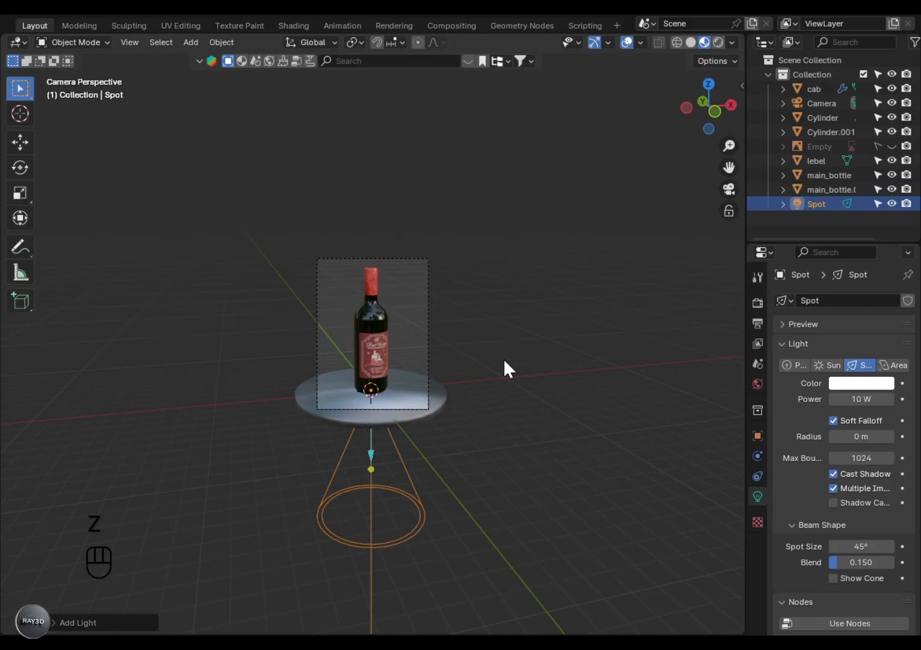
pyautogui.press('g')
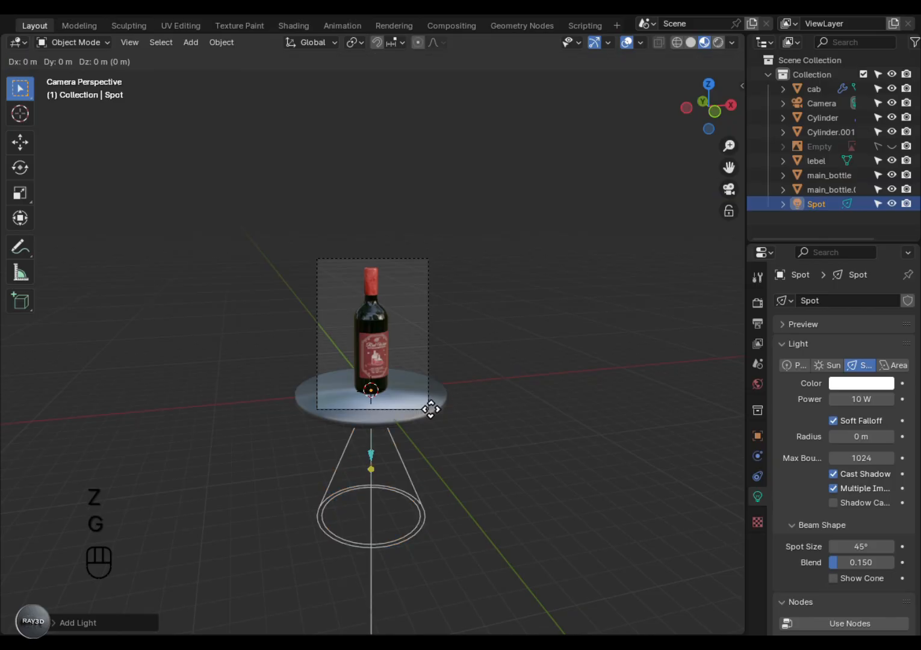
pyautogui.press('z')
pyautogui.click(435, 200)
# Give the spot light a spot size of 18.1°, 200 W power, a pale yellow color and a 0.87 m radius.
pyautogui.moveTo(857, 547); pyautogui.dragTo(835, 547)
pyautogui.doubleClick(853, 399)
pyautogui.write('200')
pyautogui.press('Return')
pyautogui.doubleClick(852, 397)
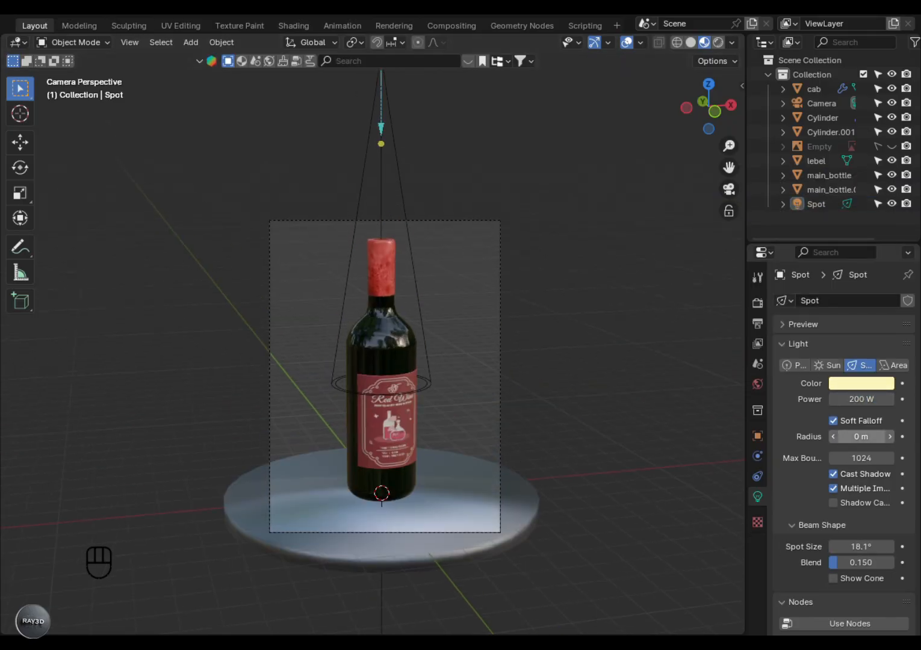
pyautogui.moveTo(870, 443); pyautogui.dragTo(891, 442)
pyautogui.scroll(4, 440, 496)
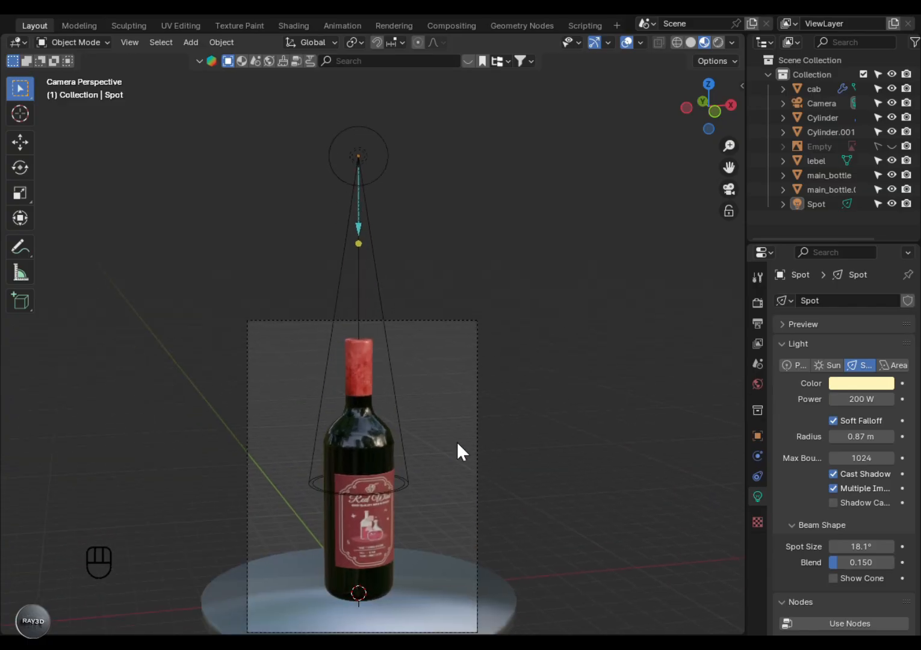
# Render the bottle scene as a still image from the camera.
pyautogui.press('F12')
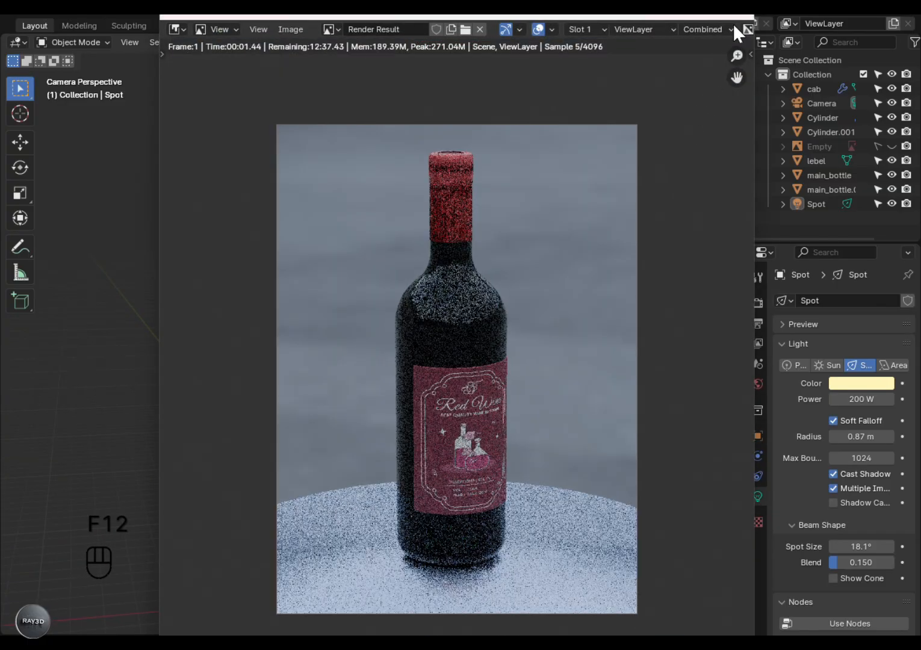
pyautogui.press('Escape')
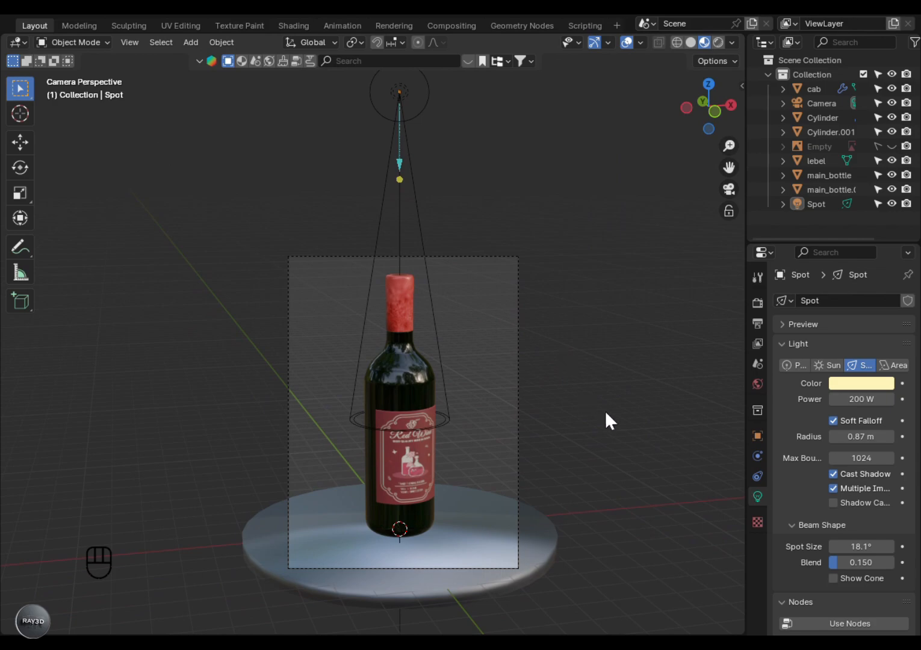
pyautogui.scroll(2, 79, 25)
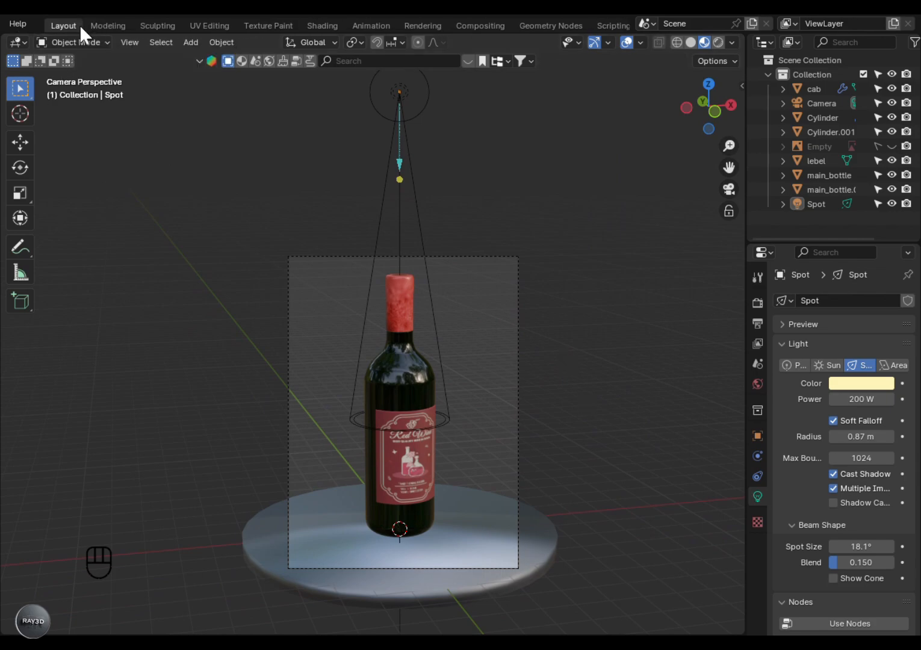
pyautogui.scroll(3, 79, 25)
pyautogui.scroll(-4, 79, 25)
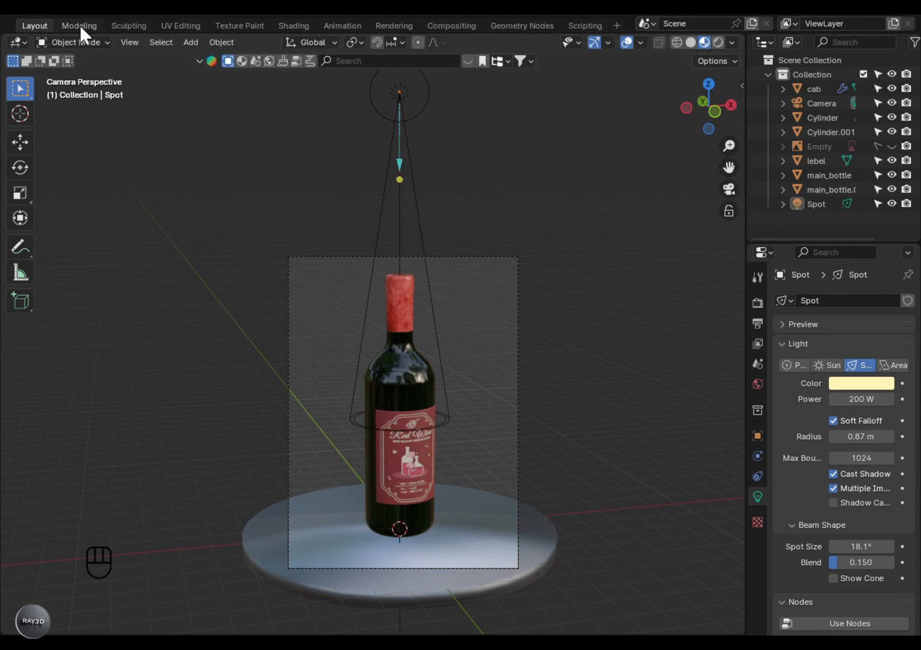
pyautogui.scroll(1, 67, 30)
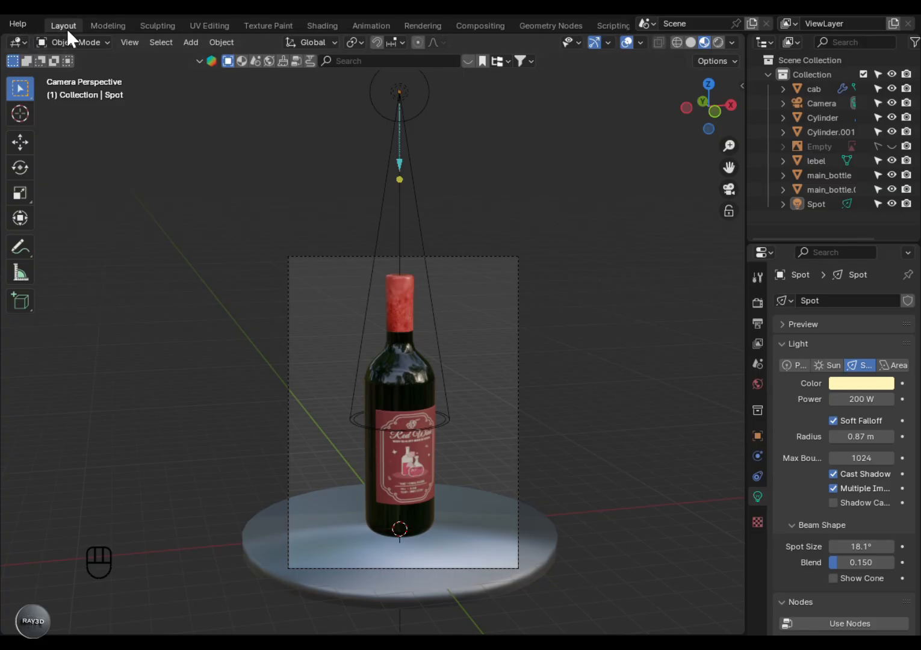
pyautogui.scroll(-1, 68, 30)
pyautogui.scroll(1, 68, 30)
pyautogui.scroll(2, 4, 26)
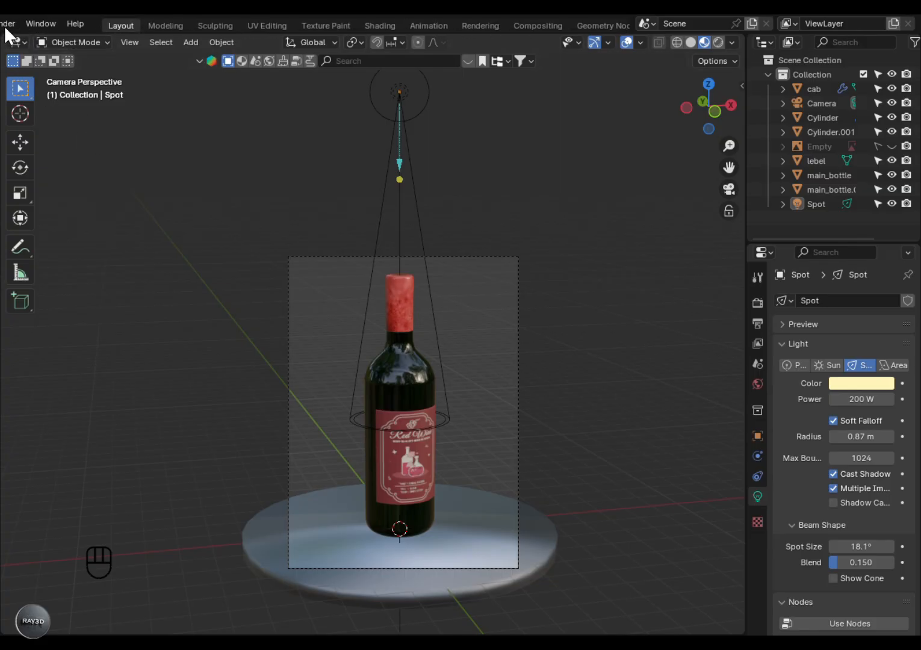
pyautogui.scroll(1, 4, 26)
pyautogui.click(21, 22)
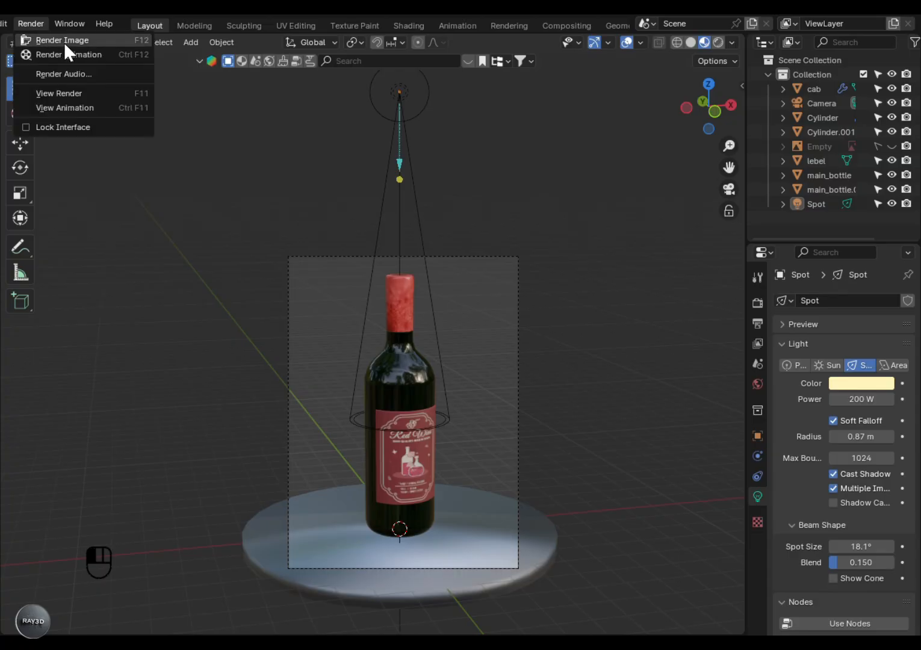
pyautogui.click(62, 40)
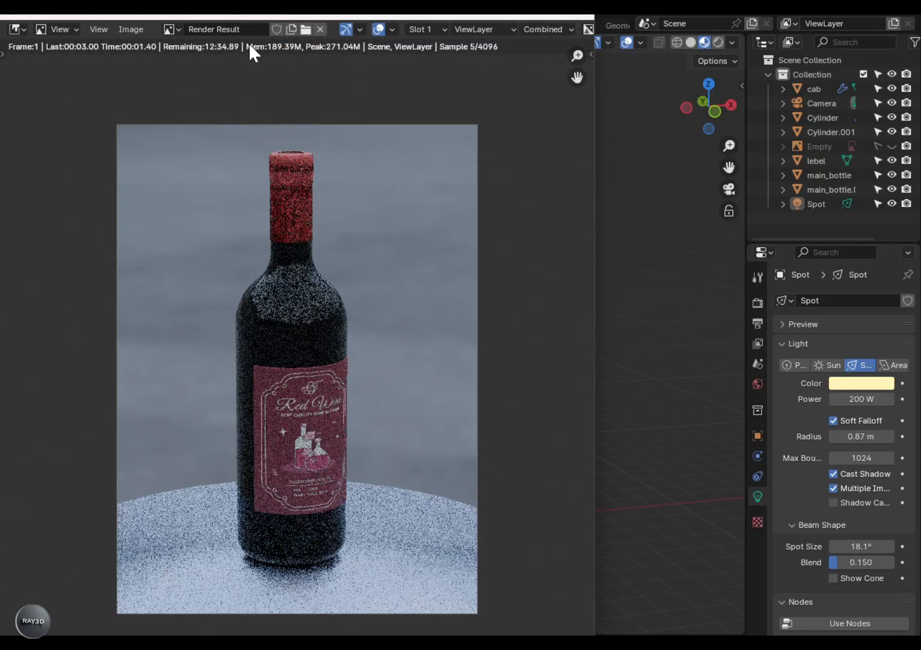